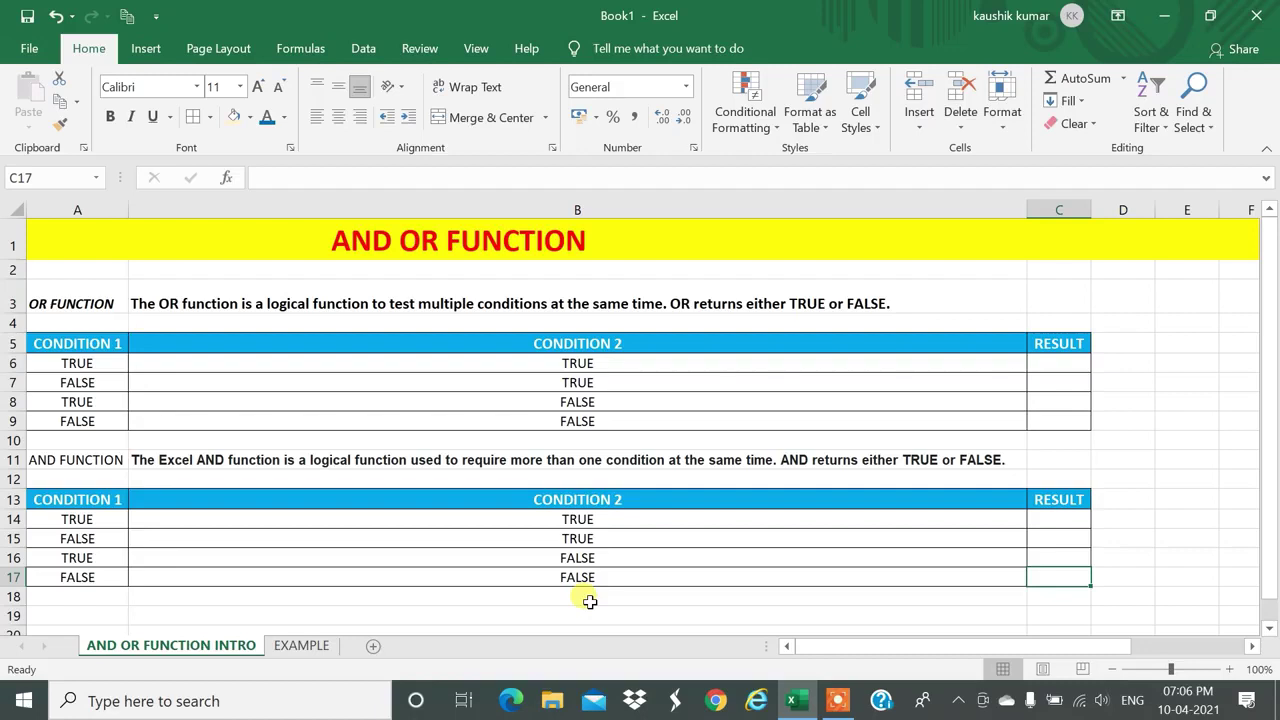
Enter TRUE as the OR table's result in C6, where both conditions are TRUE.
click(72, 298)
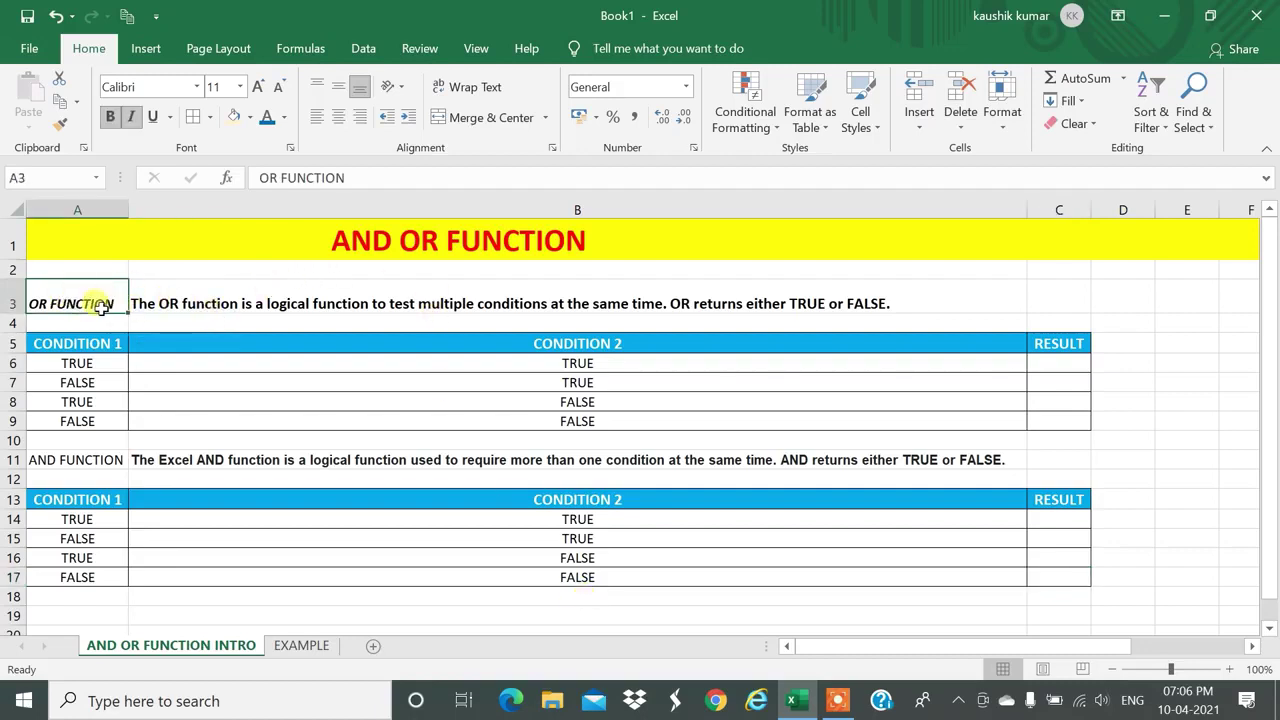
click(192, 308)
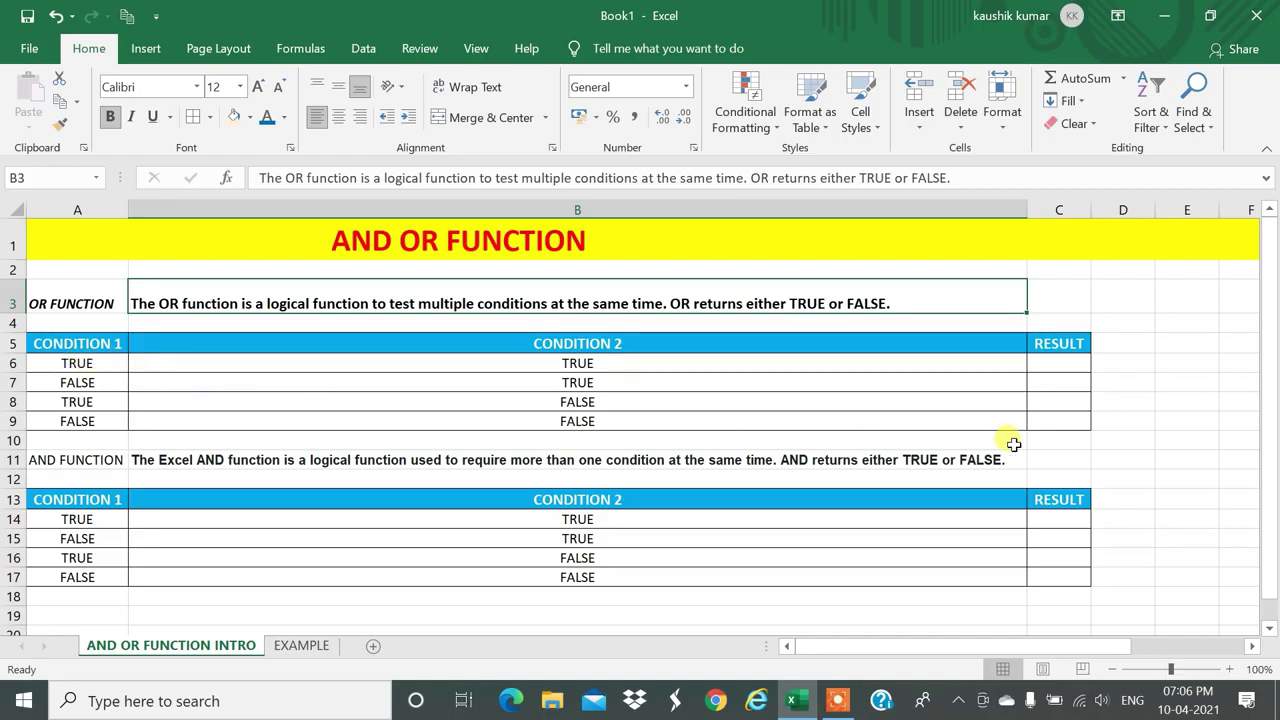
click(1054, 363)
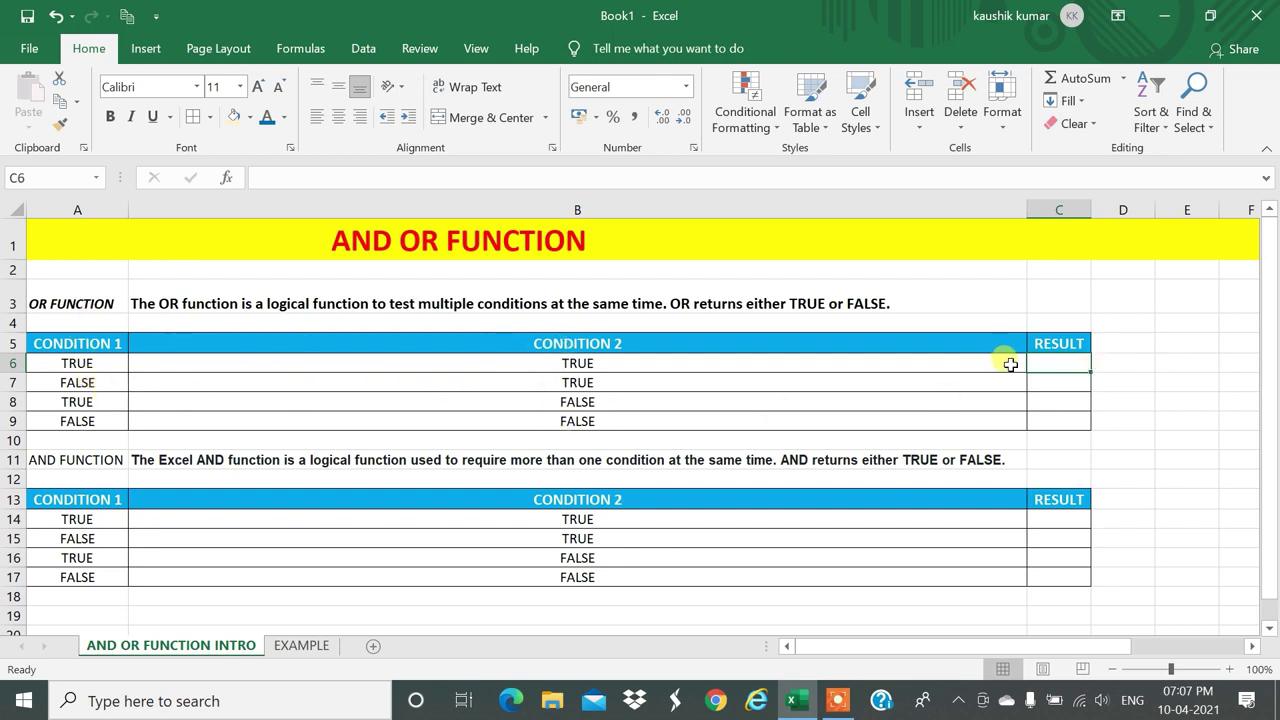
click(53, 365)
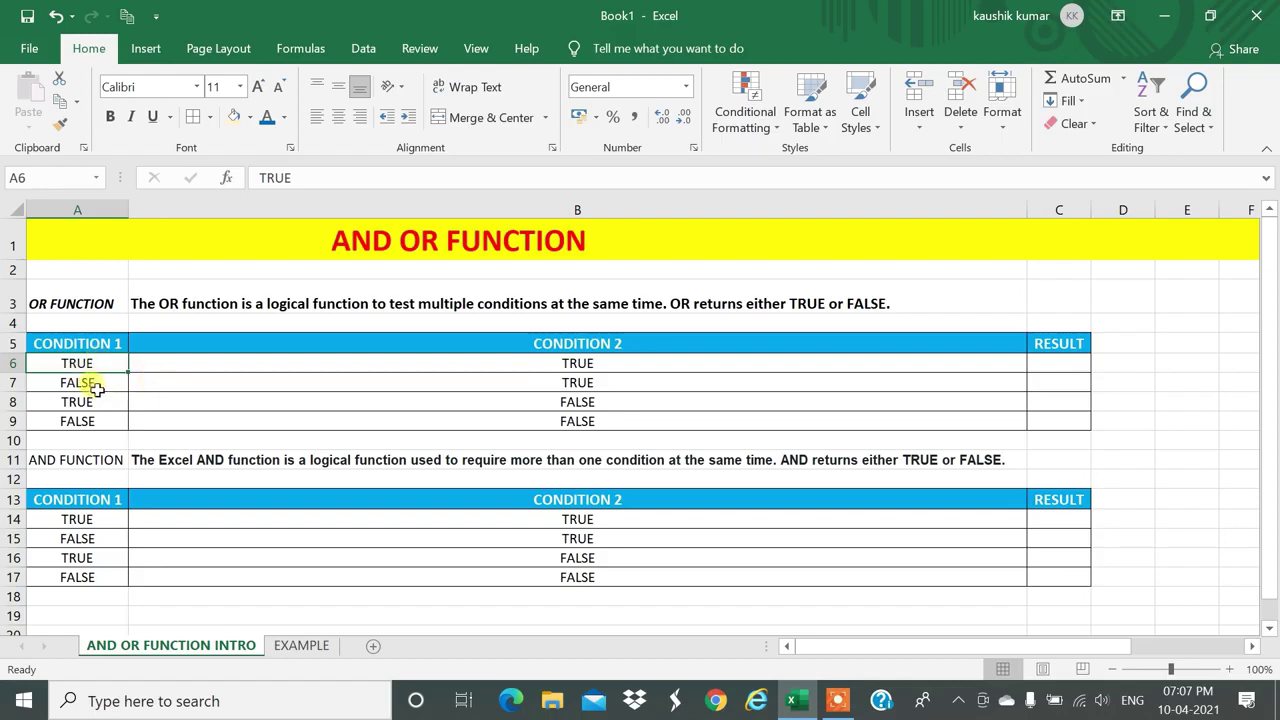
click(491, 366)
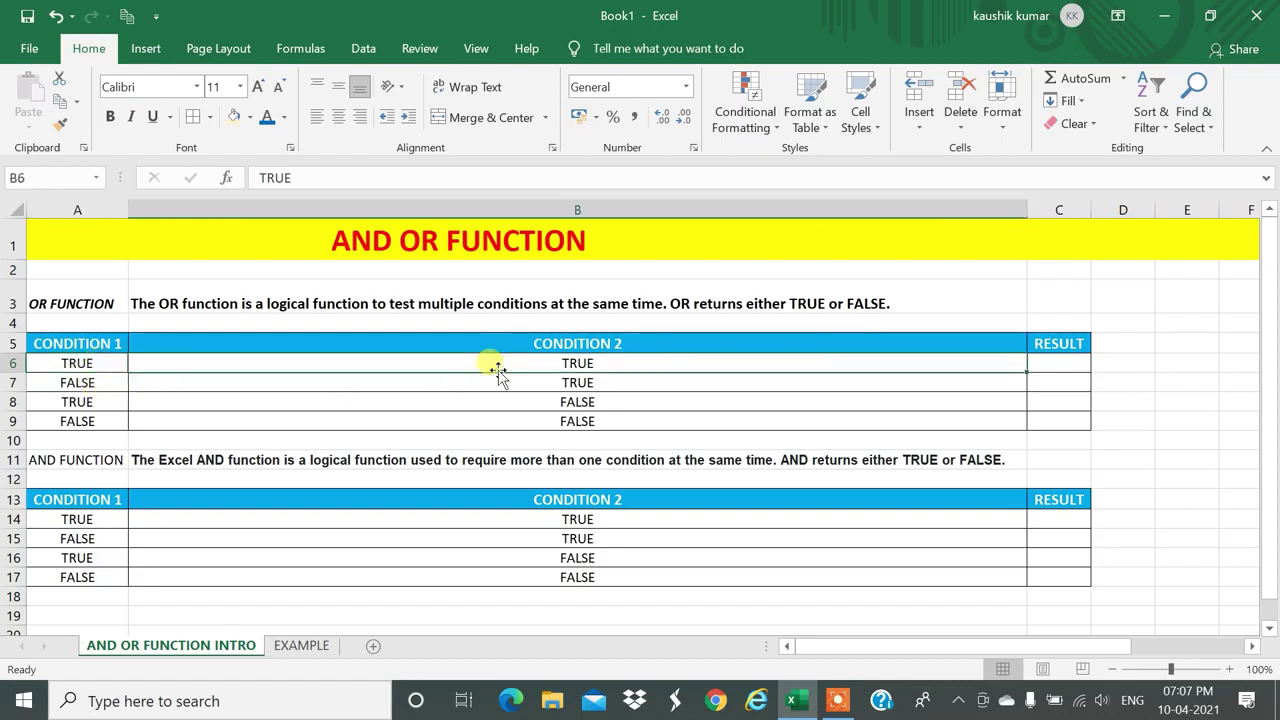
click(1069, 364)
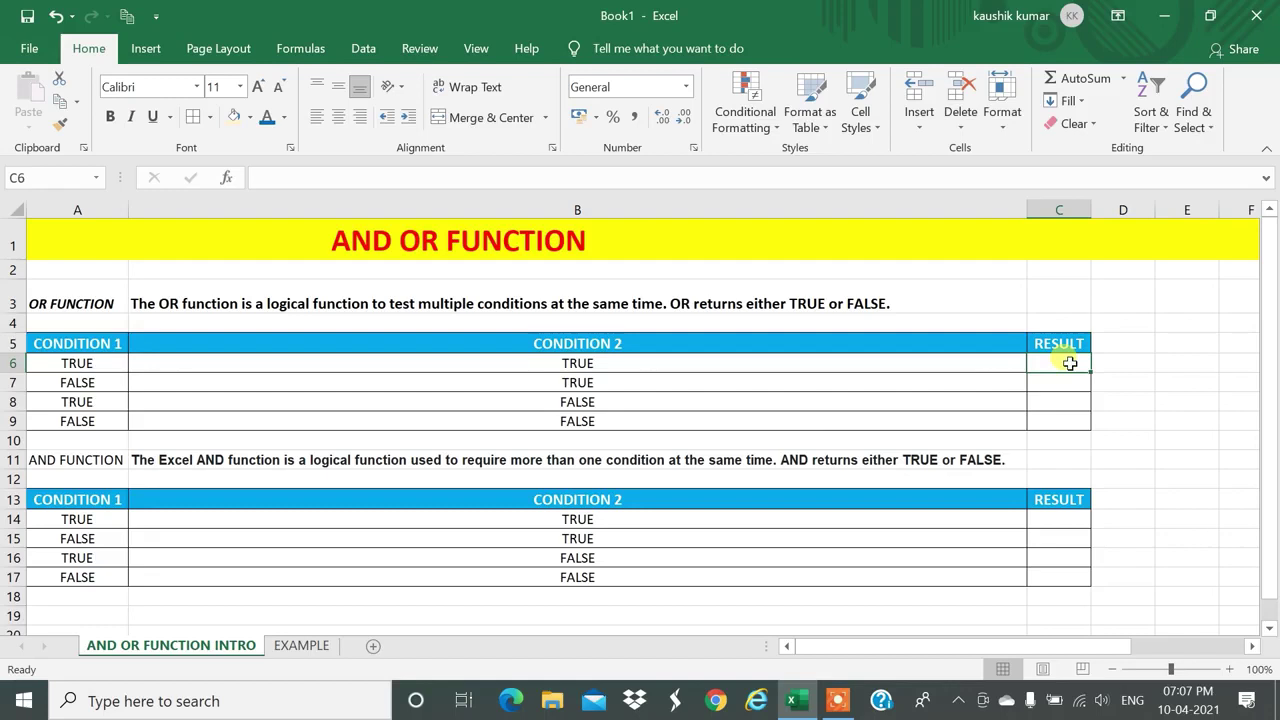
text(TRUE)
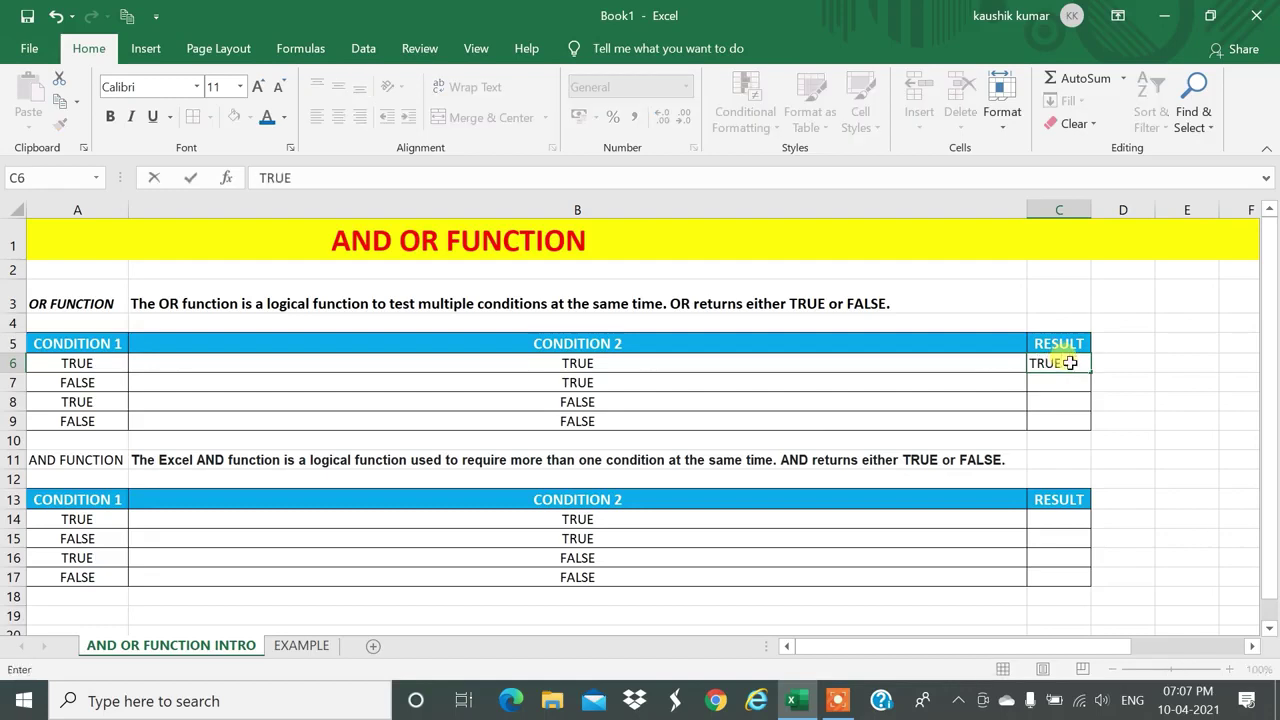
key(Return)
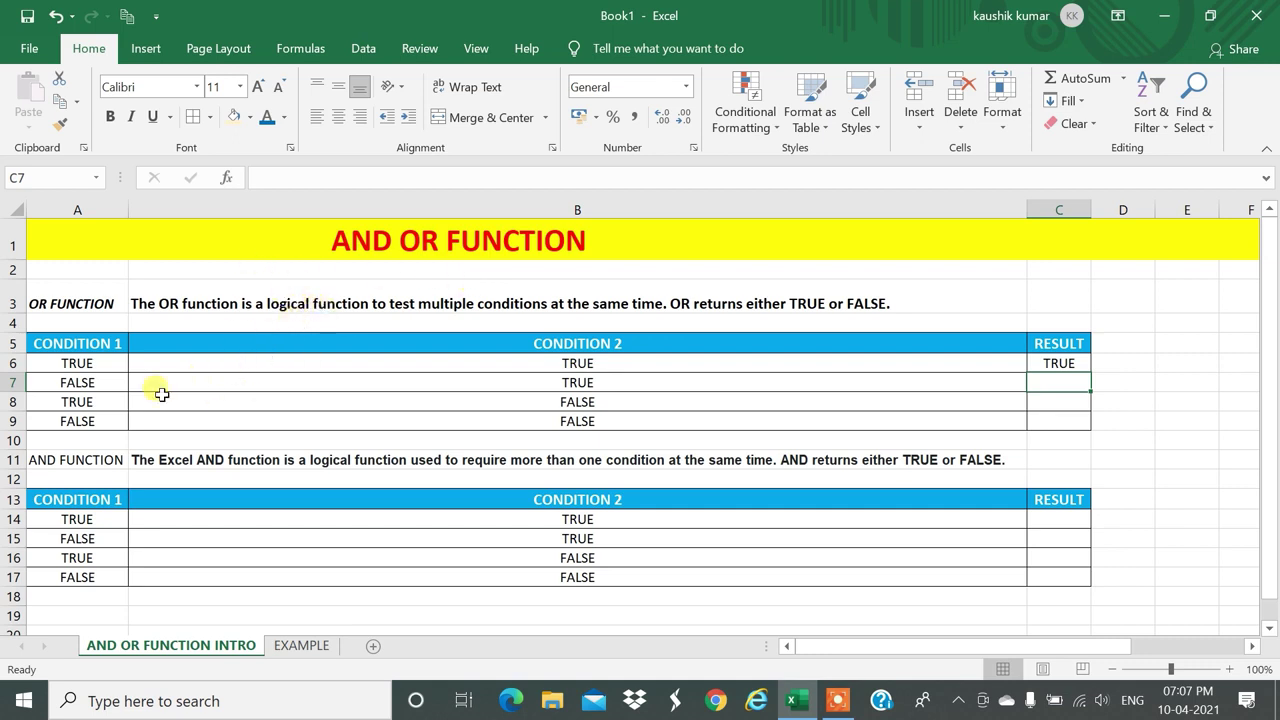
Enter TRUE as the OR result in C7 for the FALSE and TRUE condition pair.
click(54, 386)
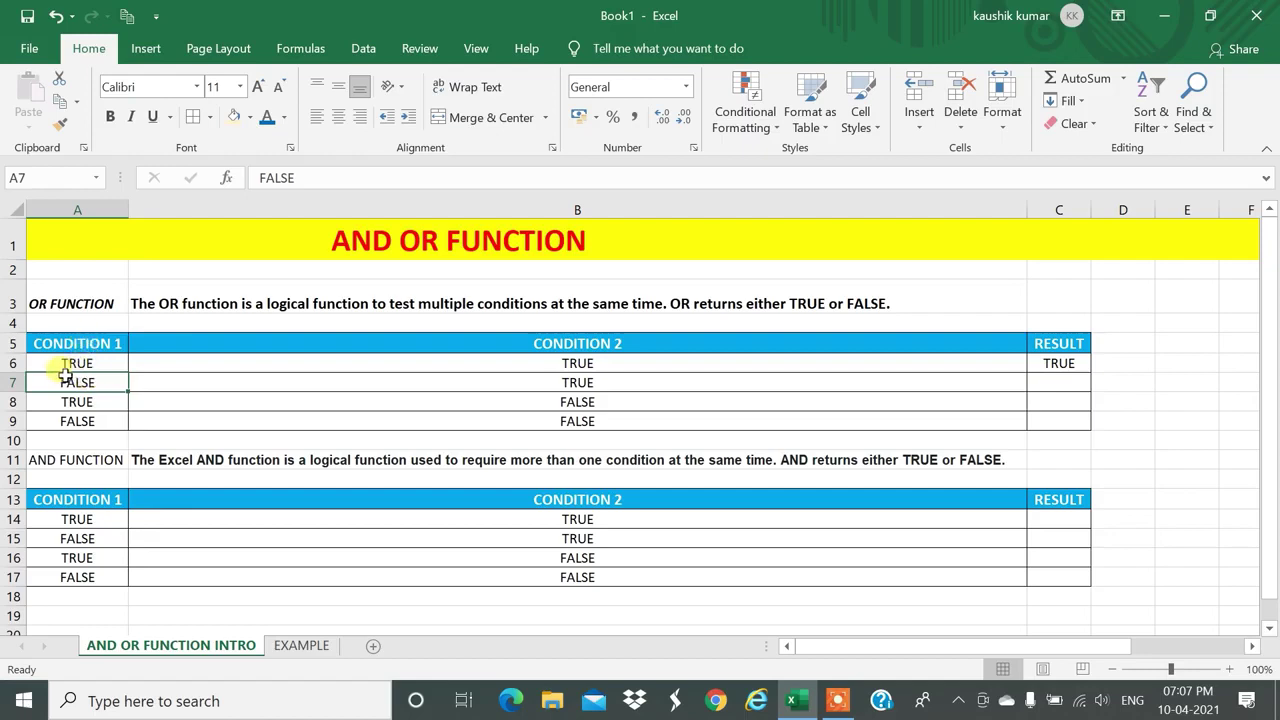
click(486, 386)
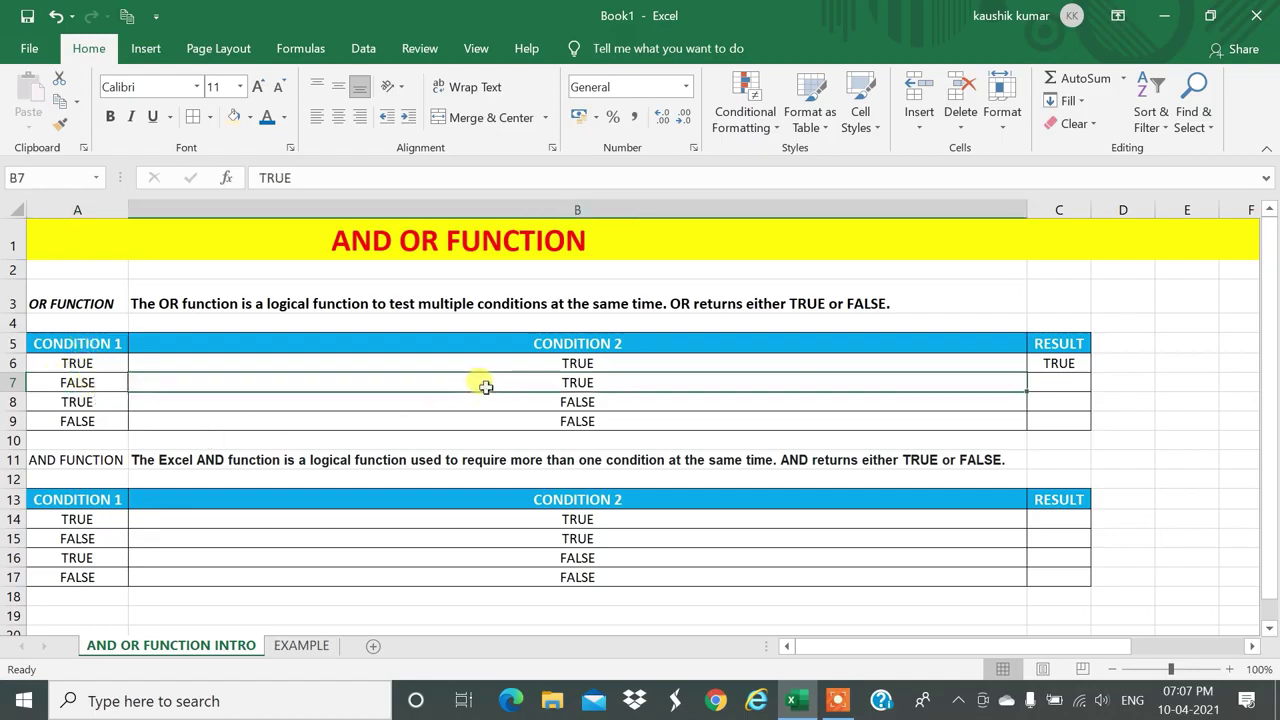
click(1045, 385)
text(TRU)
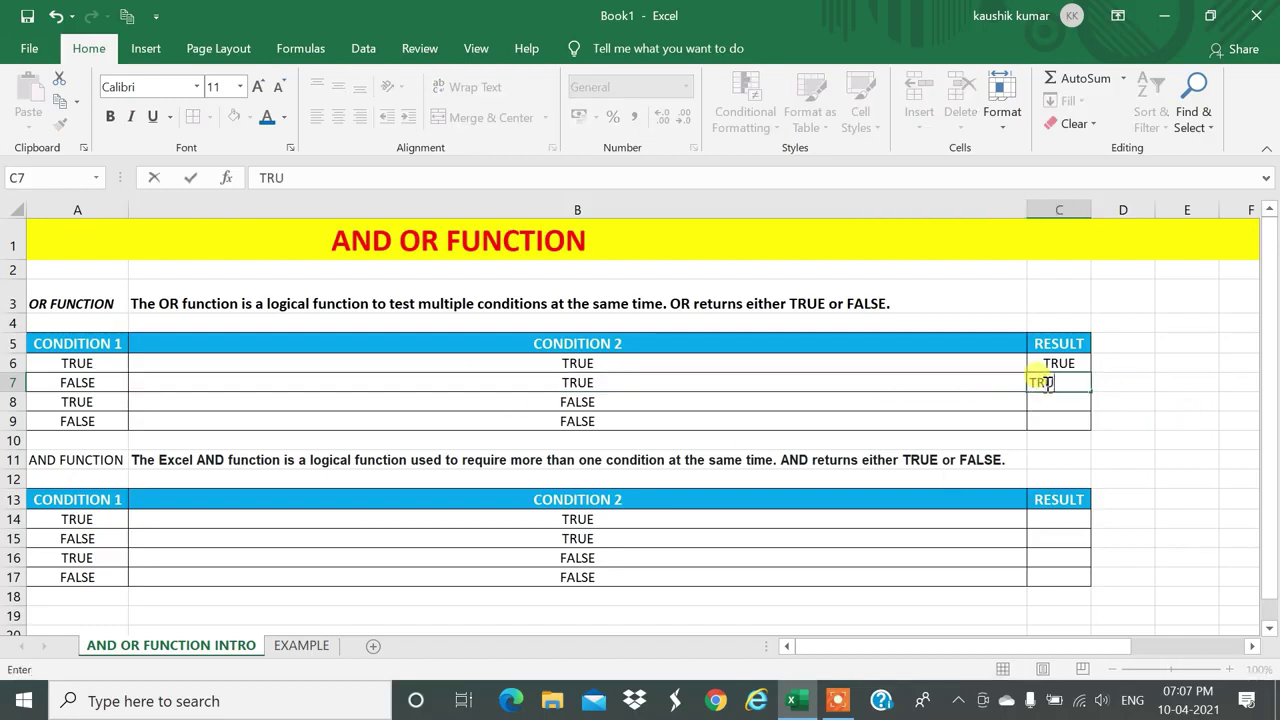
text(E)
key(Return)
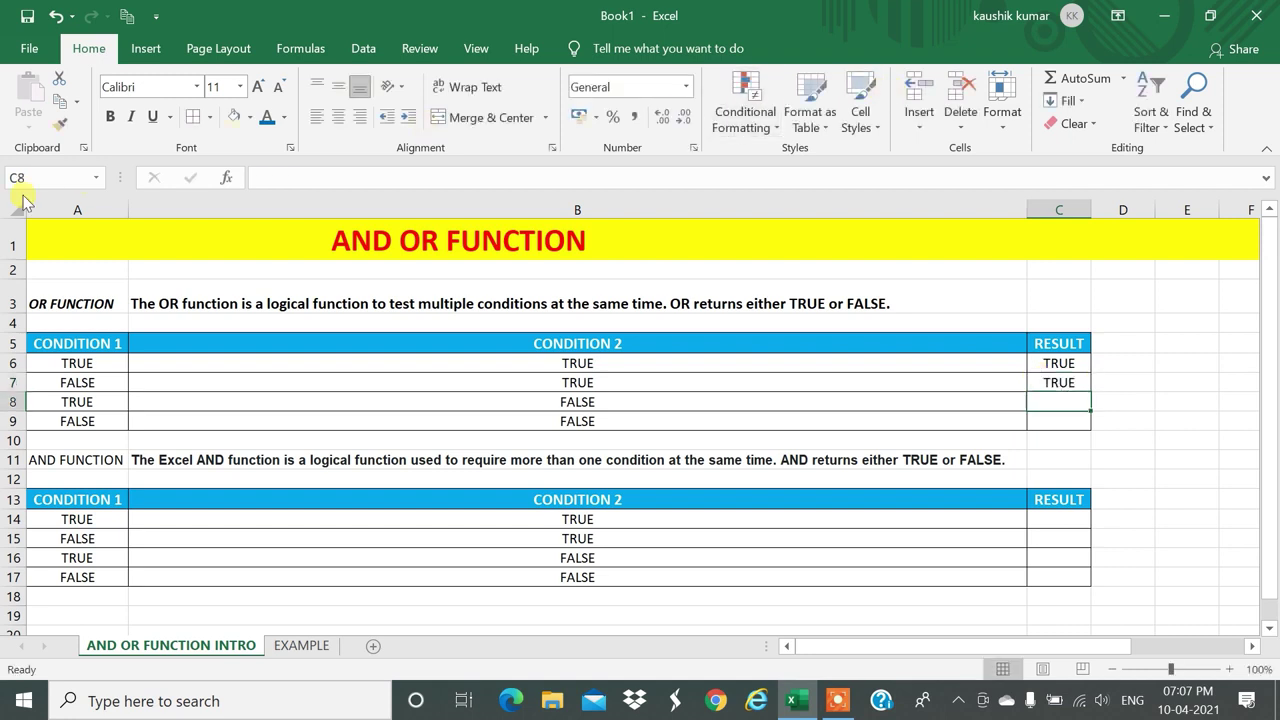
Enter TRUE as the OR result in C8 for the TRUE and FALSE condition pair.
click(86, 403)
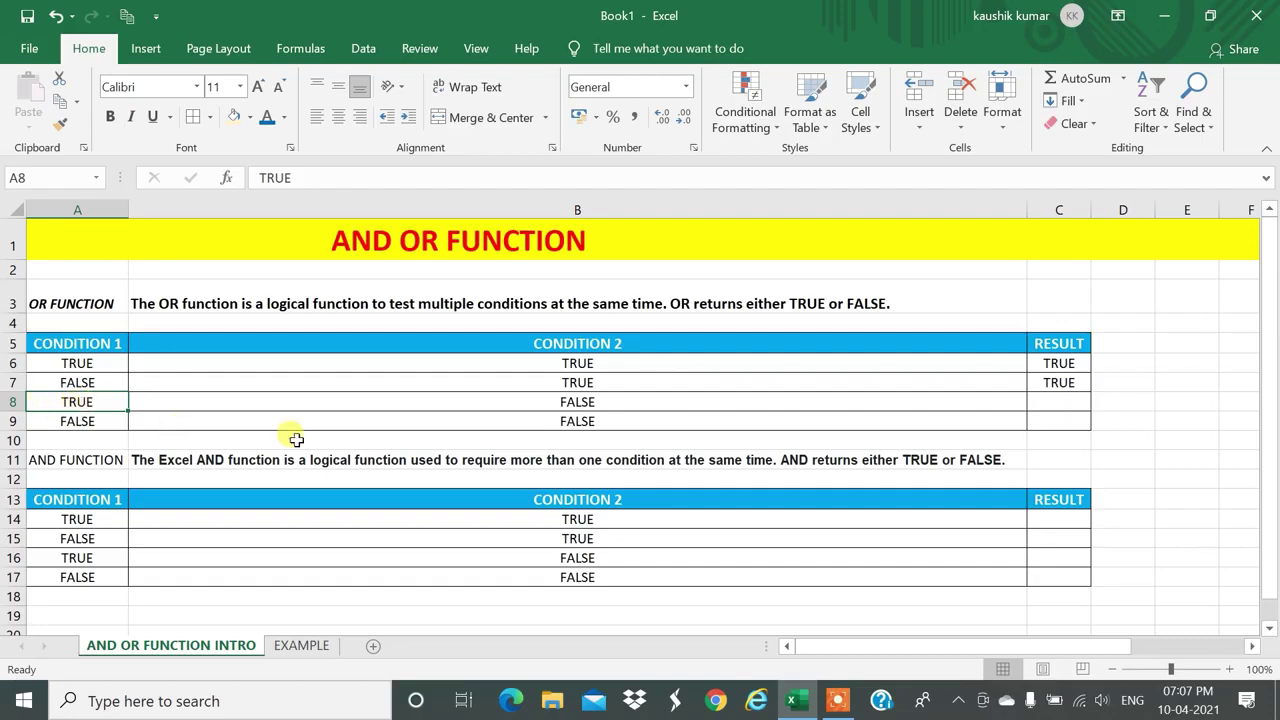
click(515, 402)
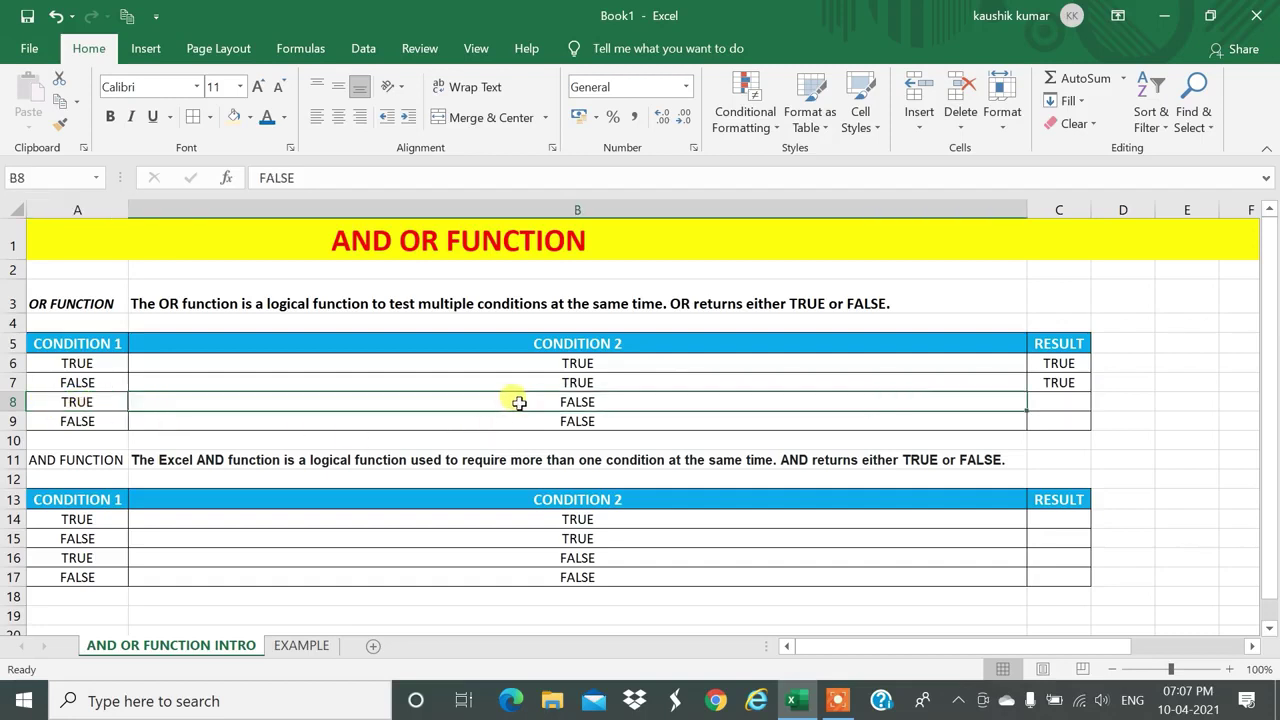
click(1052, 400)
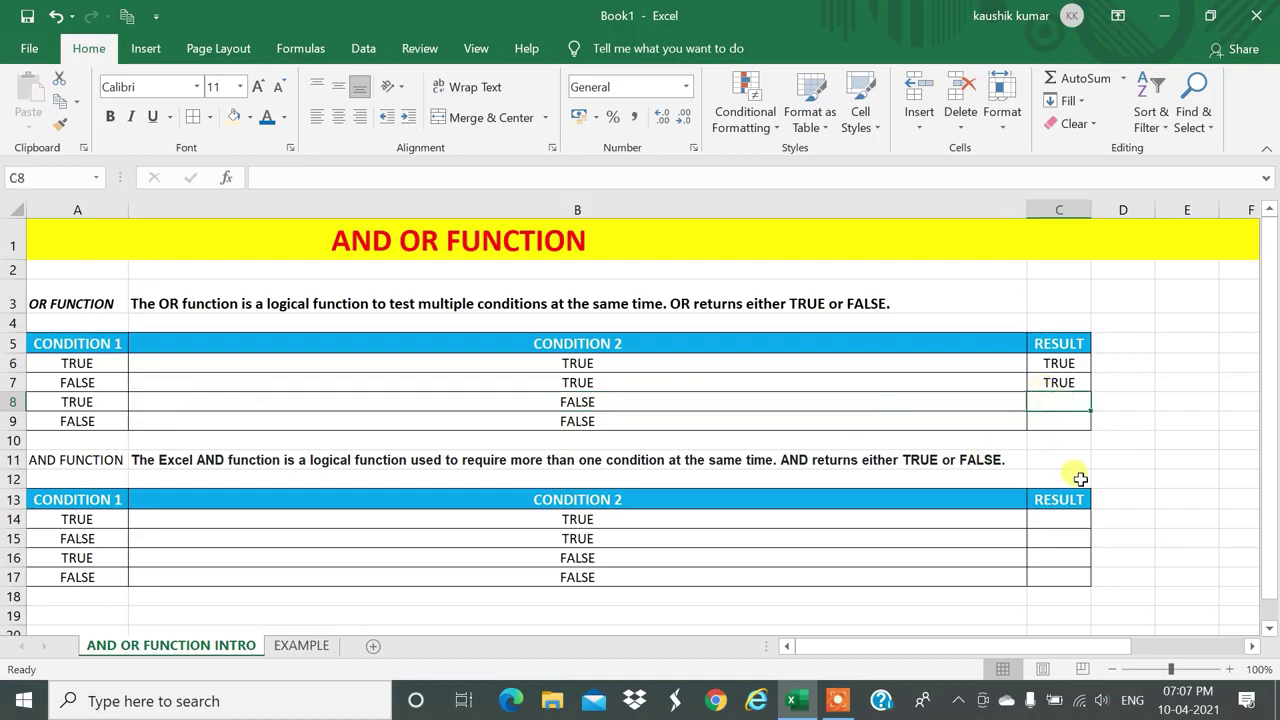
text(TRUE)
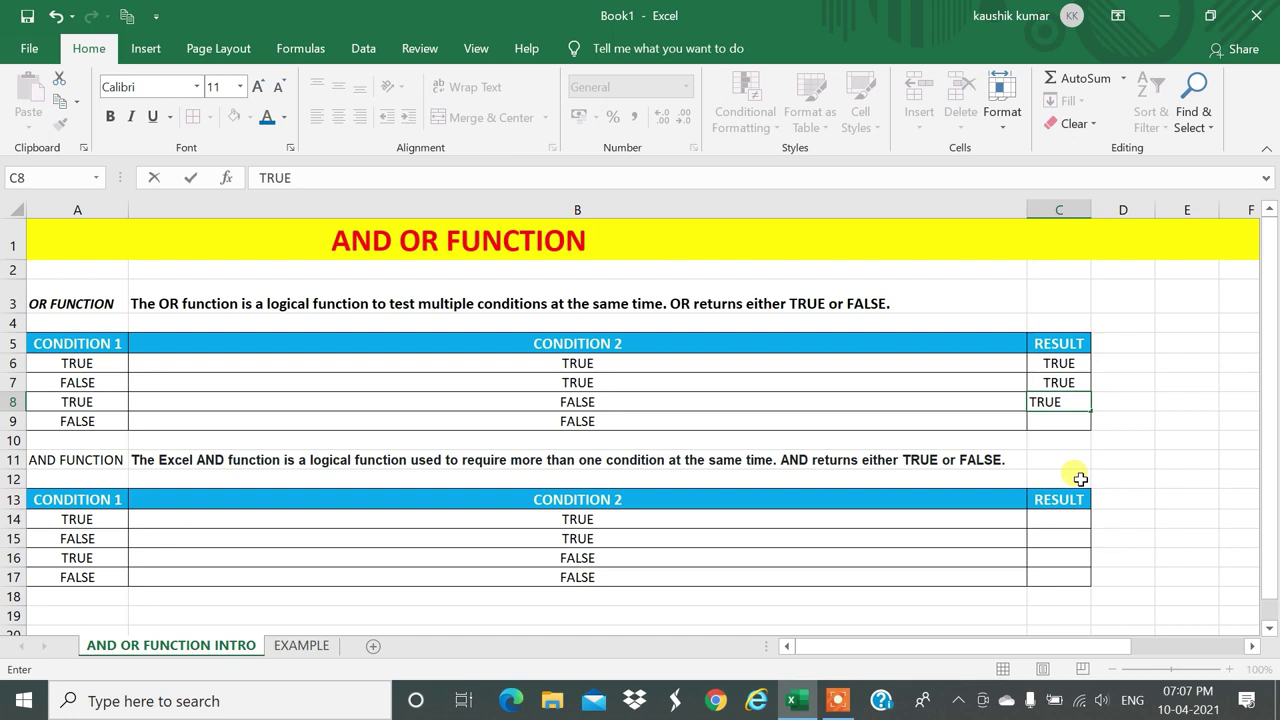
key(Return)
Enter FALSE as the OR result in C9, where both conditions are FALSE.
click(37, 293)
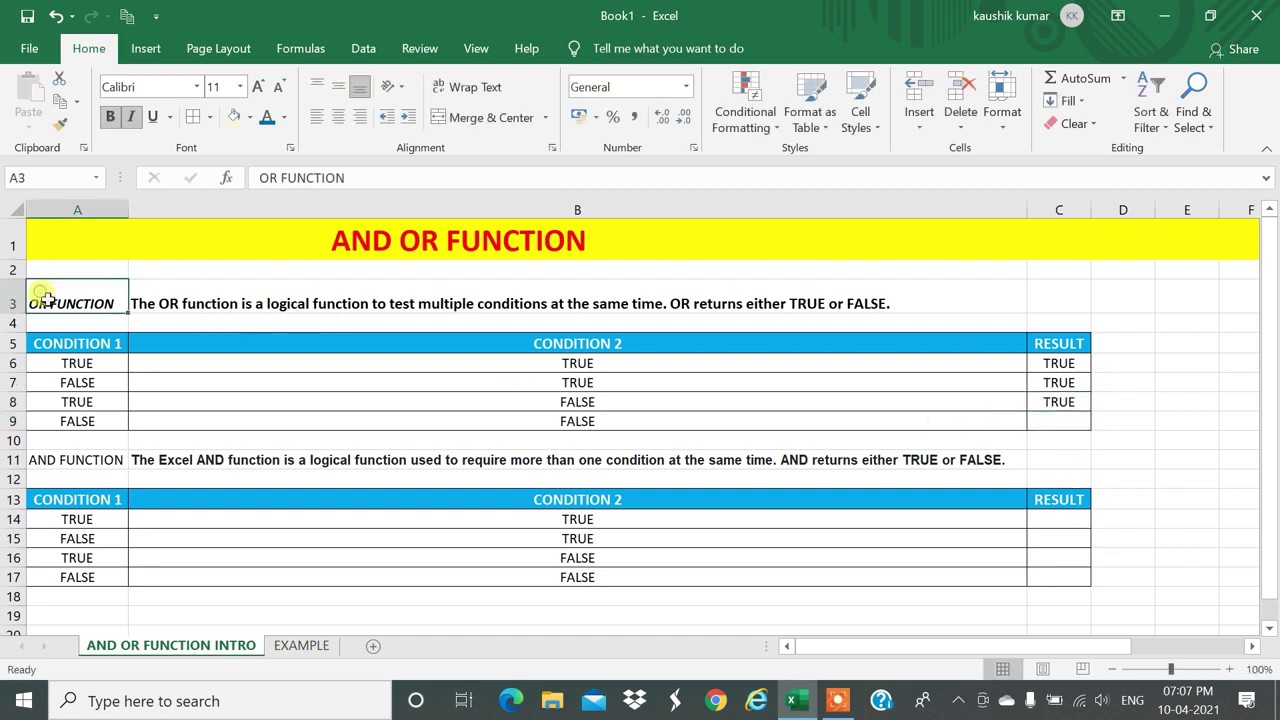
click(90, 420)
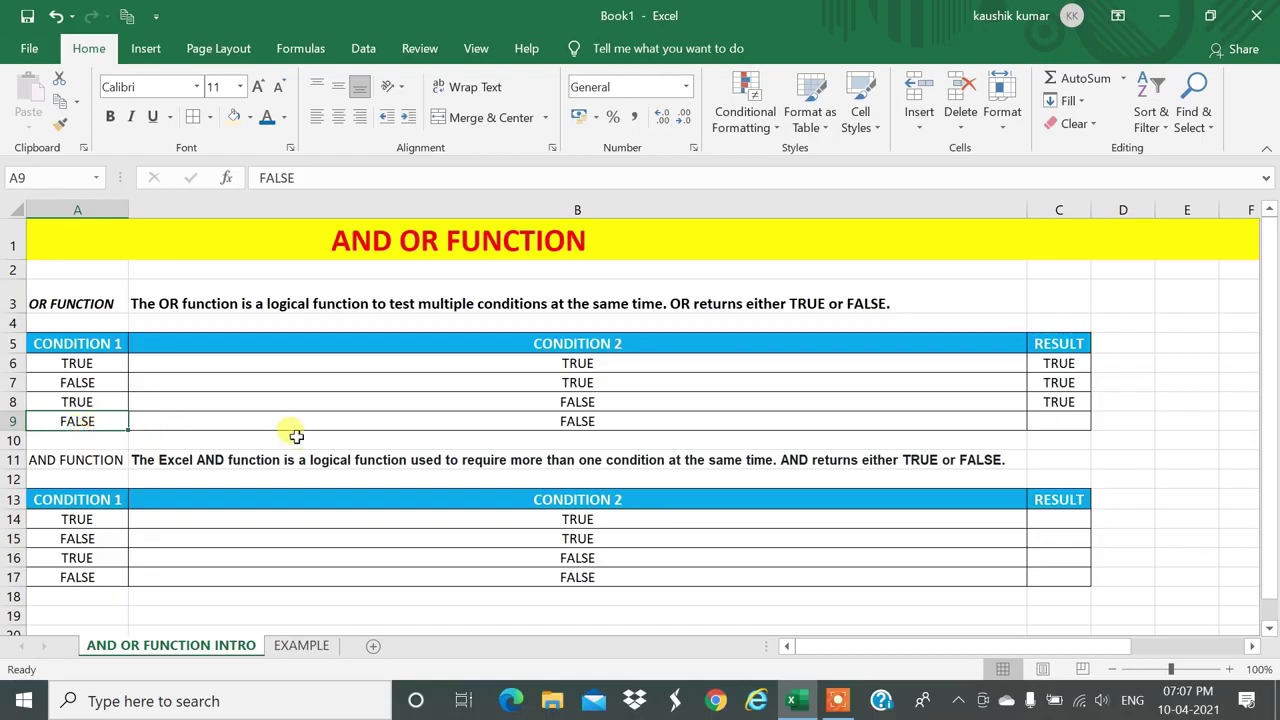
click(329, 423)
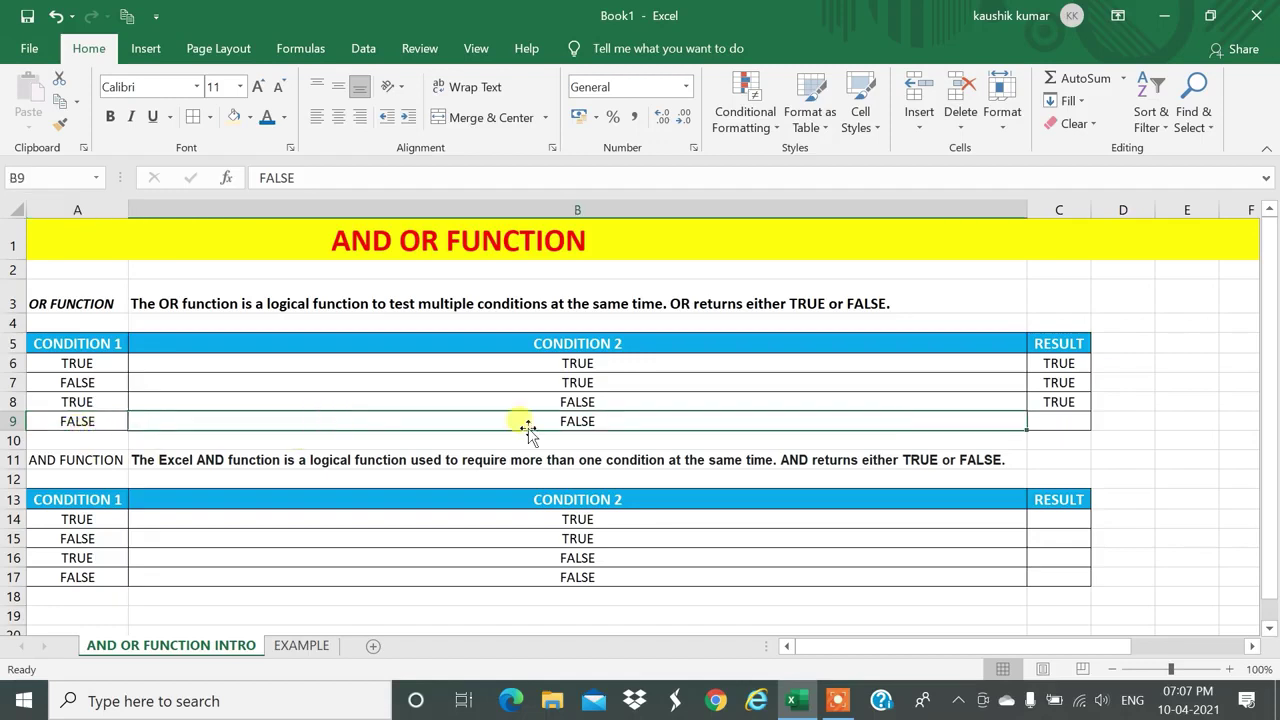
click(1067, 421)
text(FALSE)
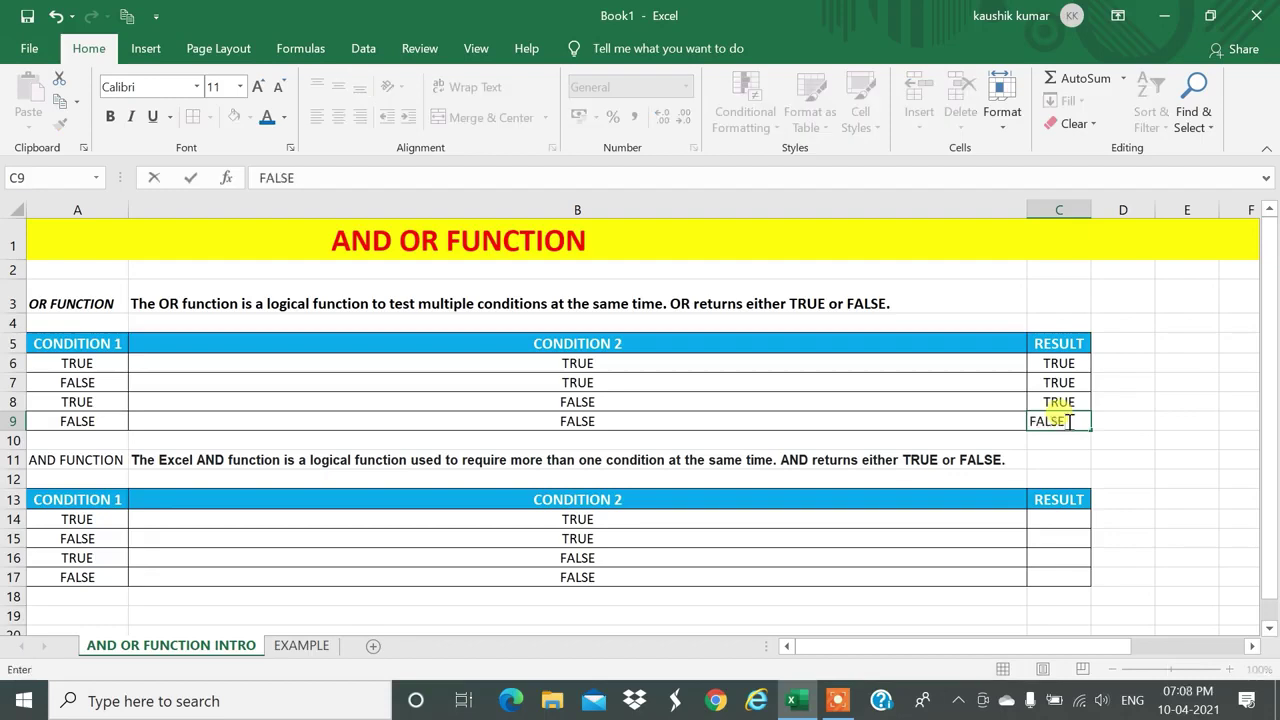
key(Return)
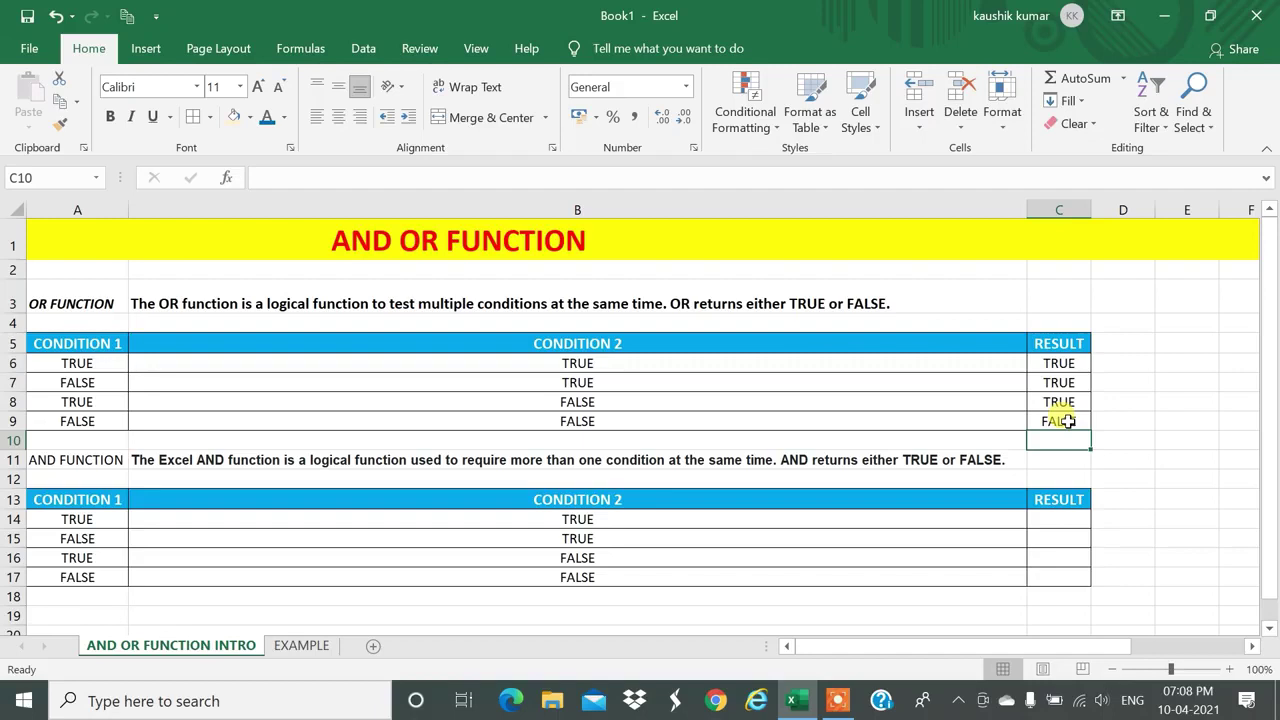
Read the AND function definition in B11 and compare it with the OR function definition in B3.
scroll(1045, 422, down, 1)
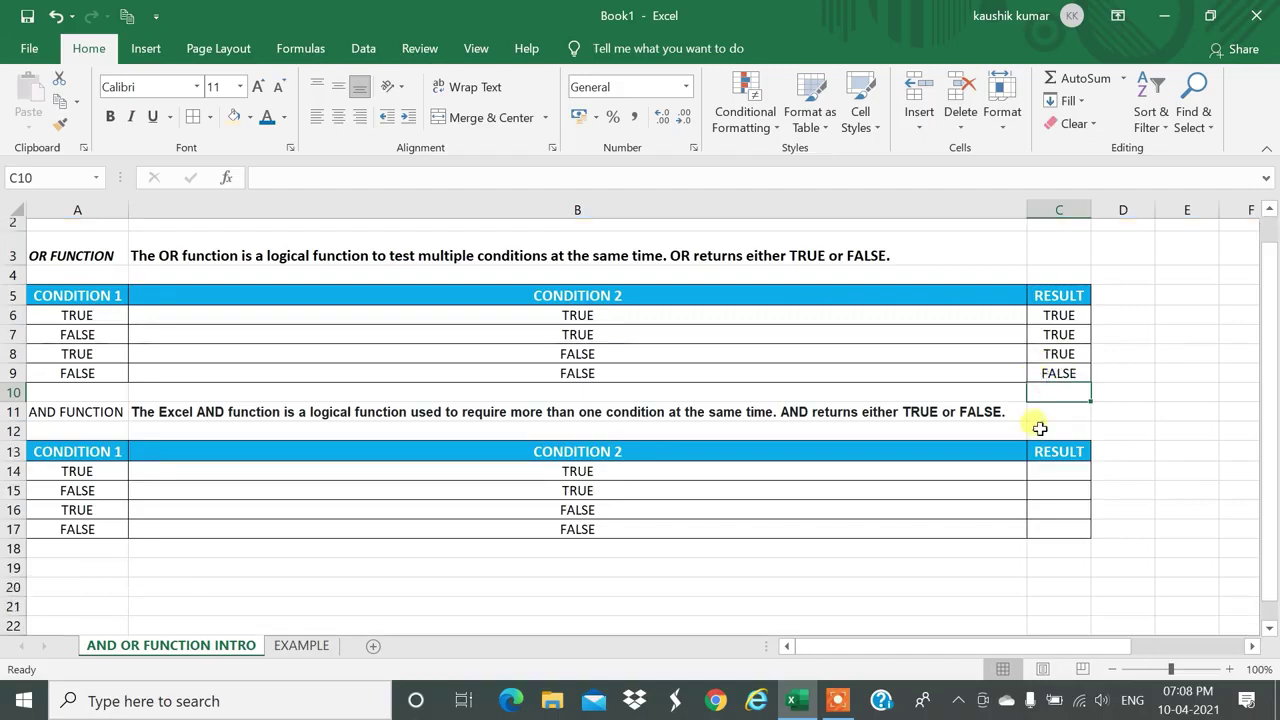
click(40, 368)
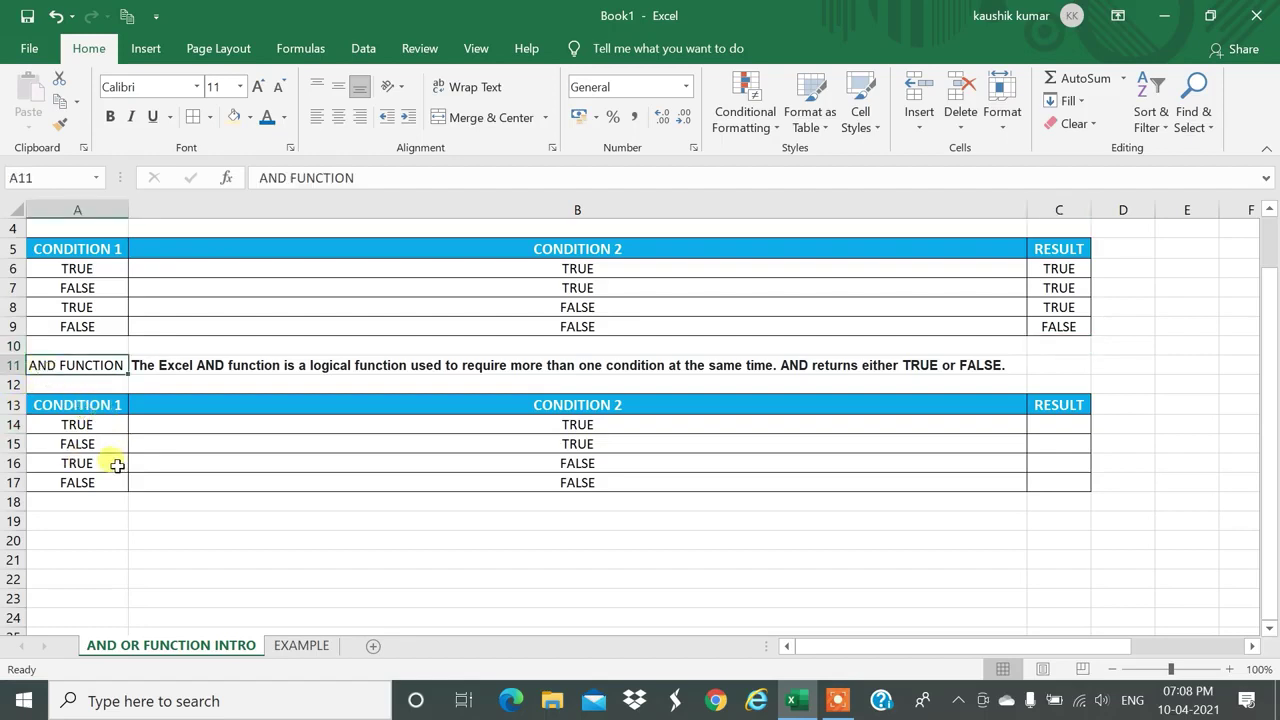
click(76, 421)
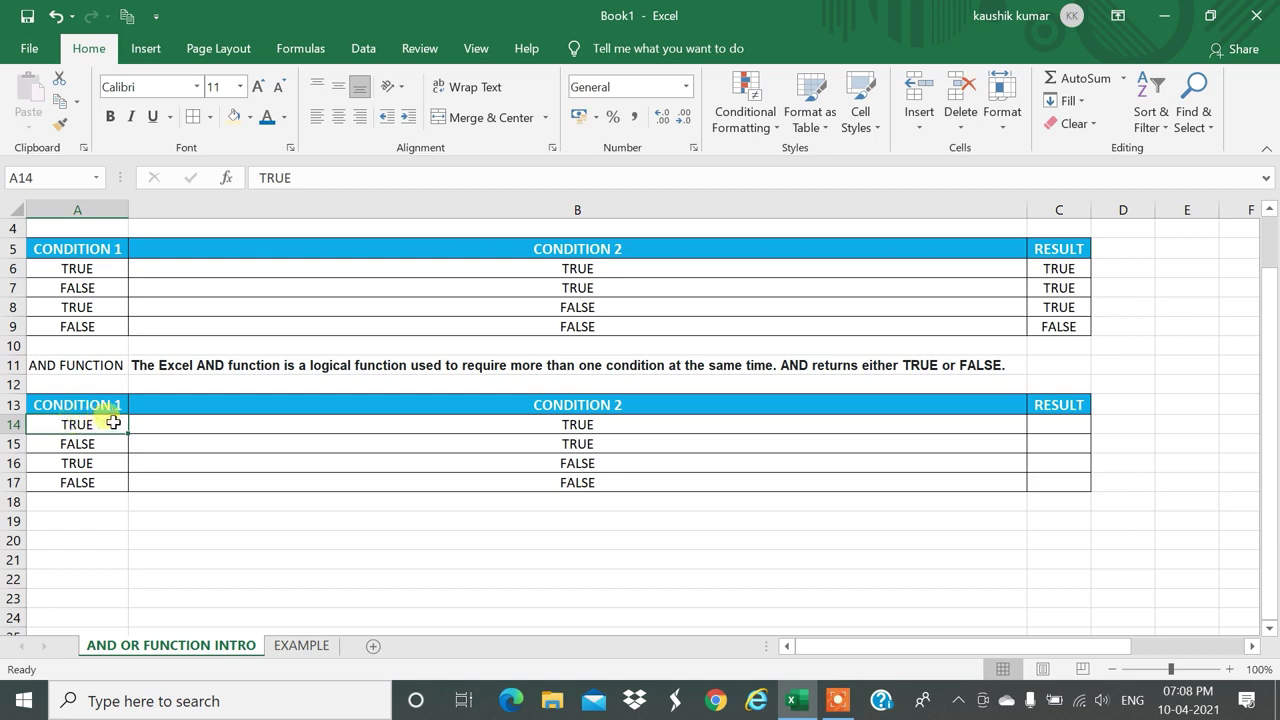
click(180, 368)
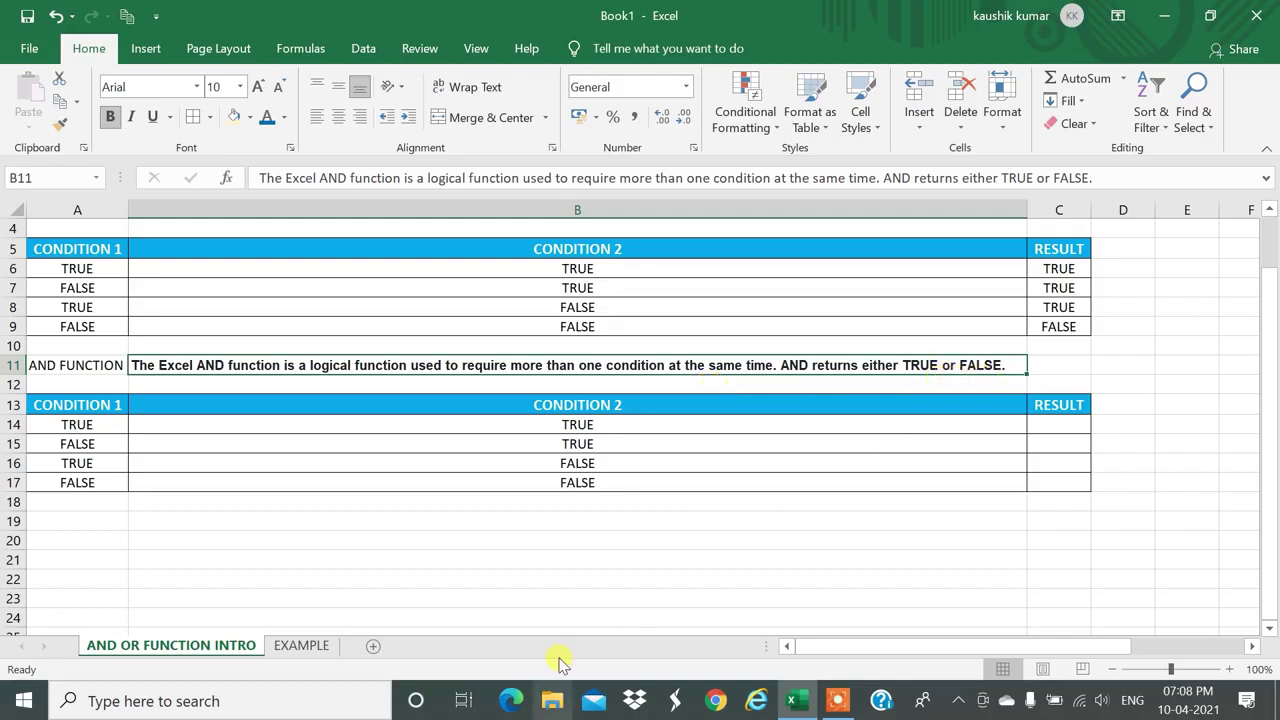
scroll(506, 436, up, 1)
click(529, 298)
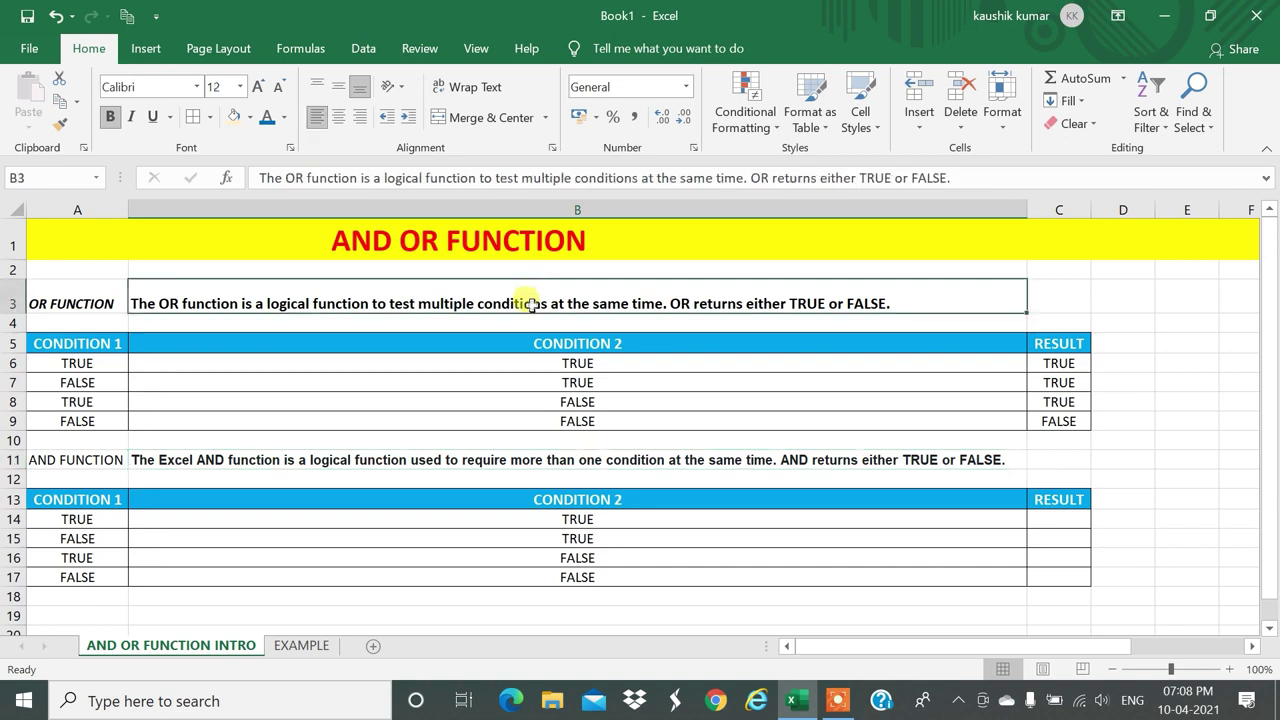
click(596, 466)
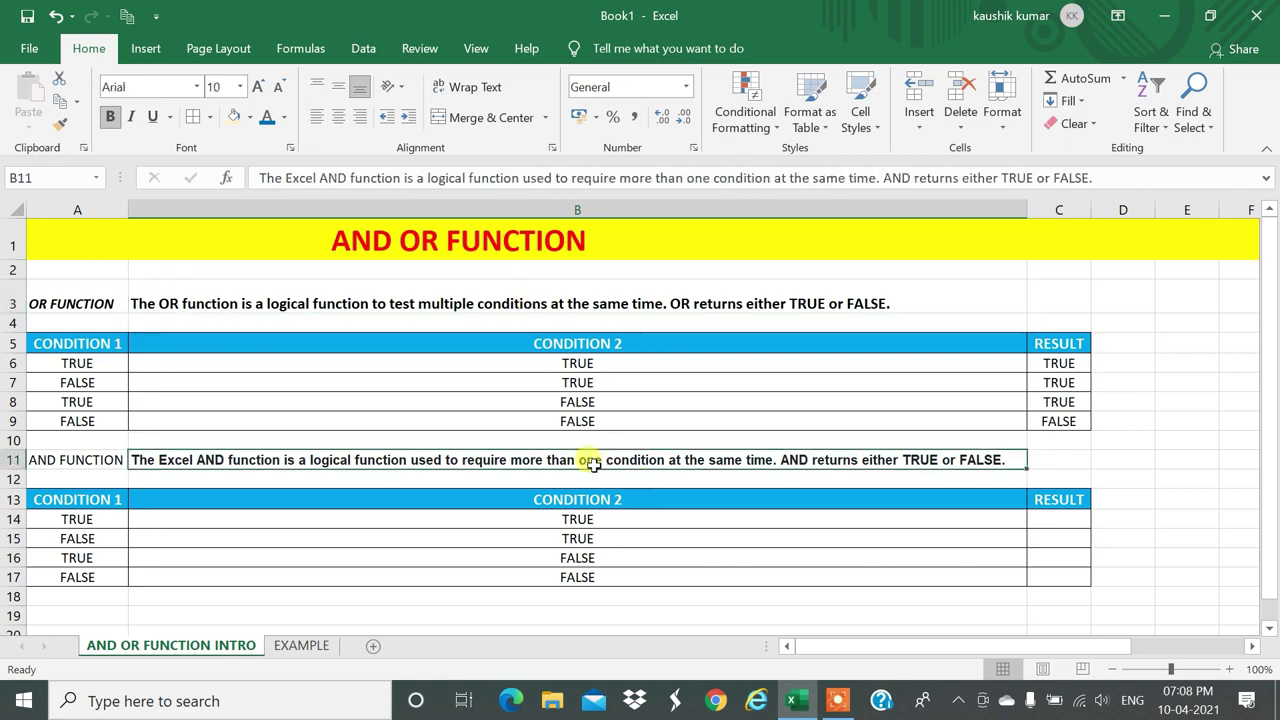
click(560, 304)
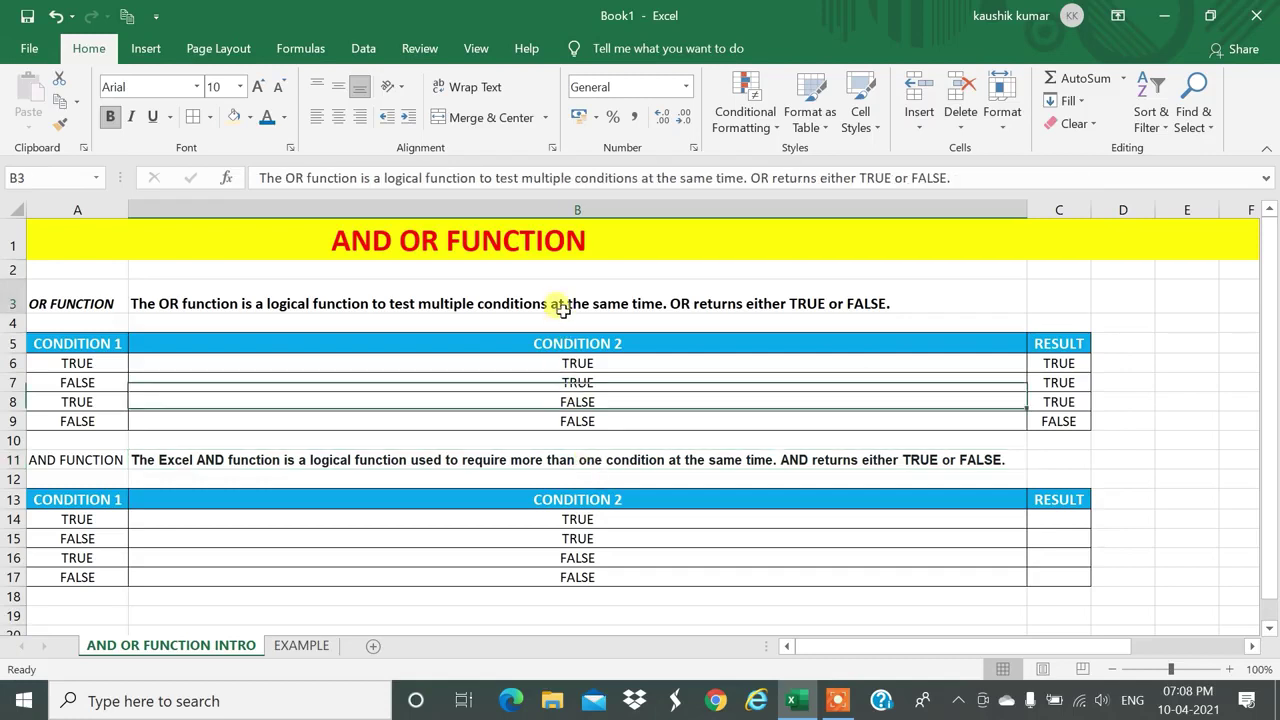
click(562, 454)
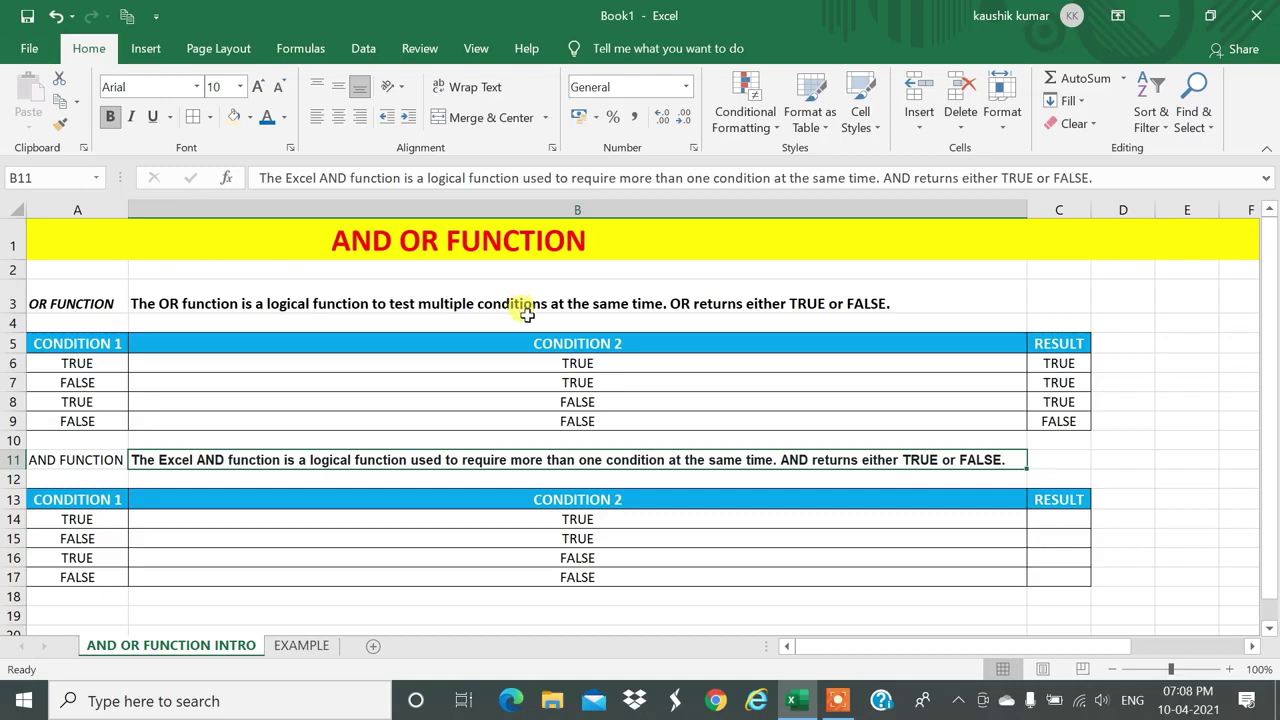
Enter TRUE as the AND table's result in C14, where both conditions are TRUE.
click(136, 536)
click(69, 497)
click(77, 538)
click(78, 519)
click(484, 524)
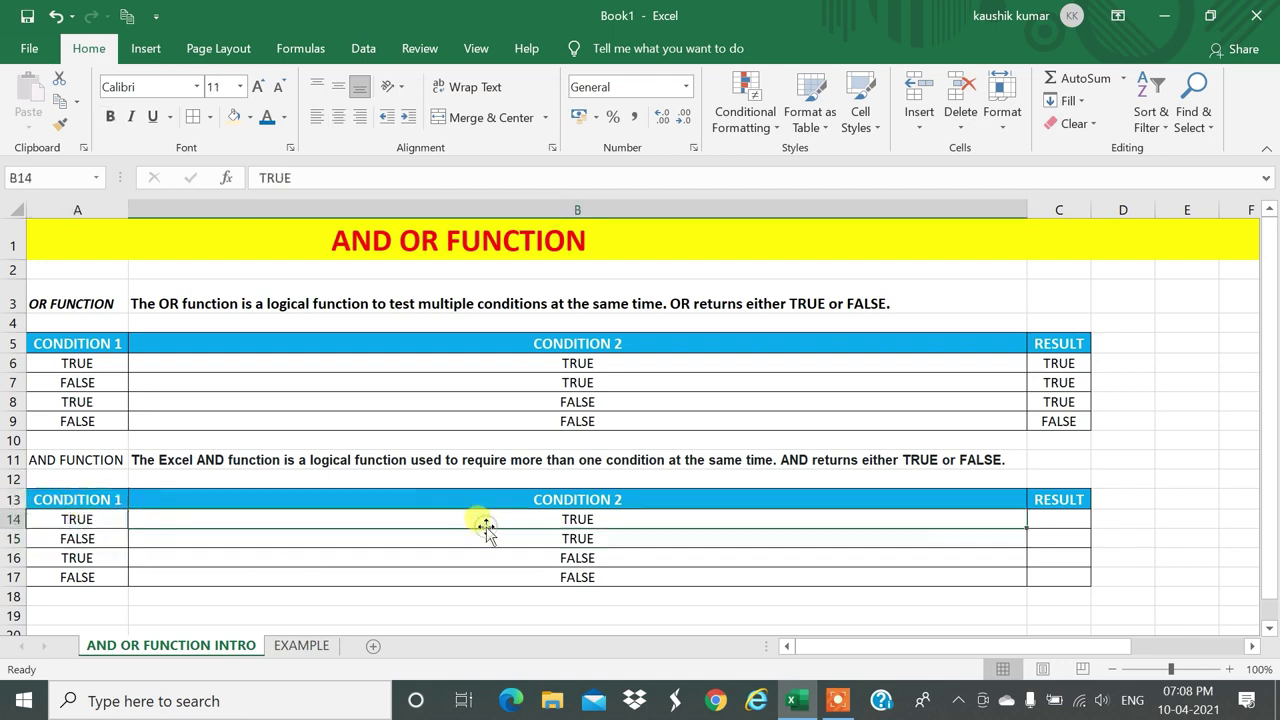
click(1056, 521)
text(TRUE)
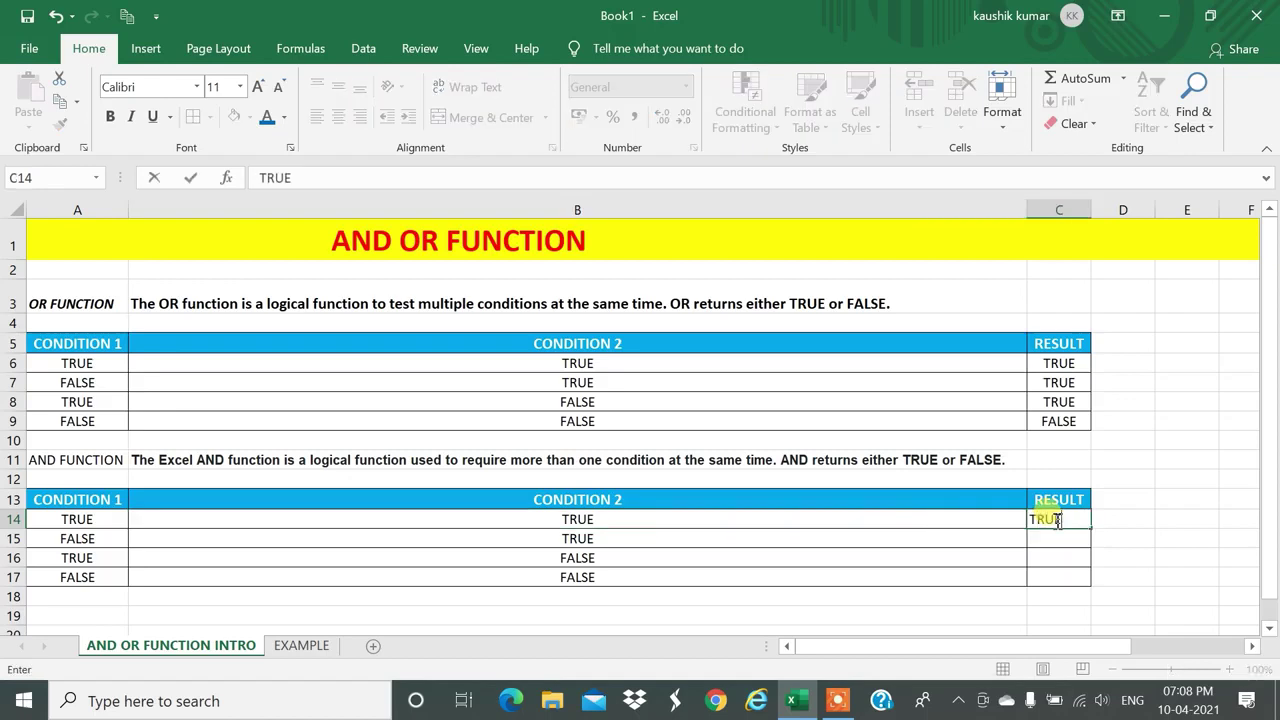
key(Return)
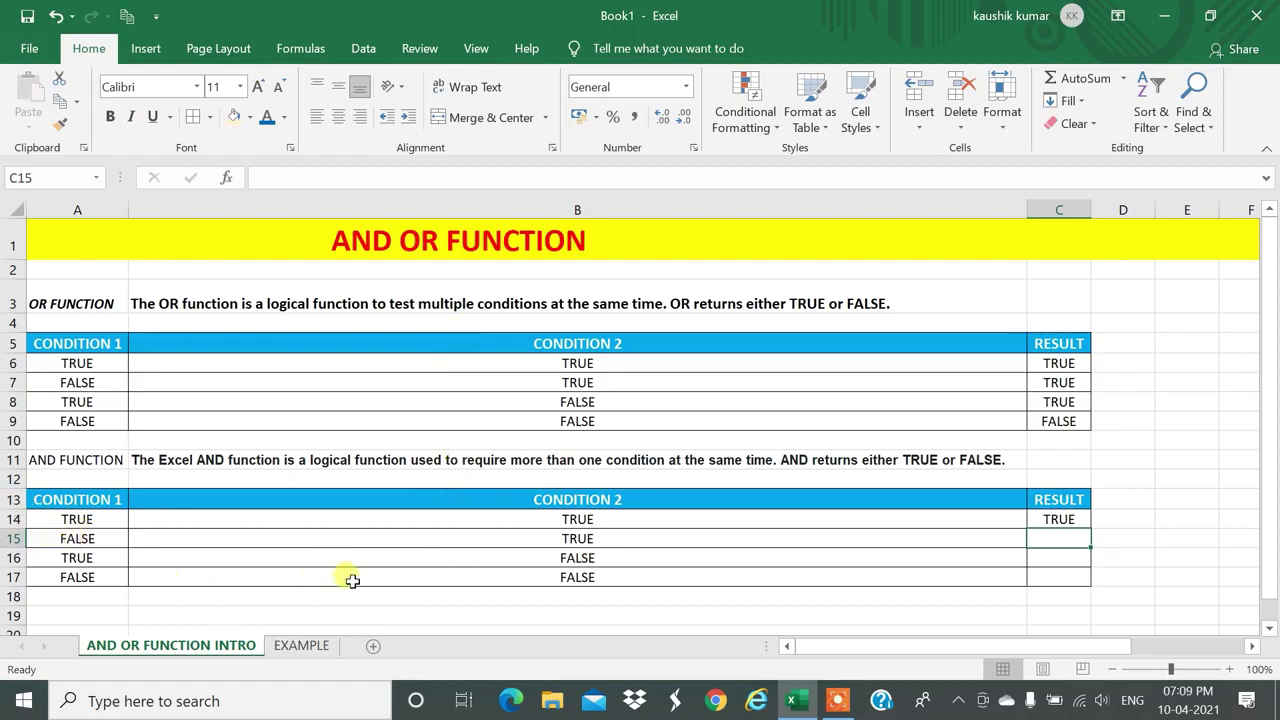
Enter FALSE as the AND result in C15 for the FALSE and TRUE condition pair.
click(492, 538)
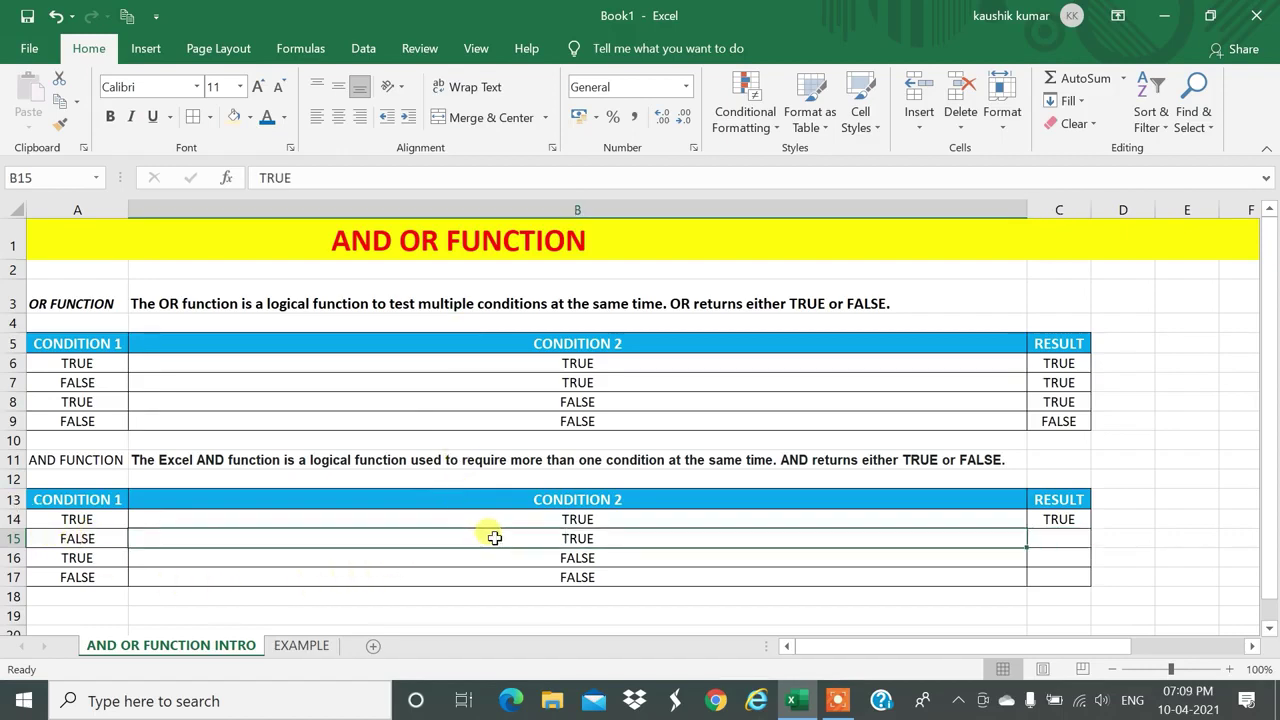
click(1059, 536)
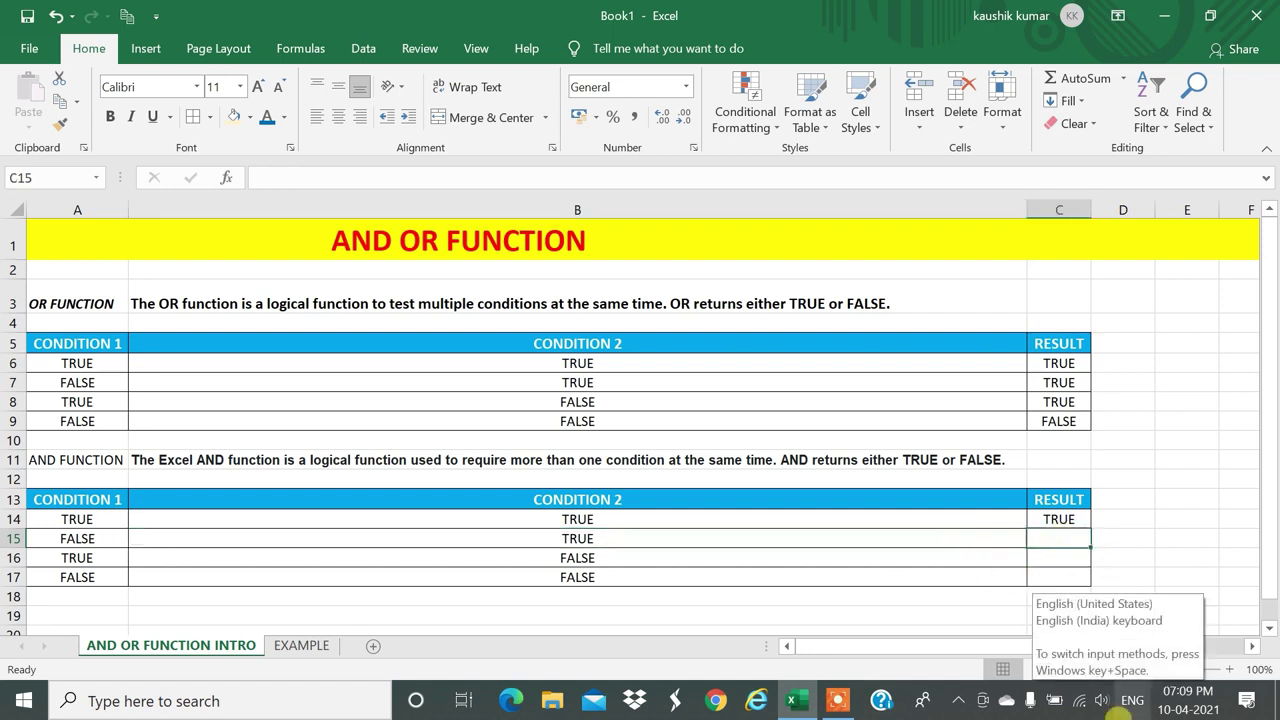
text(FALSE)
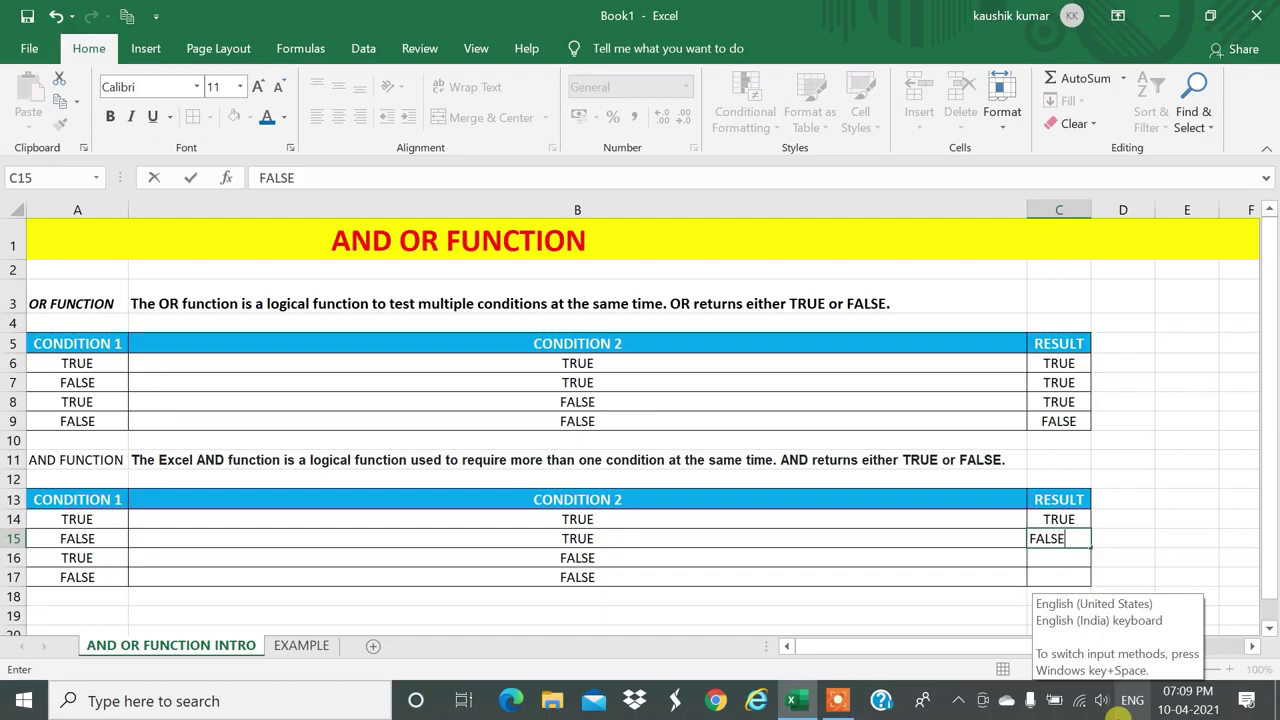
key(Return)
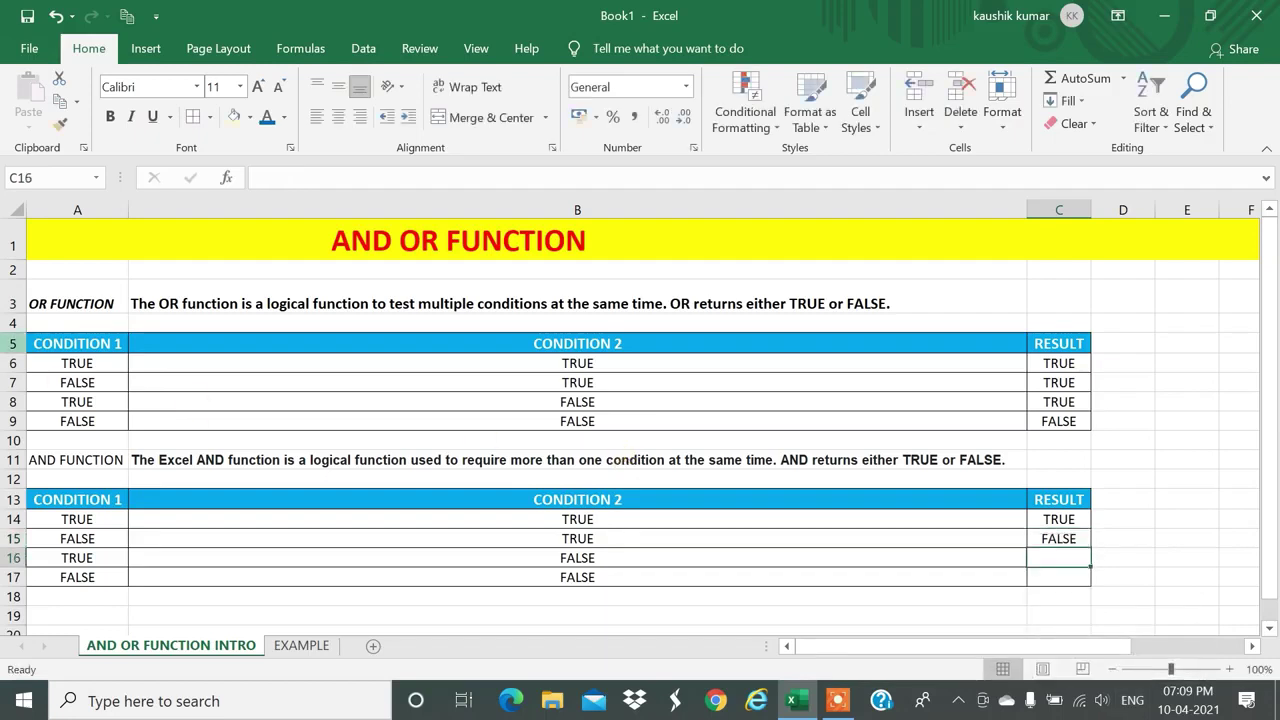
Compare the OR and AND results for the FALSE and TRUE pair, and enter FALSE in C16 for the AND table's TRUE and FALSE pair.
click(45, 383)
click(569, 378)
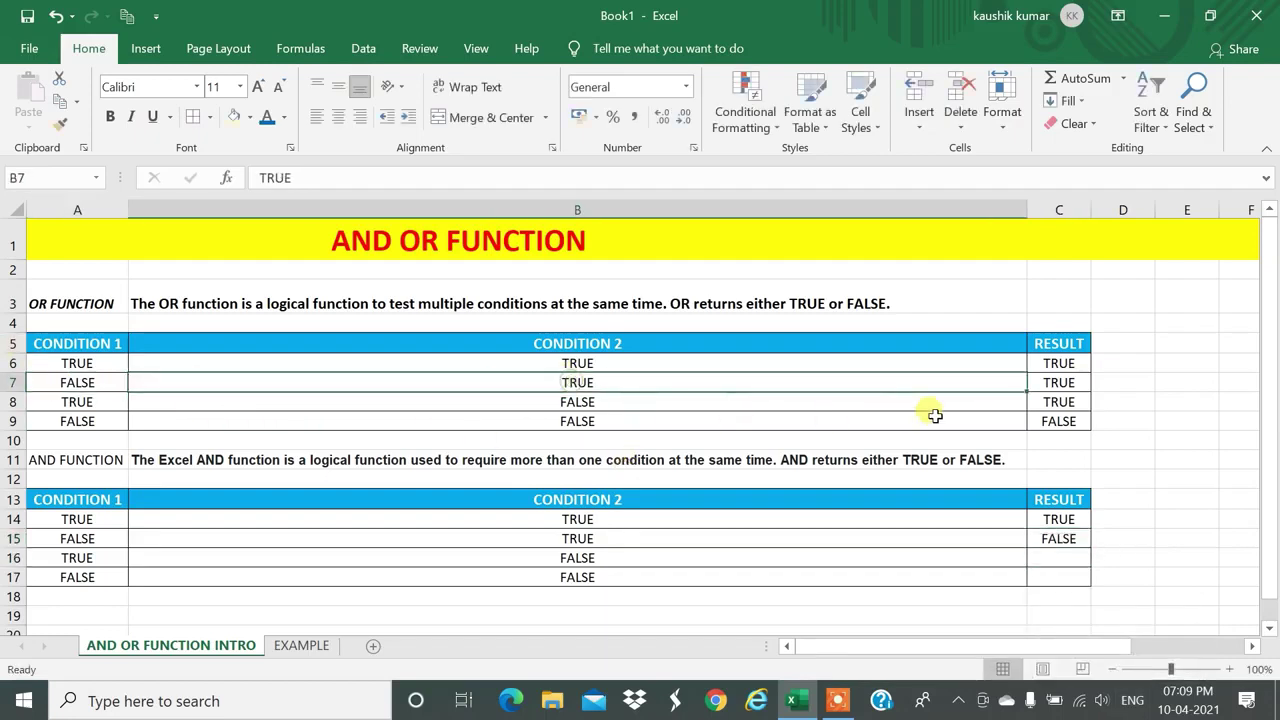
click(1060, 378)
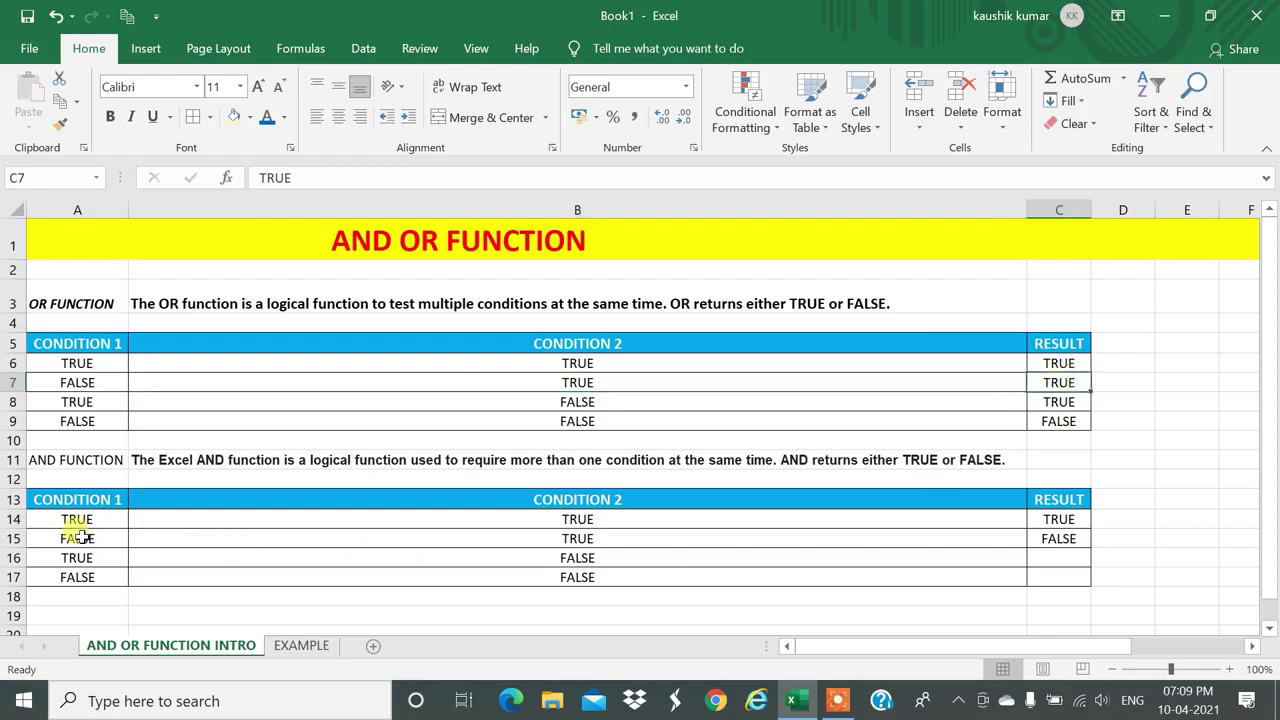
click(491, 546)
click(1035, 537)
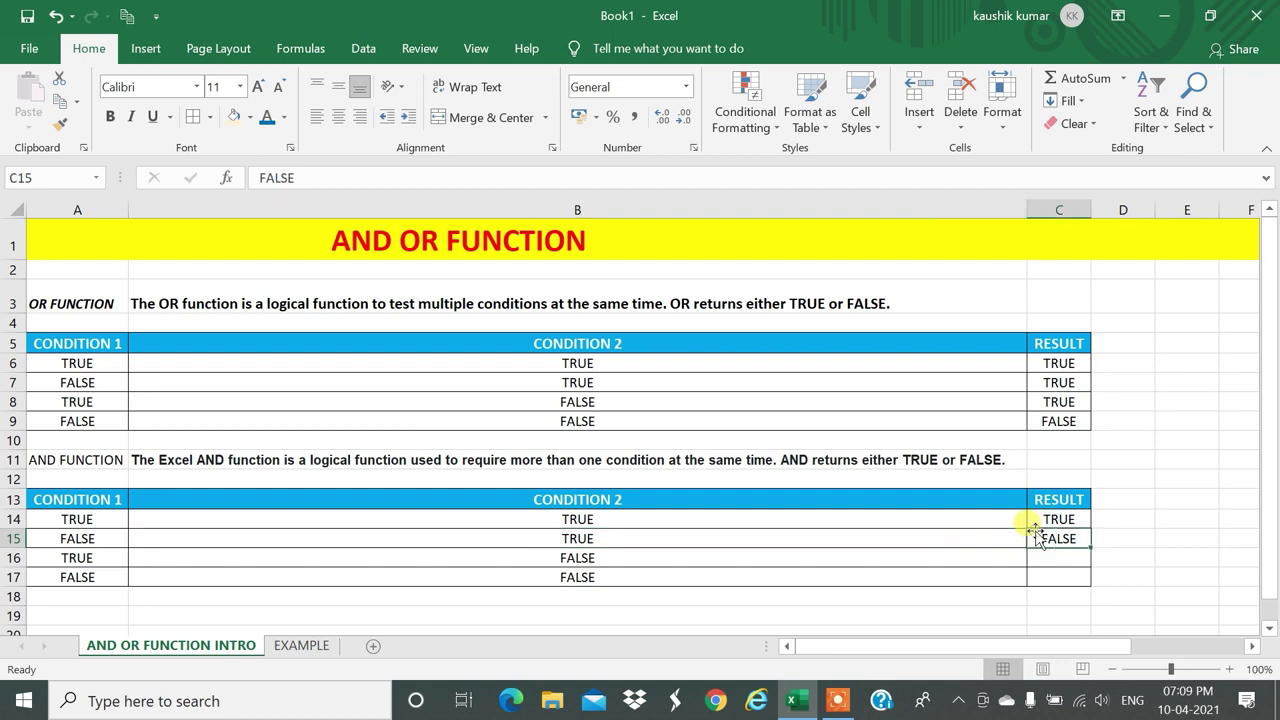
click(40, 562)
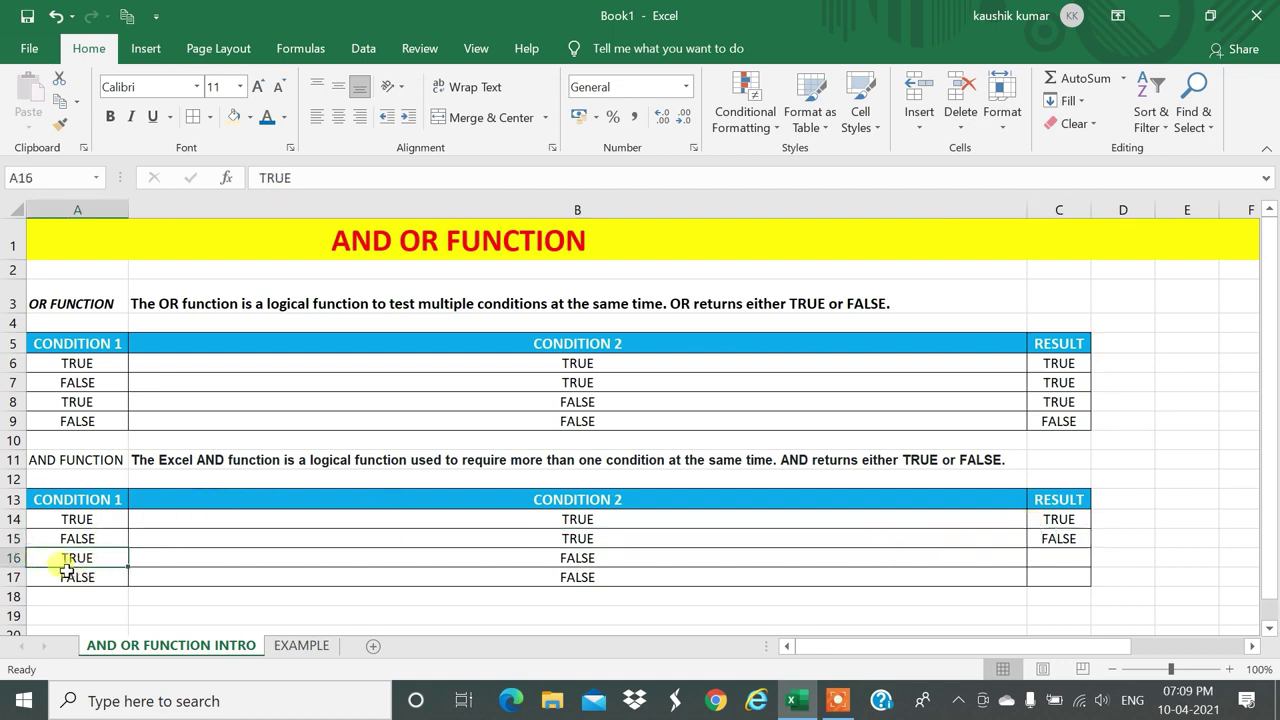
click(469, 557)
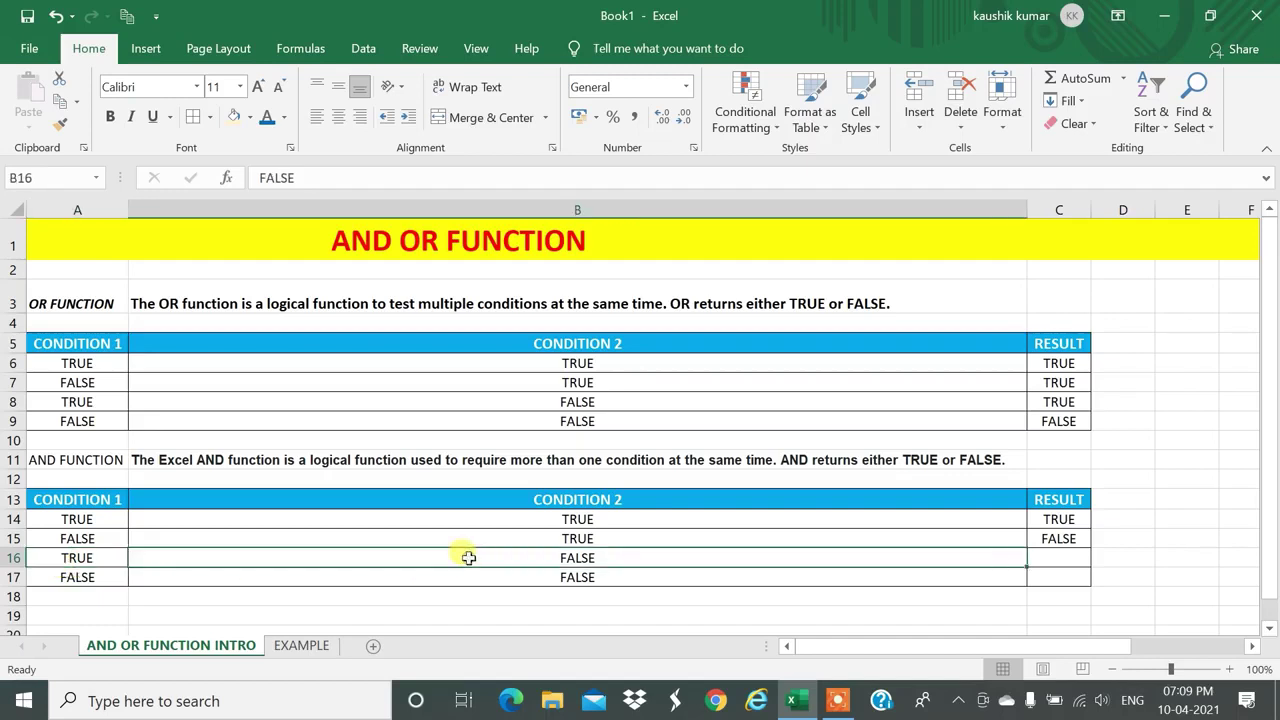
click(1042, 557)
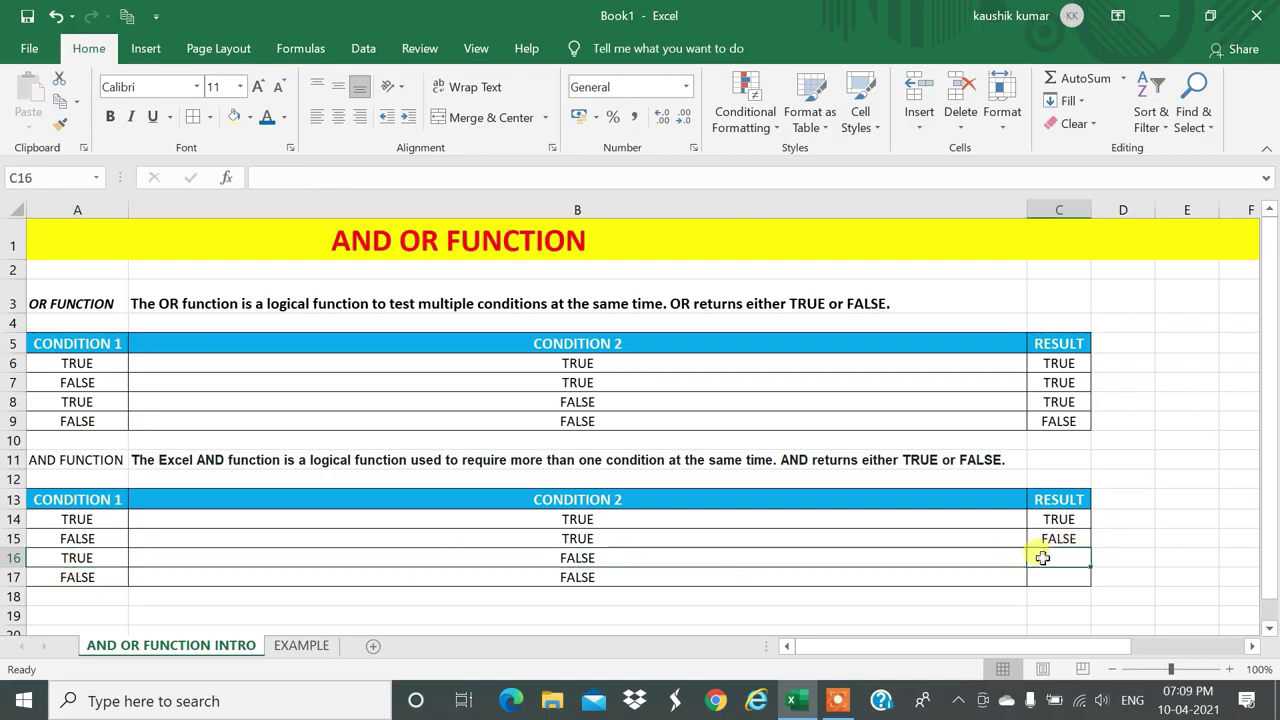
text(FALSE)
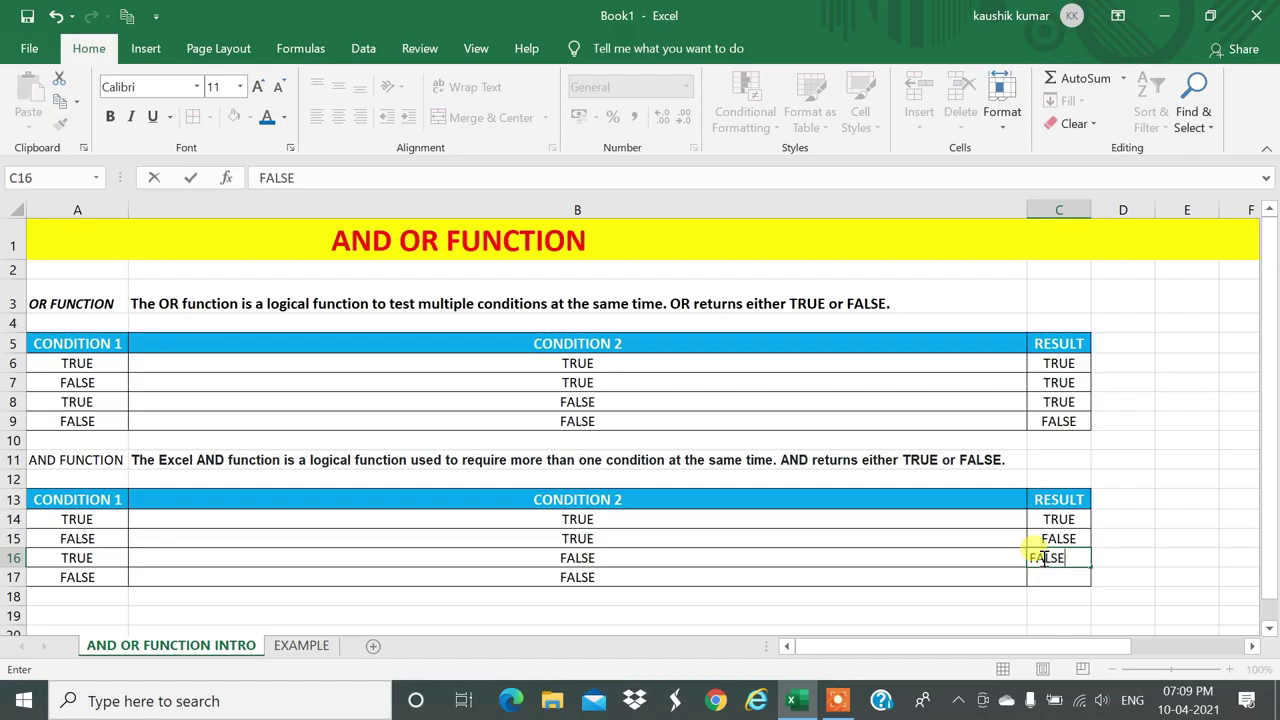
key(Return)
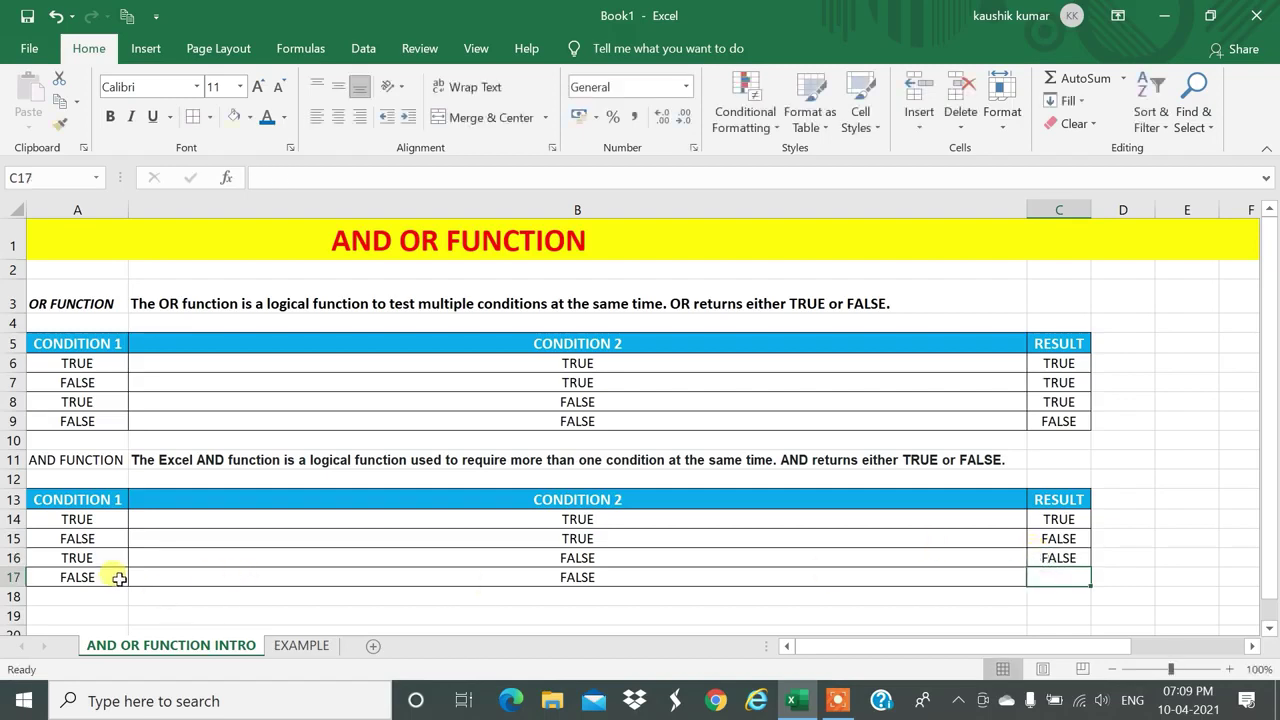
Enter FALSE as the AND result in C17, where both conditions are FALSE.
click(78, 574)
click(549, 577)
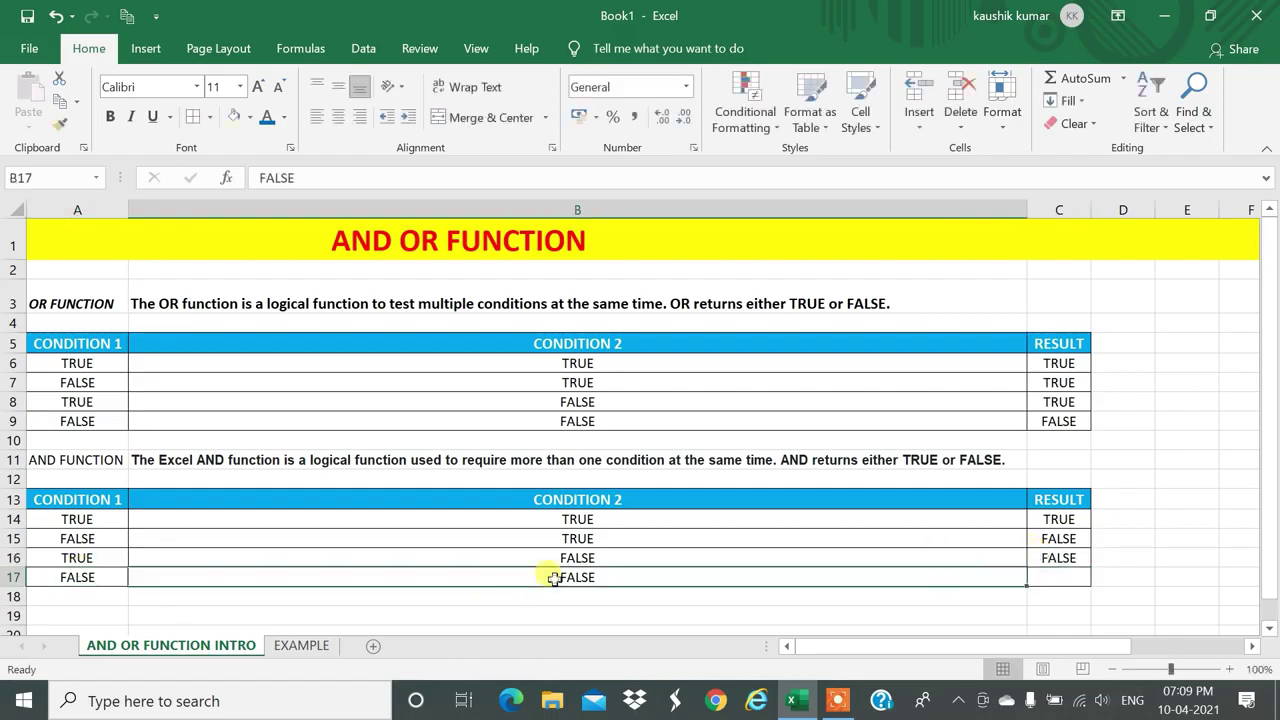
click(1059, 575)
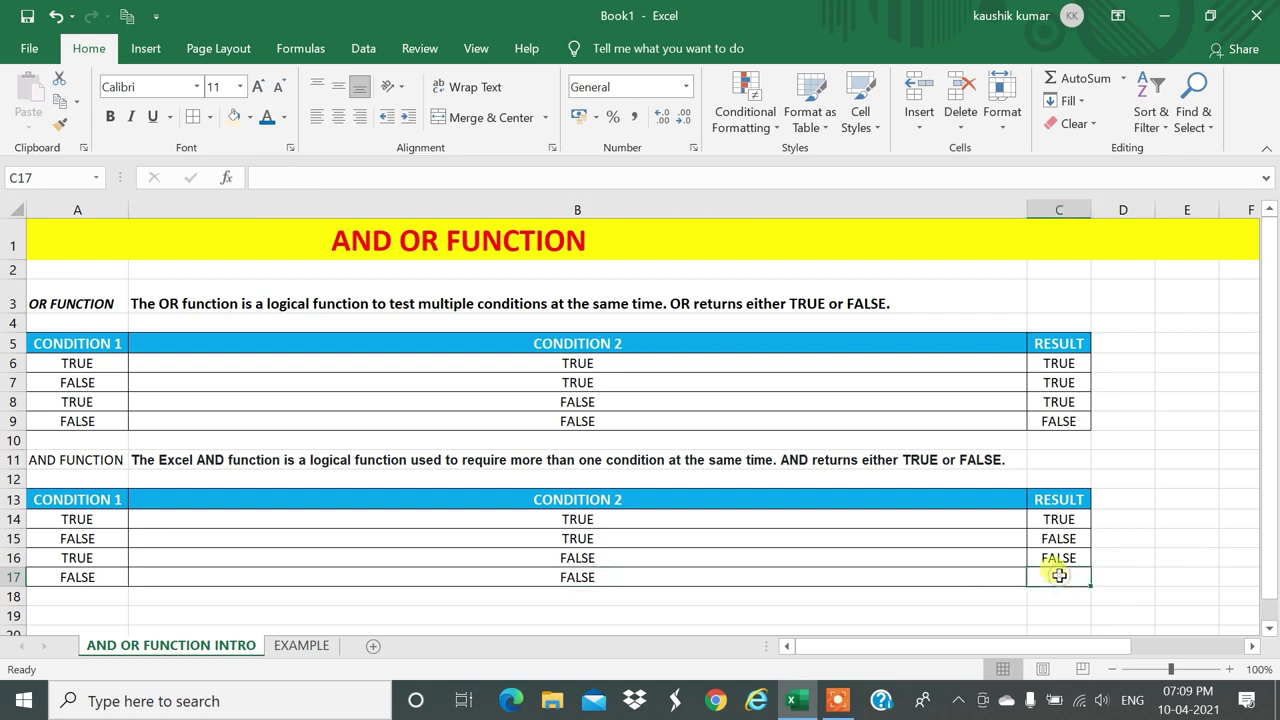
text(FALSE)
key(Return)
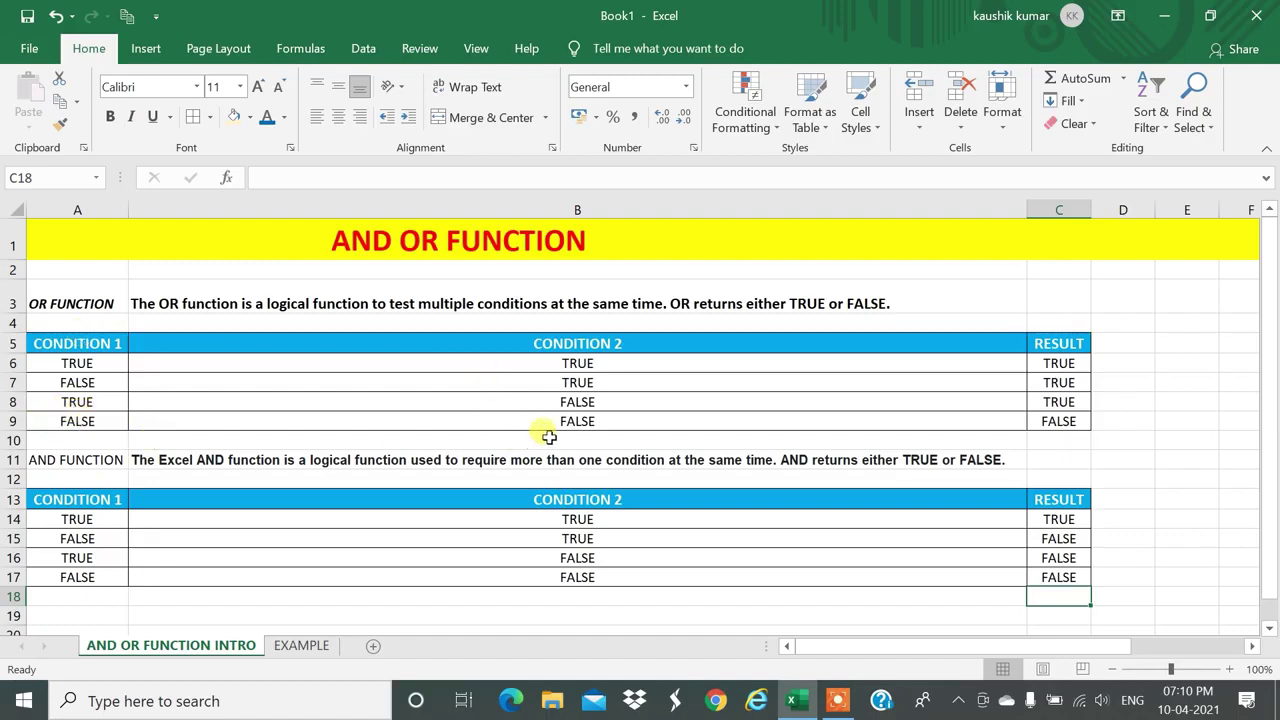
Review the AND table row by row from row 14 to row 17, checking each condition pair against its result.
click(1058, 421)
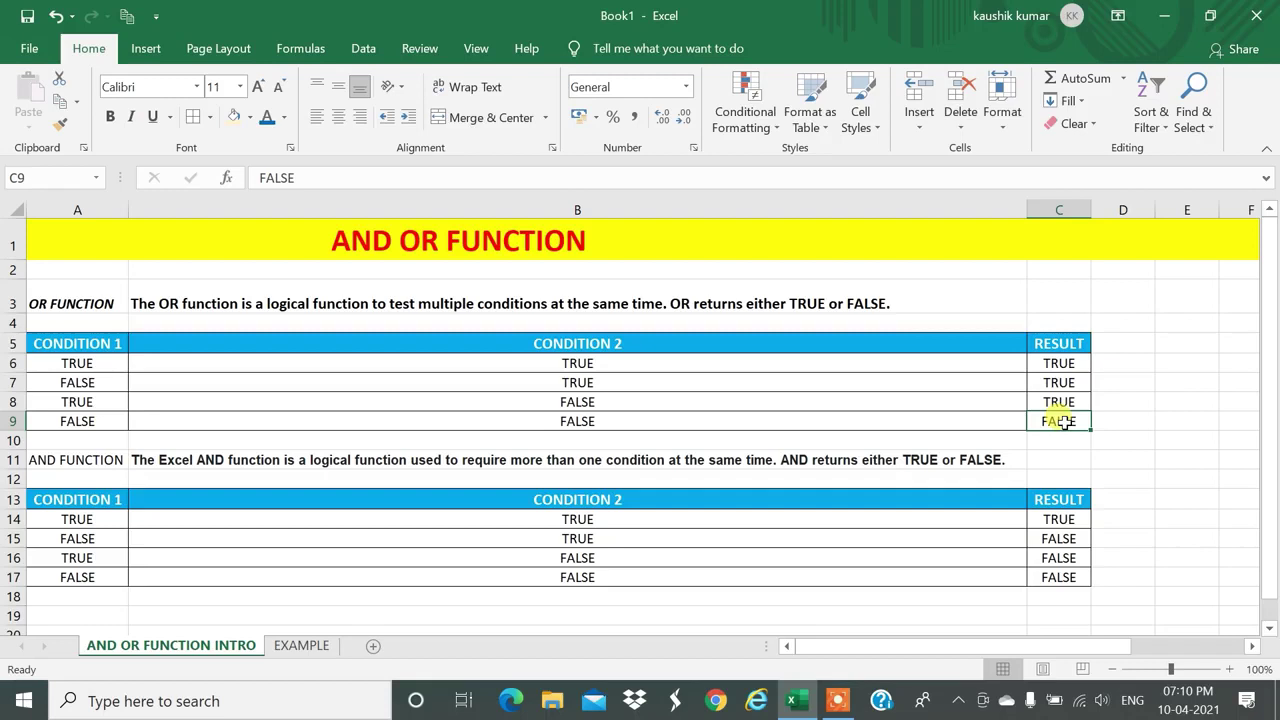
click(77, 520)
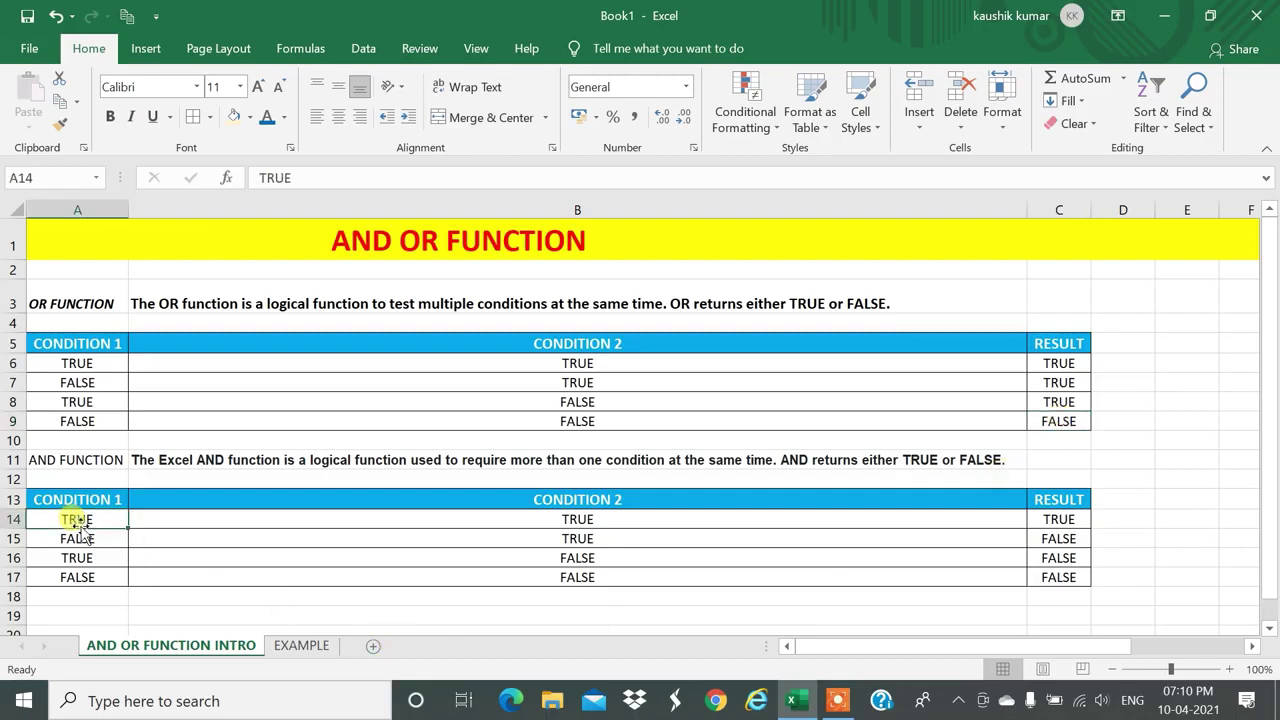
click(464, 524)
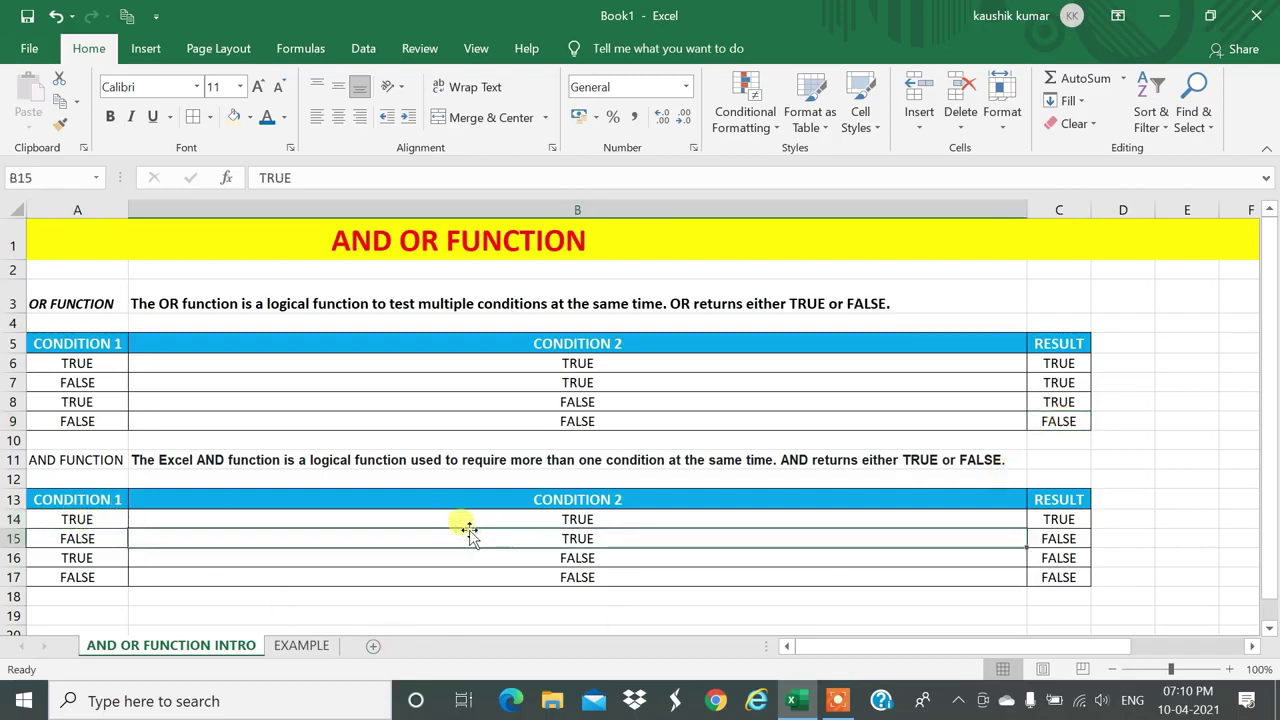
click(1055, 516)
click(106, 540)
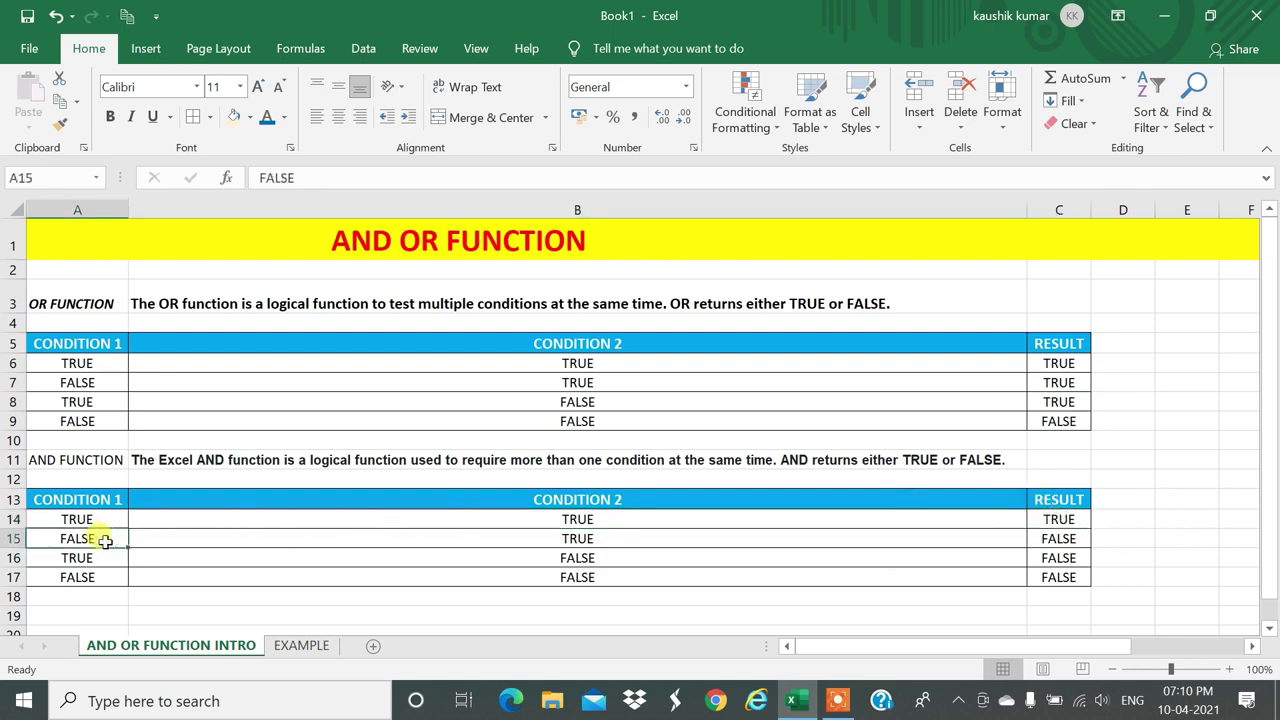
click(603, 537)
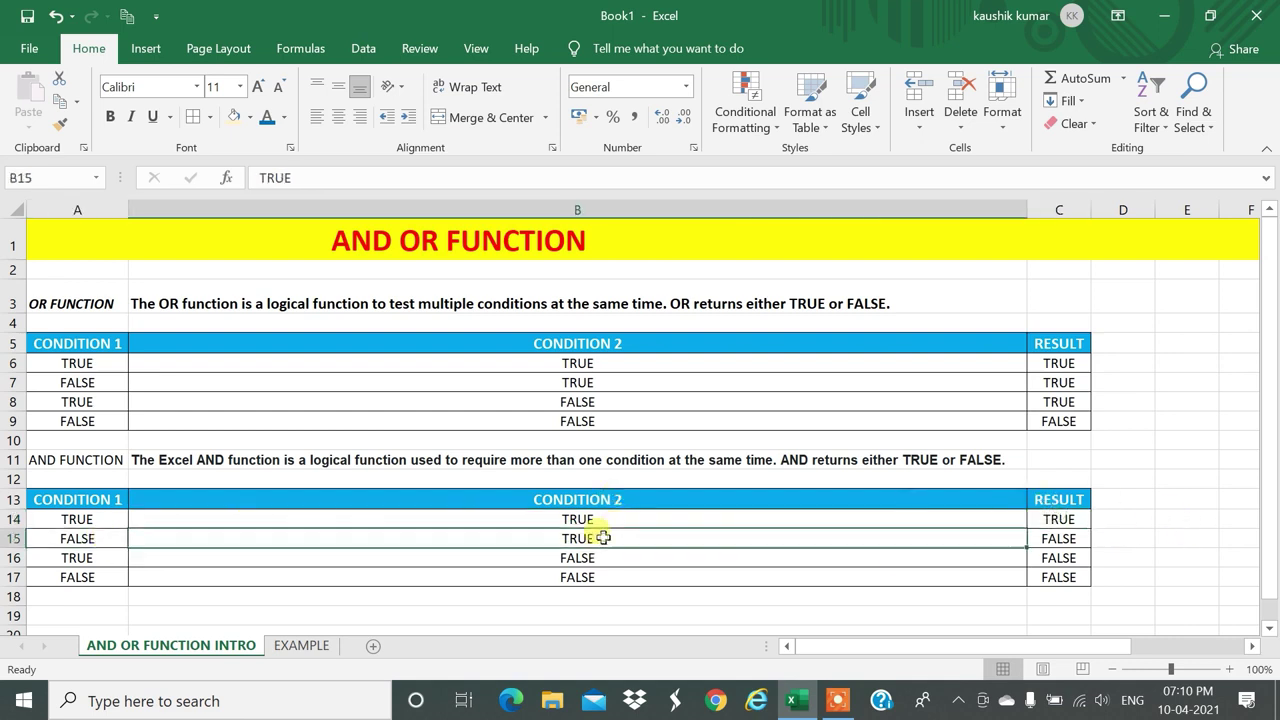
click(1060, 541)
click(60, 557)
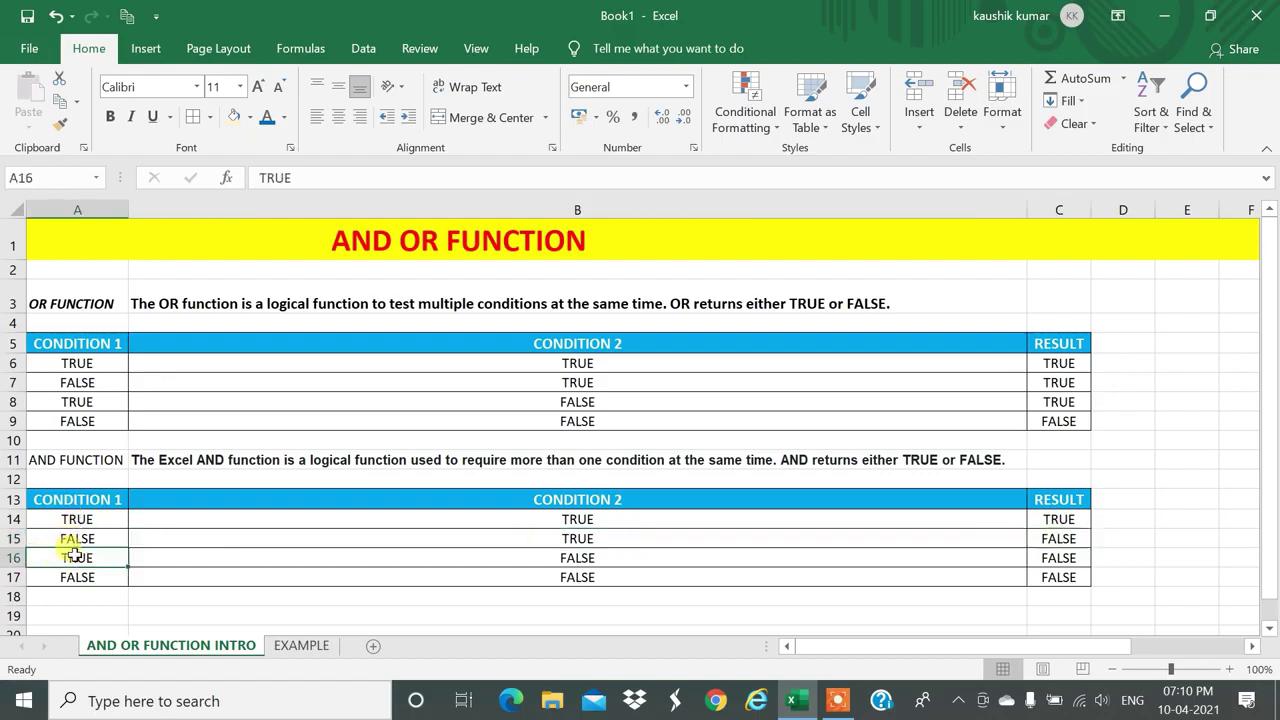
click(462, 558)
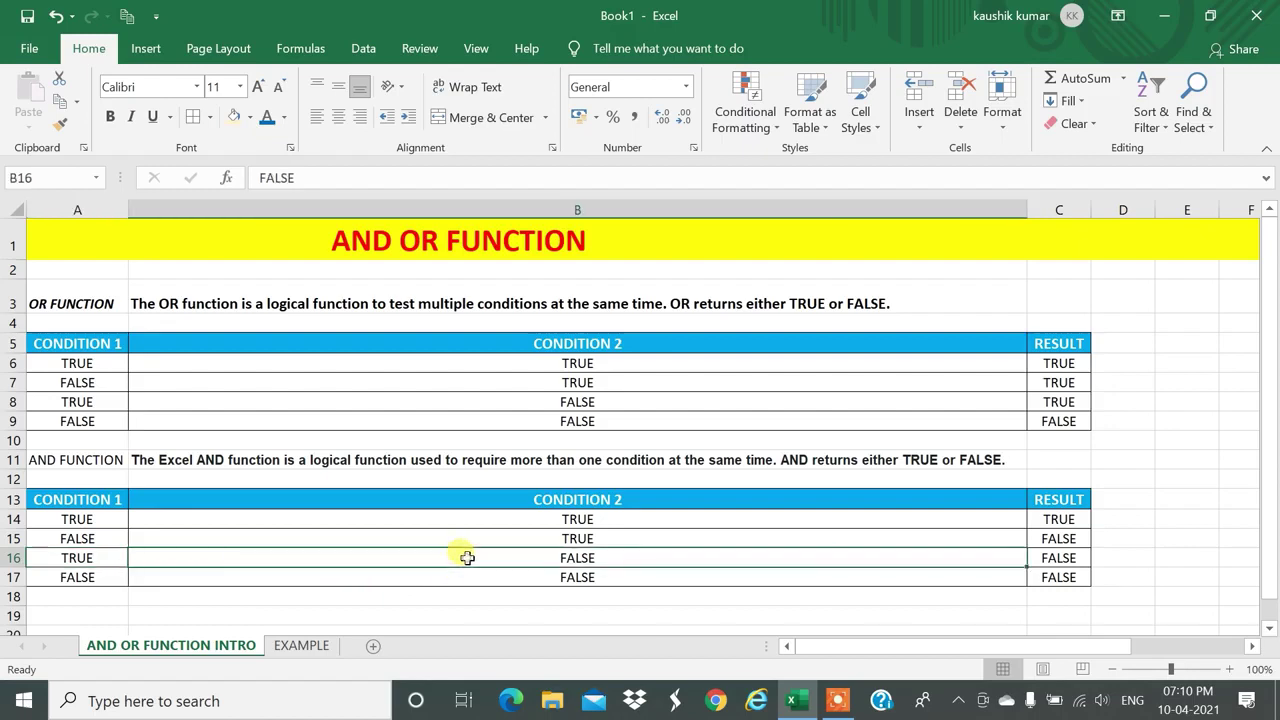
click(1063, 557)
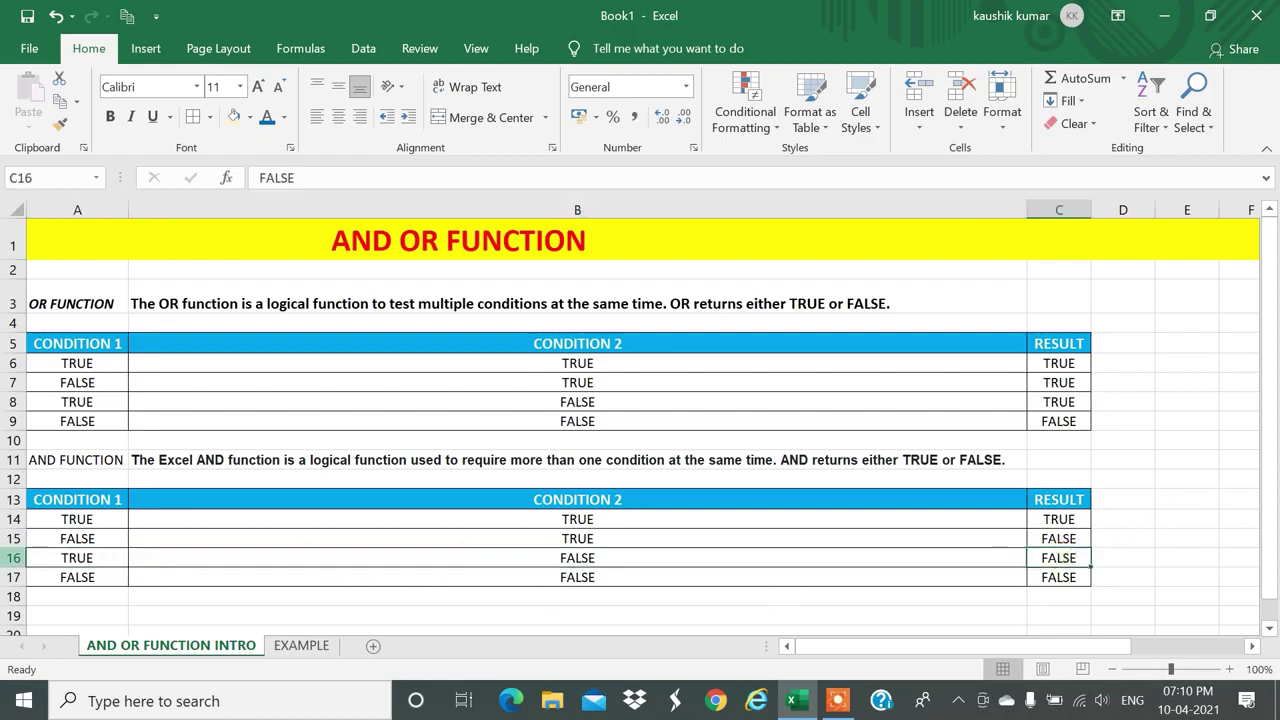
click(70, 578)
click(350, 577)
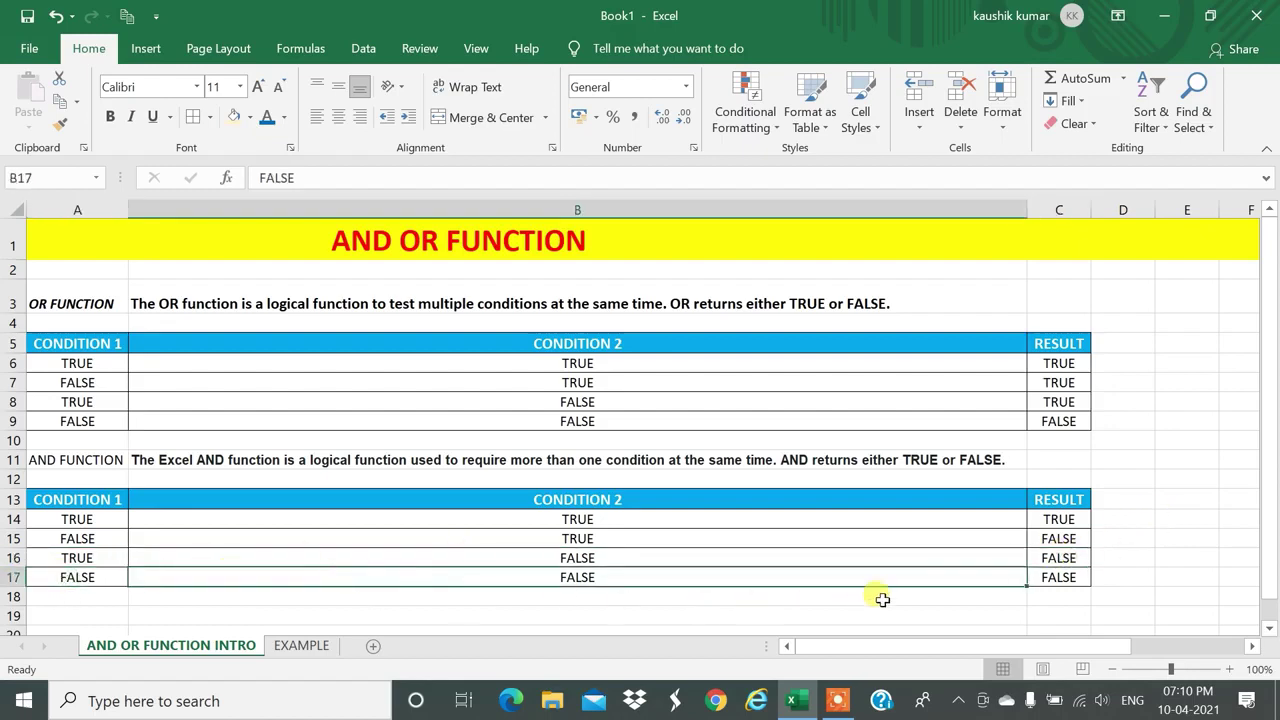
click(1055, 582)
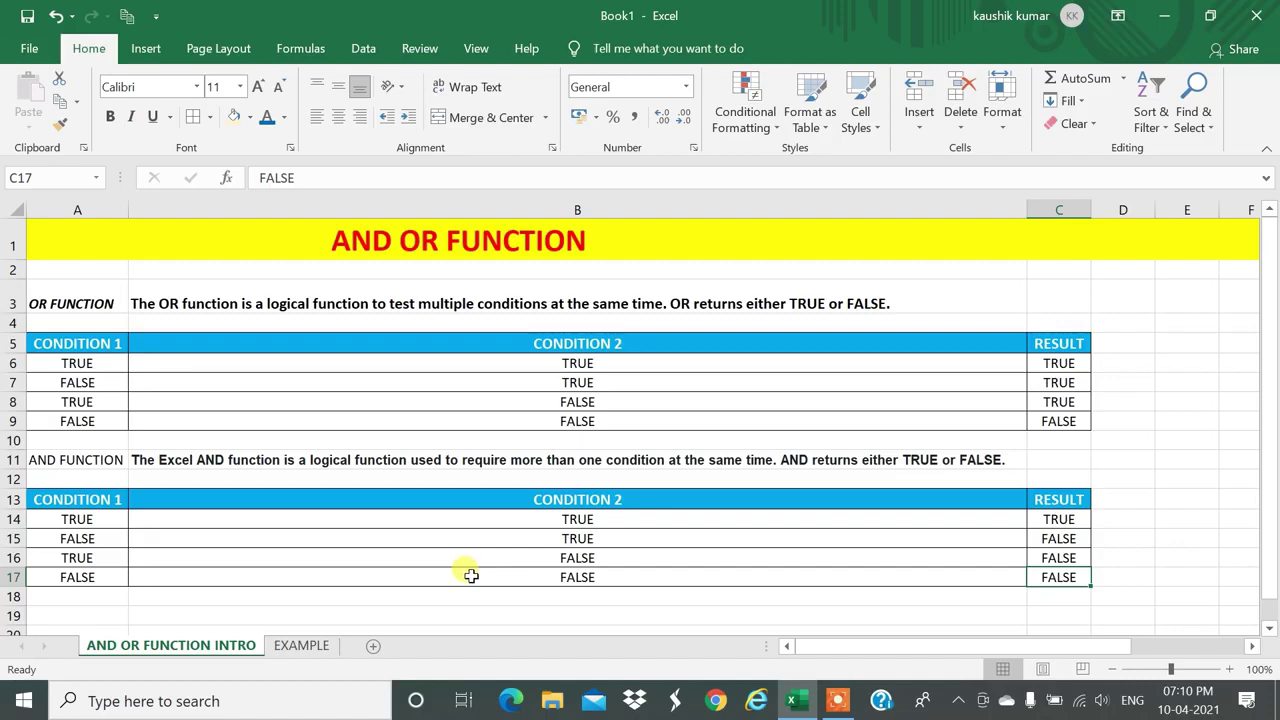
Open the EXAMPLE sheet and change the label in B2 to OR FUNCTION.
click(302, 645)
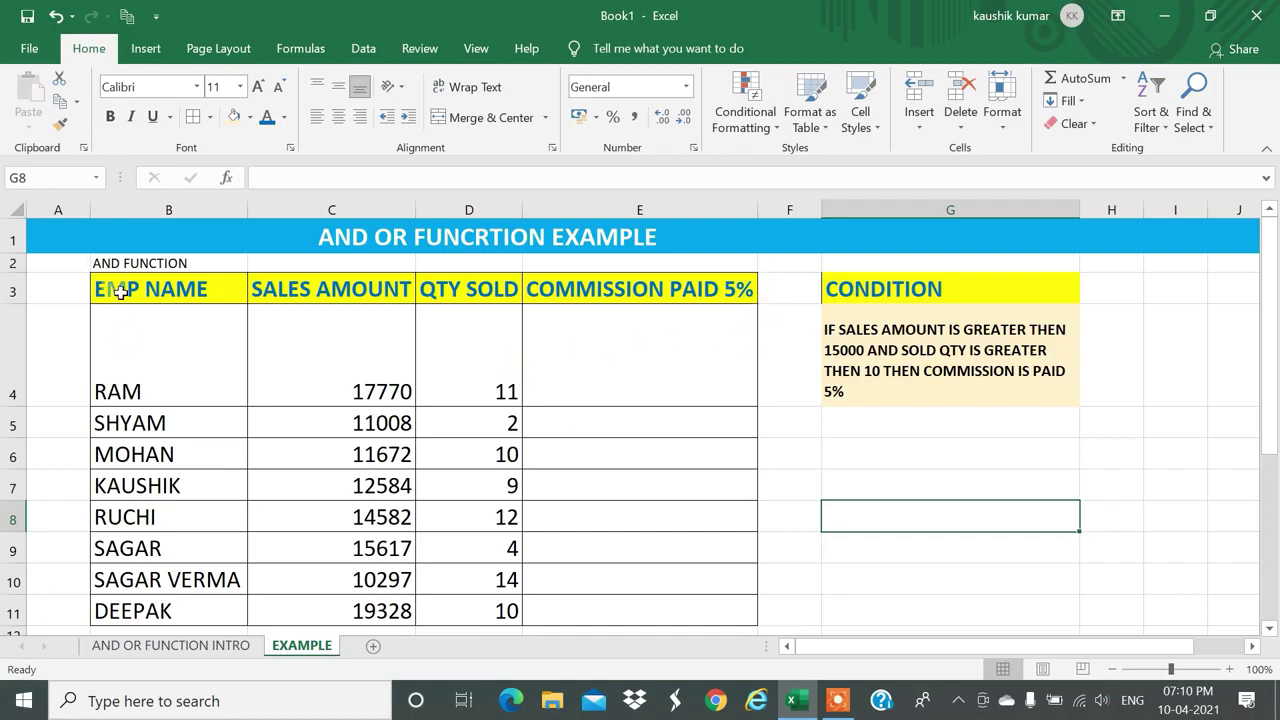
click(164, 262)
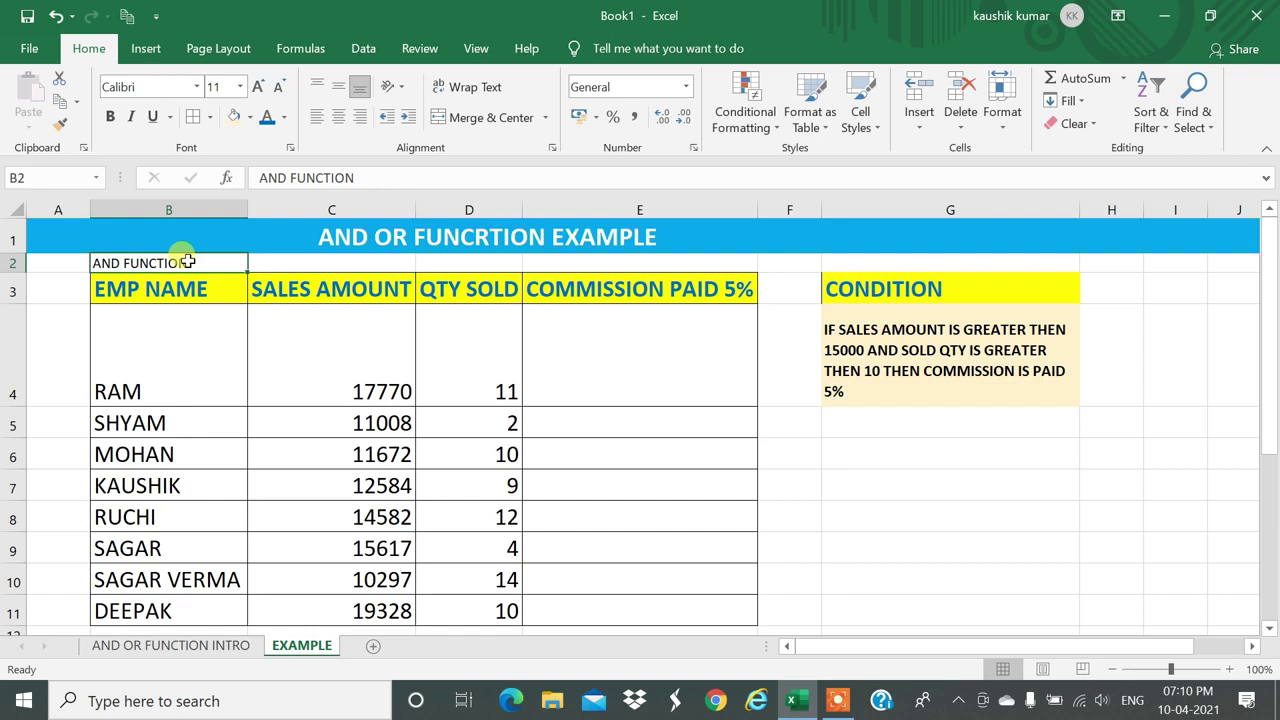
double_click(123, 262)
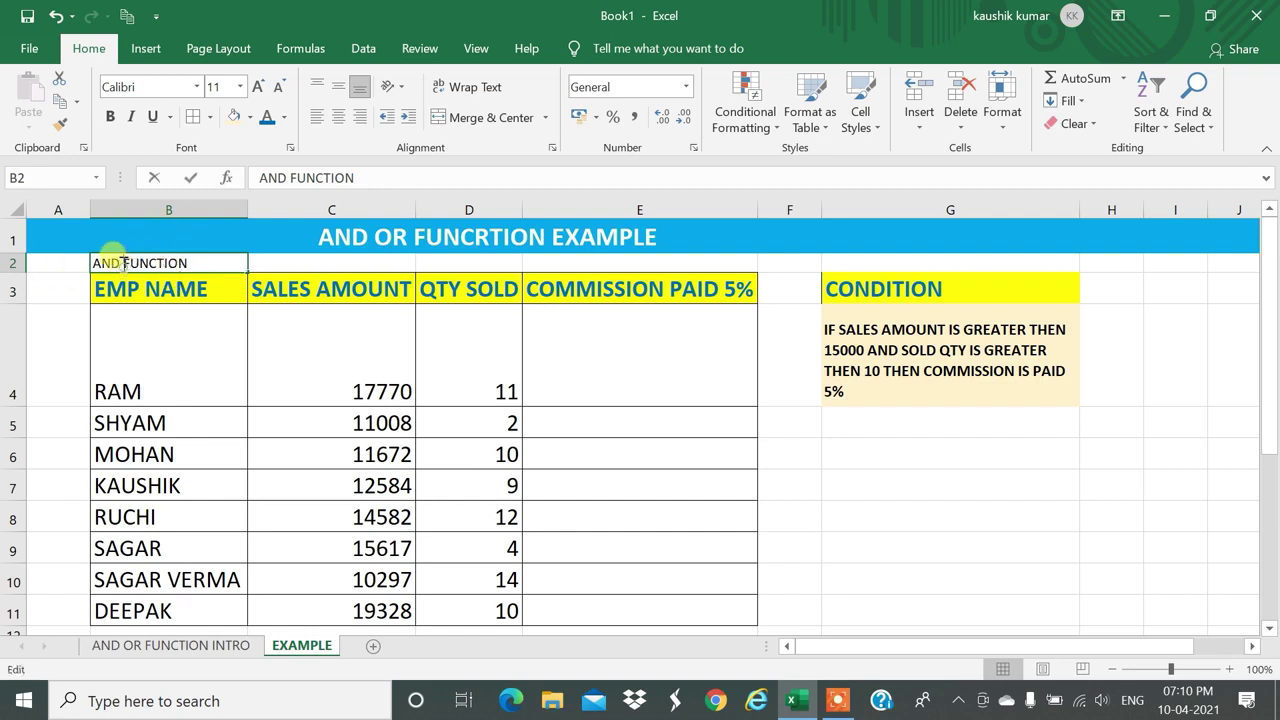
key(BackSpace)
key(BackSpace)
key(BackSpace)
key(BackSpace)
text(OR)
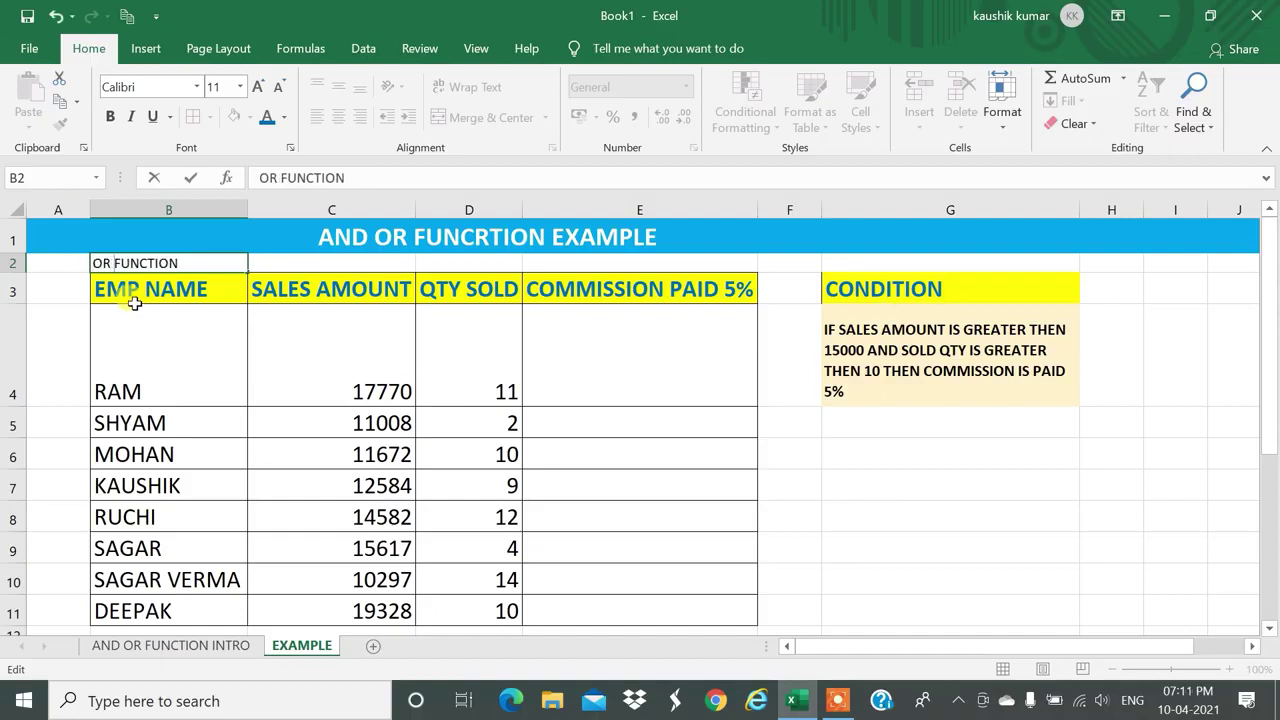
click(434, 410)
Read the commission condition in G4 and examine the first employee's sales amount, quantity sold and commission cells in row 4.
click(663, 381)
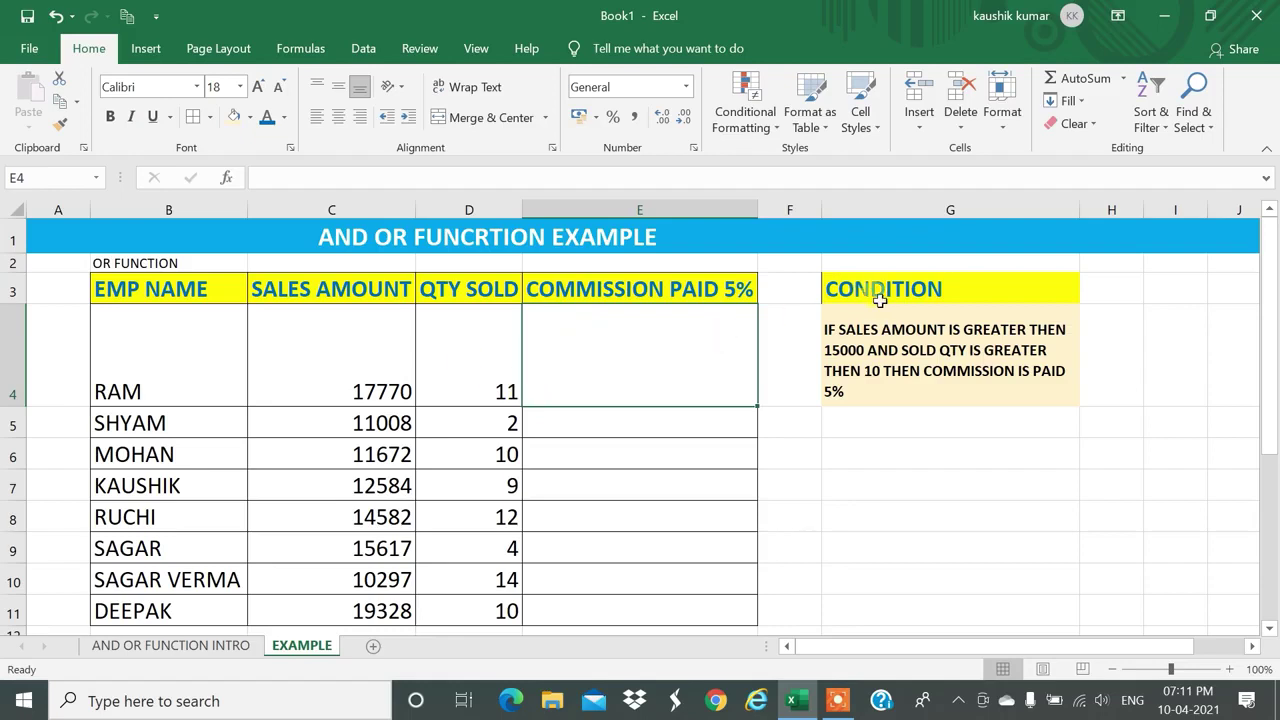
drag(849, 287, 850, 380)
click(844, 458)
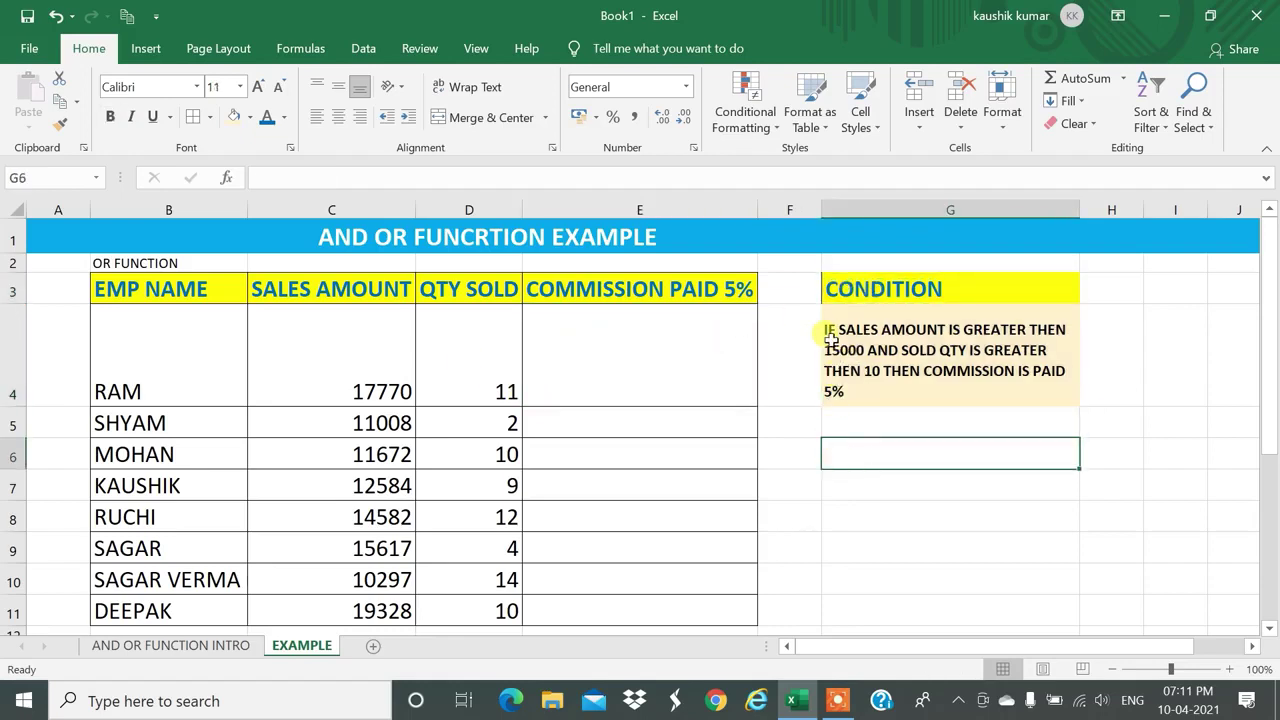
click(849, 334)
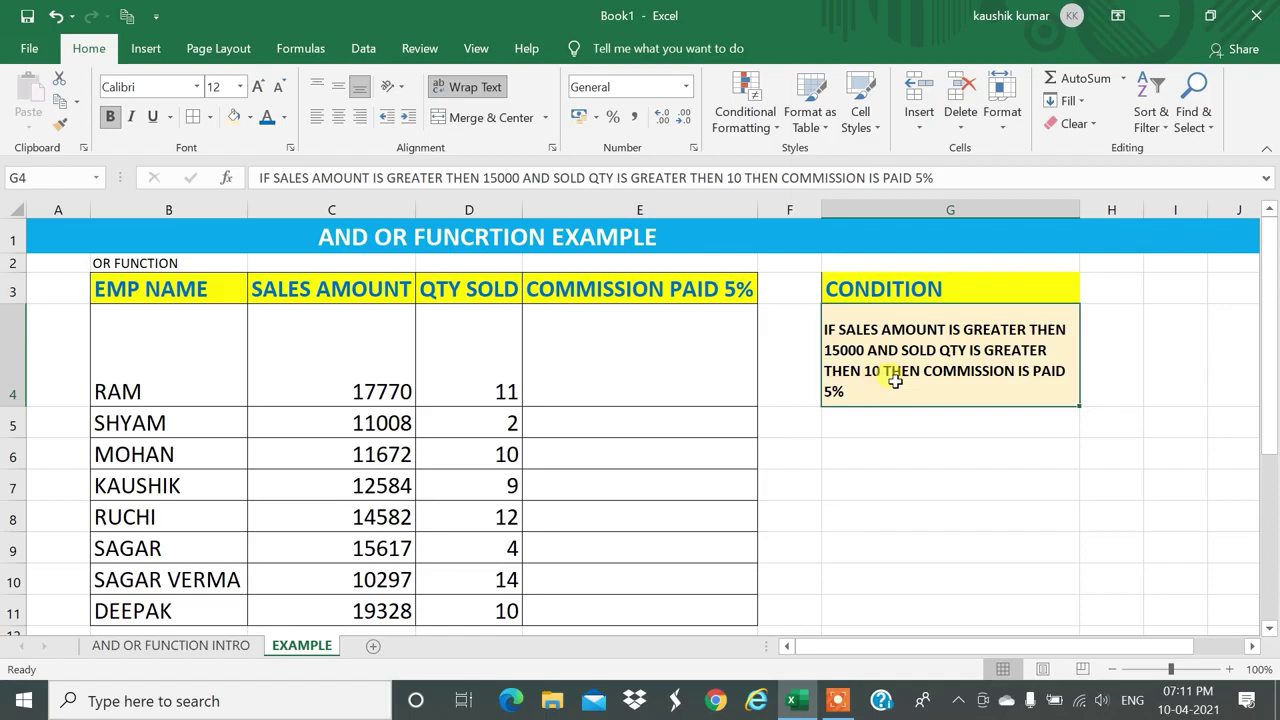
click(378, 342)
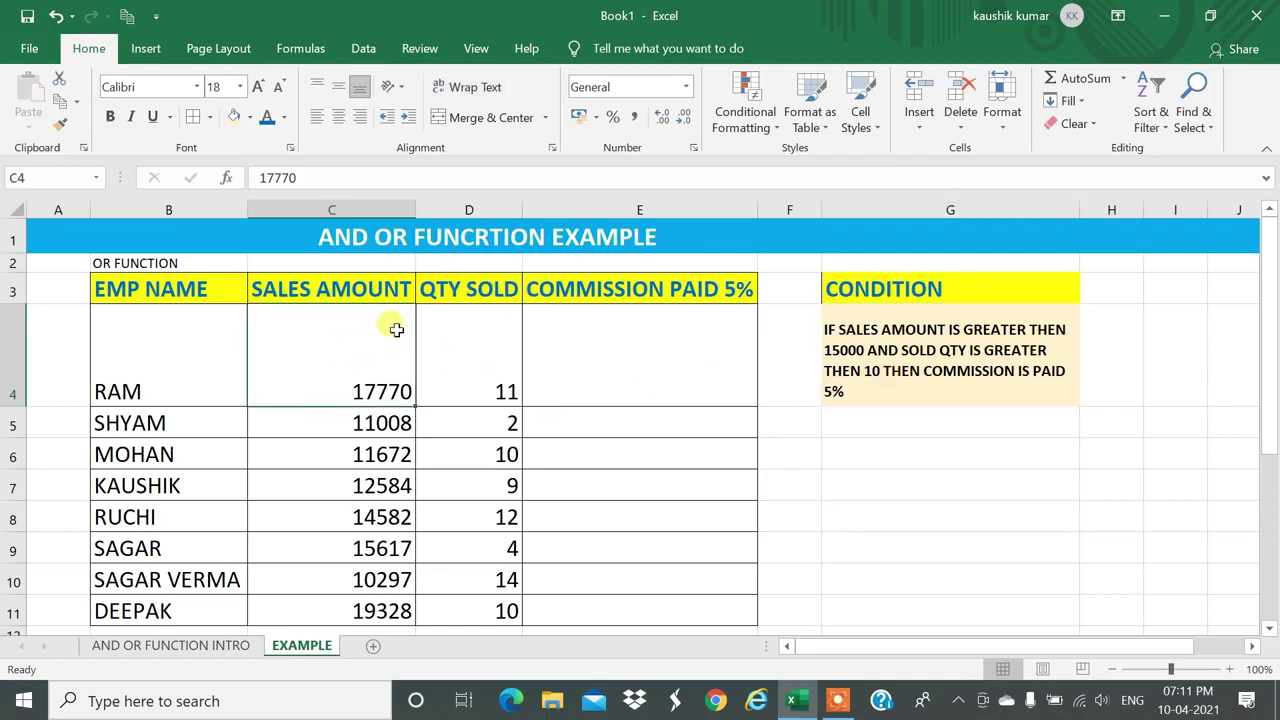
click(467, 373)
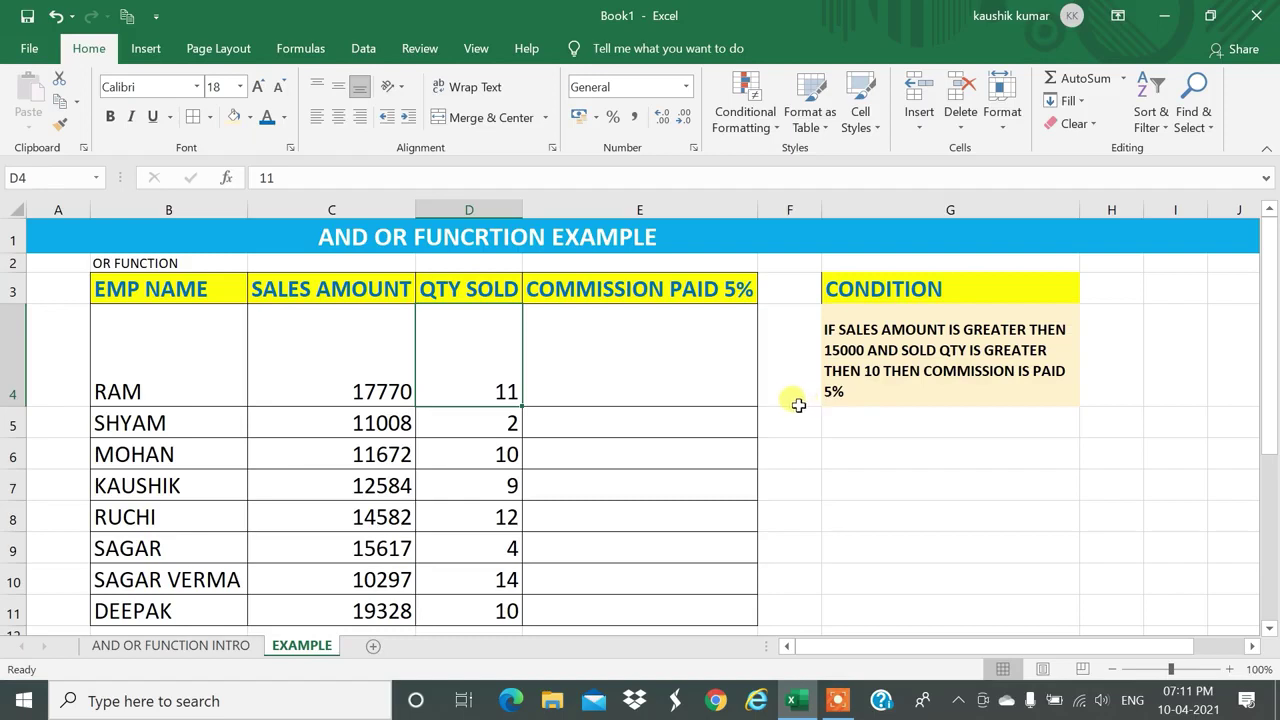
click(637, 374)
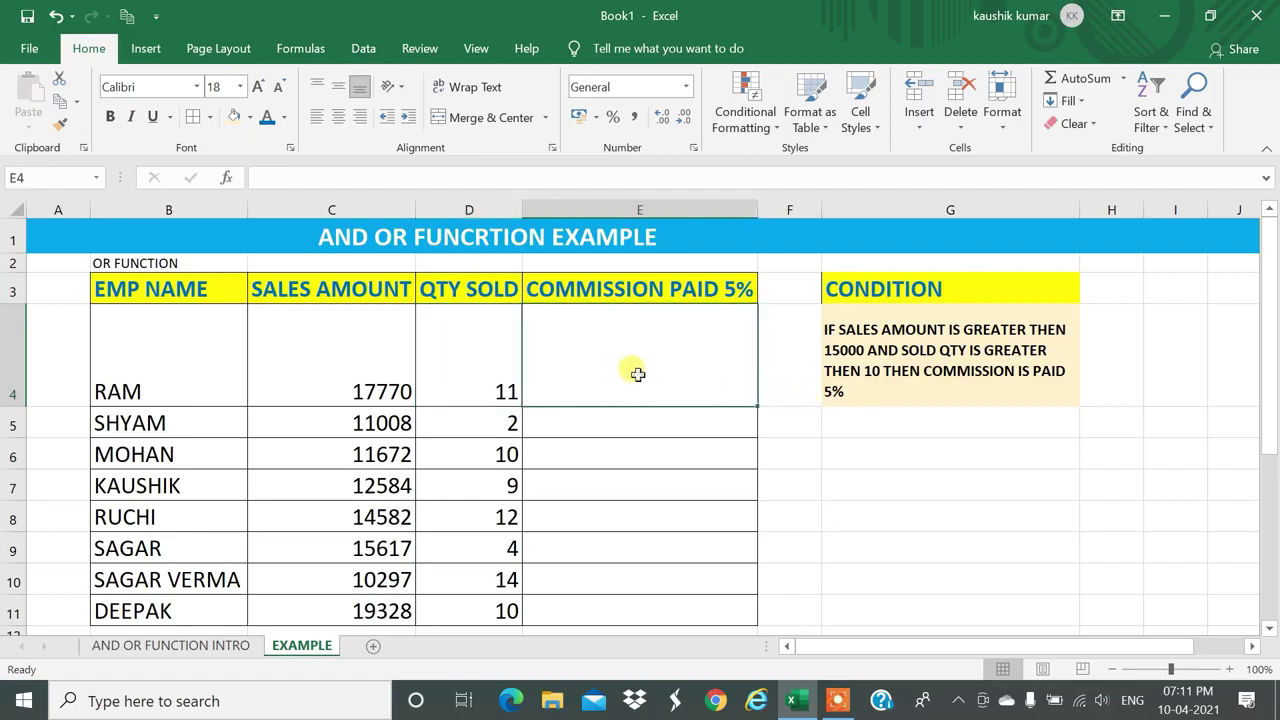
Enter =OR(C4>15000,D4>10) in E4 and fill the formula down the commission column through E11.
text(=O)
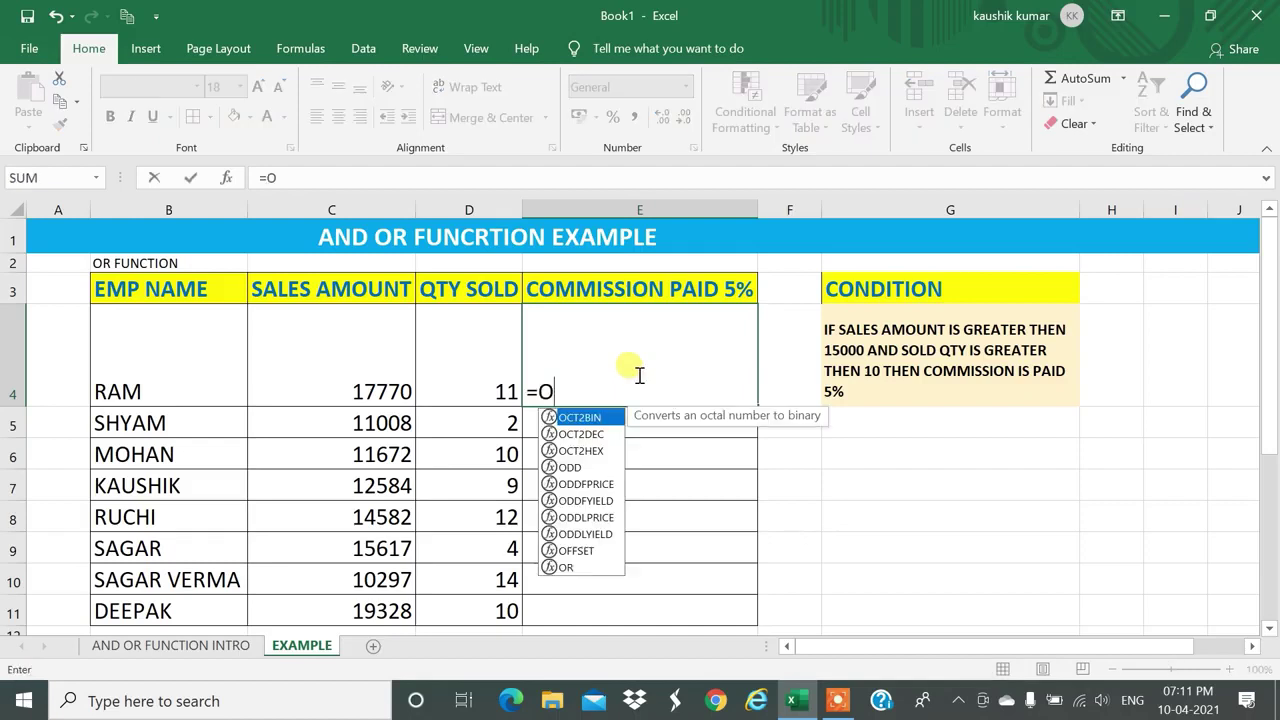
text(R()
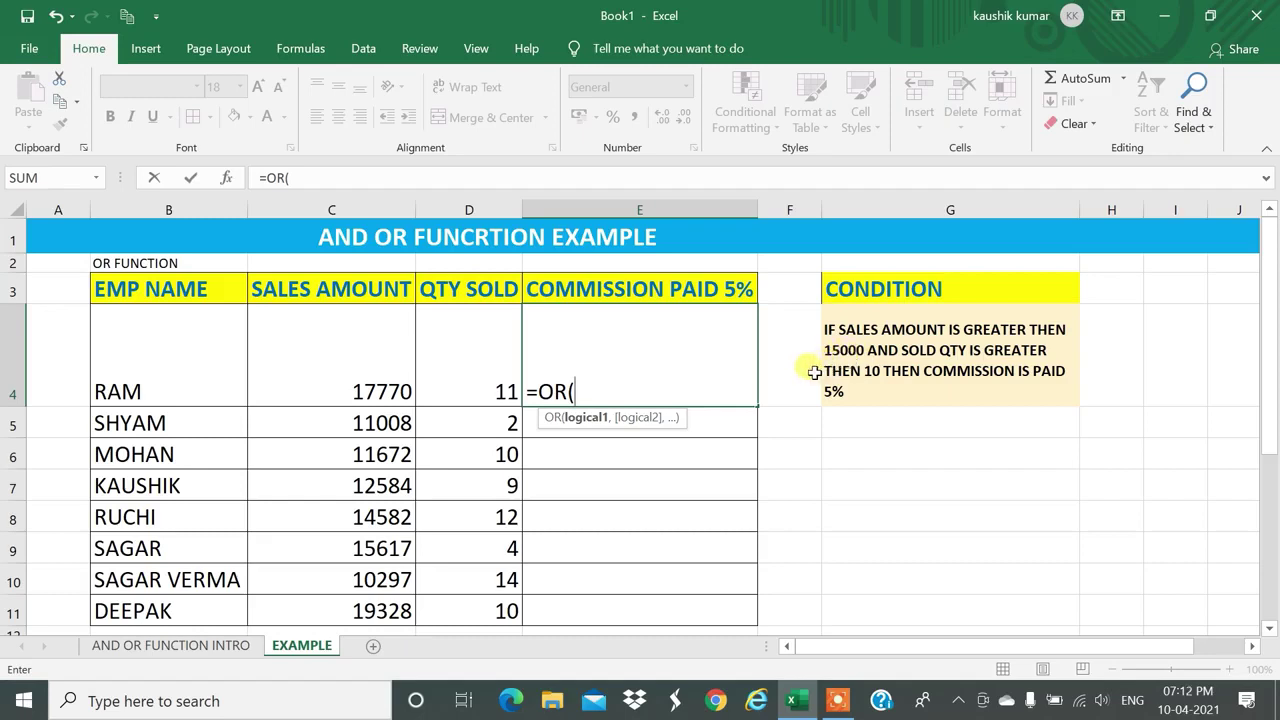
click(344, 366)
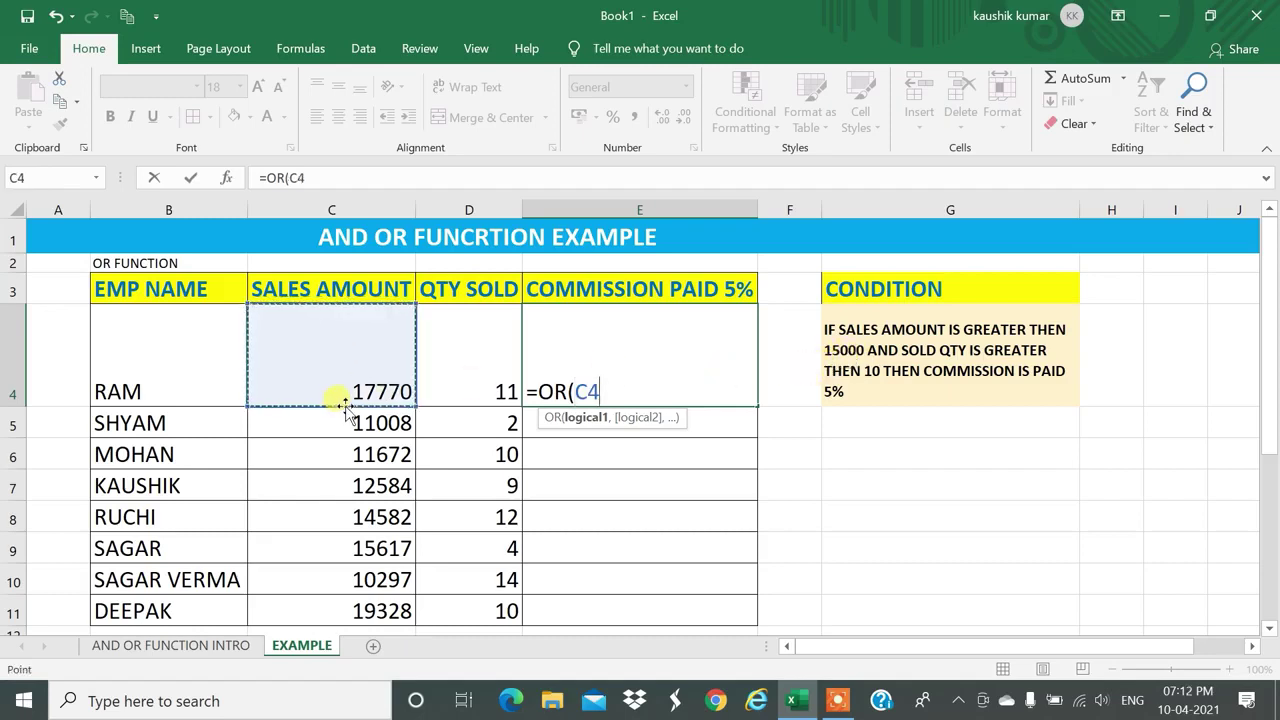
text(>150)
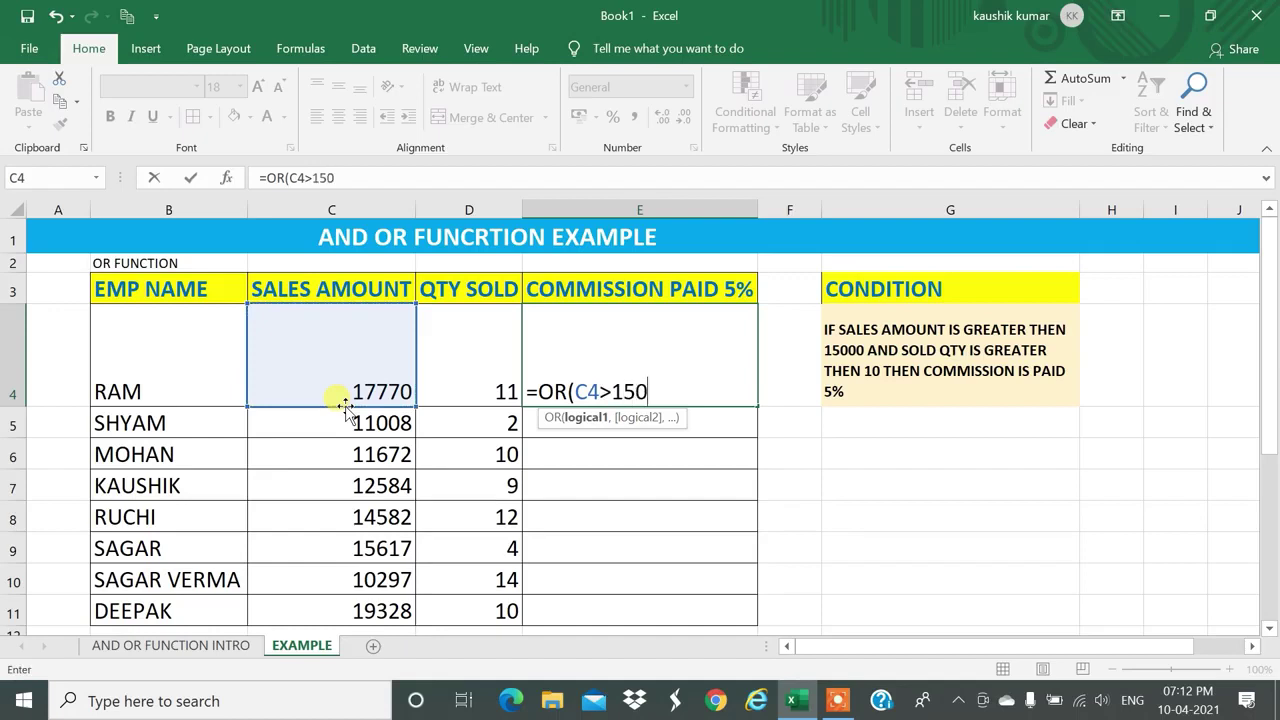
text(00,)
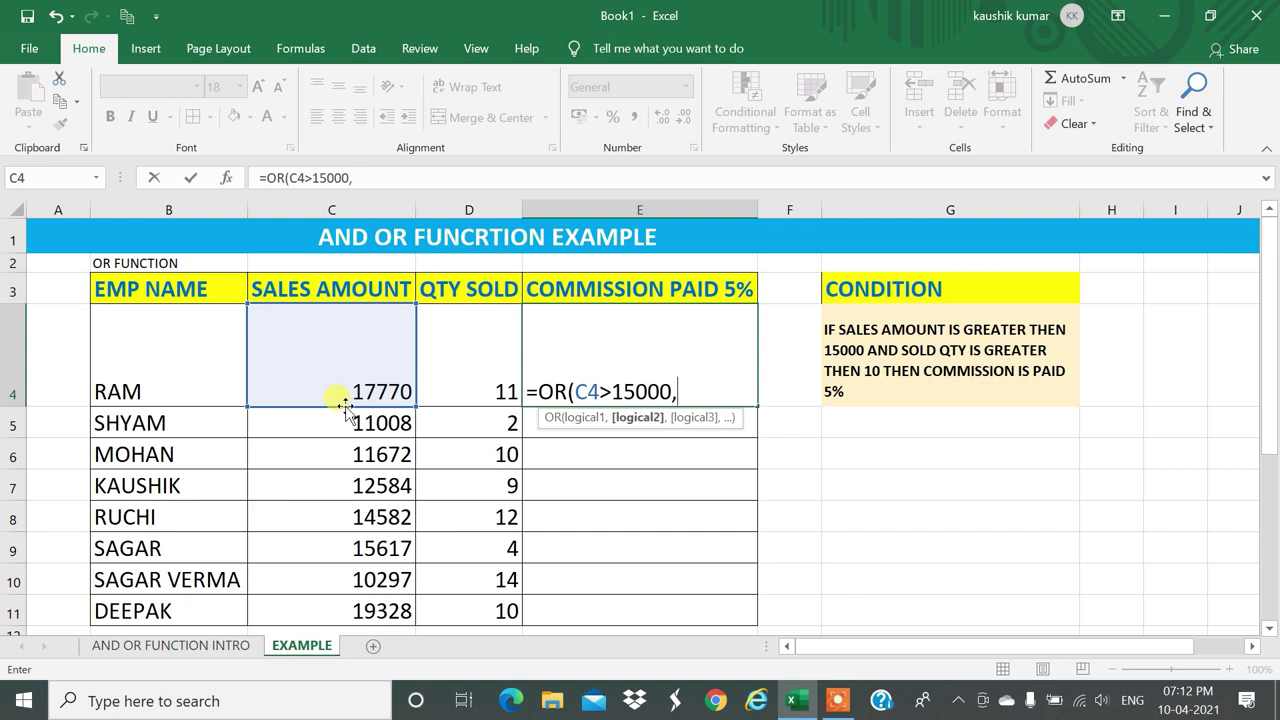
click(465, 390)
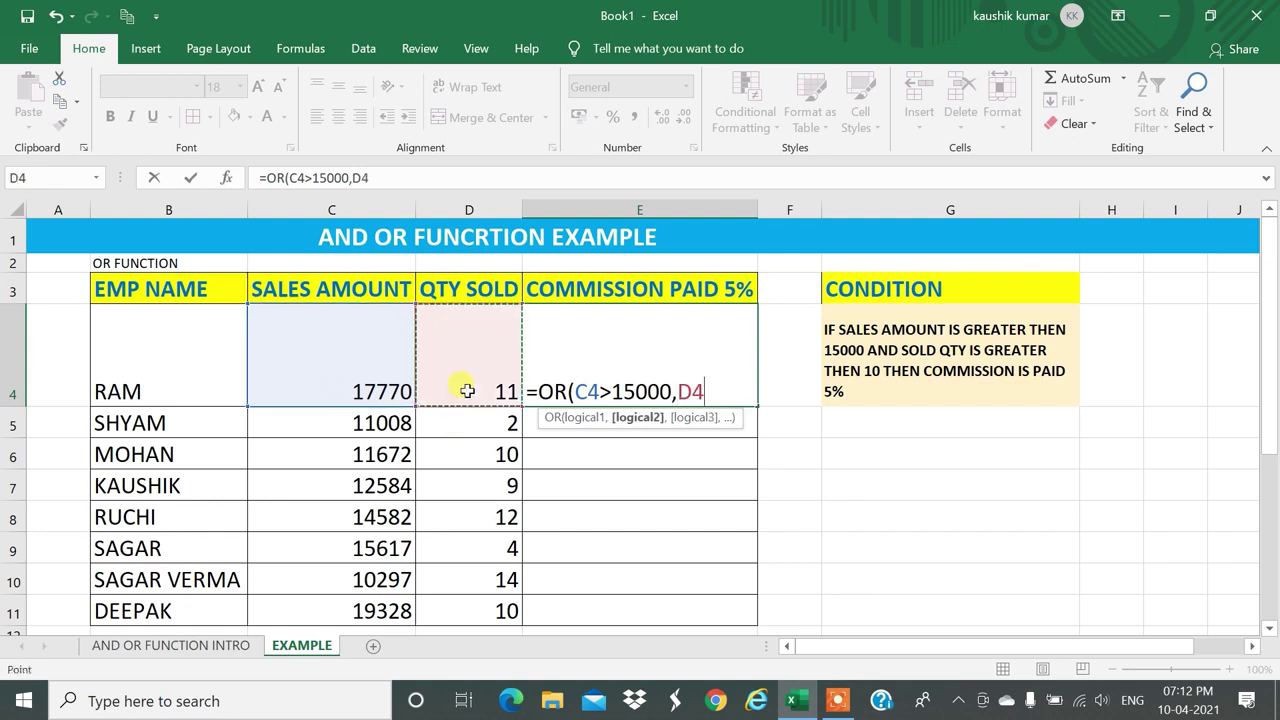
text(>10)
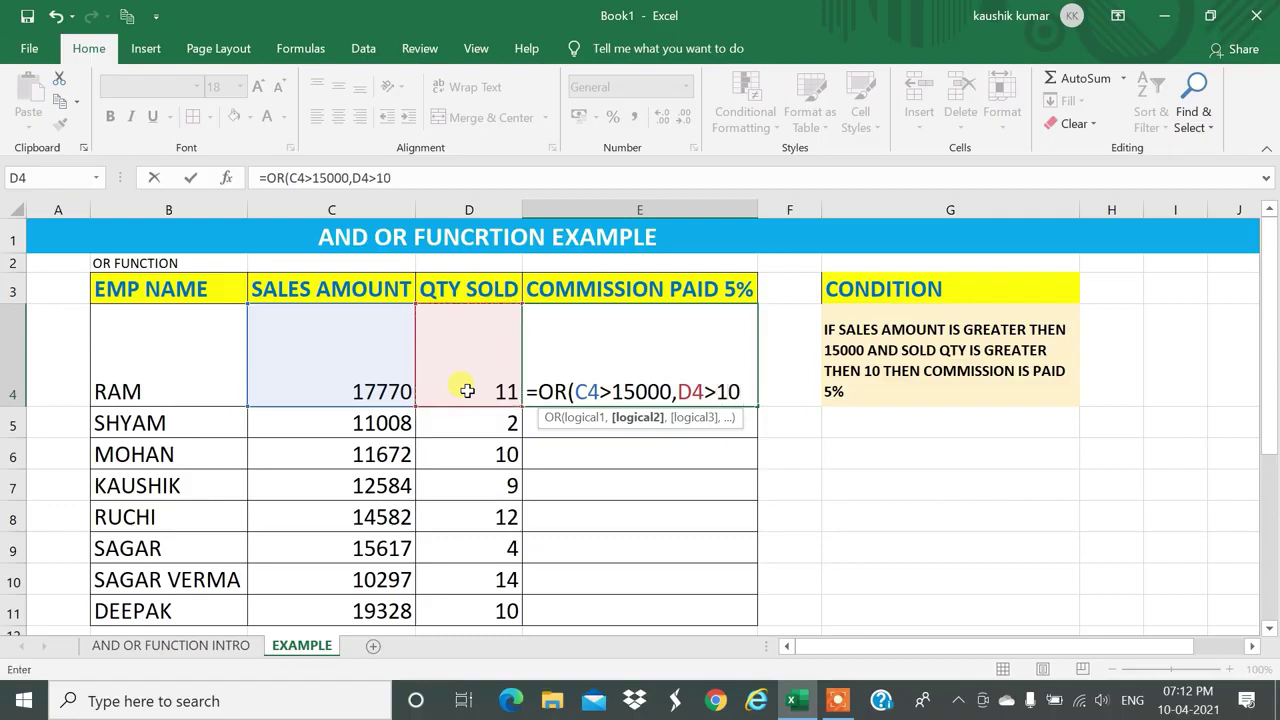
text())
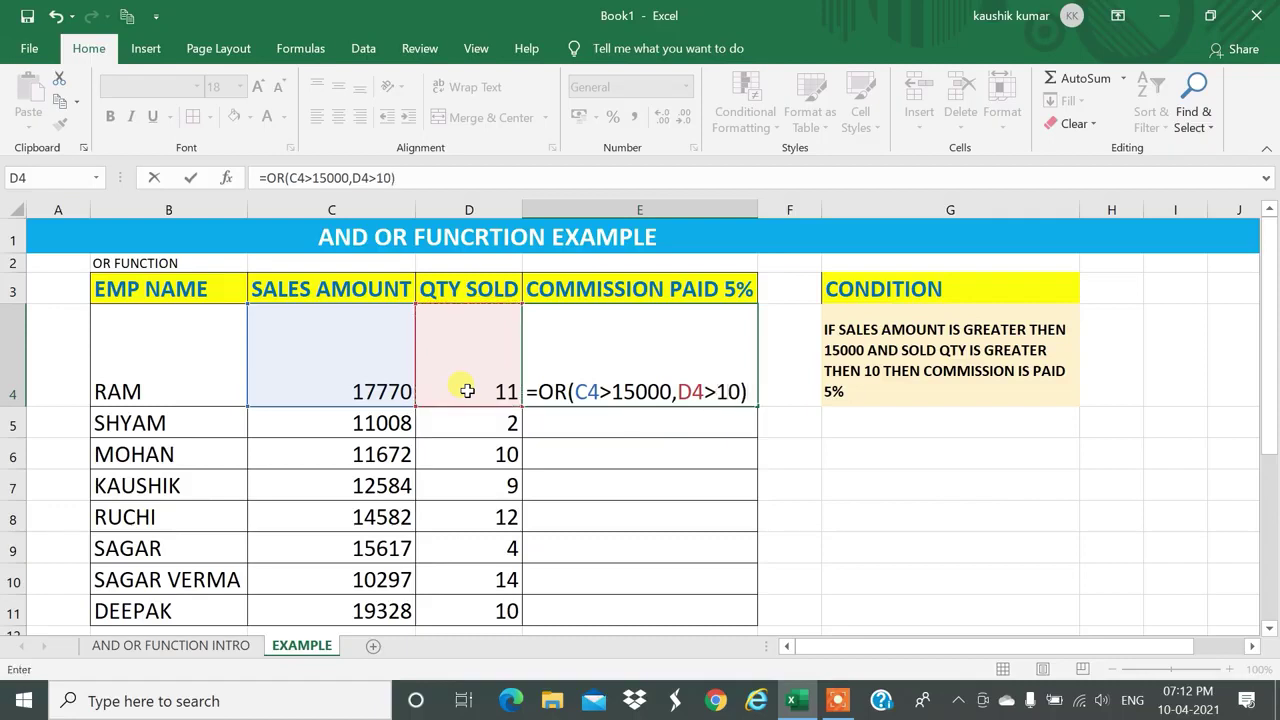
key(ctrl+Return)
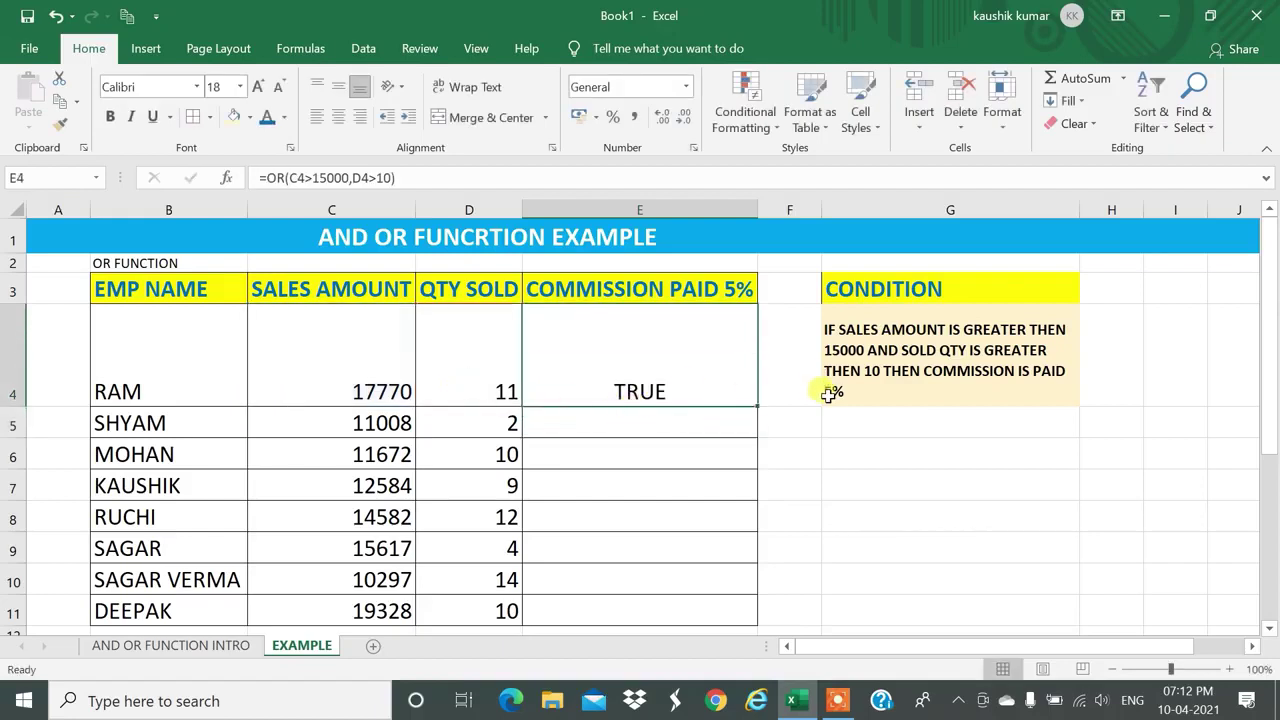
mouse_move(757, 407)
mouse_down()
mouse_move(714, 631)
mouse_move(723, 429)
mouse_move(737, 420)
mouse_up()
scroll(745, 440, up, 2)
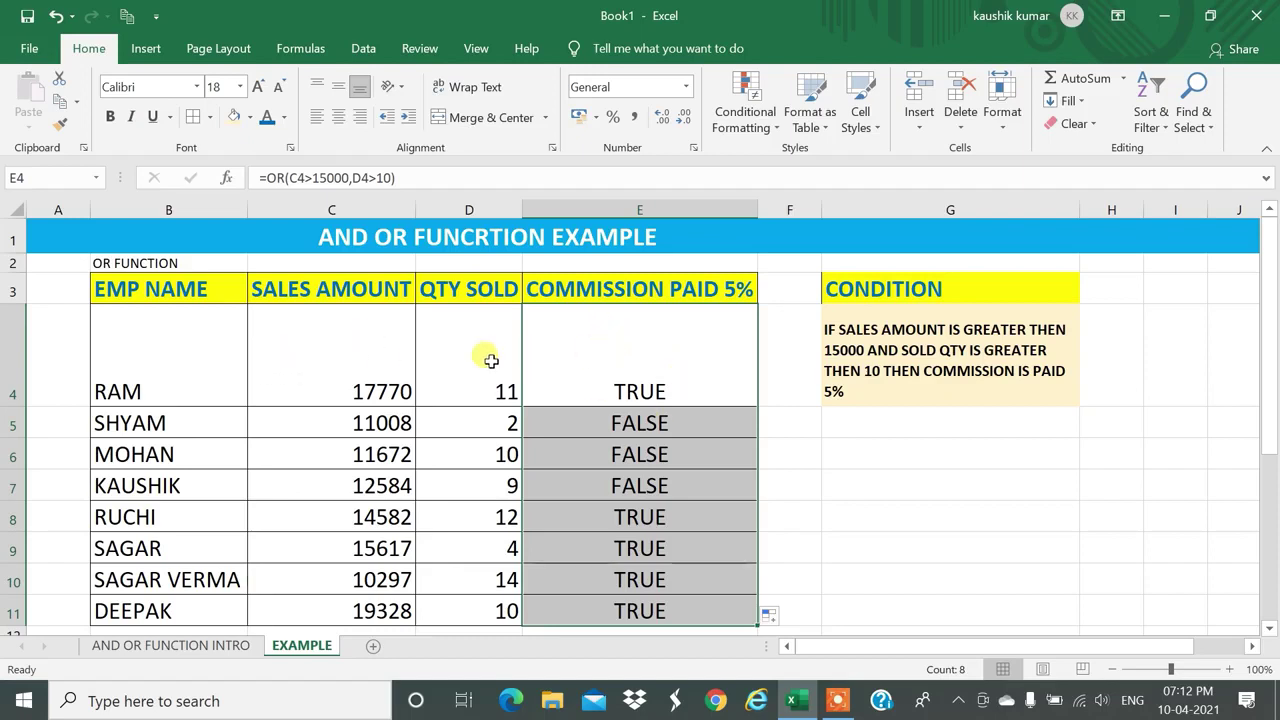
Check the OR results in rows 4, 5 and 8 against each employee's sales amount and quantity sold.
click(296, 362)
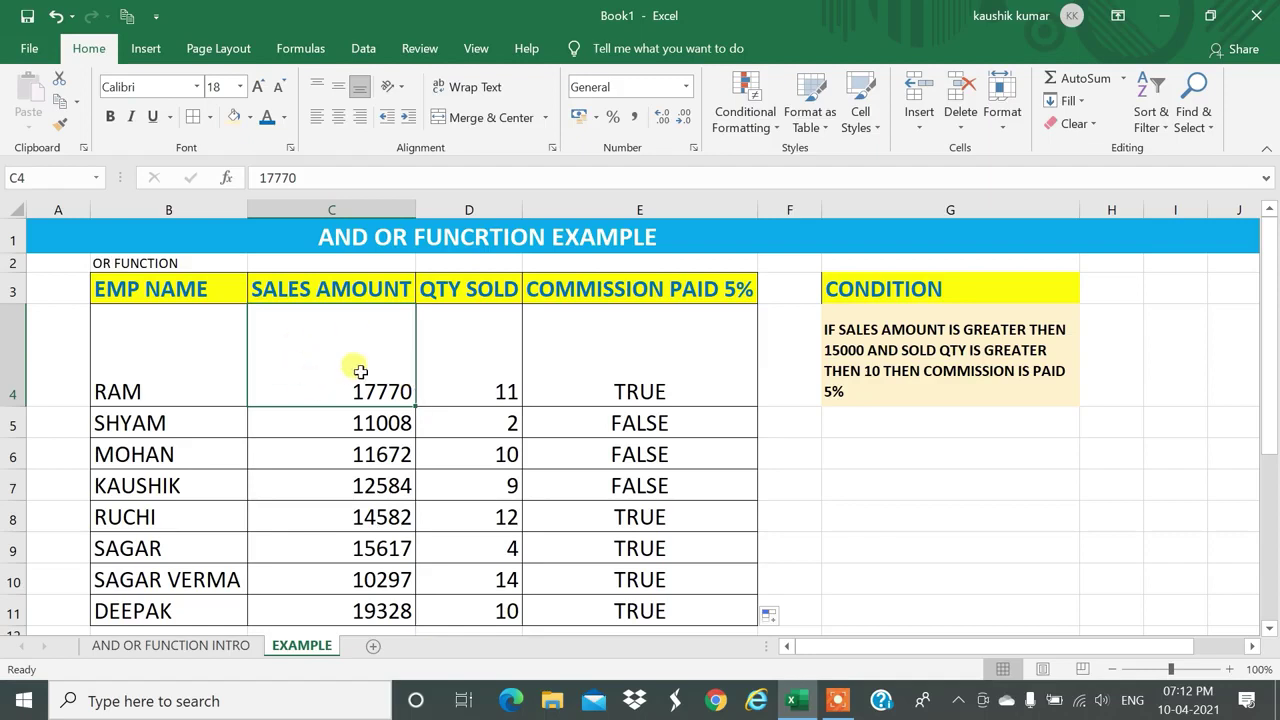
click(469, 373)
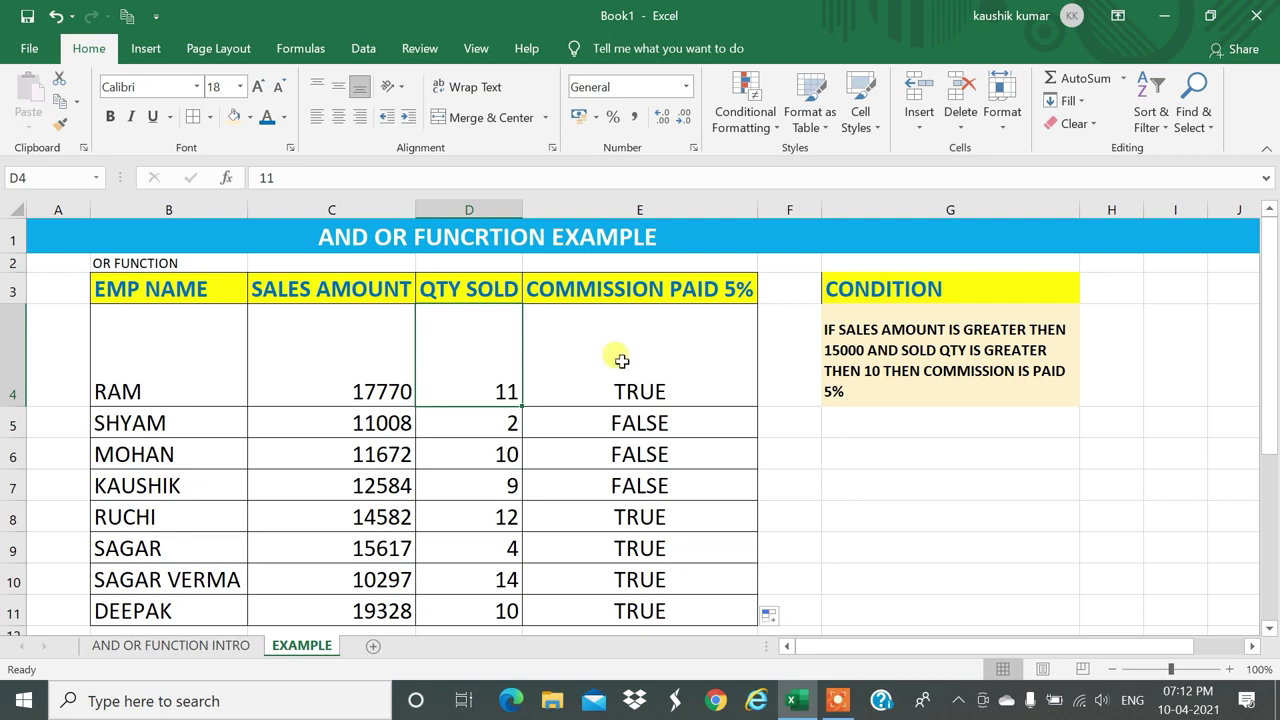
click(320, 345)
click(457, 350)
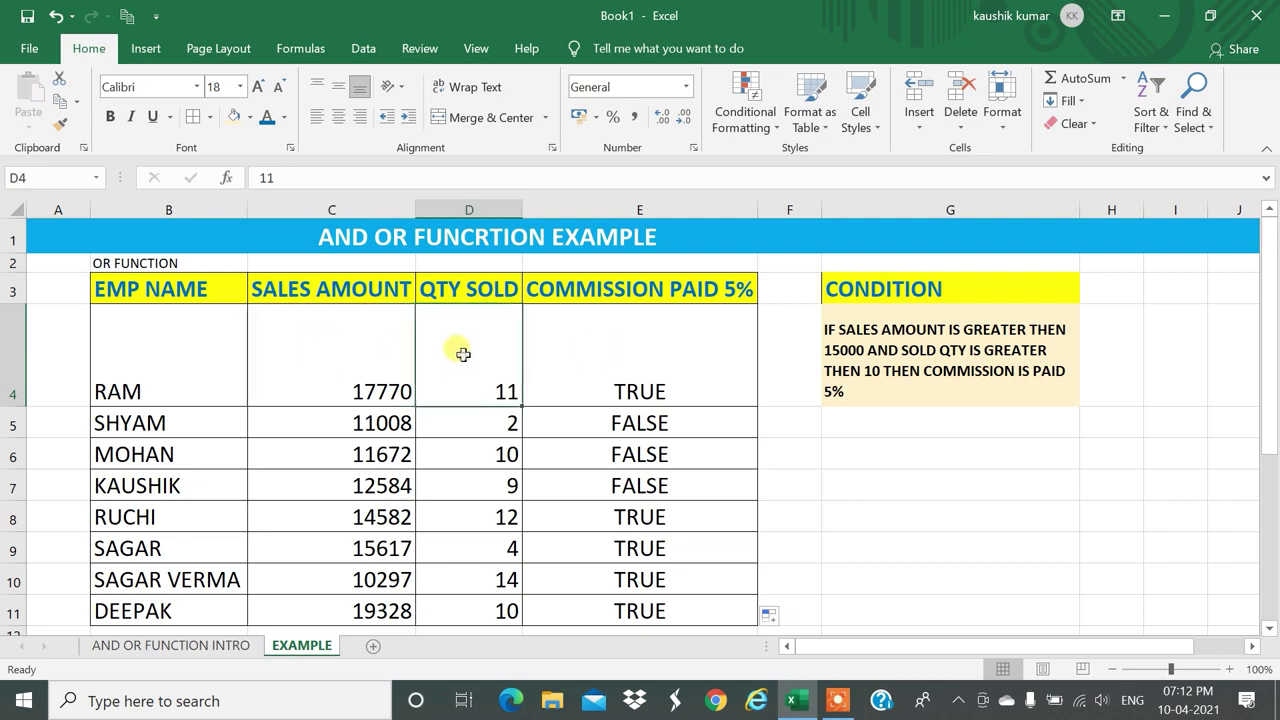
click(689, 358)
click(329, 427)
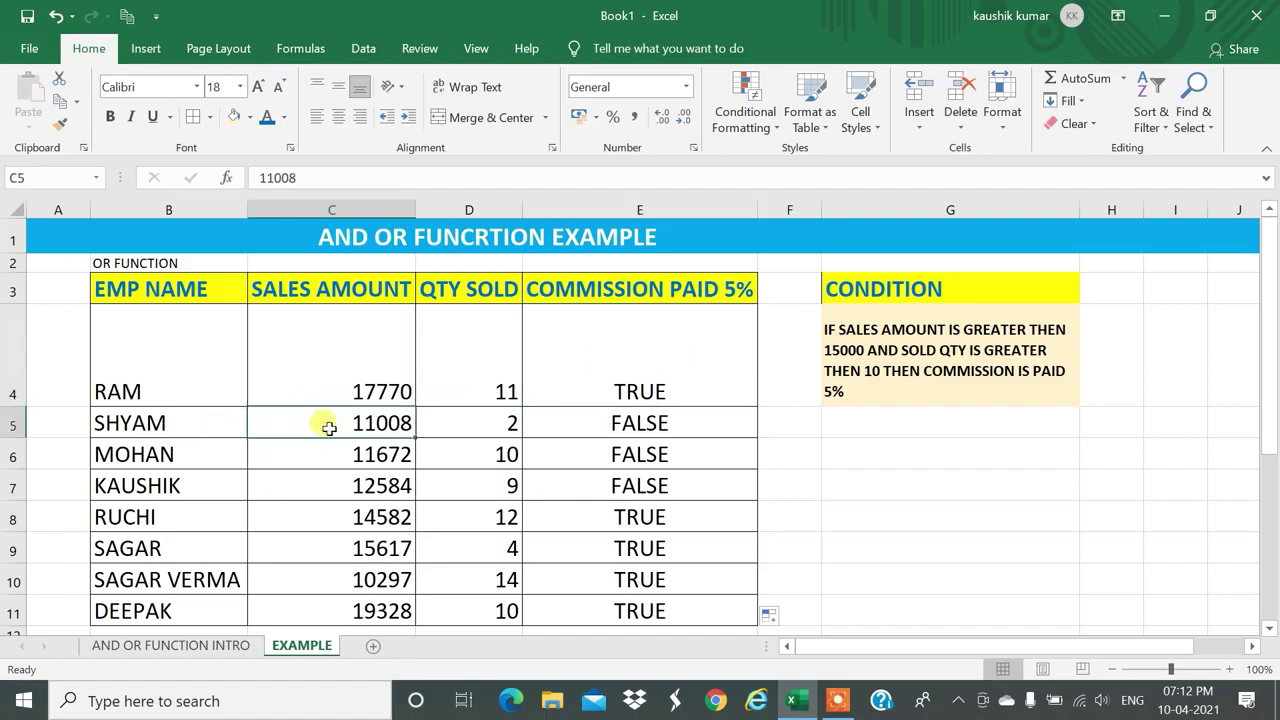
click(495, 423)
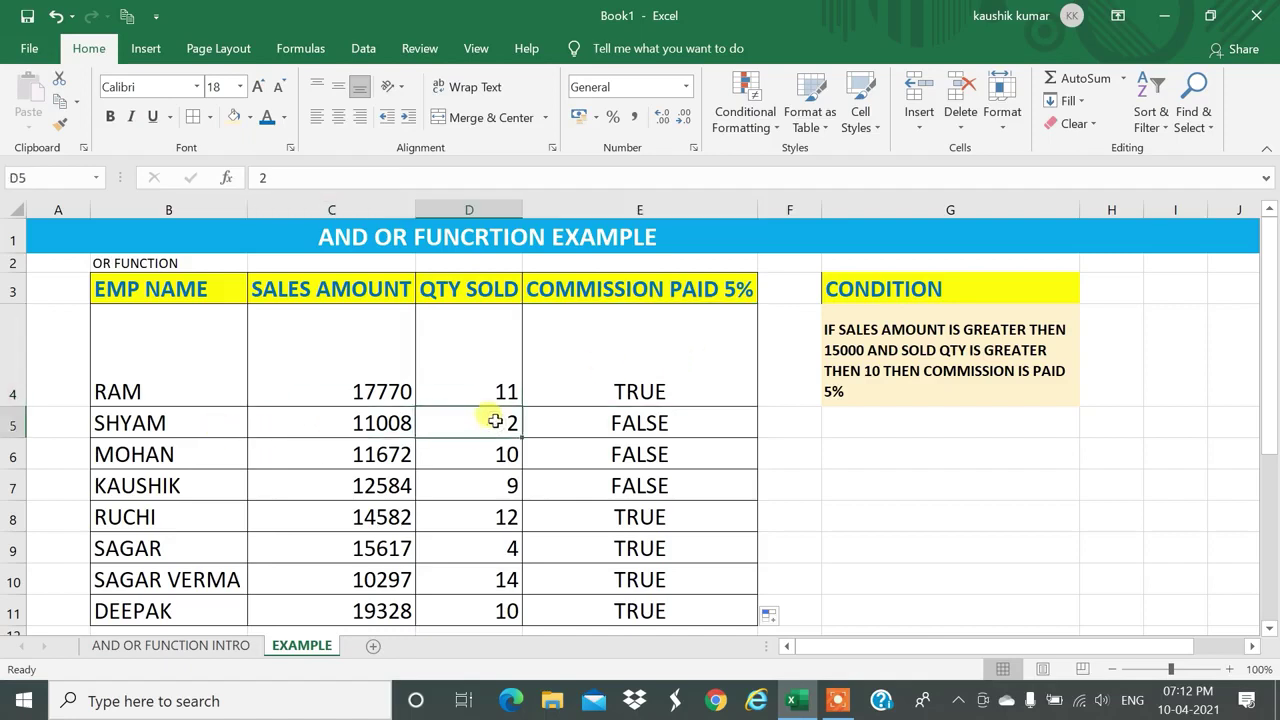
click(607, 411)
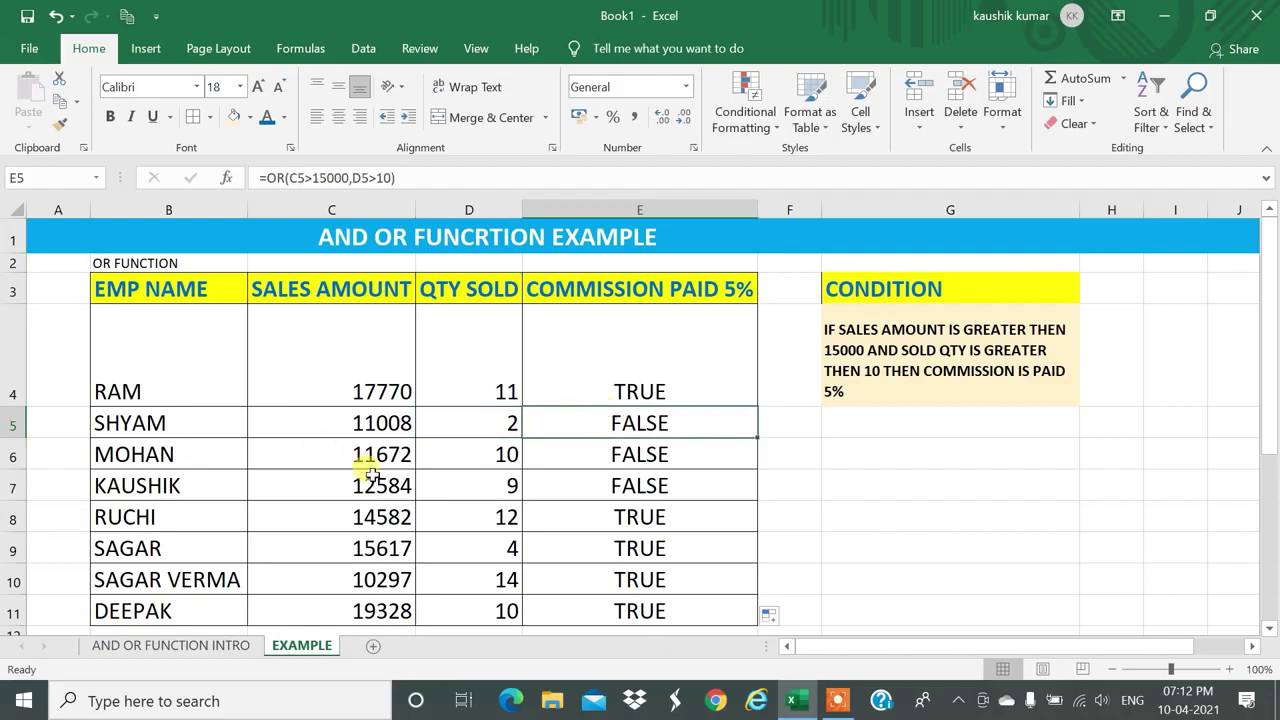
click(339, 515)
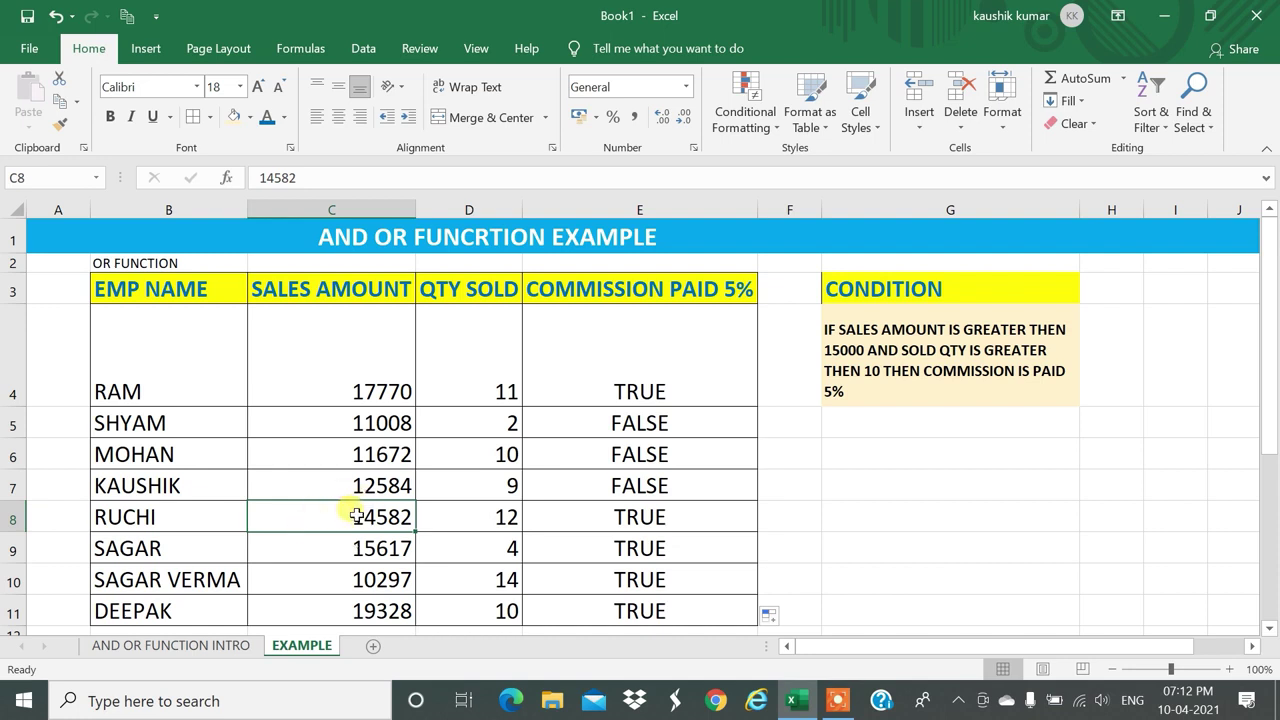
click(468, 517)
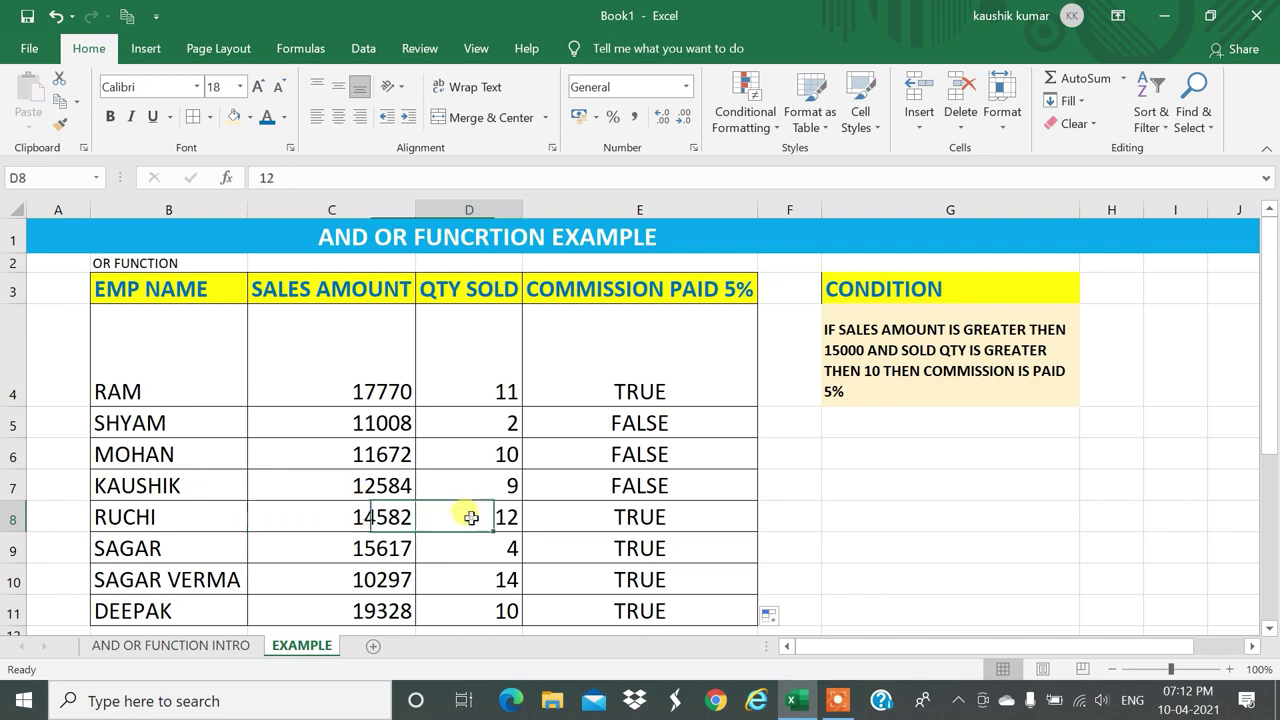
click(684, 528)
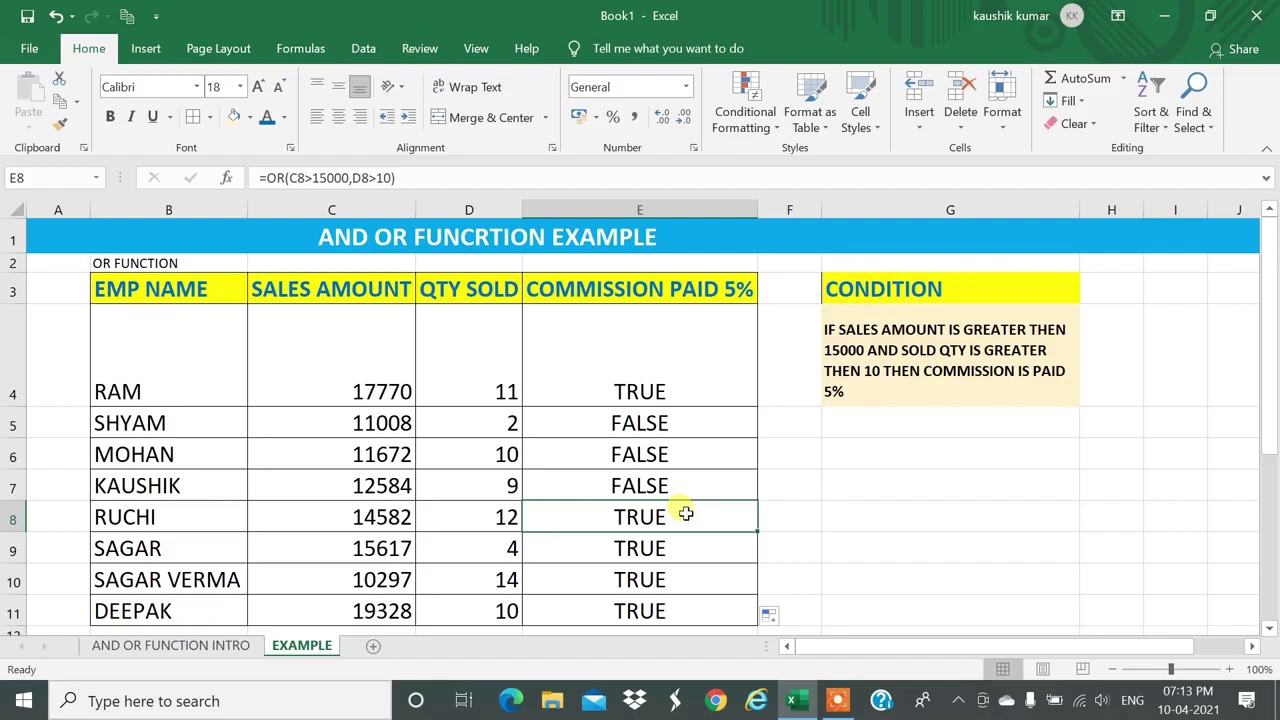
Consult the OR truth table on the AND OR FUNCTION INTRO sheet and compare it with row 4's sales amount and quantity on the EXAMPLE sheet.
click(150, 646)
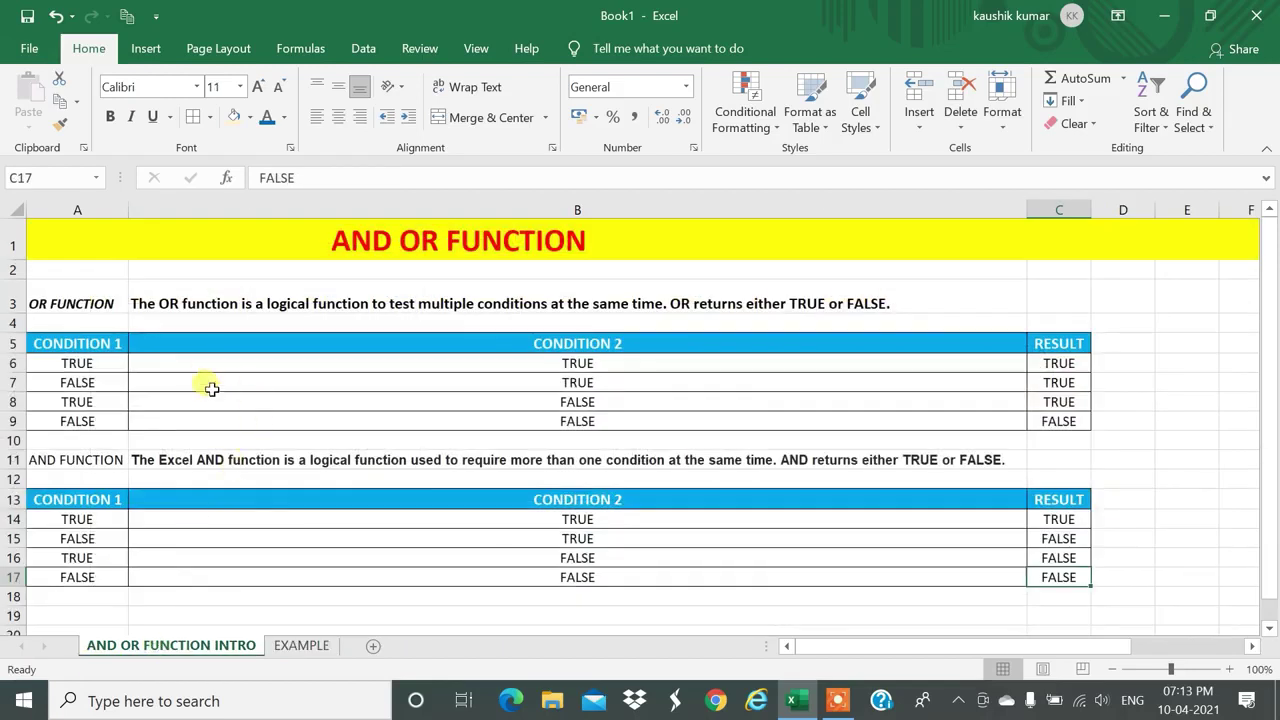
click(301, 646)
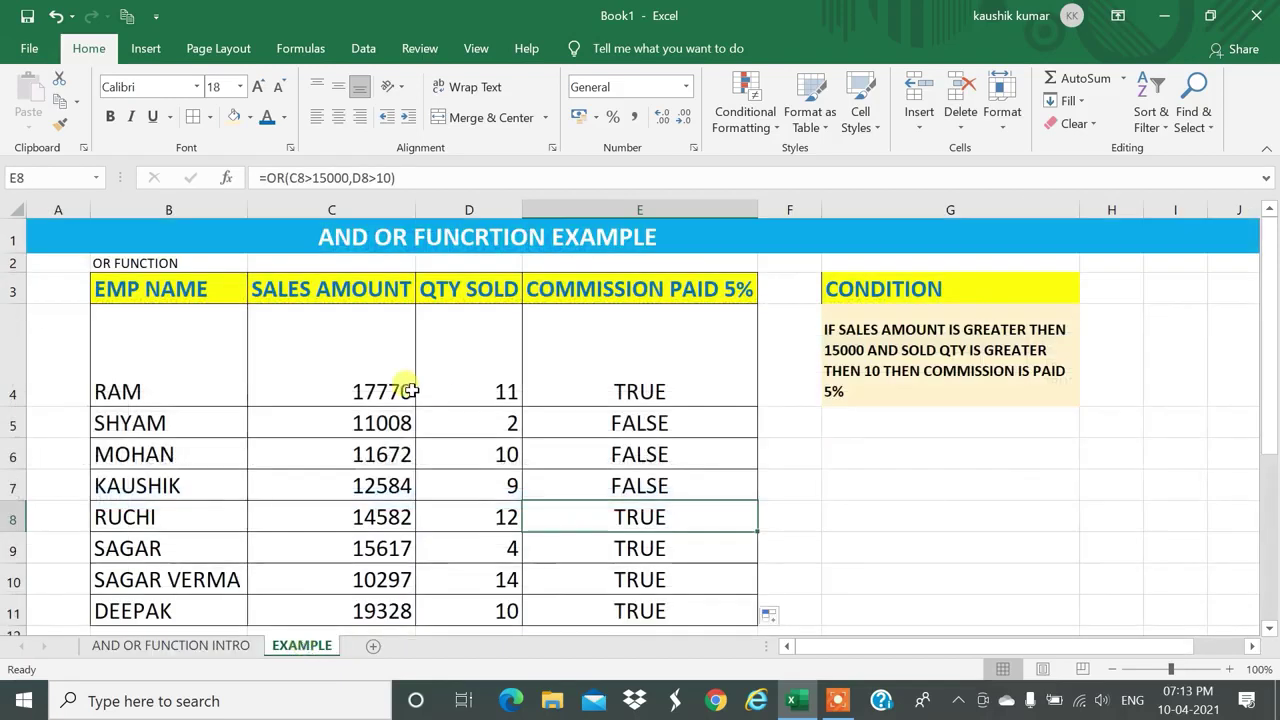
click(380, 364)
click(491, 366)
click(434, 371)
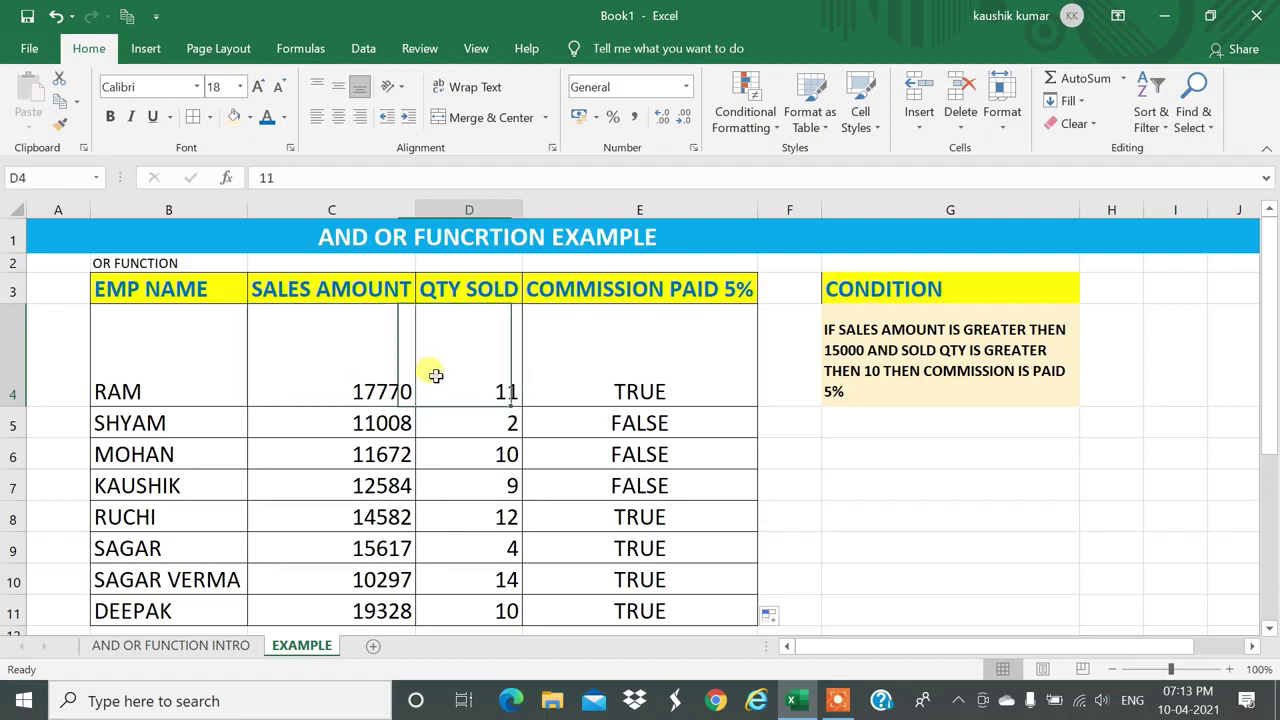
click(371, 371)
click(458, 377)
click(371, 378)
click(470, 368)
click(366, 380)
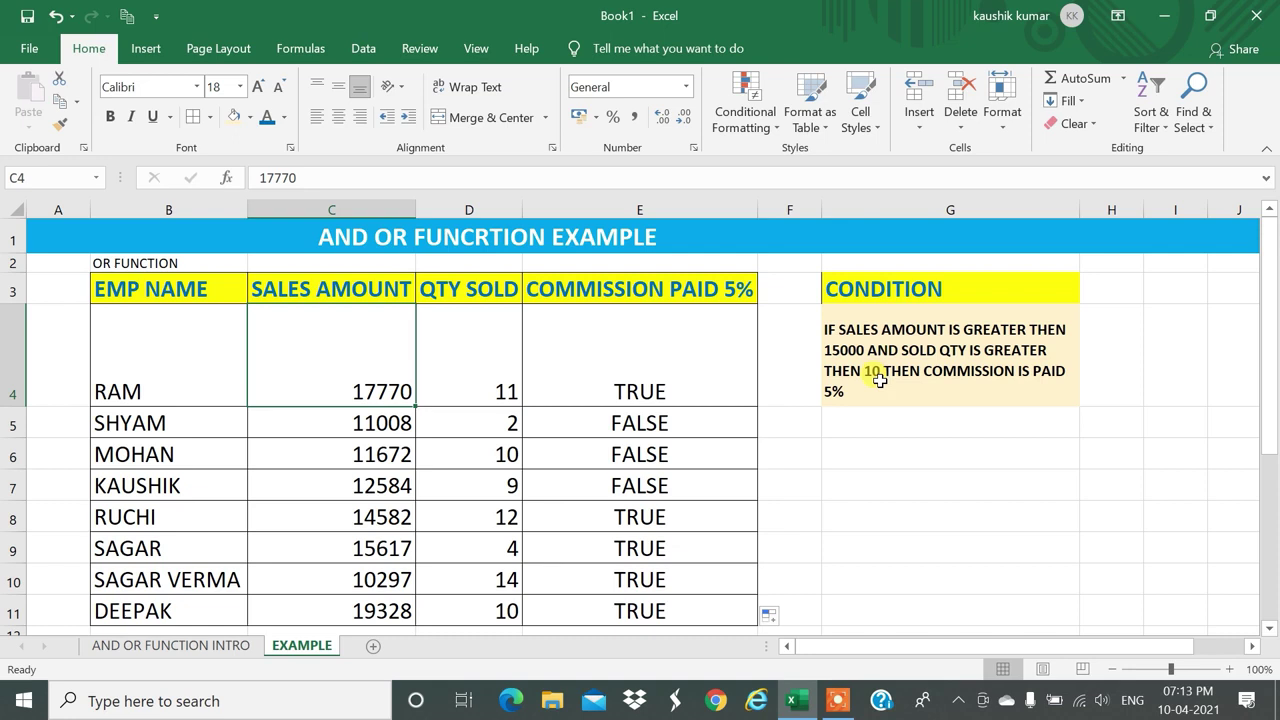
Recheck the sales amount in row 5 and both OR conditions against the commission result in row 8.
click(348, 429)
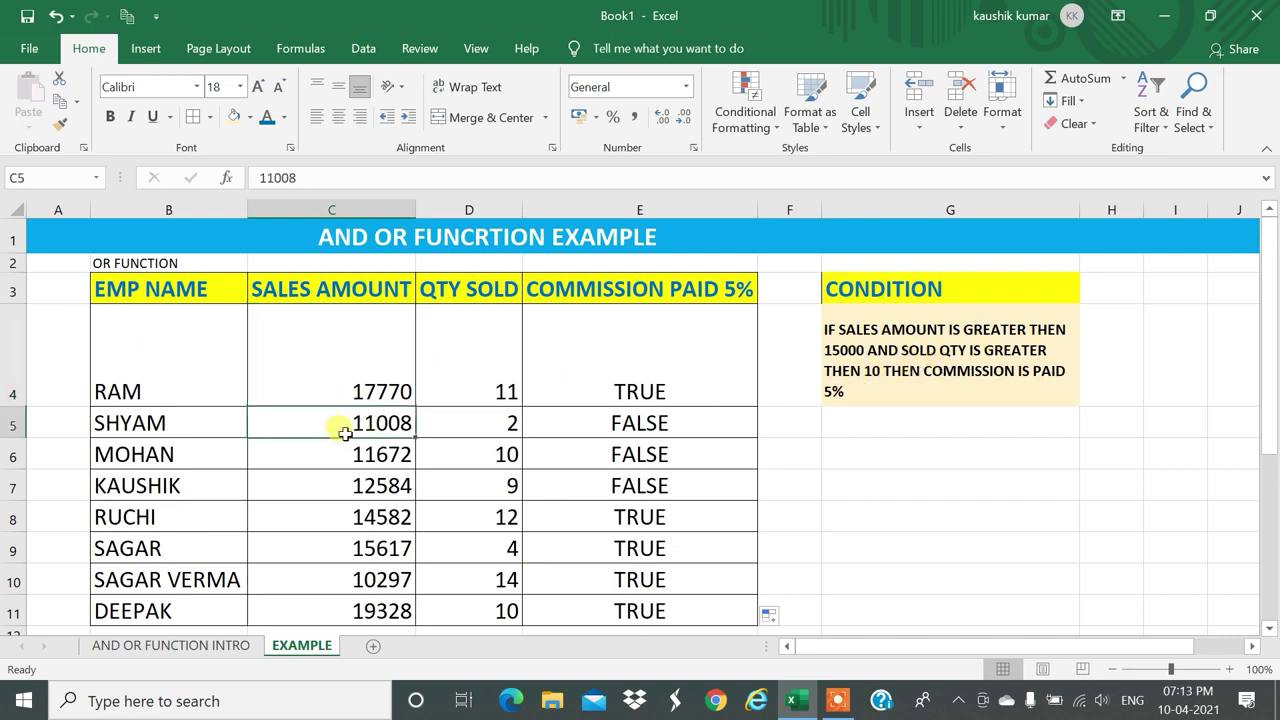
click(370, 521)
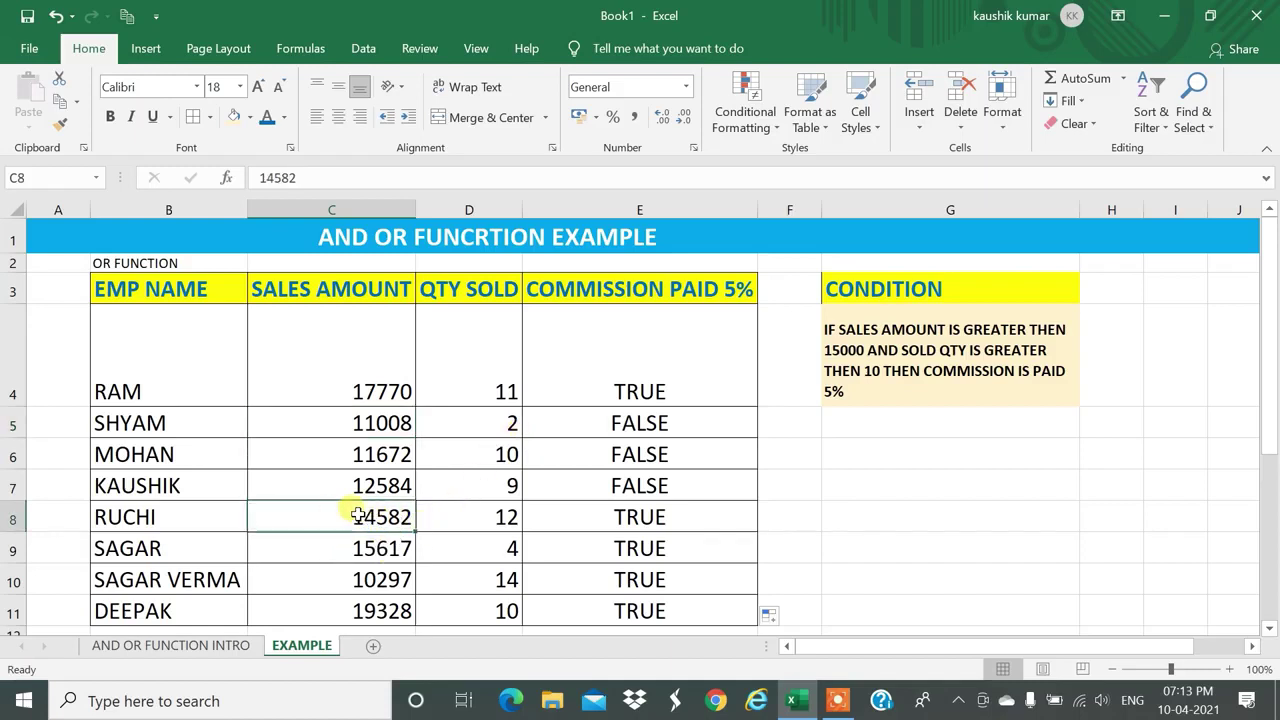
click(466, 510)
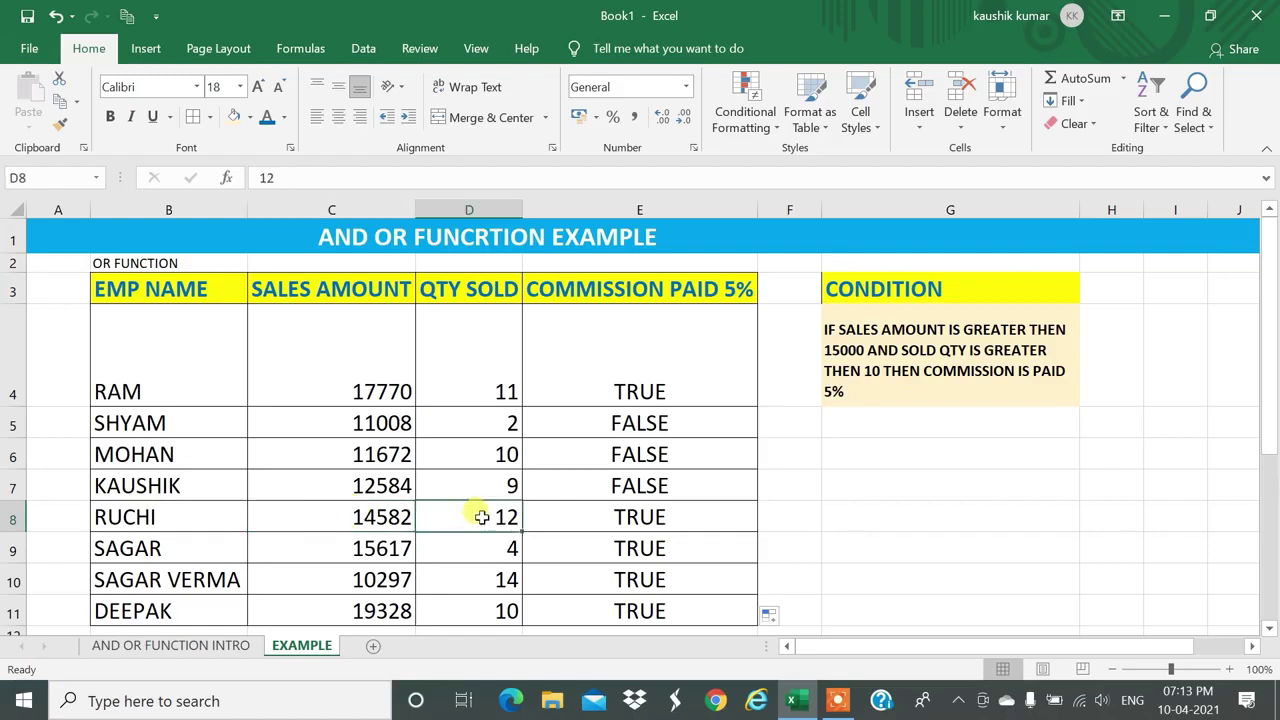
click(598, 516)
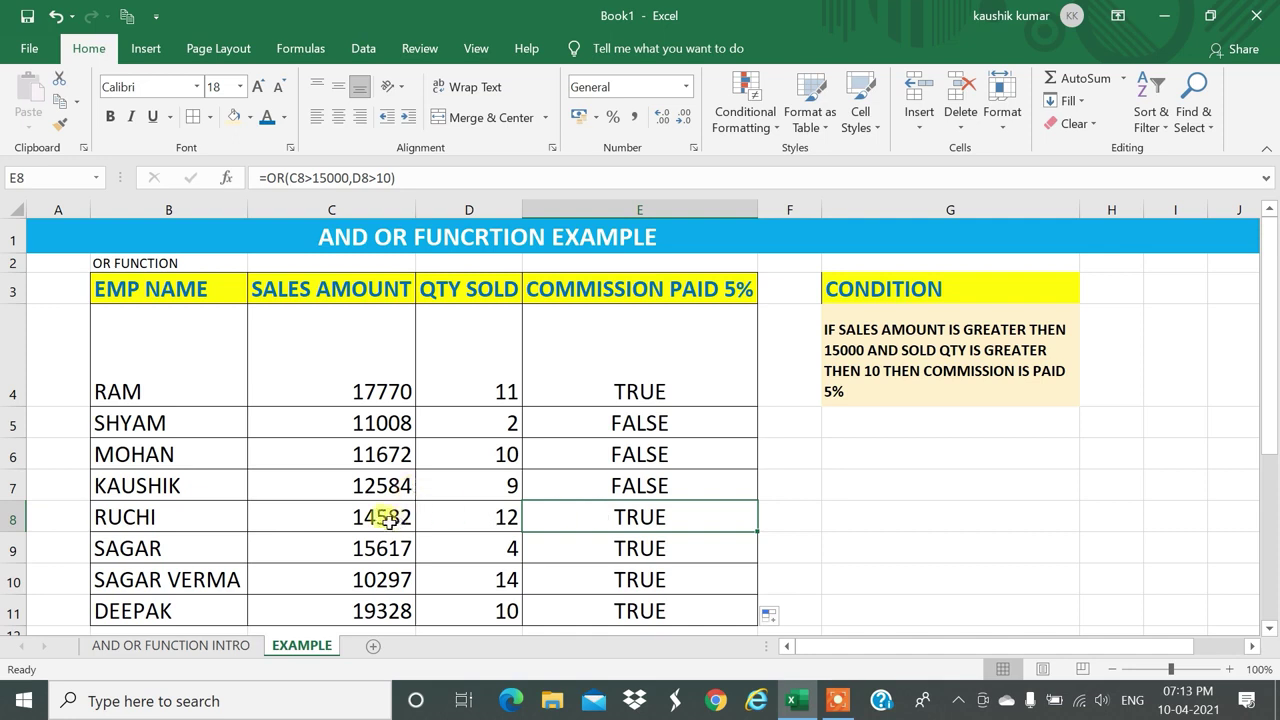
click(385, 516)
click(484, 514)
click(348, 514)
click(459, 518)
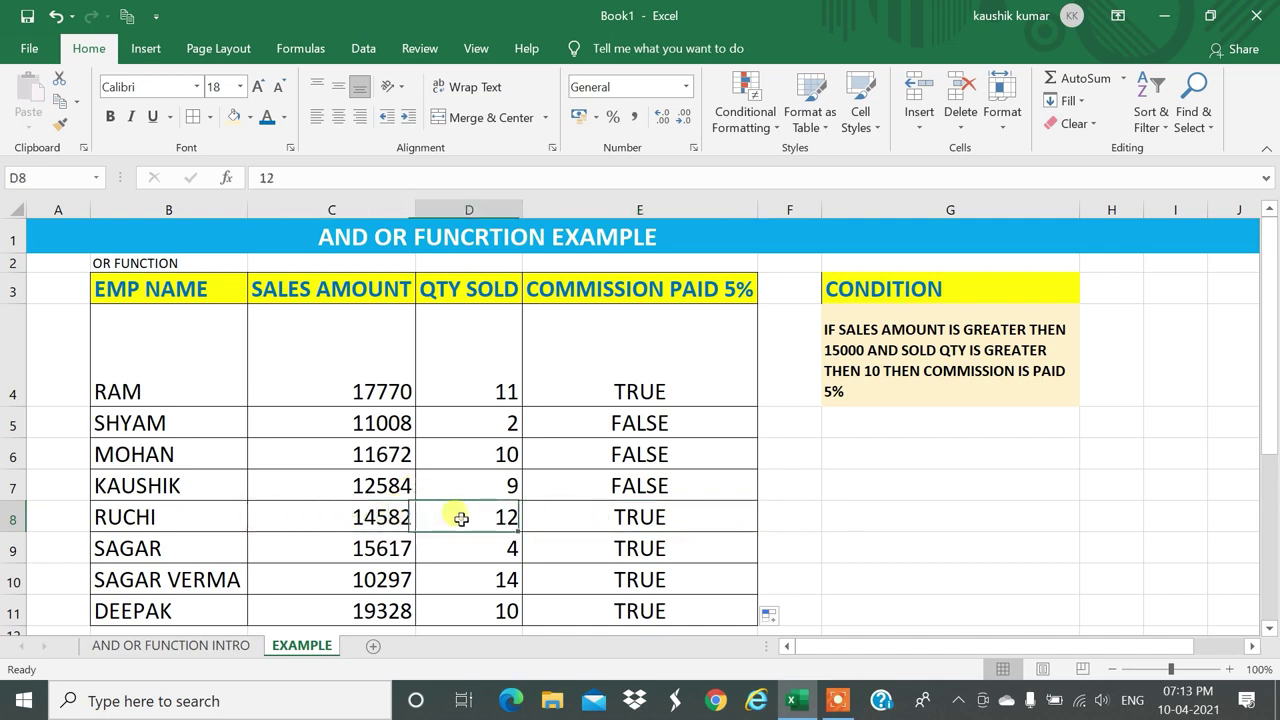
click(594, 517)
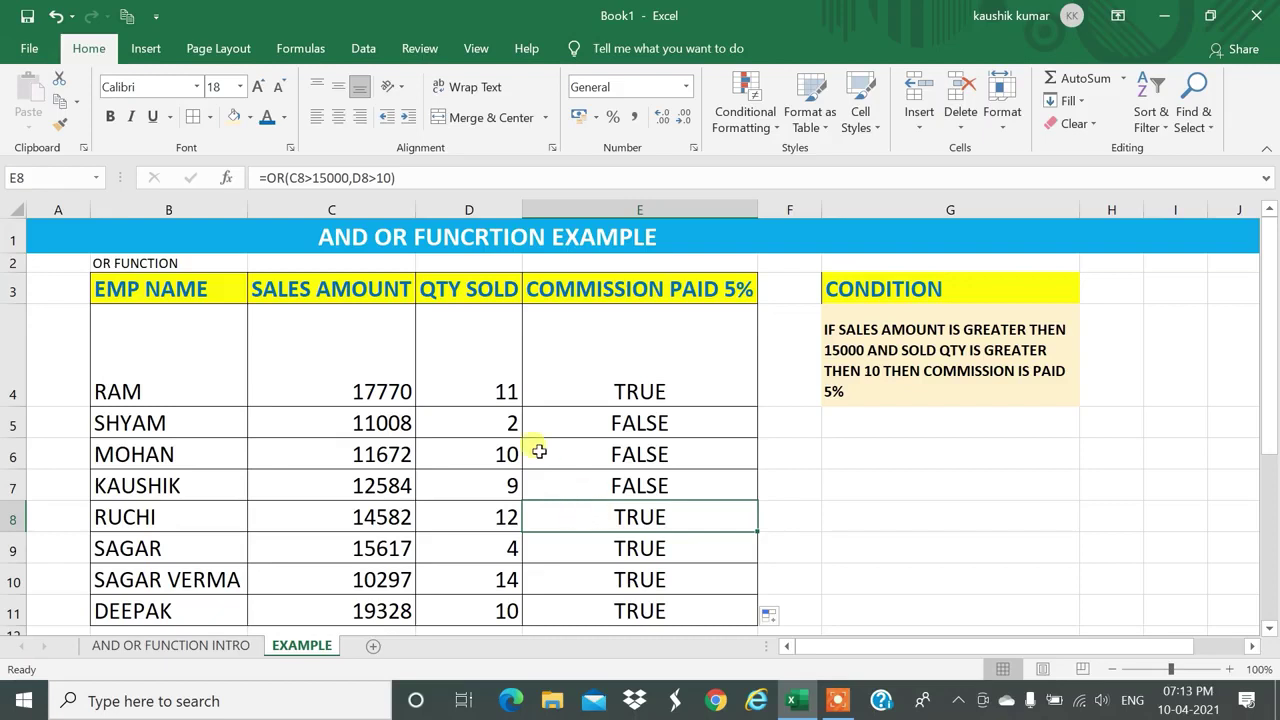
Review the OR FUNCTION label in B2 and examine row 9's sales amount, quantity sold and commission result.
click(170, 264)
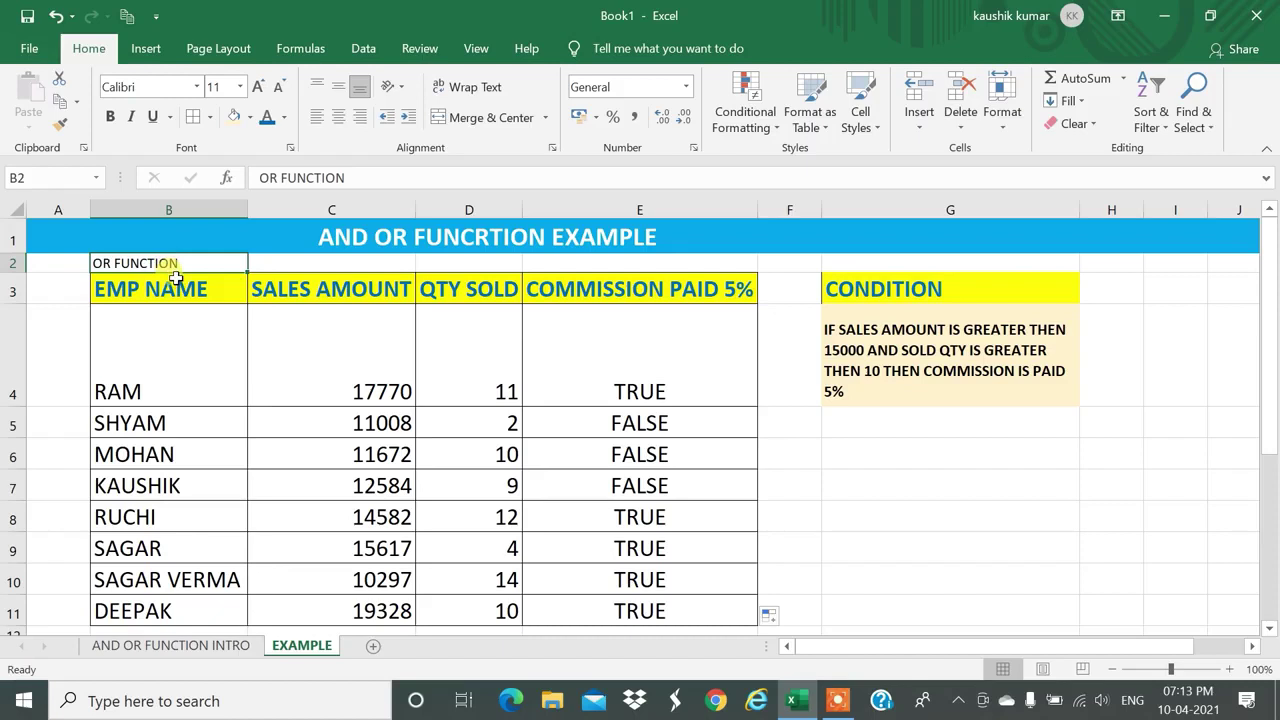
click(363, 547)
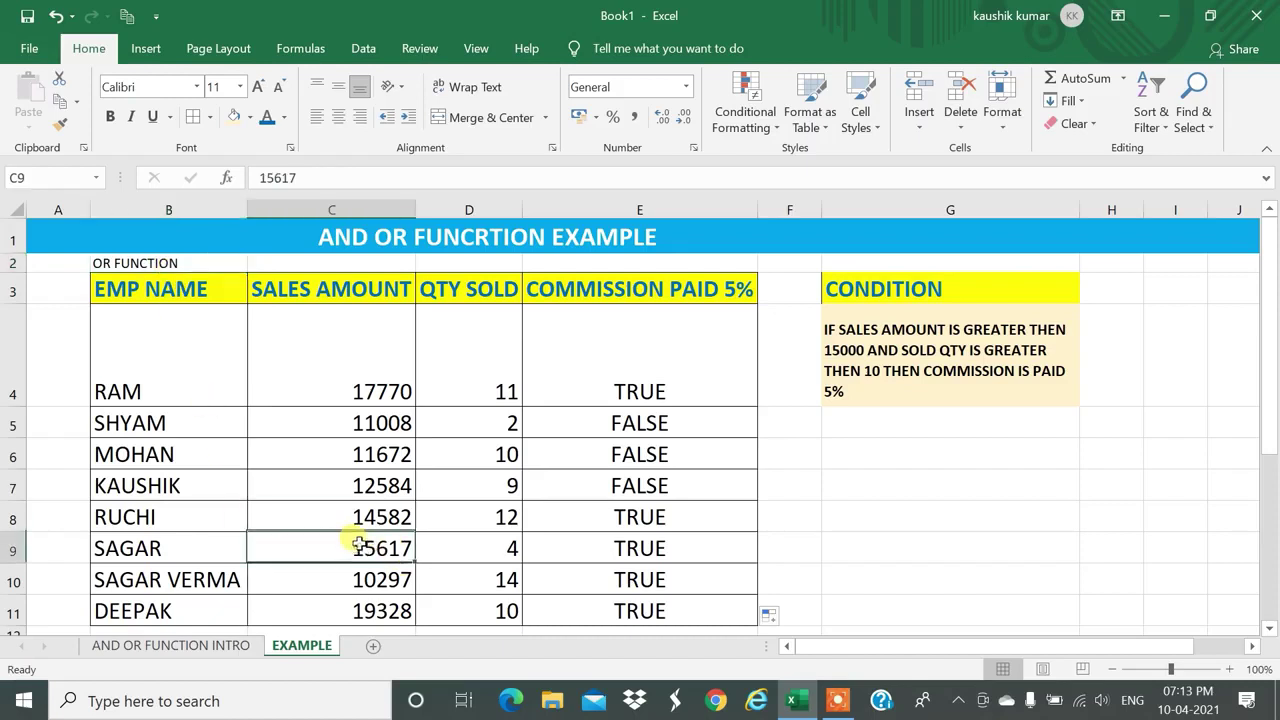
click(505, 545)
click(643, 547)
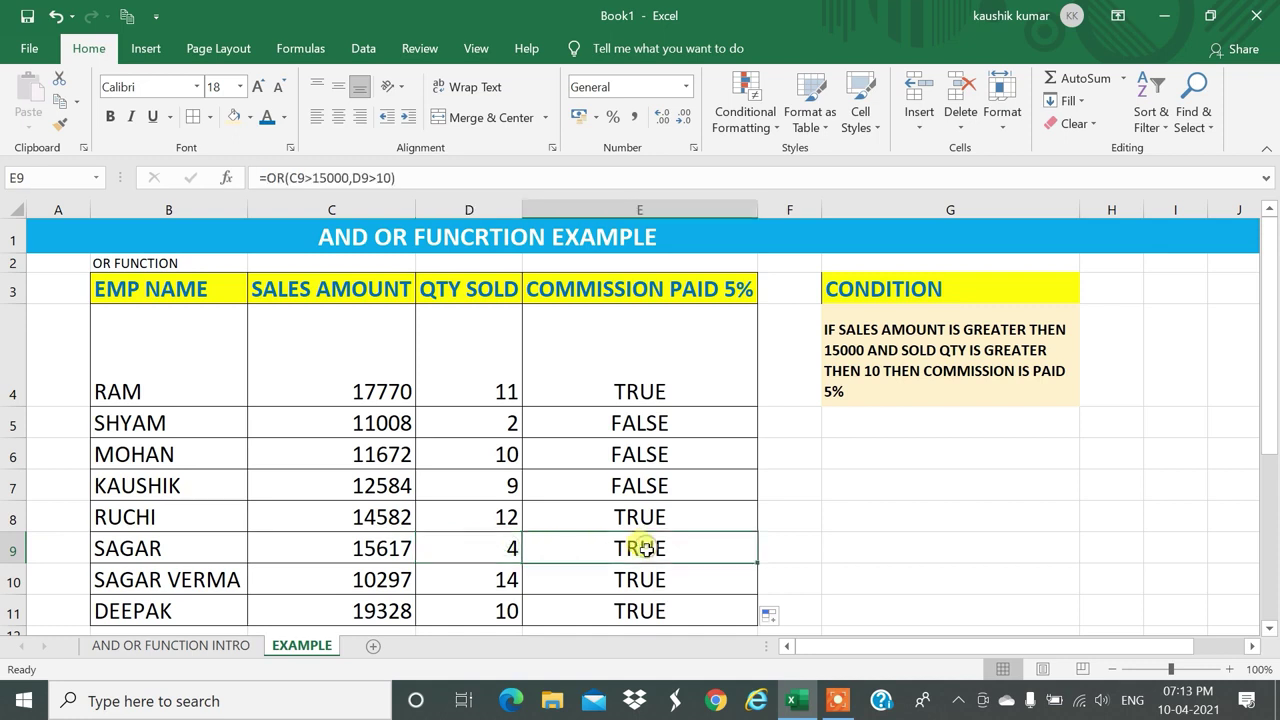
click(364, 547)
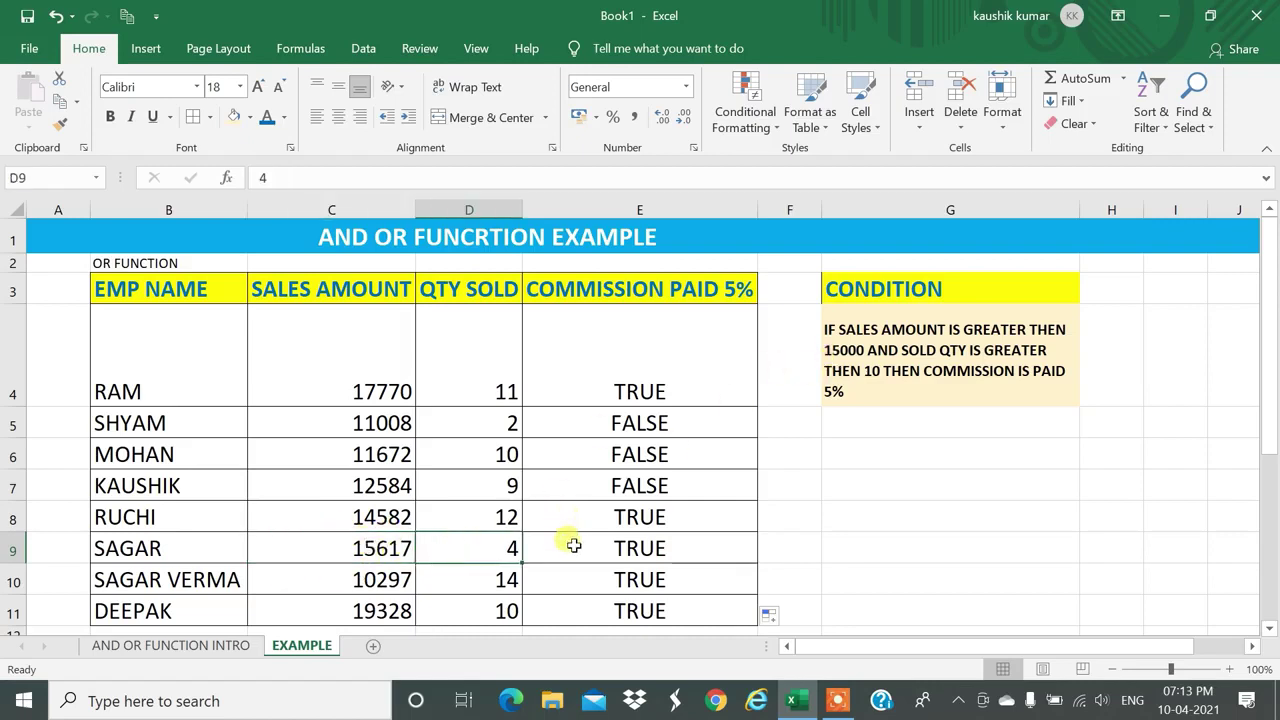
click(610, 552)
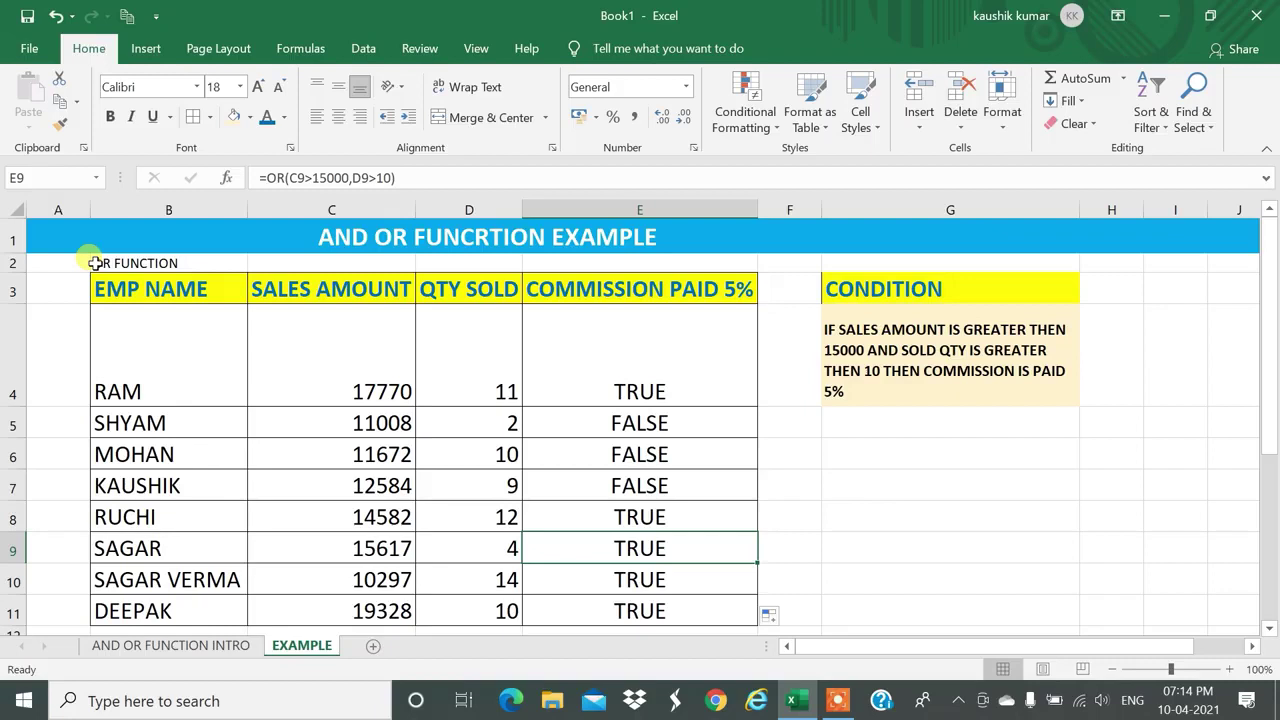
scroll(157, 297, down, 2)
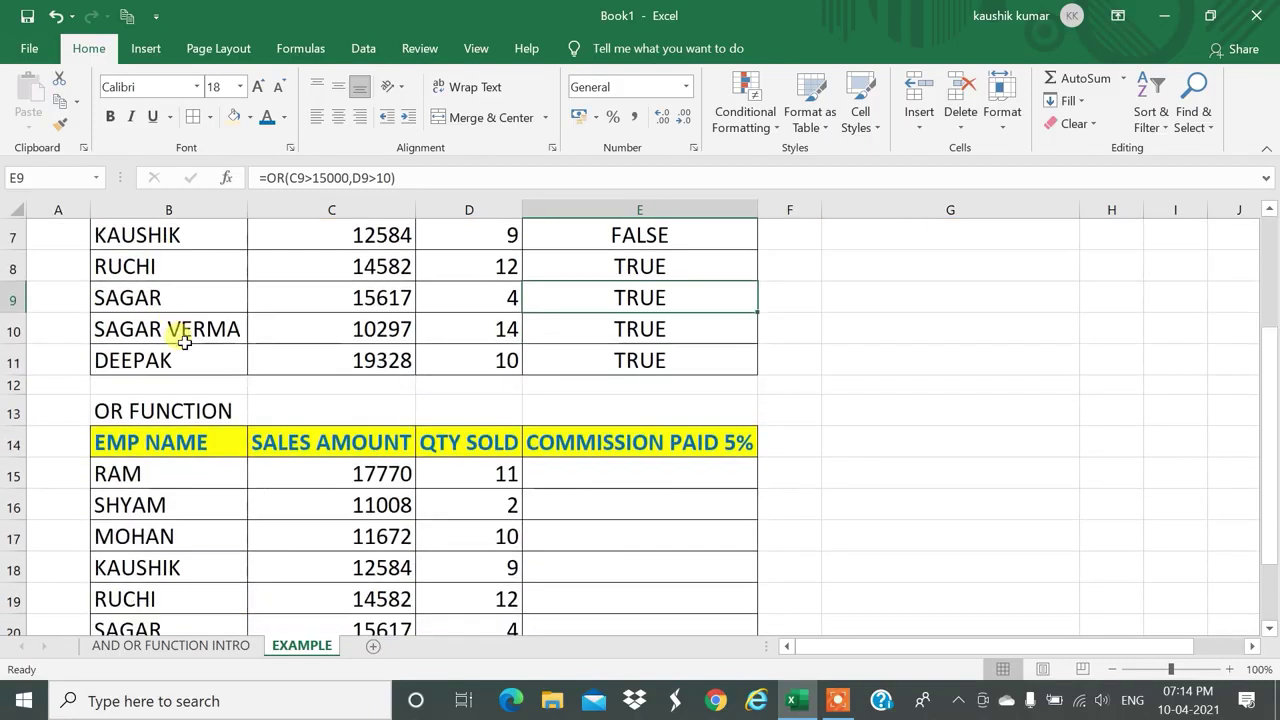
Change the second table's label in B13 to AND FUNCTION.
double_click(120, 411)
key(BackSpace)
key(BackSpace)
text(AND)
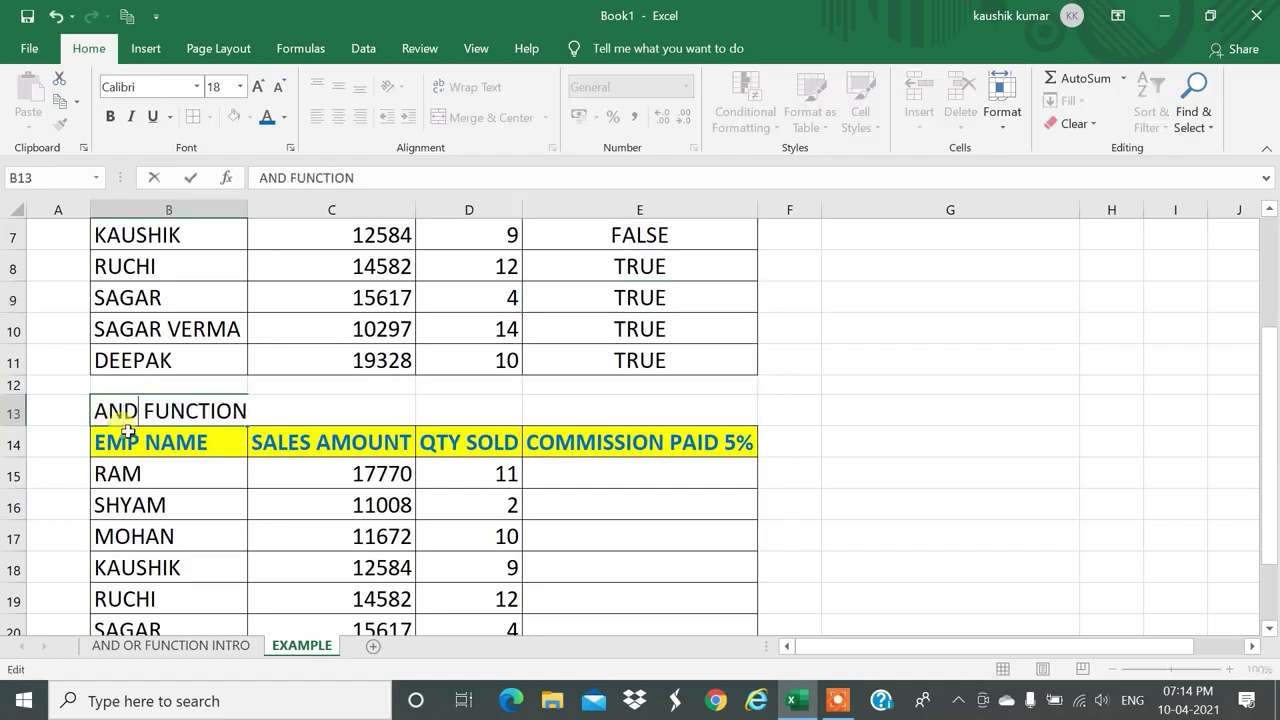
key(Return)
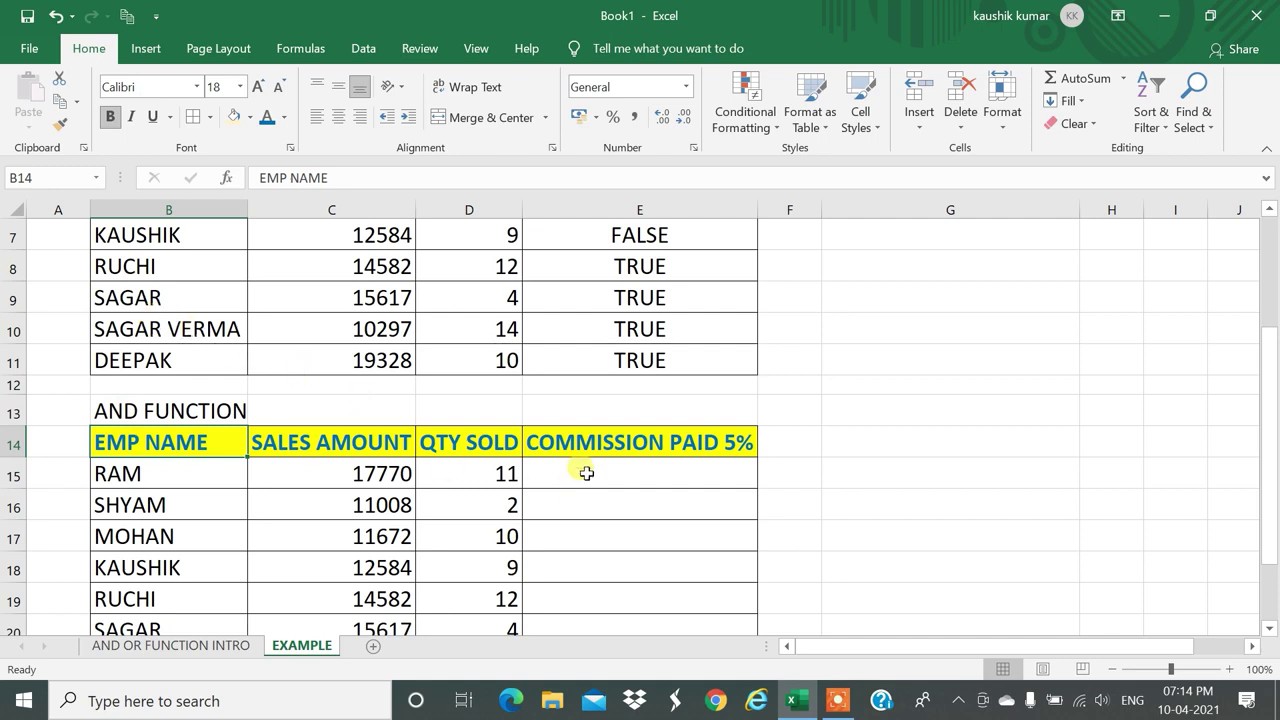
Consult the commission condition in G4 and enter =AND(C15>15000,D15>10) in E15 of the AND FUNCTION table.
scroll(586, 473, up, 2)
click(888, 330)
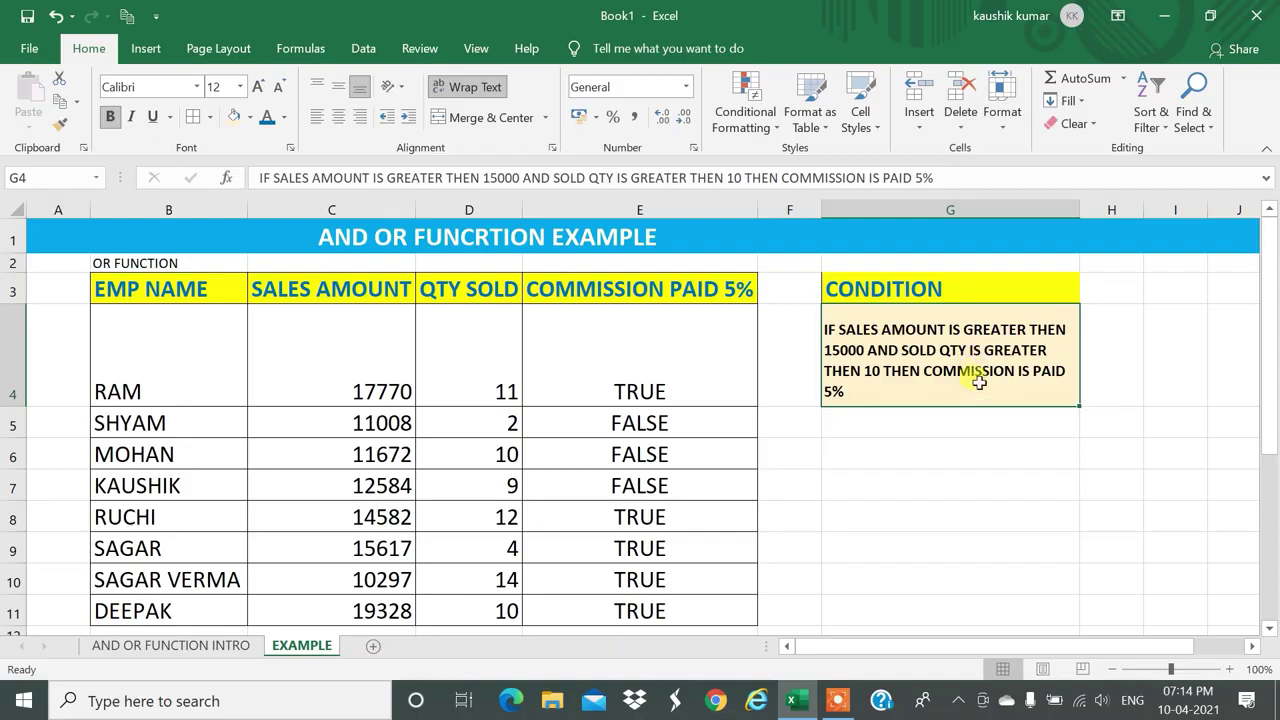
scroll(980, 382, down, 5)
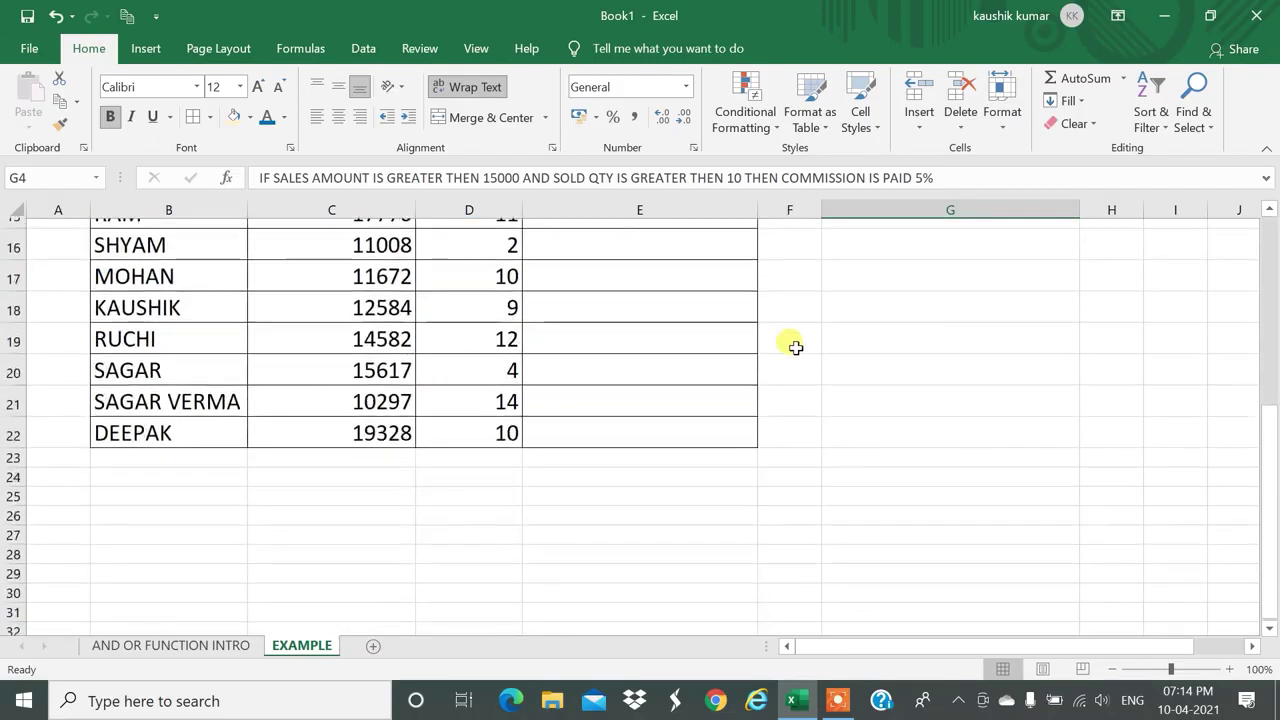
scroll(731, 297, up, 2)
click(665, 379)
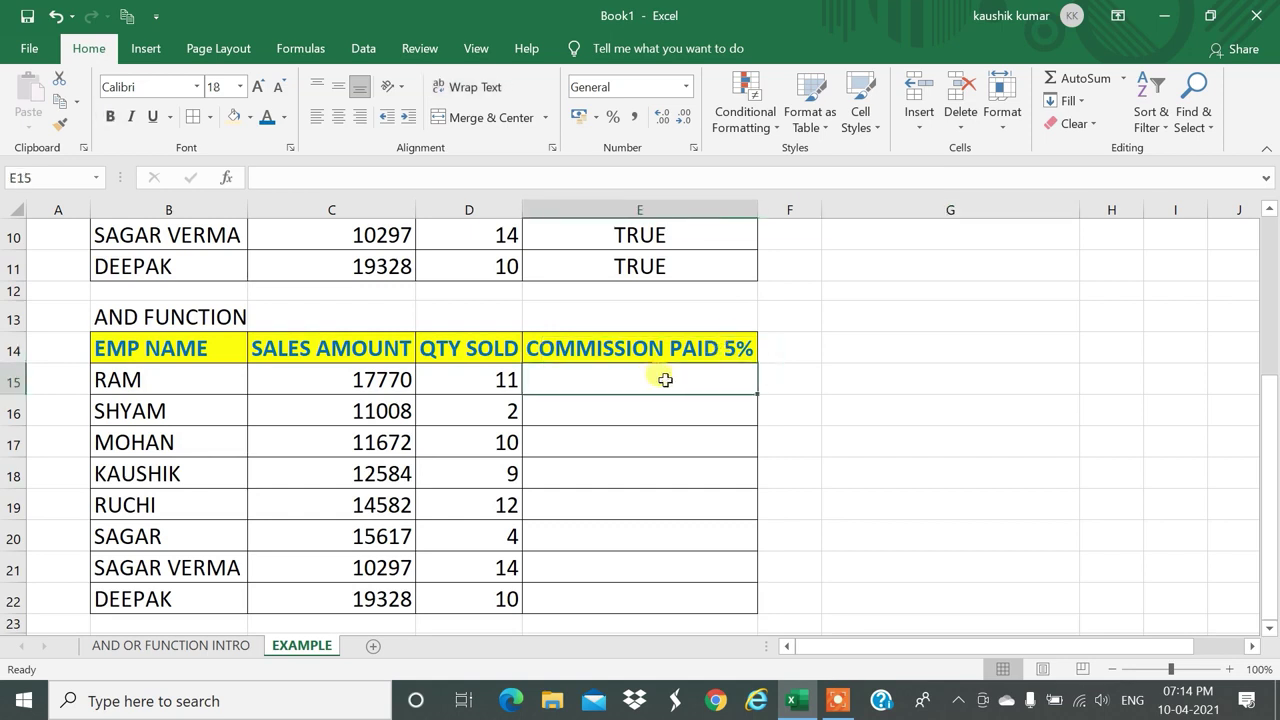
text(=AND()
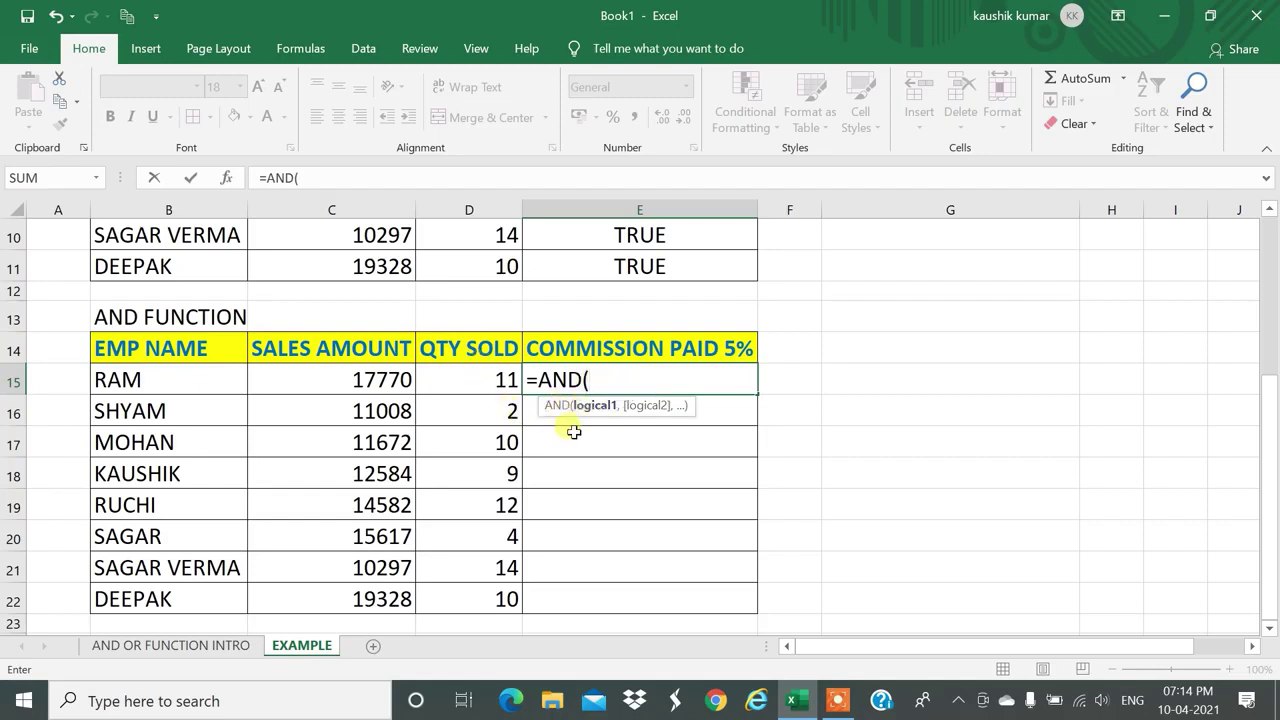
click(320, 381)
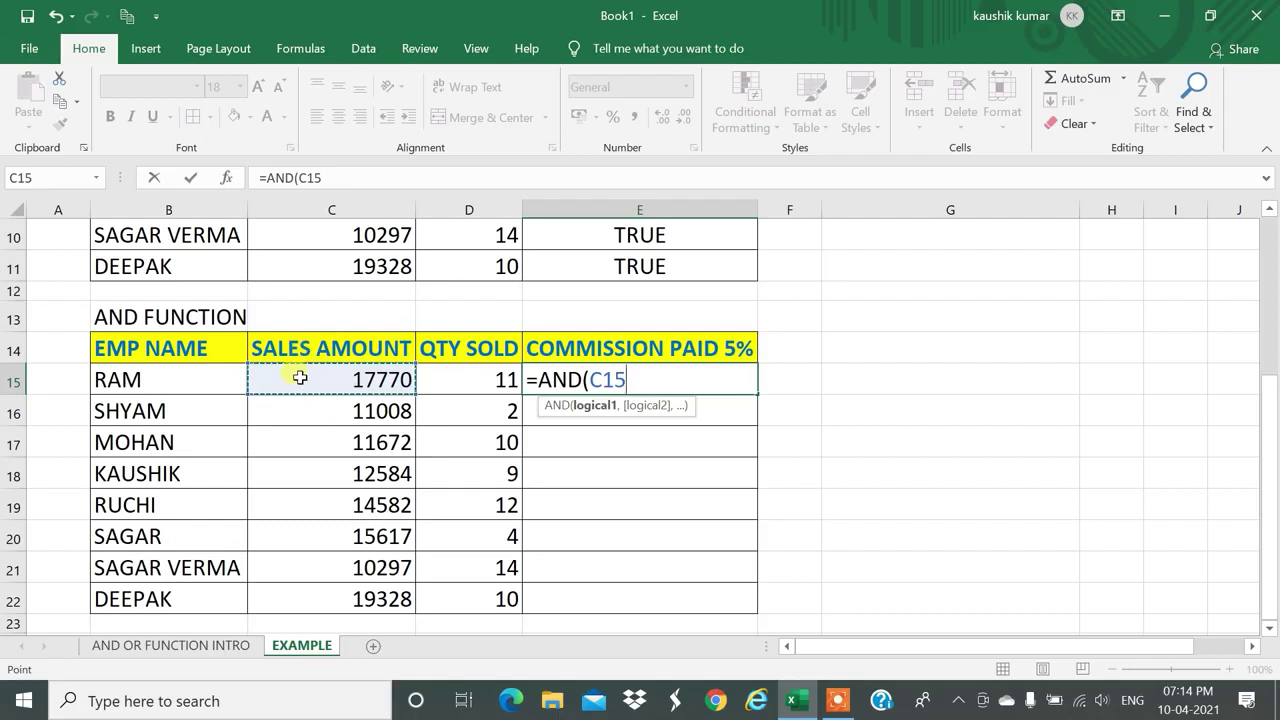
text(>)
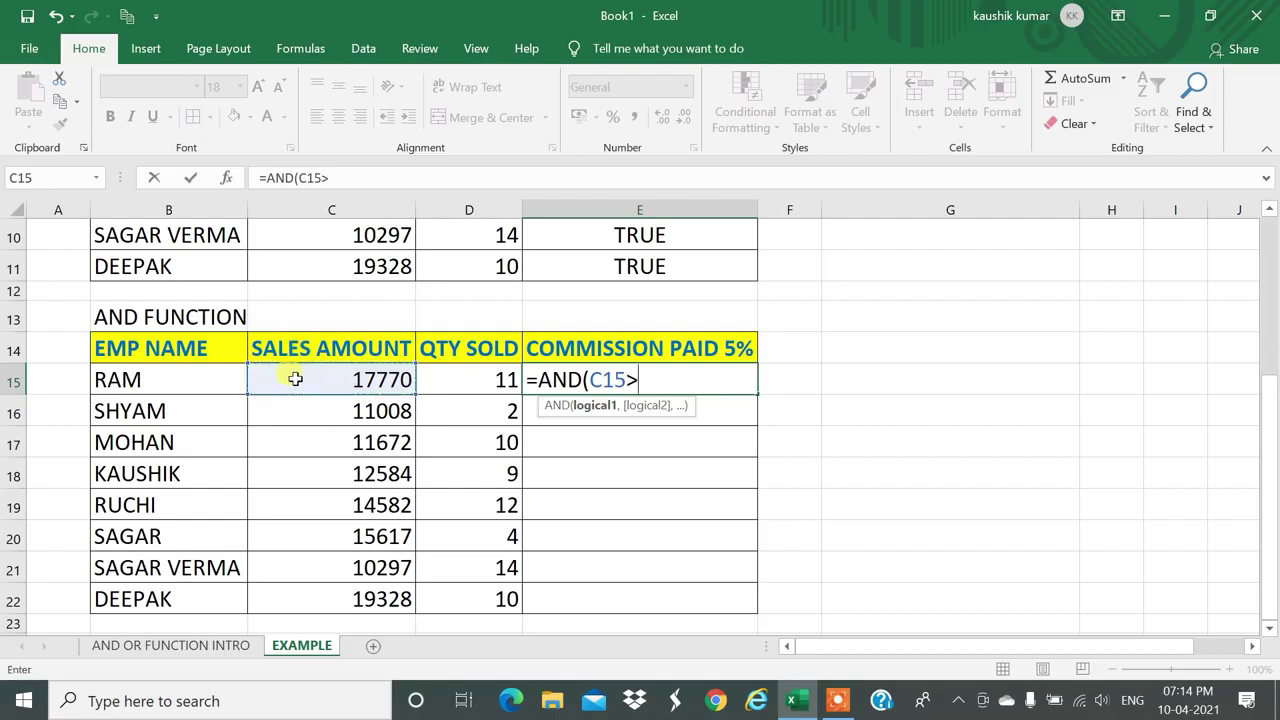
text(15000)
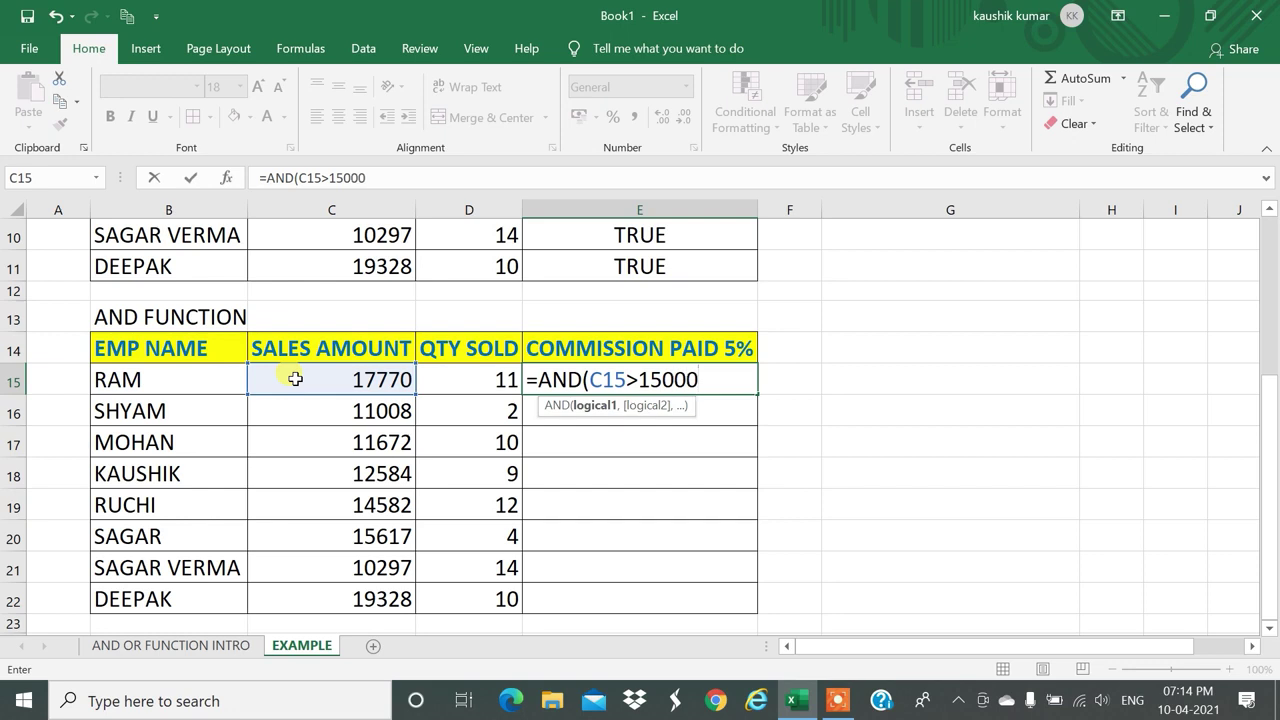
text(,)
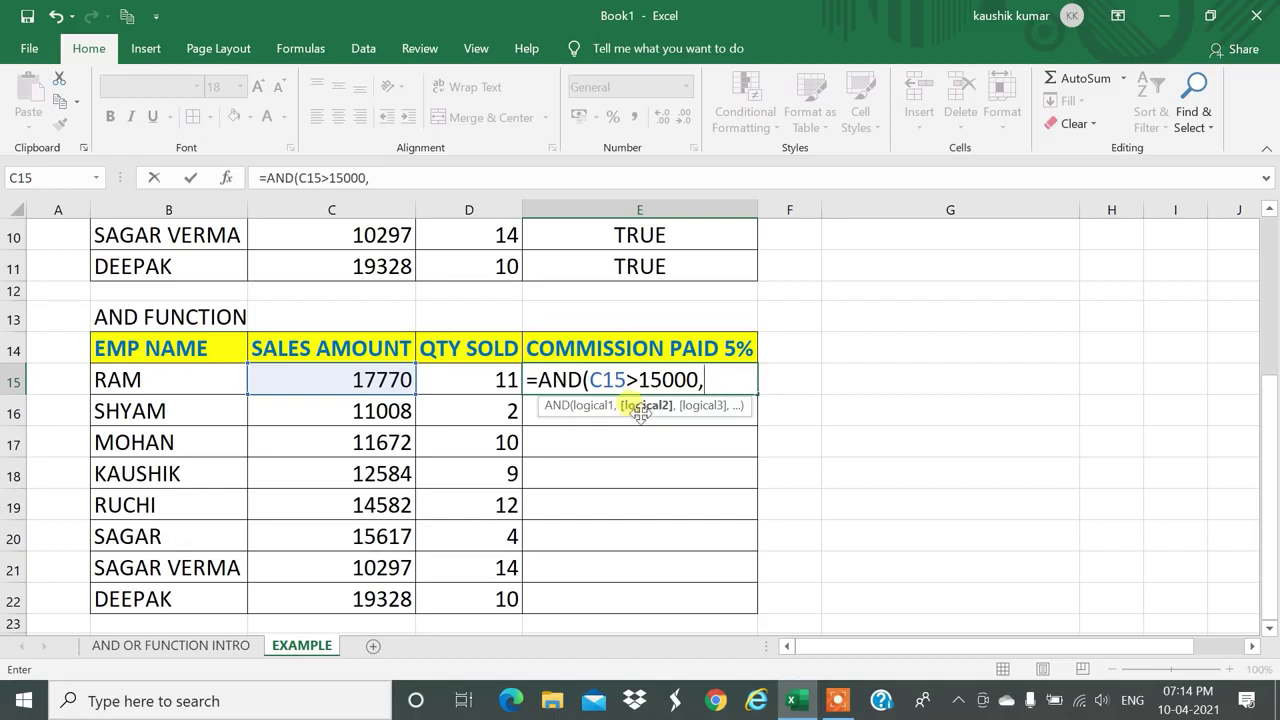
click(477, 381)
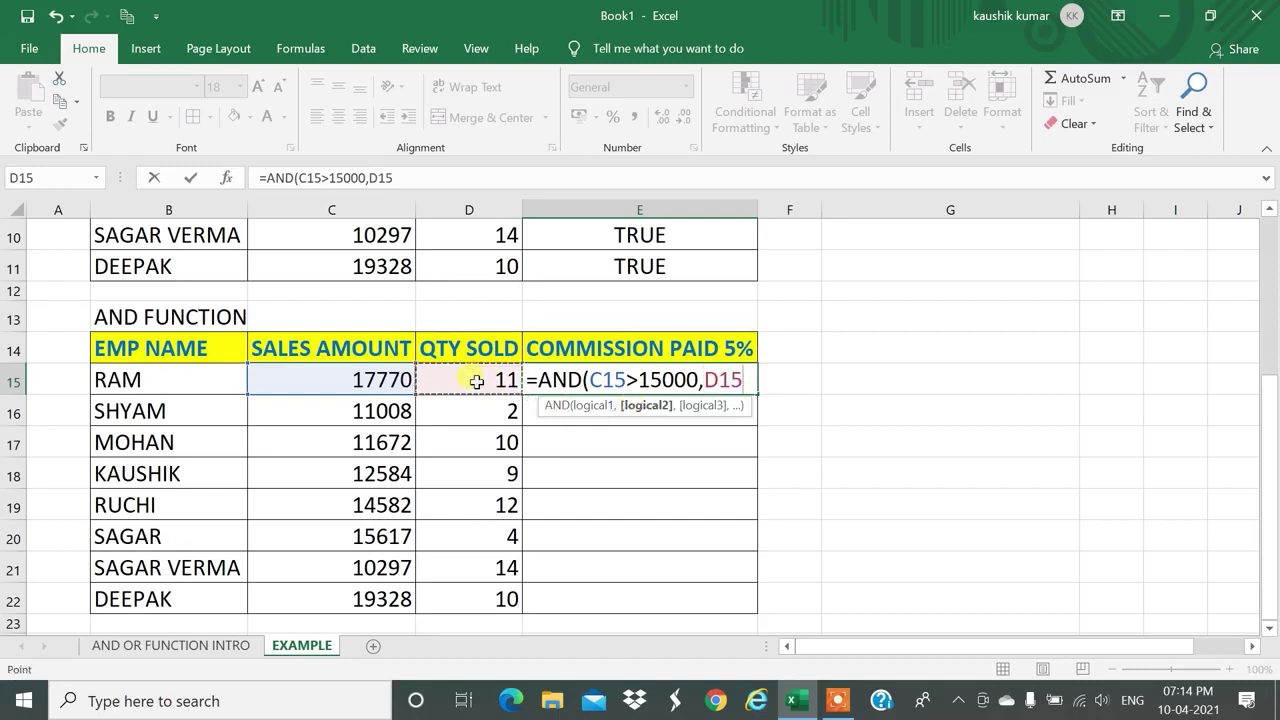
text(>10))
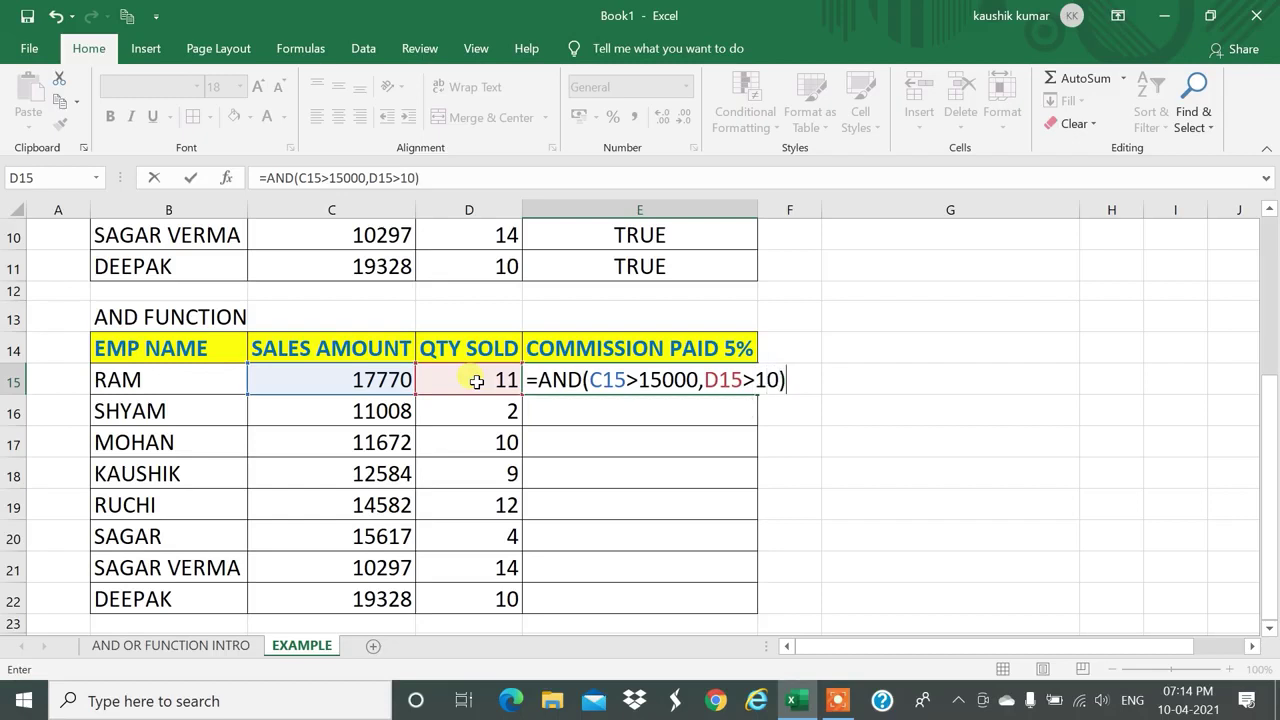
key(Return)
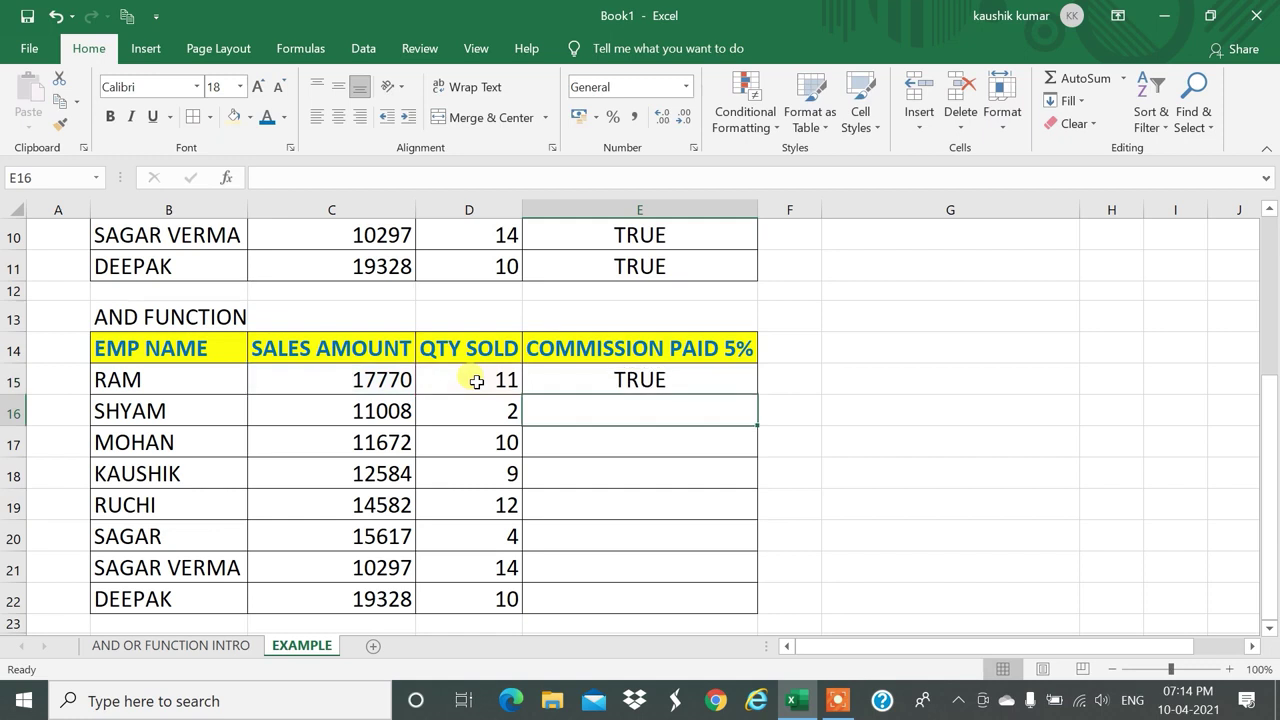
Check row 15's sales amount and quantity sold, and fill the AND formula from E15 down to E22.
key(Up)
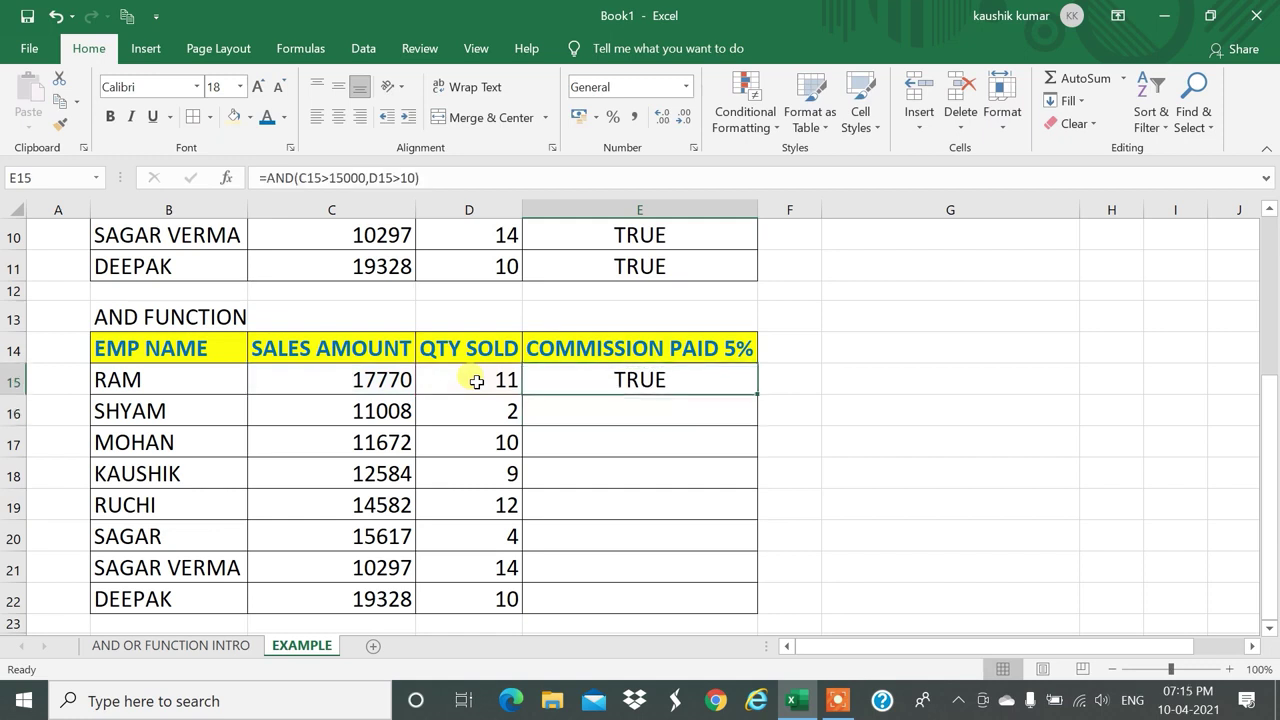
click(359, 383)
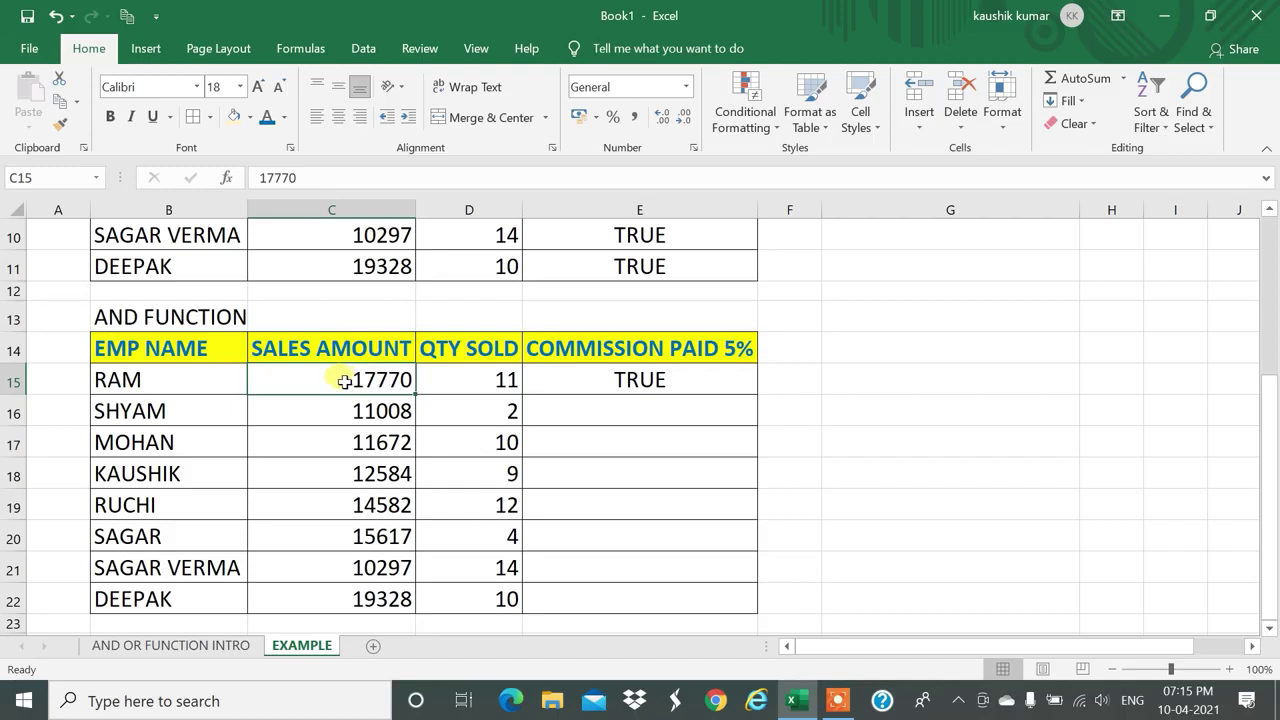
click(476, 377)
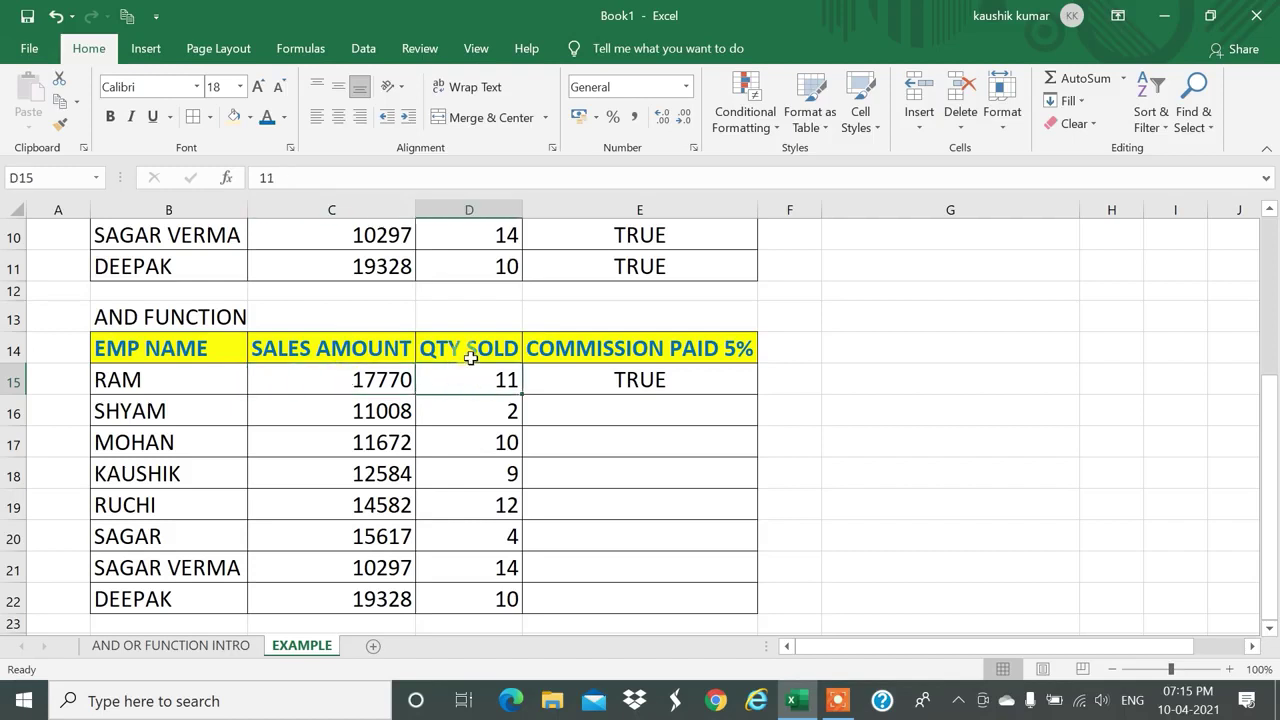
click(597, 378)
drag(760, 394, 734, 605)
Check the AND results in rows 16 and 20 against each employee's sales amount and quantity sold.
click(636, 424)
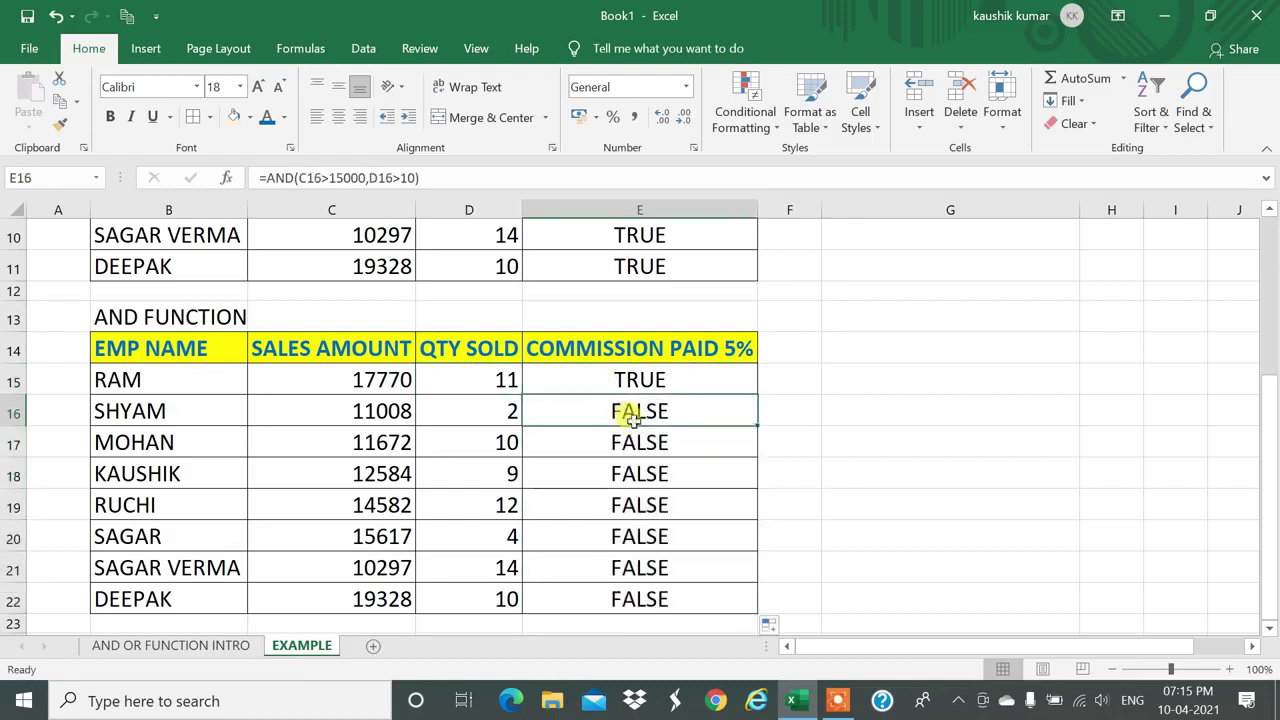
click(334, 413)
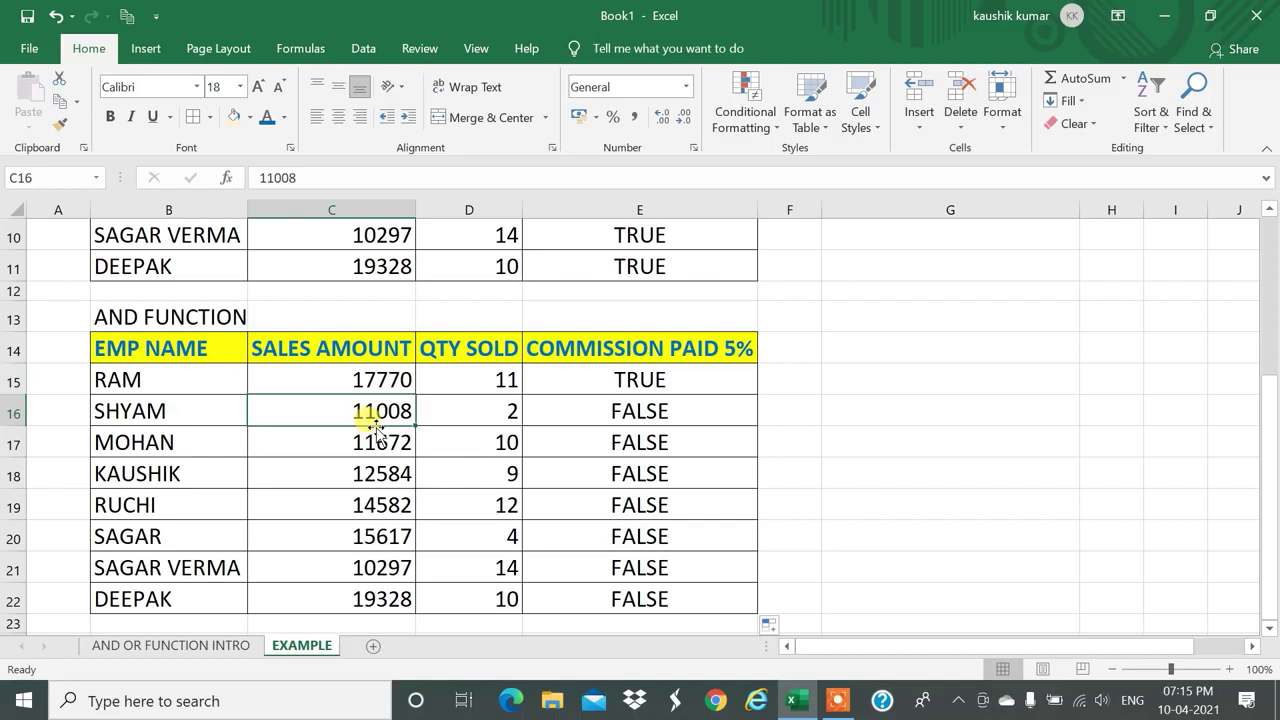
click(483, 407)
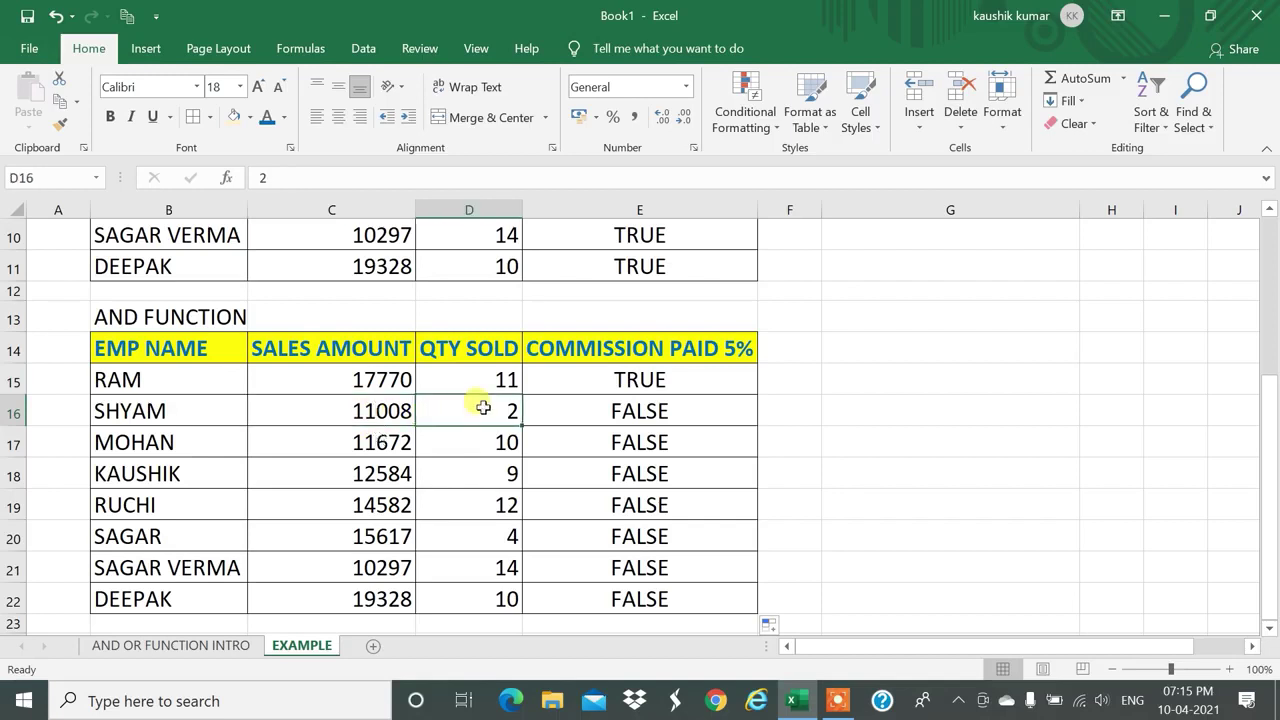
click(594, 409)
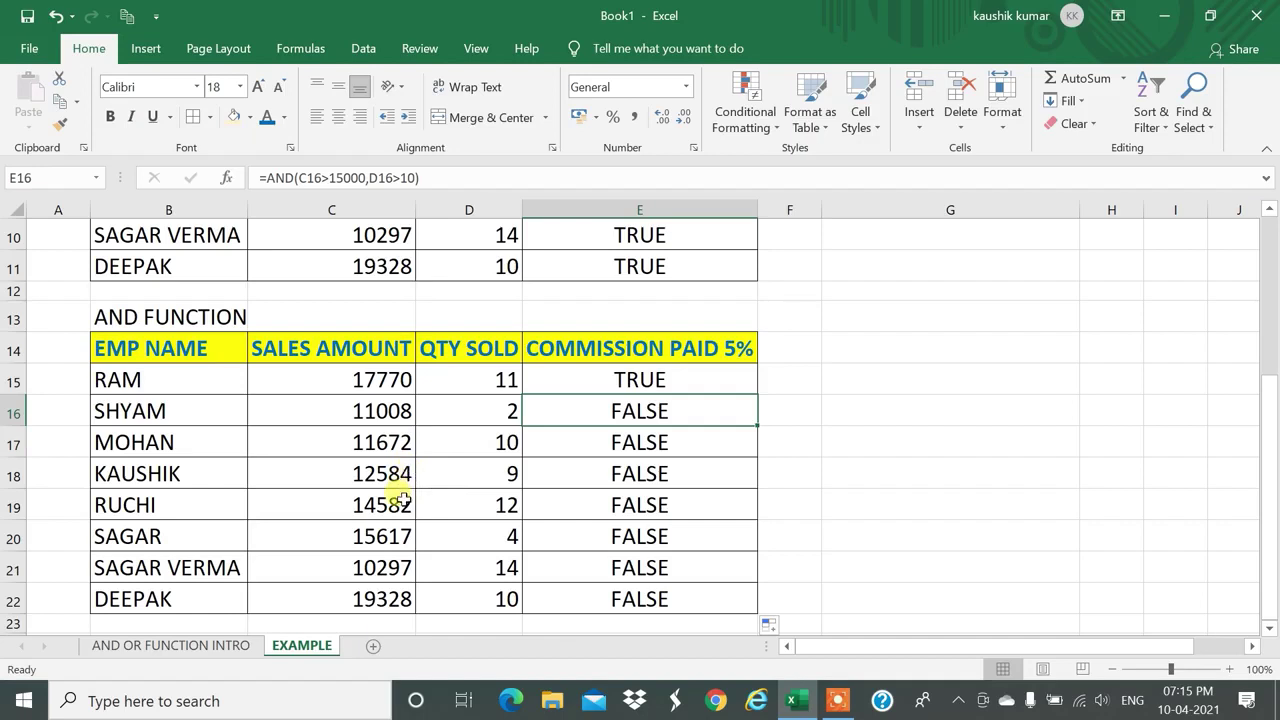
click(365, 536)
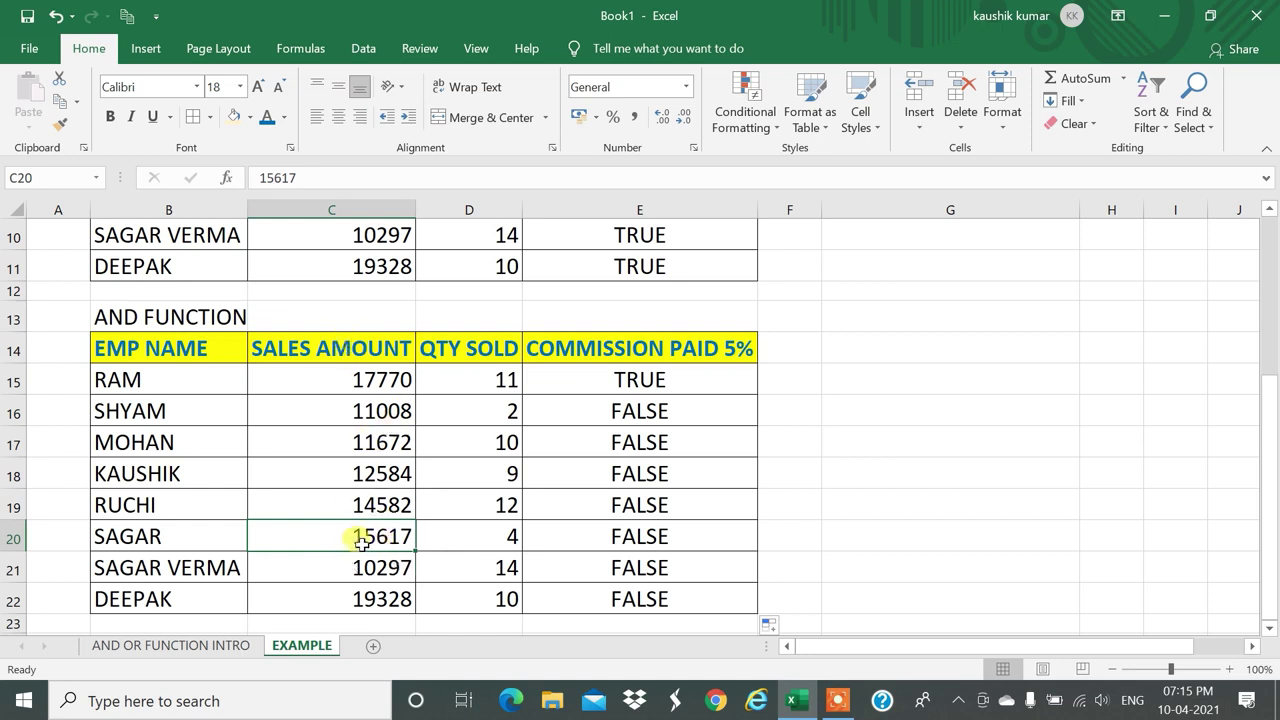
click(486, 534)
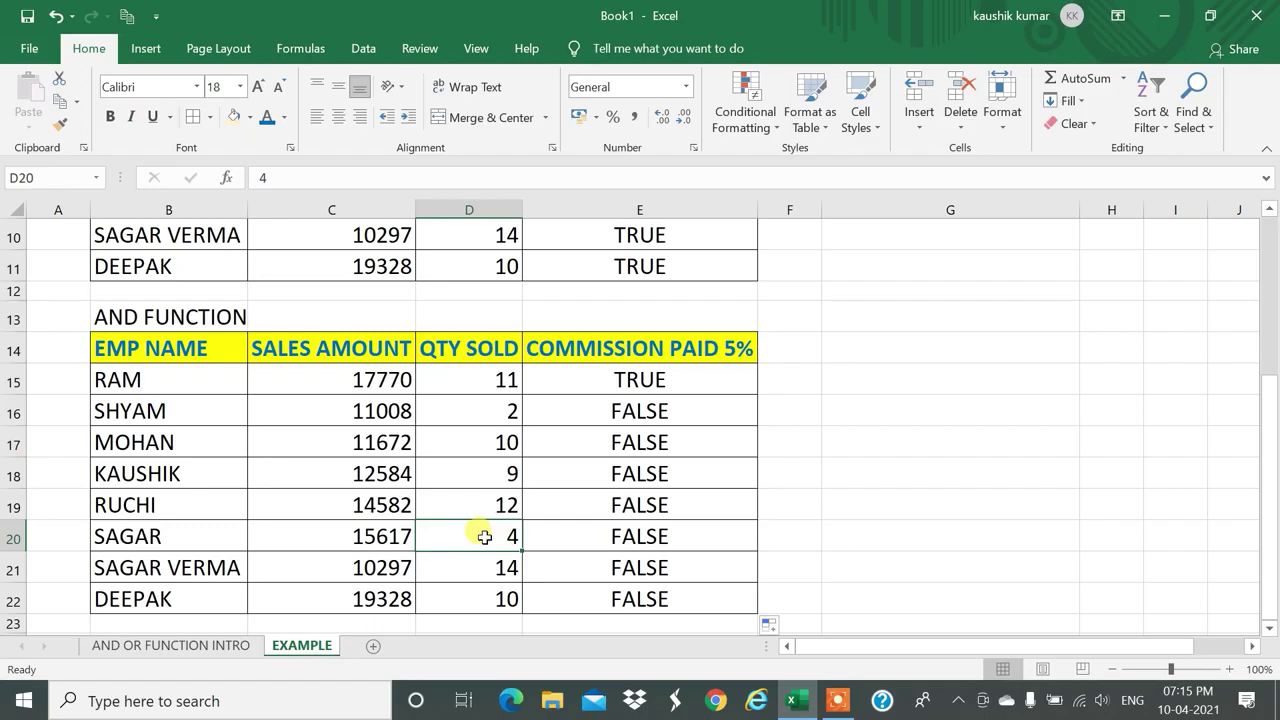
click(642, 531)
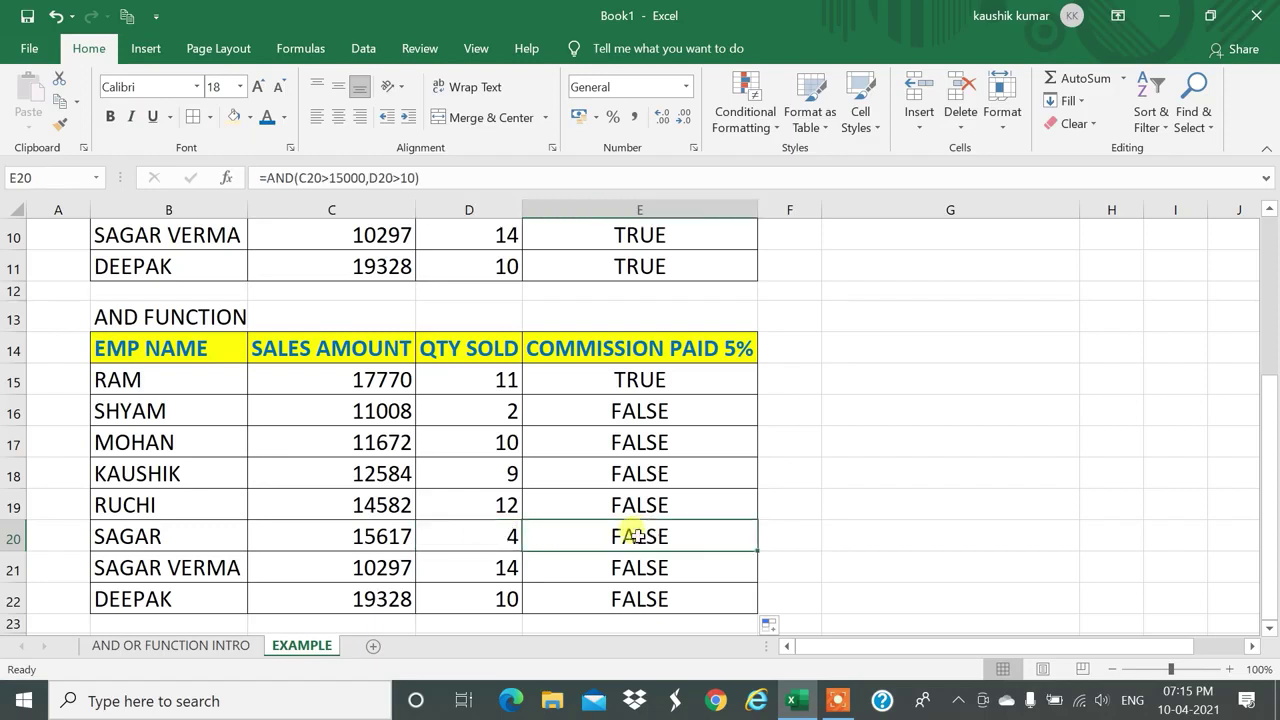
Examine the same employee's sales amount, quantity sold and OR result in row 9 for comparison with row 20.
scroll(486, 522, up, 1)
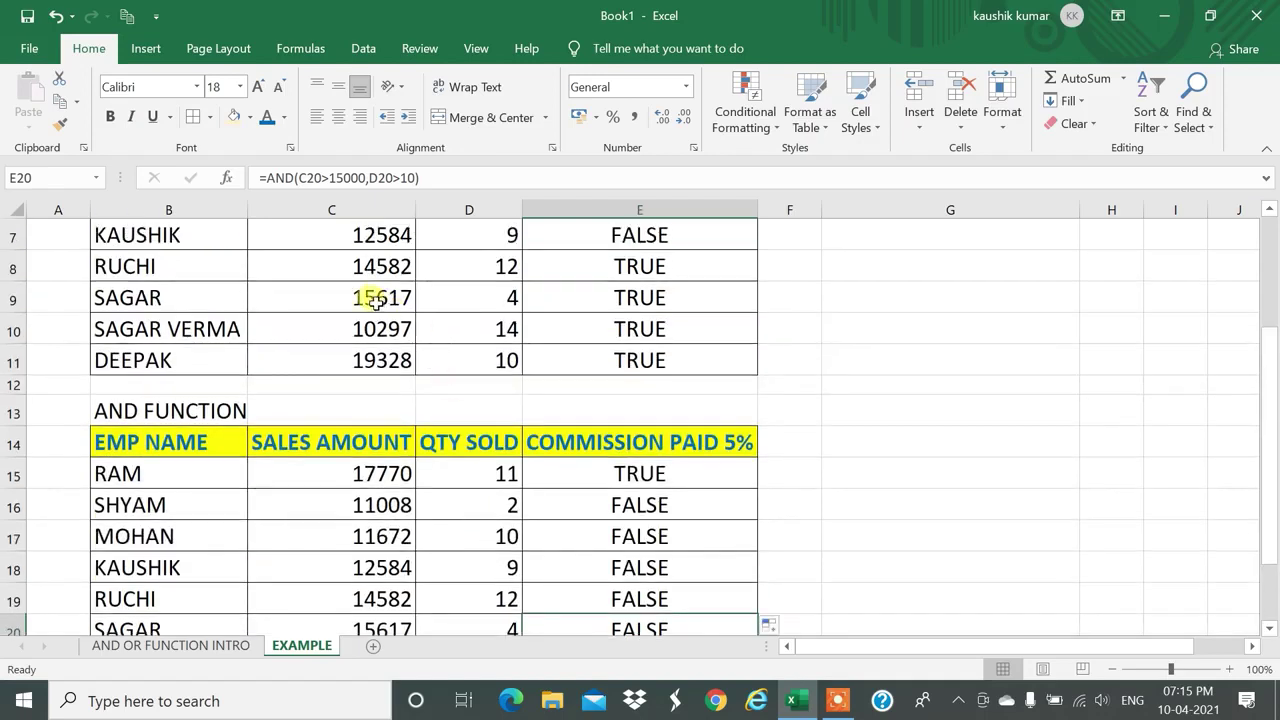
click(368, 297)
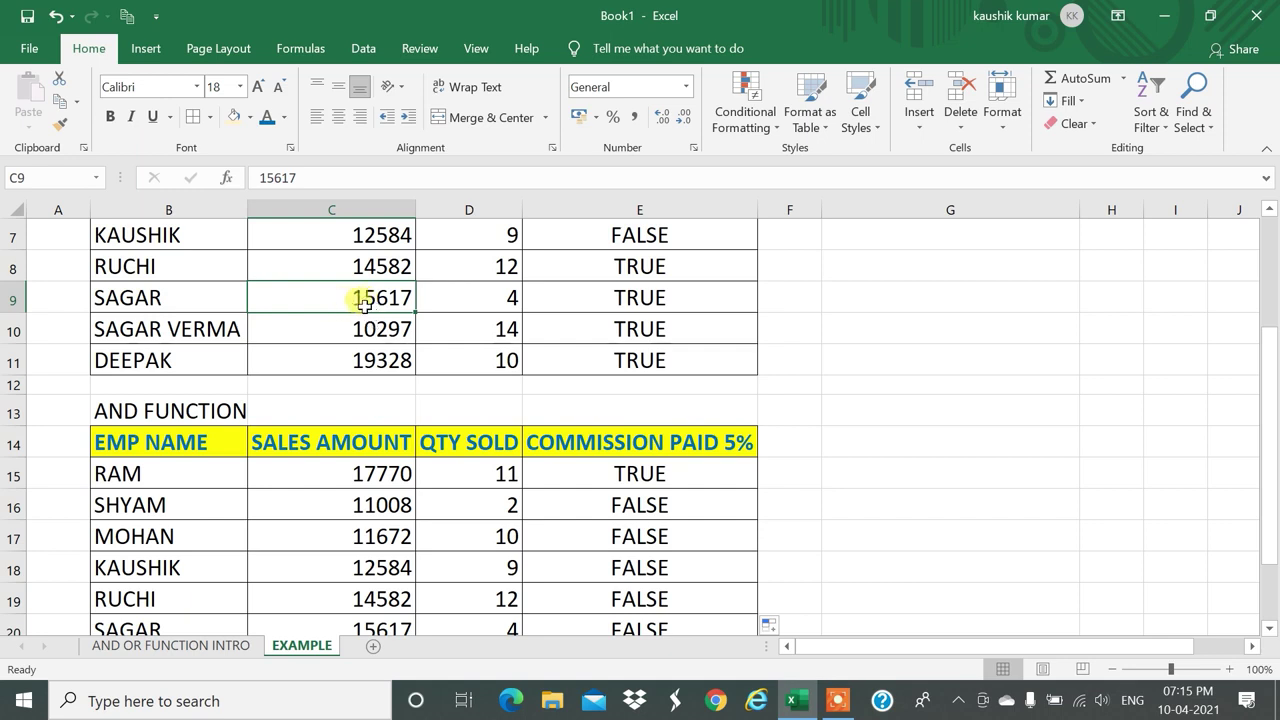
click(485, 297)
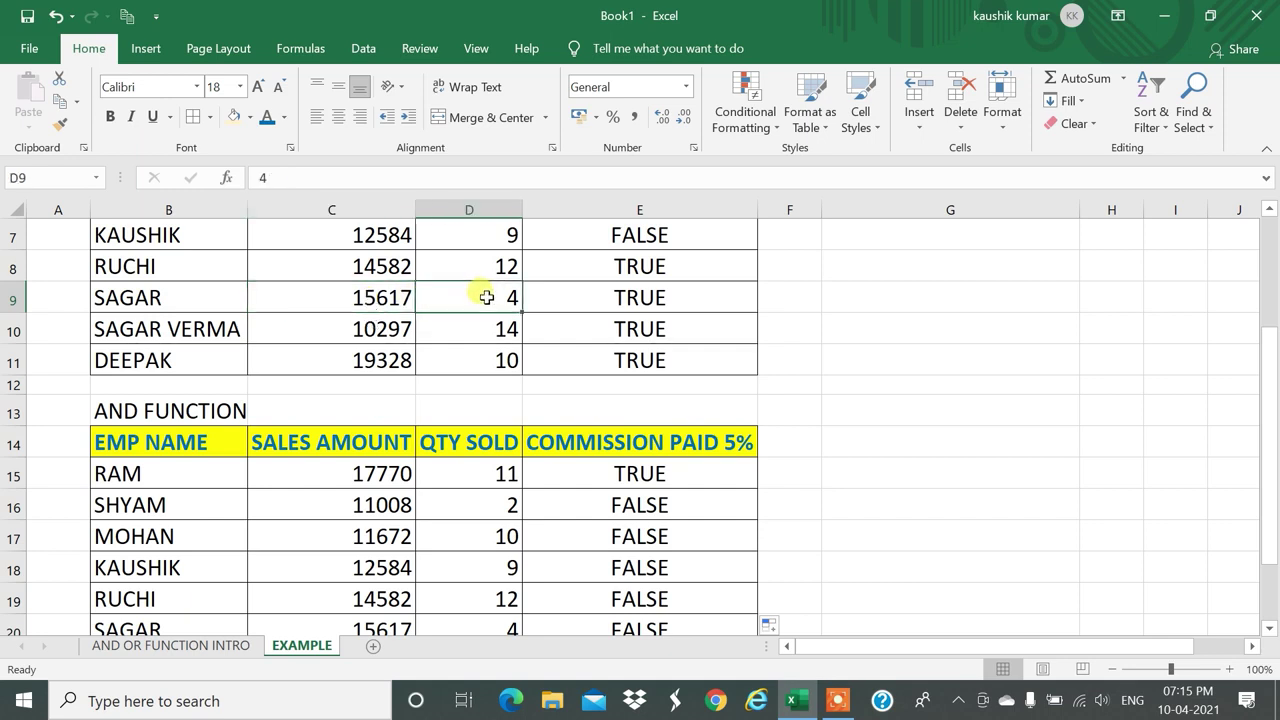
click(634, 302)
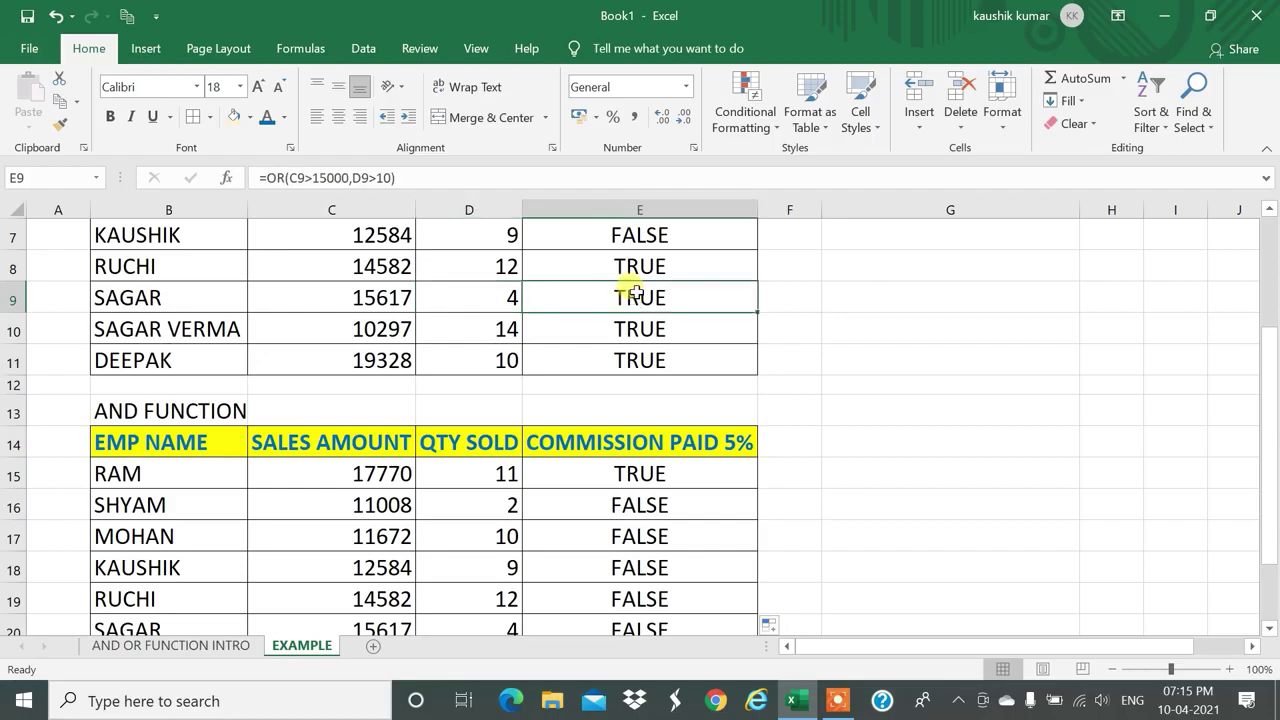
Recheck row 20's sales amount and quantity sold against both AND conditions and its commission result.
scroll(634, 300, down, 1)
click(362, 537)
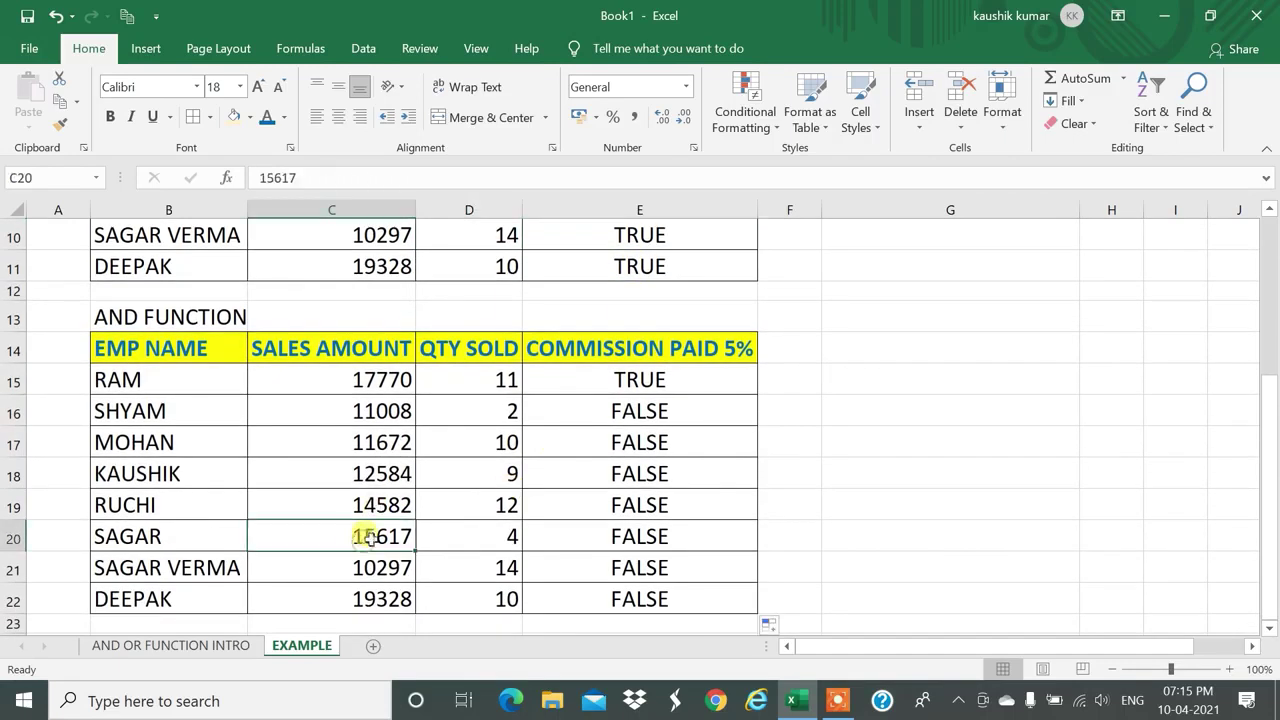
click(485, 532)
click(375, 533)
click(495, 528)
click(356, 530)
click(462, 532)
click(352, 553)
click(465, 533)
click(362, 533)
click(468, 537)
click(624, 535)
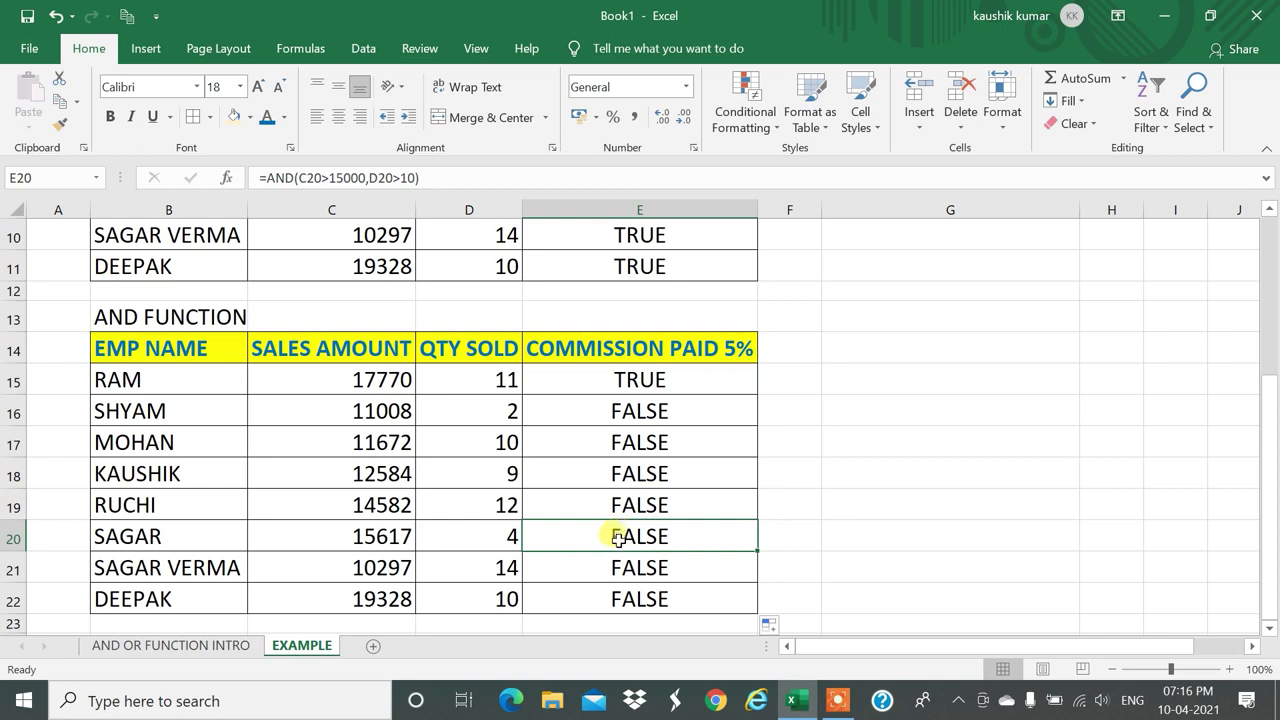
Review row 15's sales amount and quantity sold against both conditions and the AND result in E15.
click(343, 381)
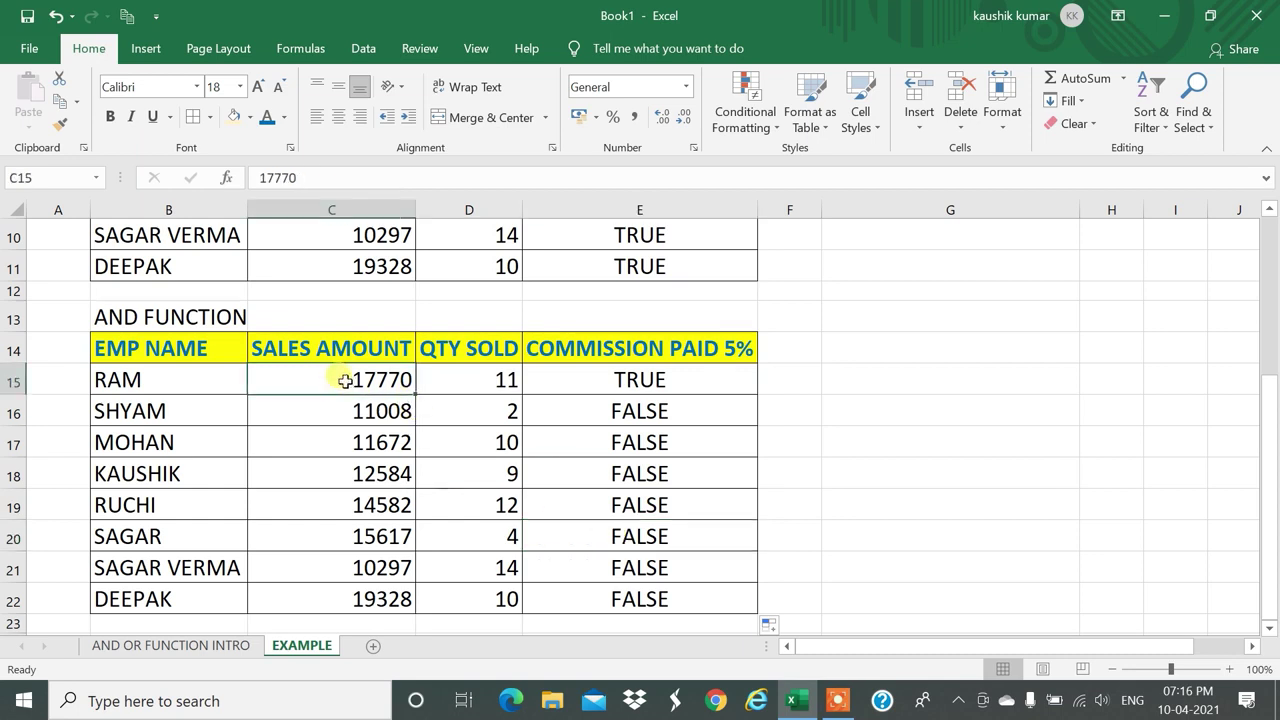
click(456, 379)
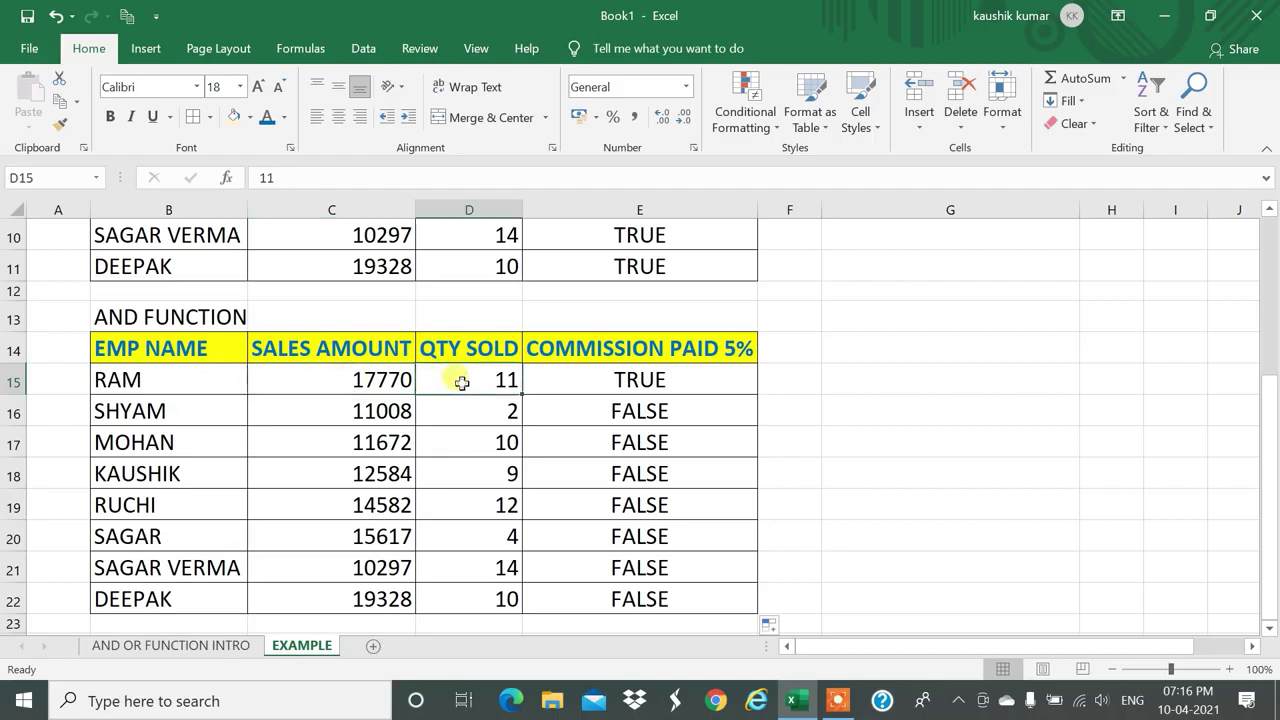
click(323, 386)
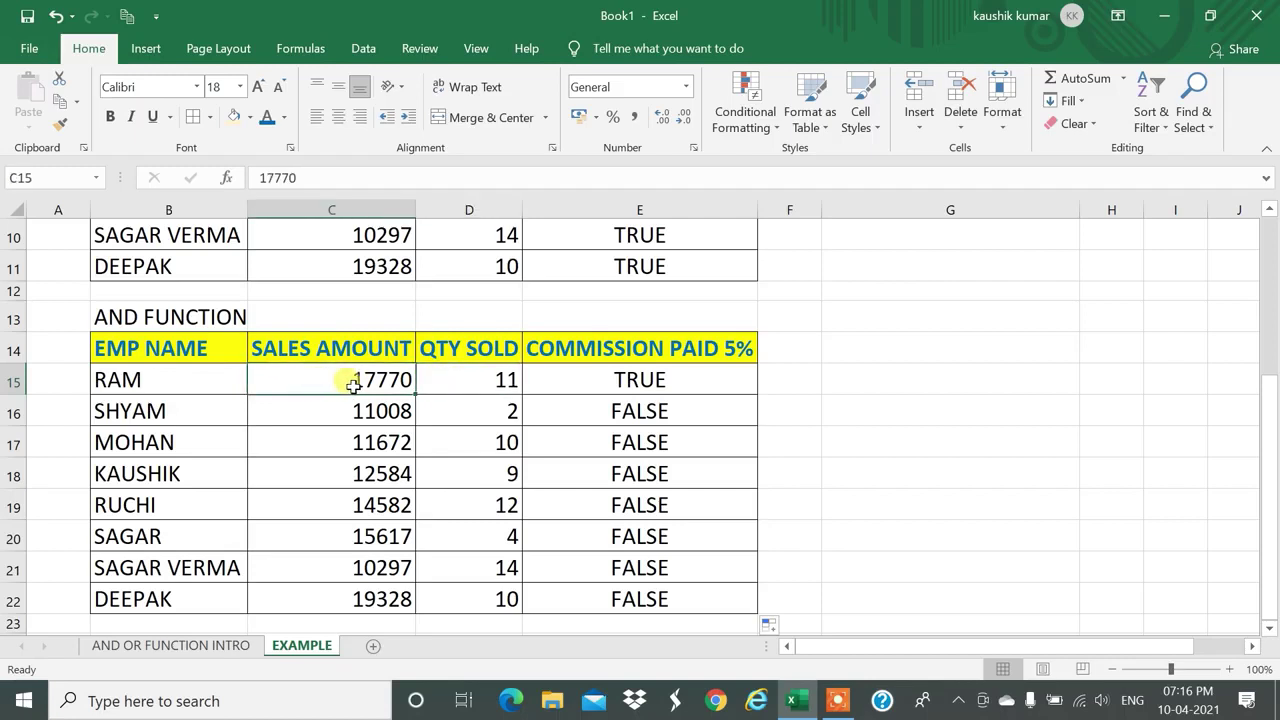
click(483, 384)
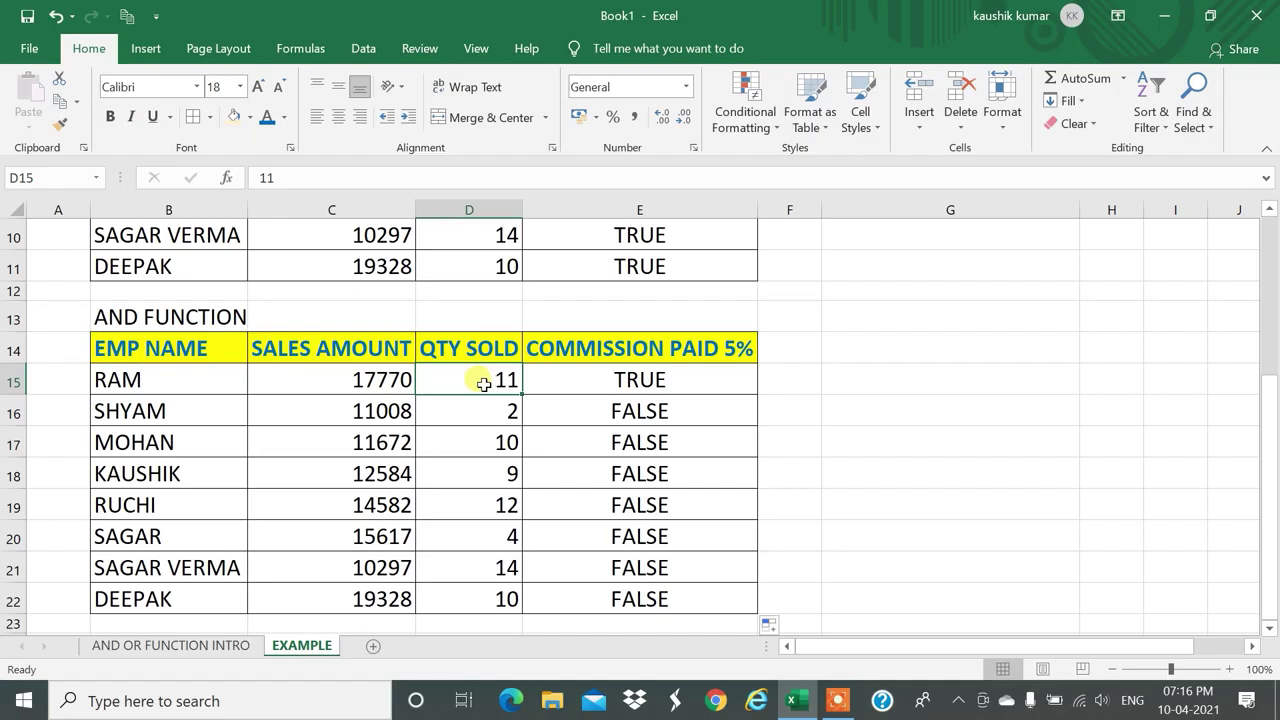
click(612, 379)
Compare row 9's sales amount, quantity sold and OR result with the AND result in row 20.
scroll(66, 440, up, 2)
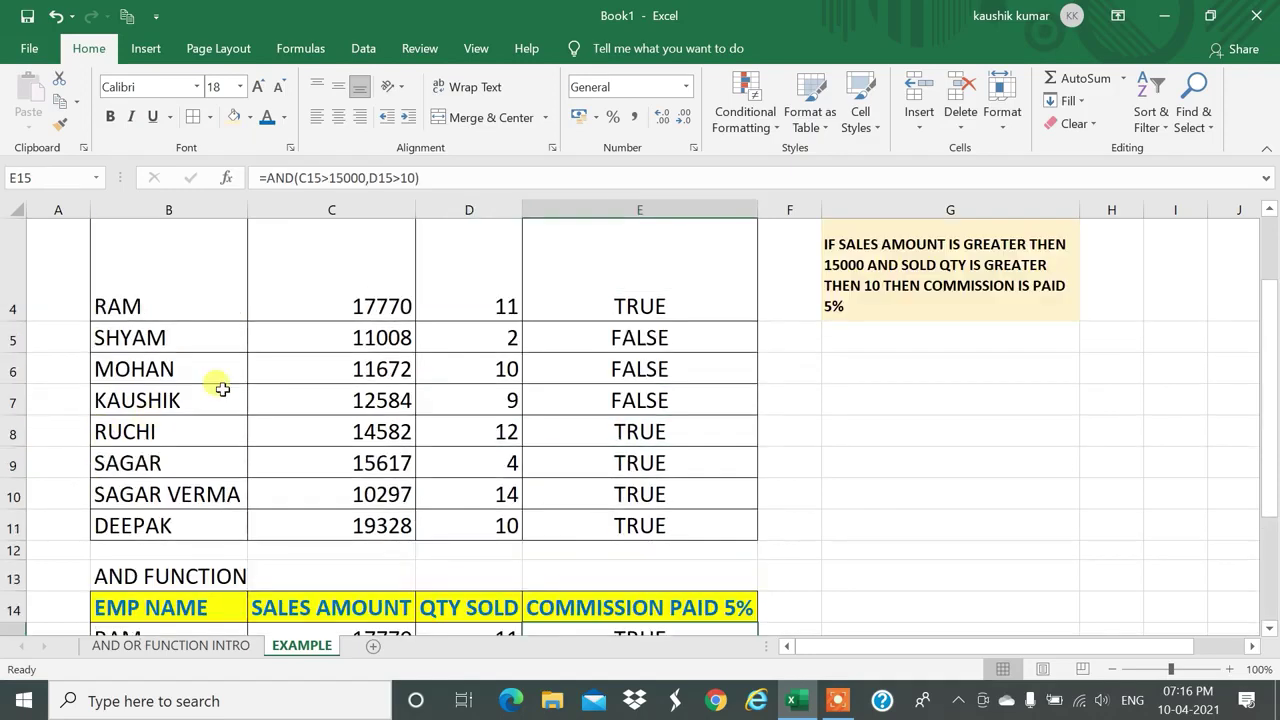
scroll(337, 397, down, 1)
scroll(338, 400, down, 1)
click(378, 295)
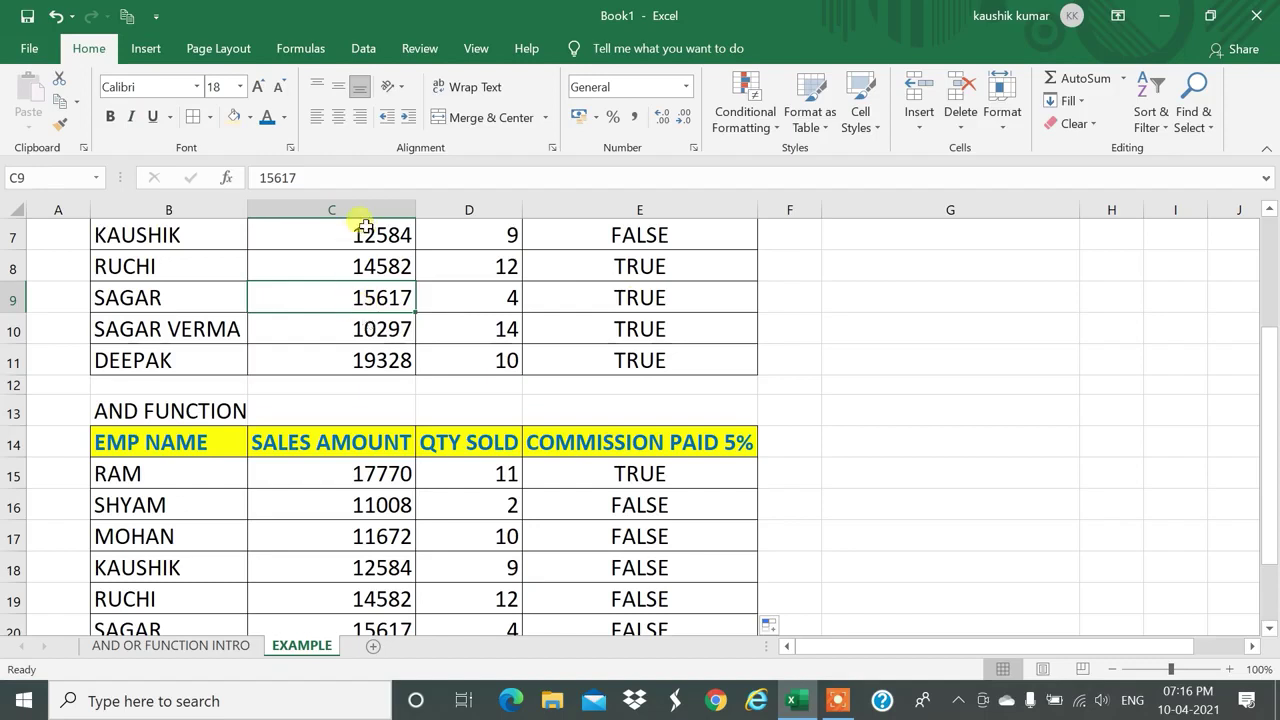
click(460, 300)
click(318, 302)
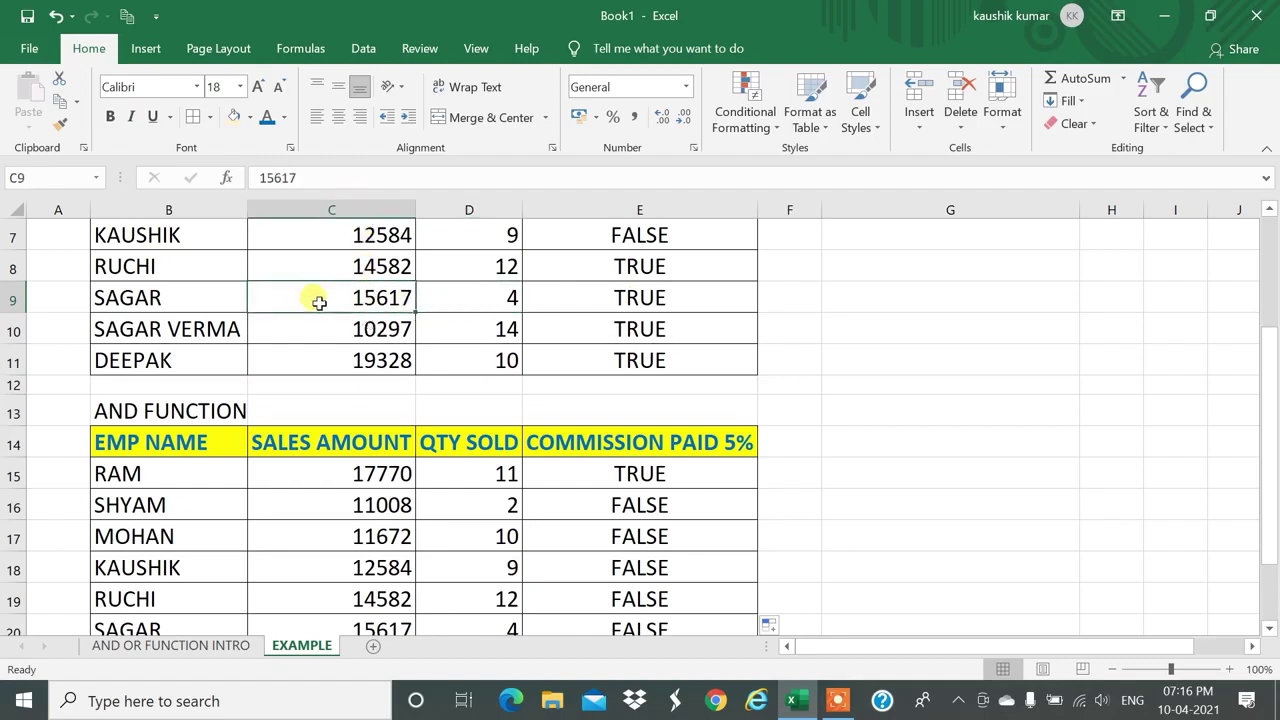
click(658, 296)
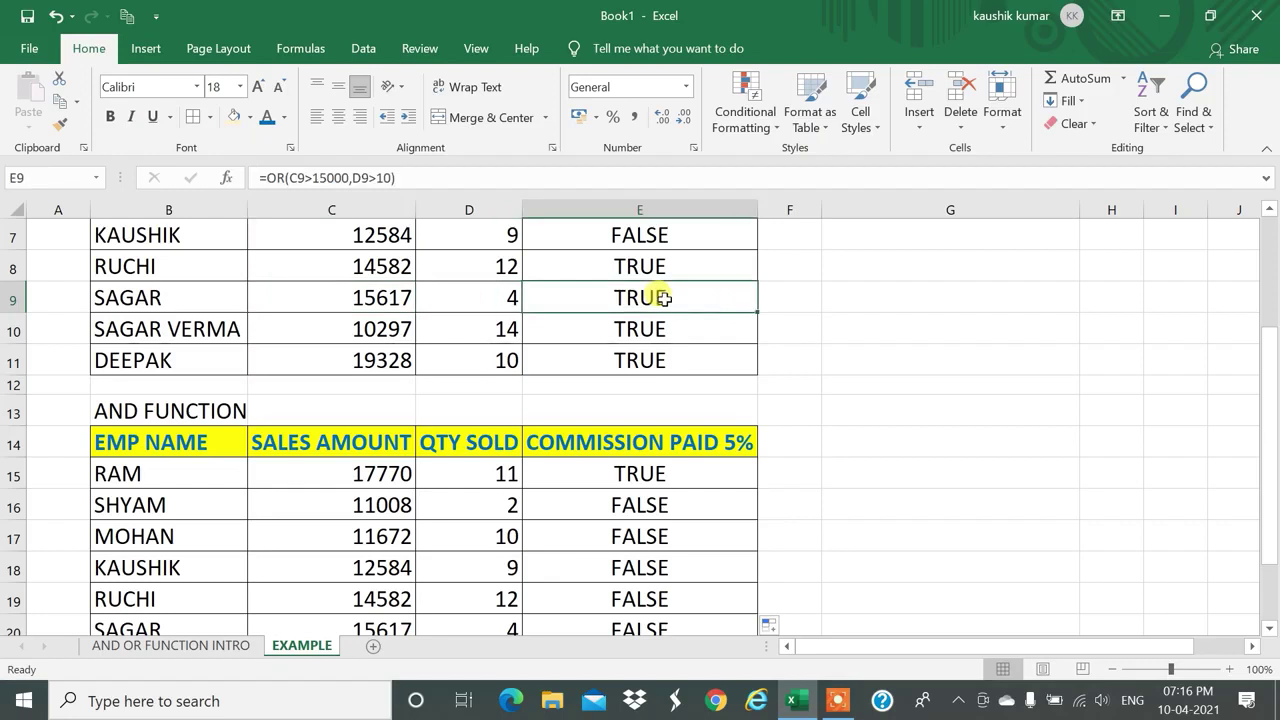
scroll(536, 540, down, 1)
scroll(536, 540, down, 2)
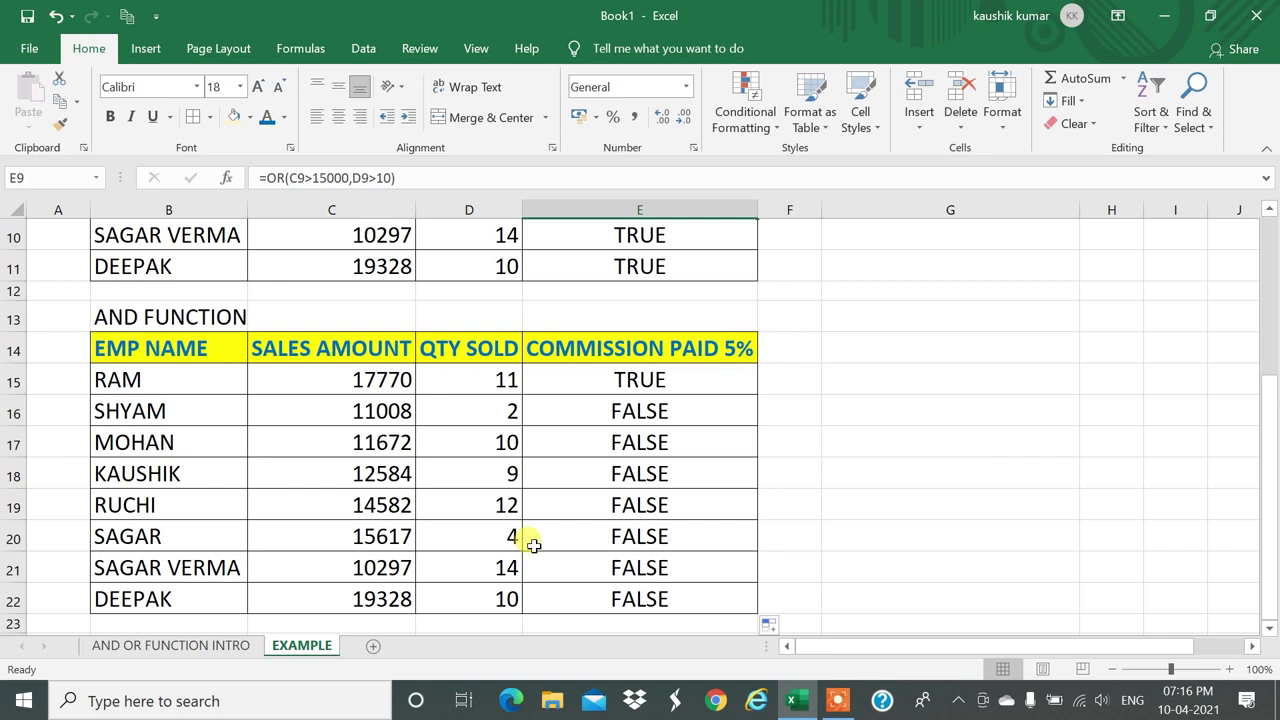
Review the OR results in E4:E11 against the commission condition in G4.
scroll(534, 545, up, 3)
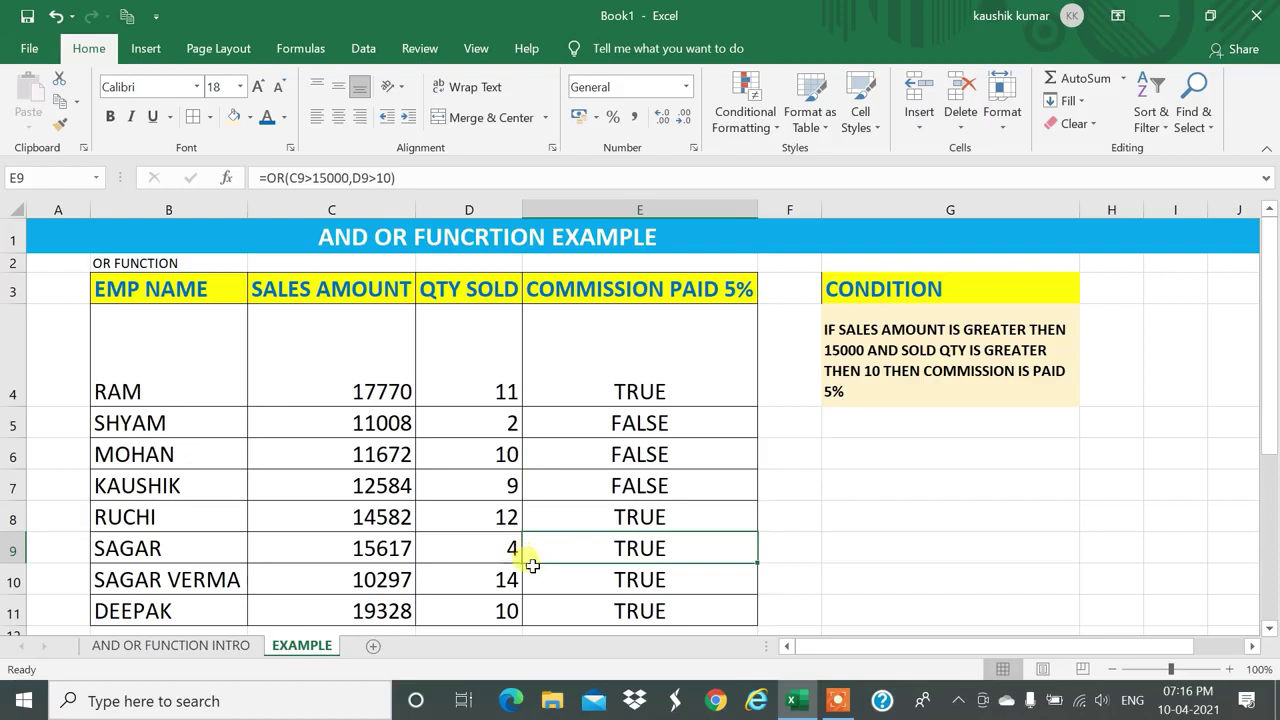
click(614, 330)
drag(619, 387, 617, 606)
drag(573, 353, 603, 606)
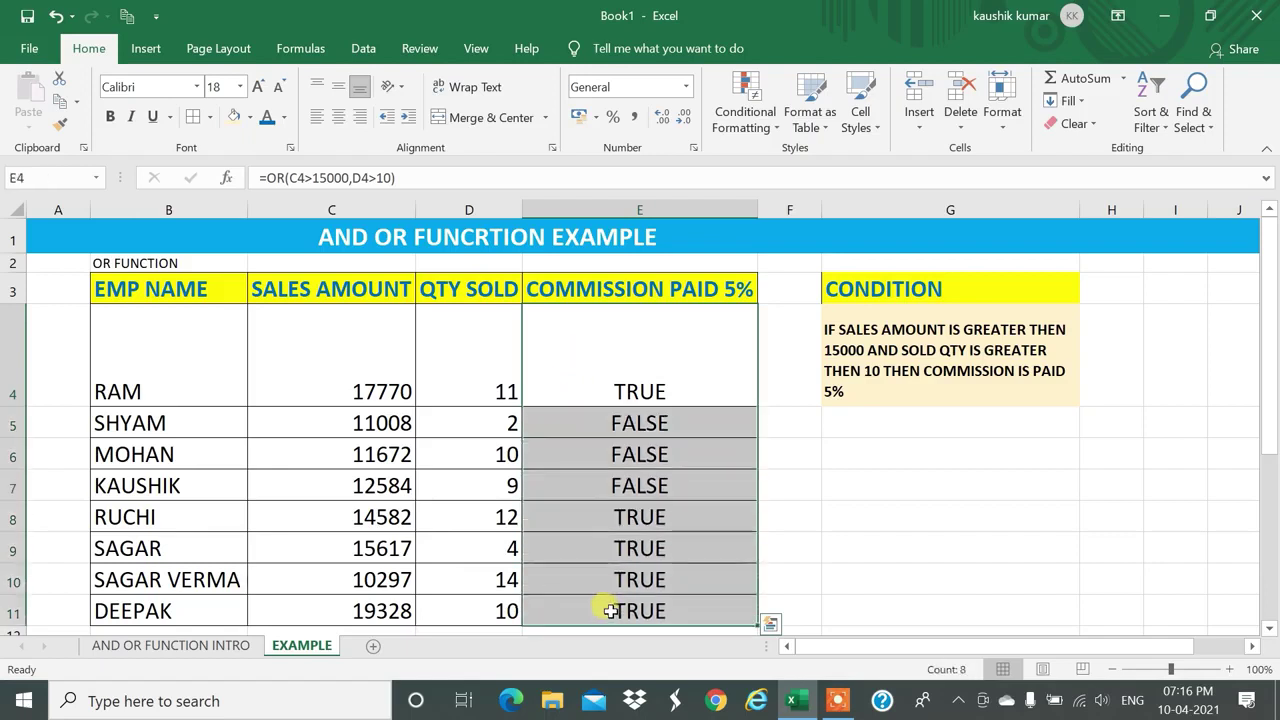
click(836, 443)
click(830, 395)
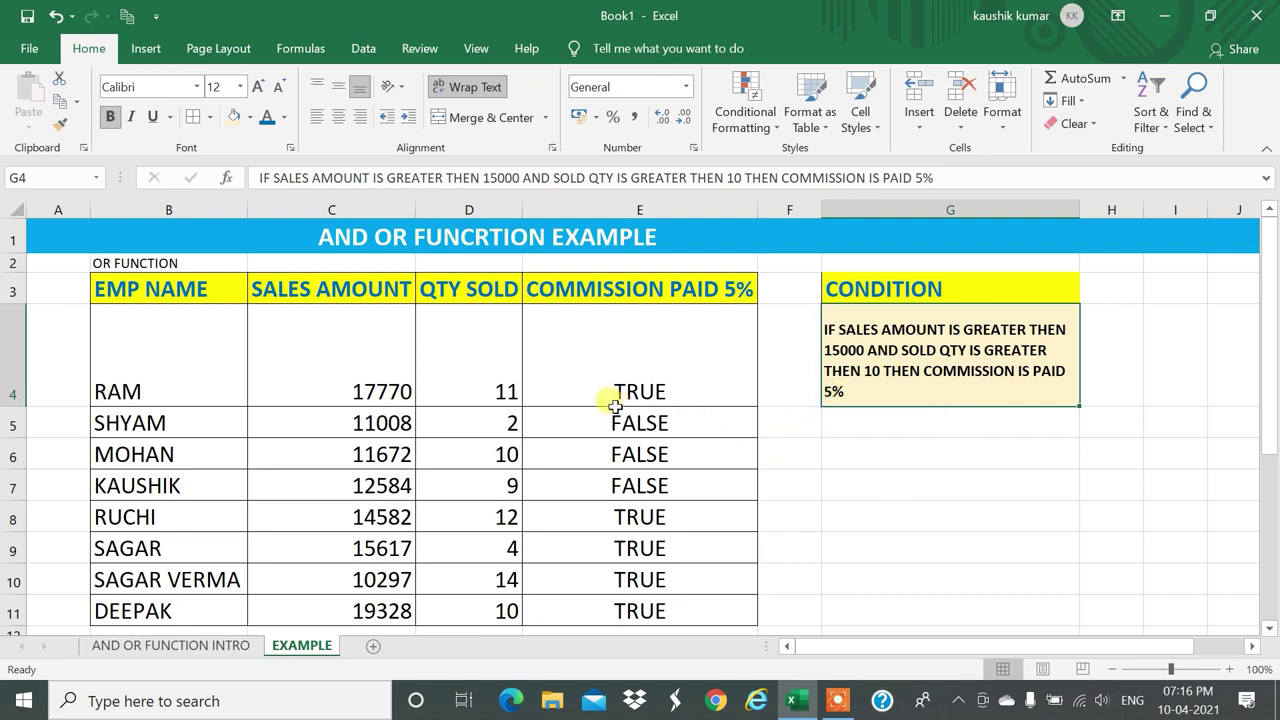
Clear the commission results from E4:E11 in the OR table and E15:E22 in the AND table.
drag(617, 343, 651, 625)
drag(609, 314, 623, 606)
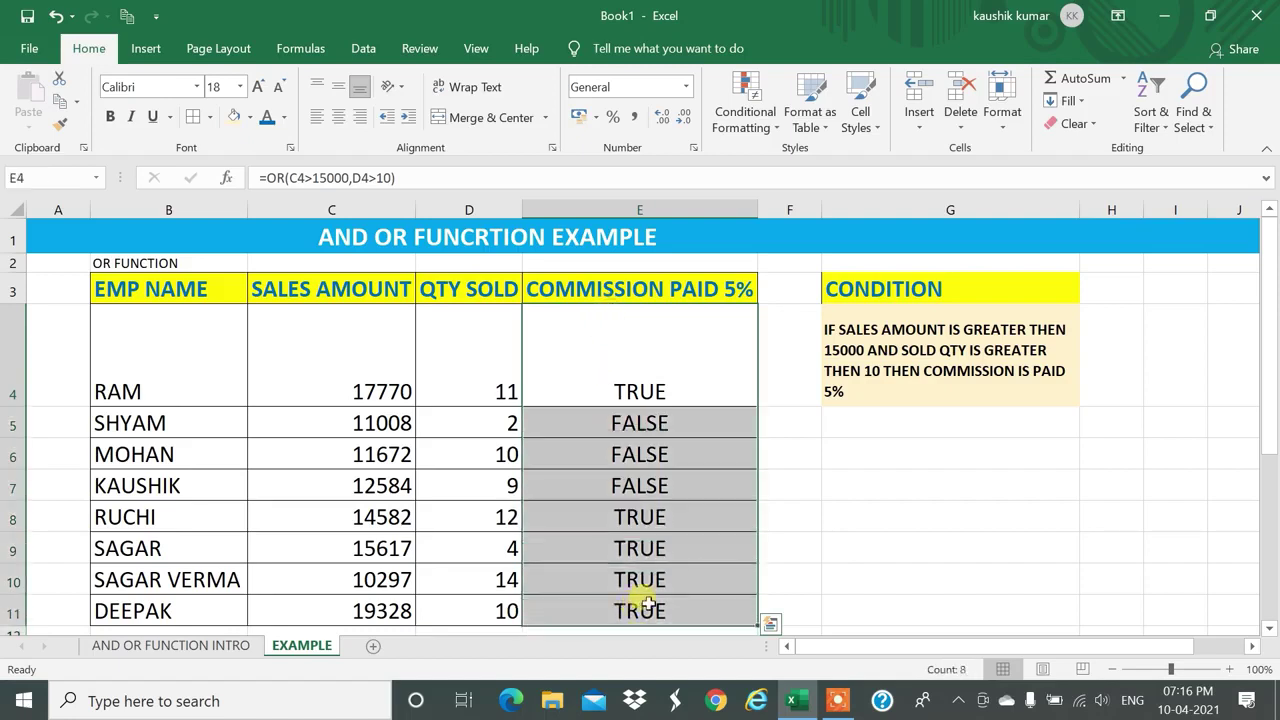
key(Delete)
scroll(674, 571, down, 3)
drag(610, 380, 628, 518)
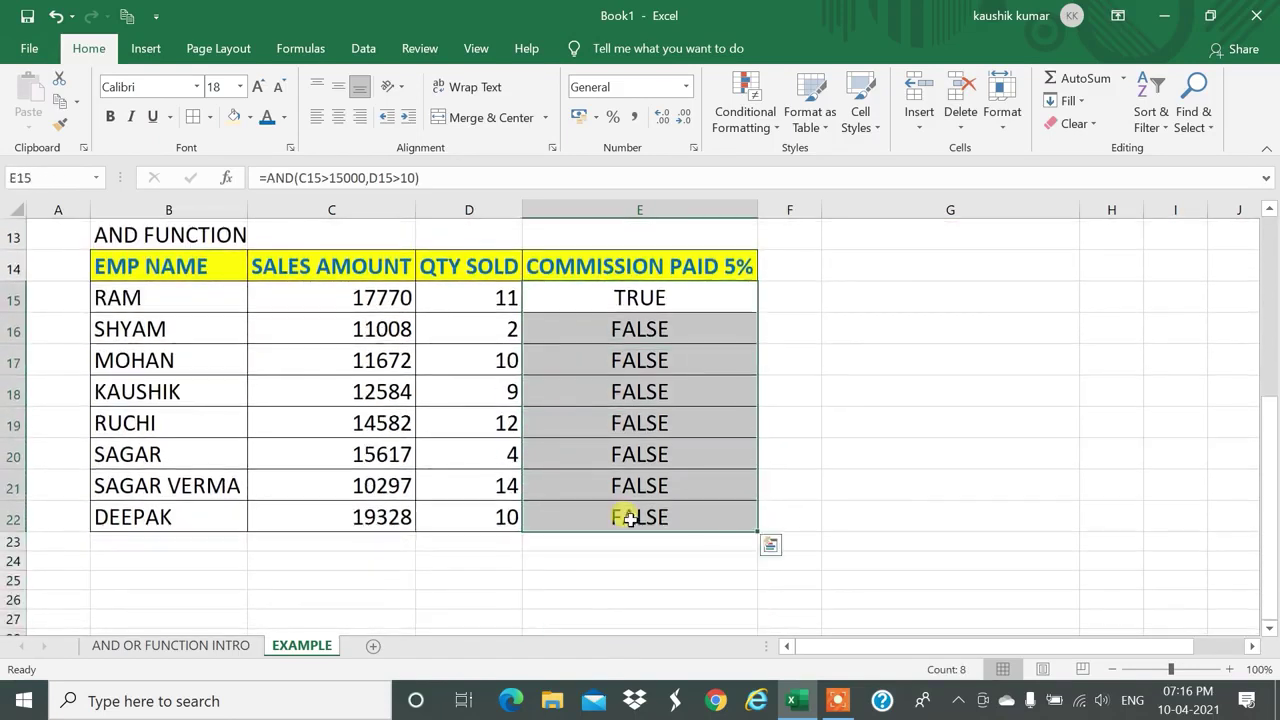
key(Delete)
Begin an IF formula in E4 for the first employee's commission in the OR table.
scroll(622, 522, up, 4)
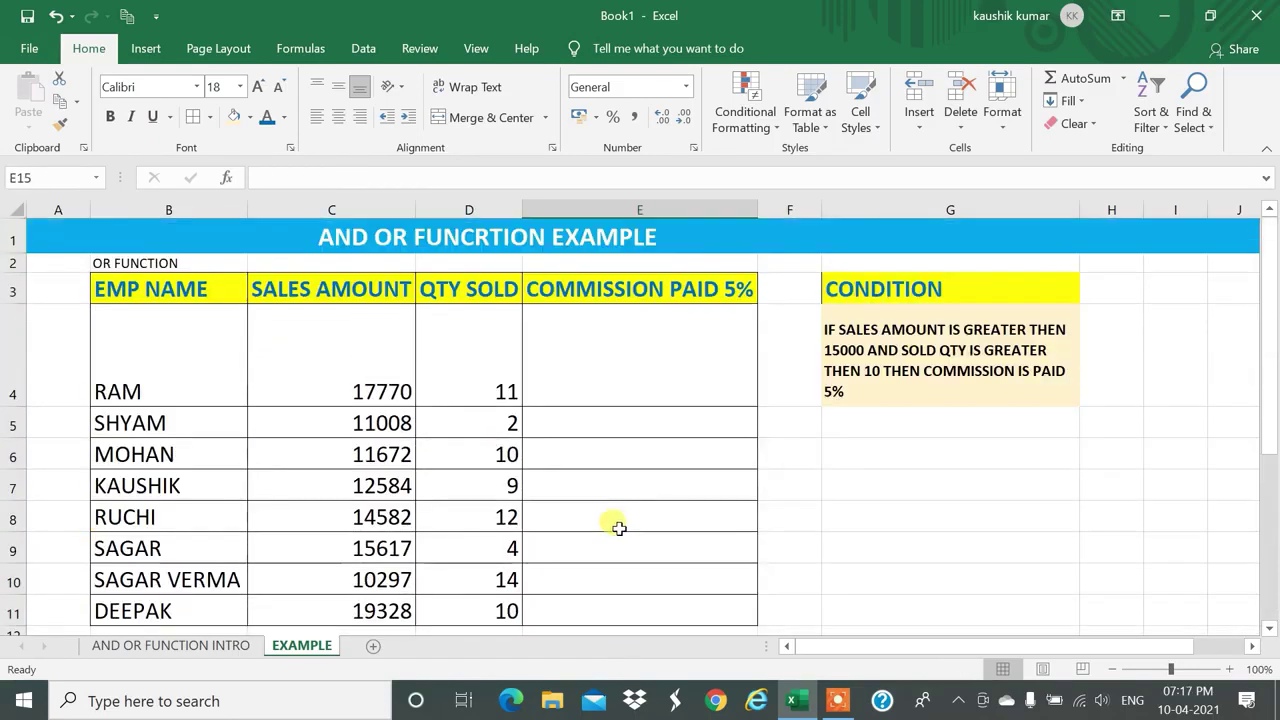
click(650, 361)
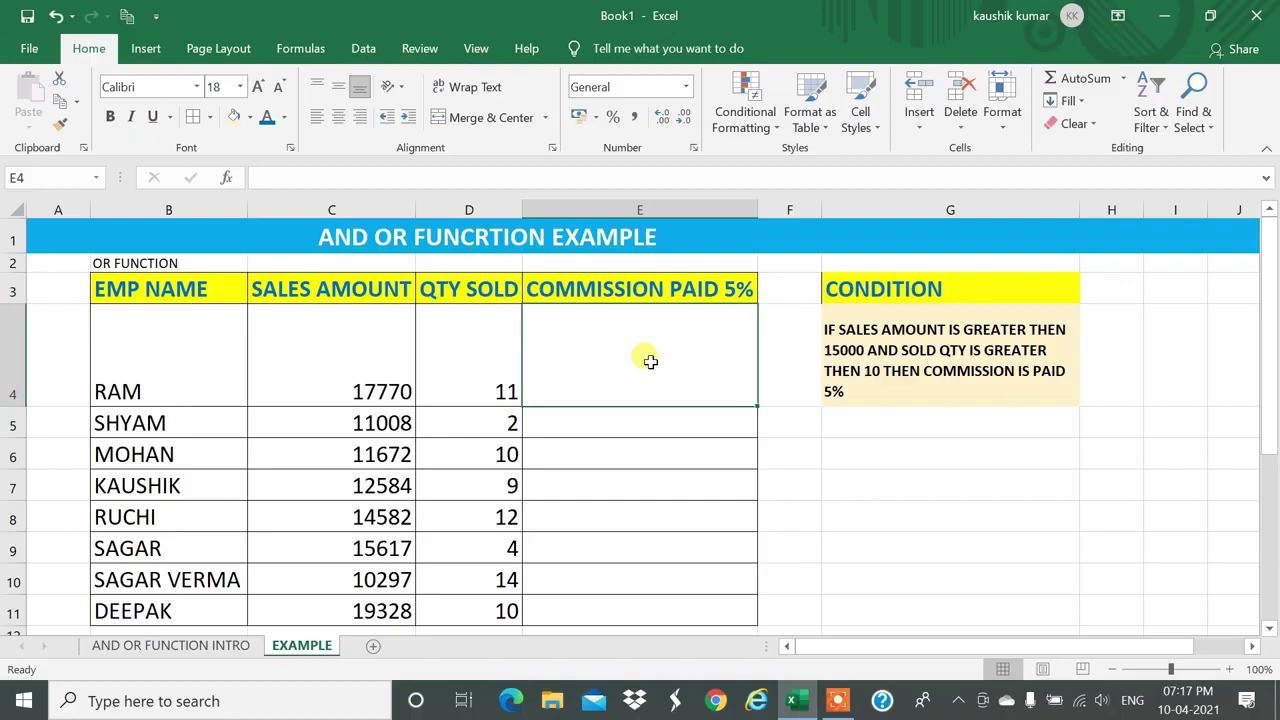
text(=)
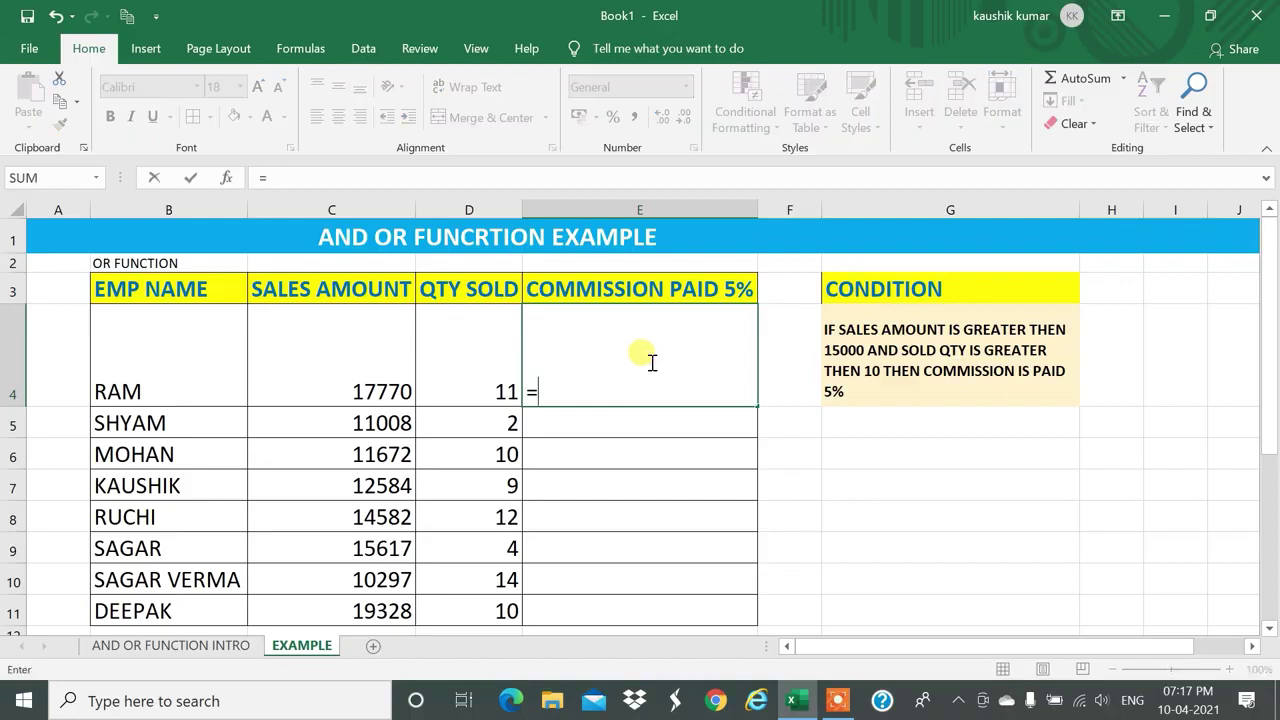
text(IF()
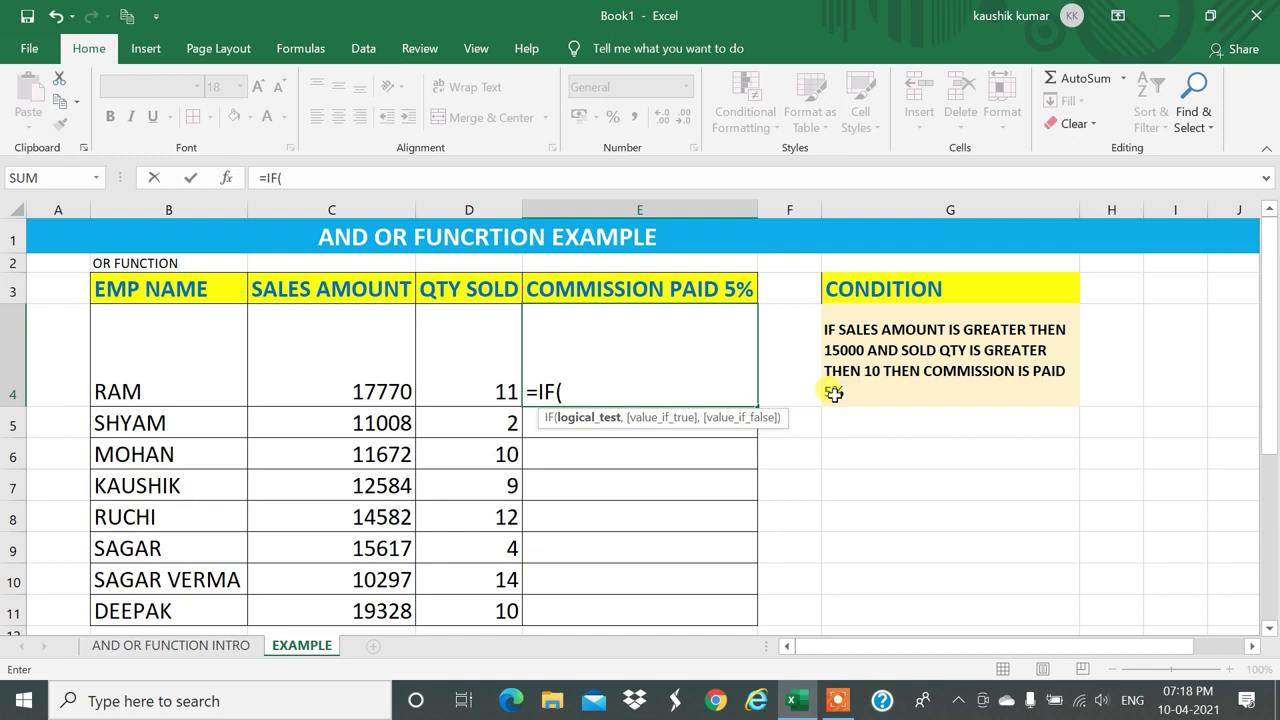
text(OR()
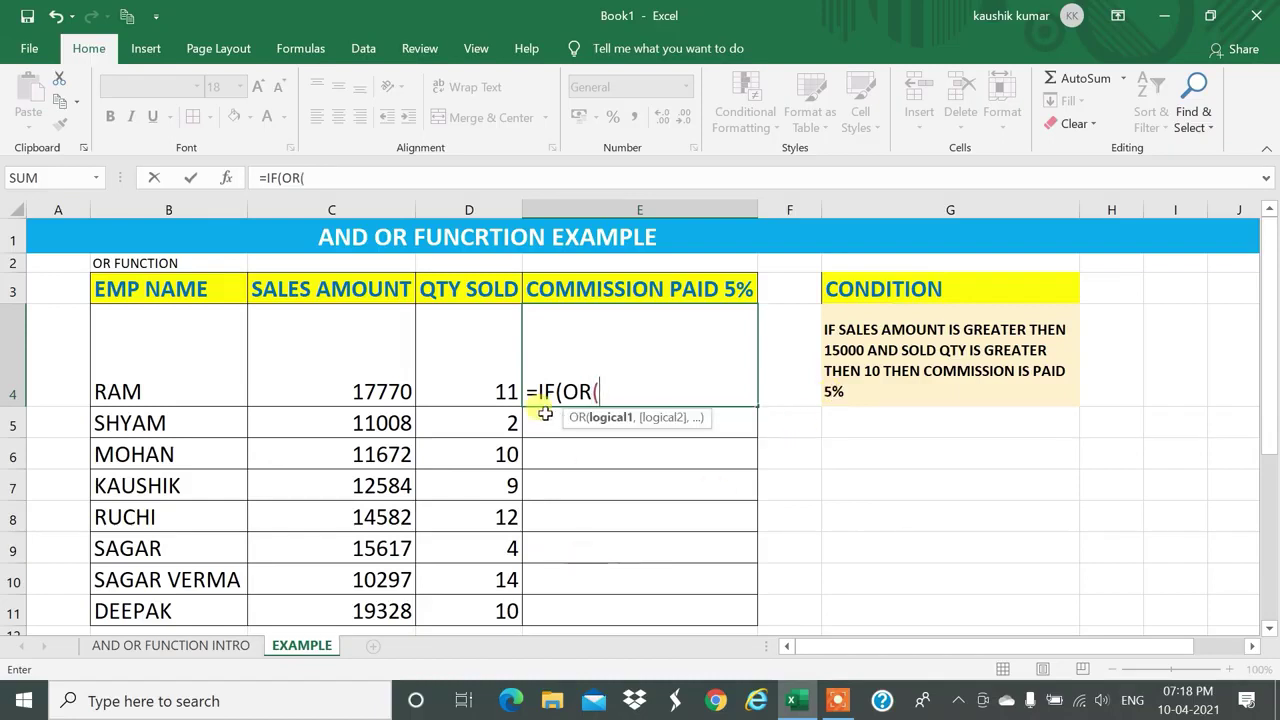
key(BackSpace)
key(BackSpace)
key(BackSpace)
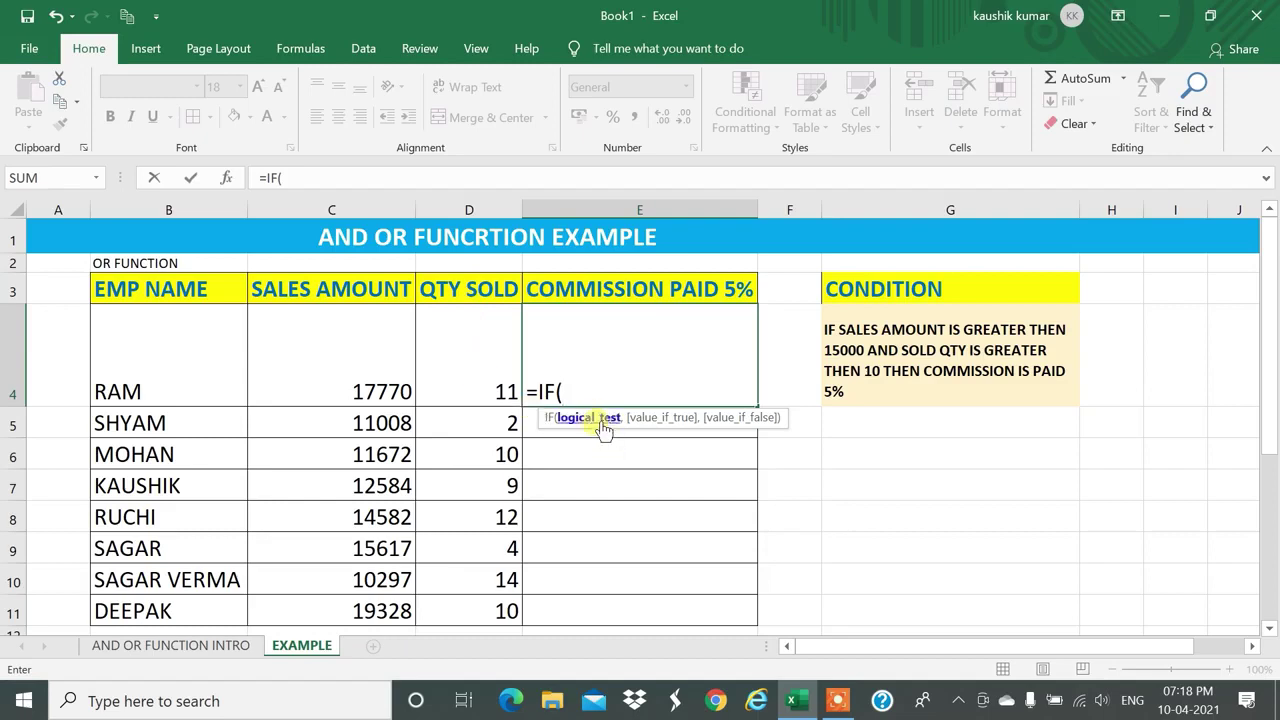
Enter OR(C4>15000,D4>10) as the logical test of E4's IF formula.
text(OR()
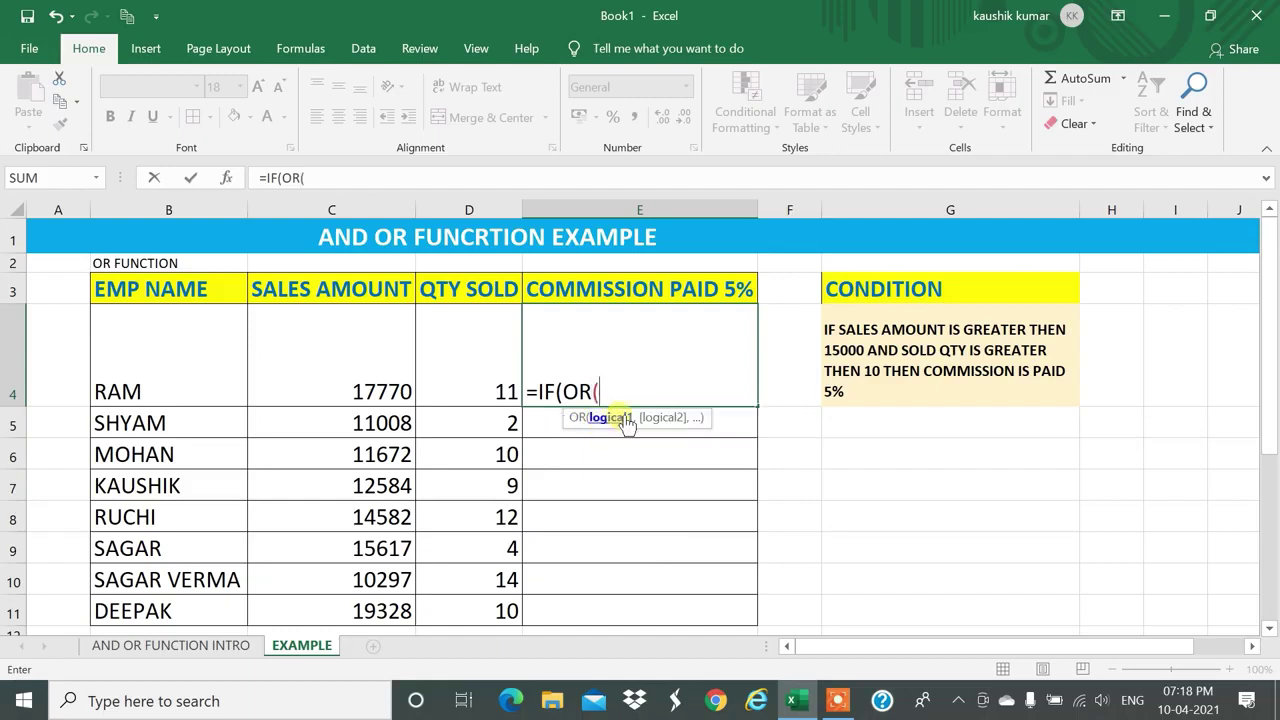
click(358, 364)
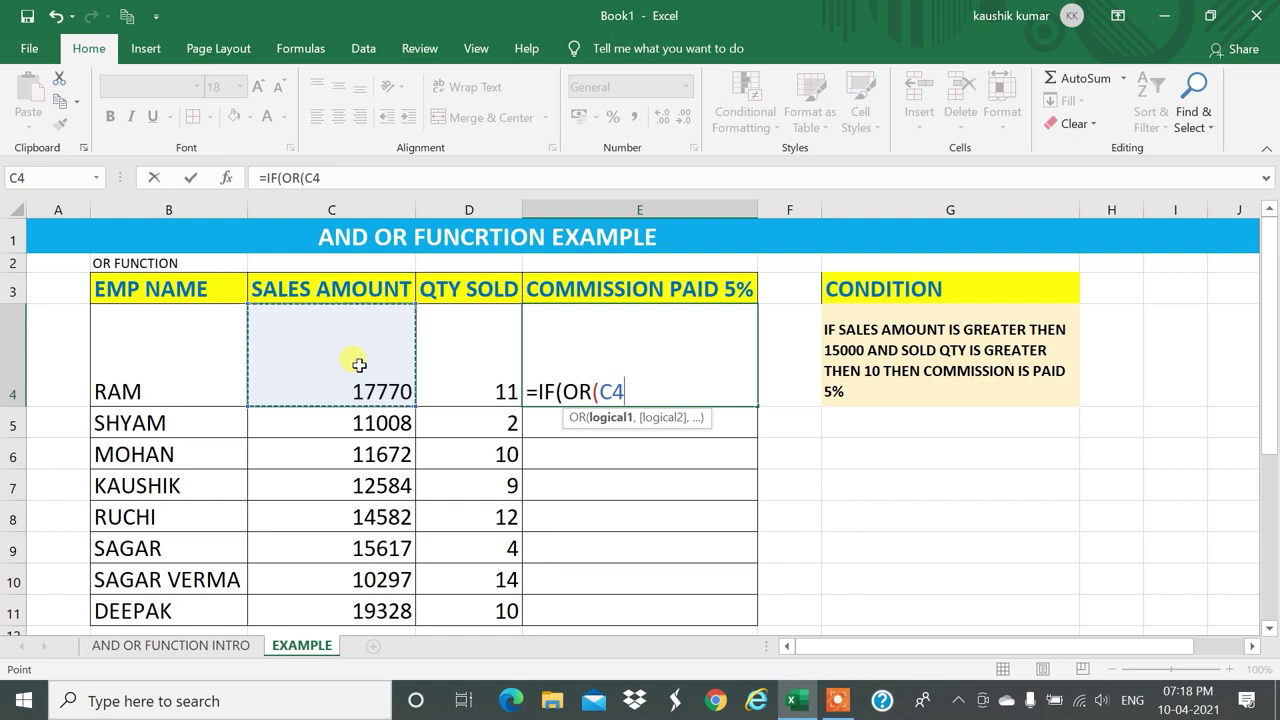
text(>)
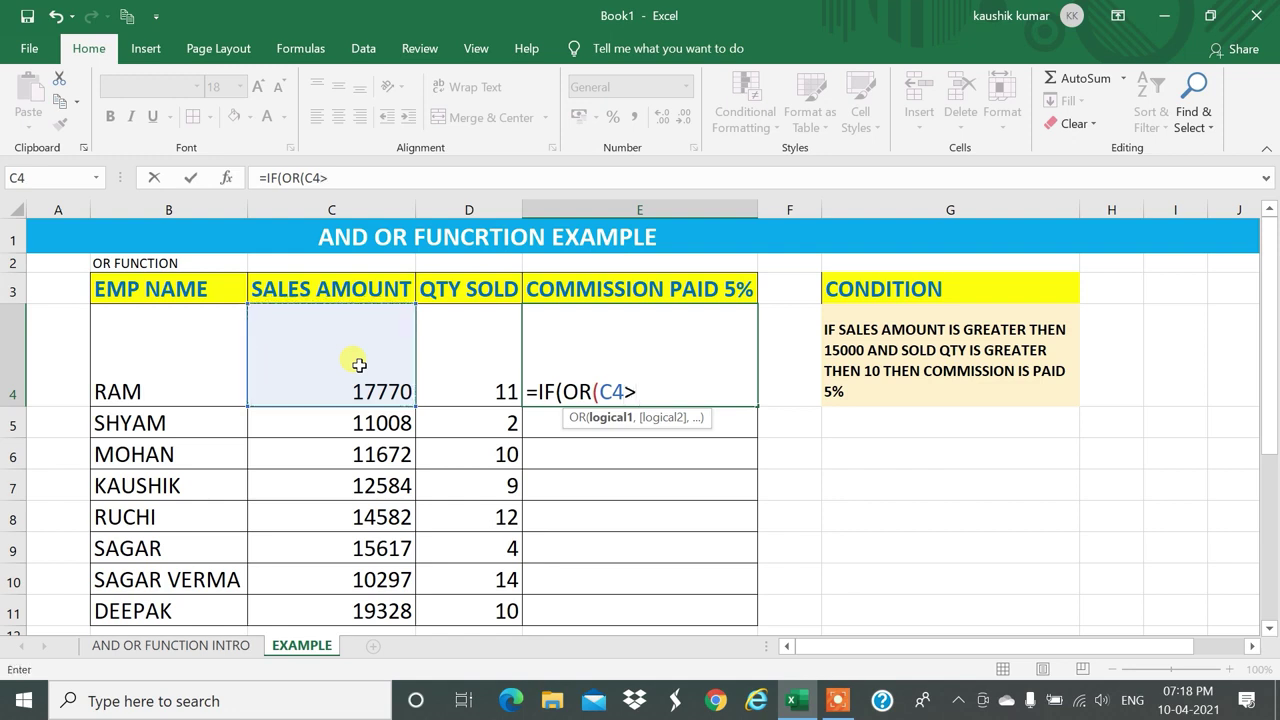
text(150000)
key(BackSpace)
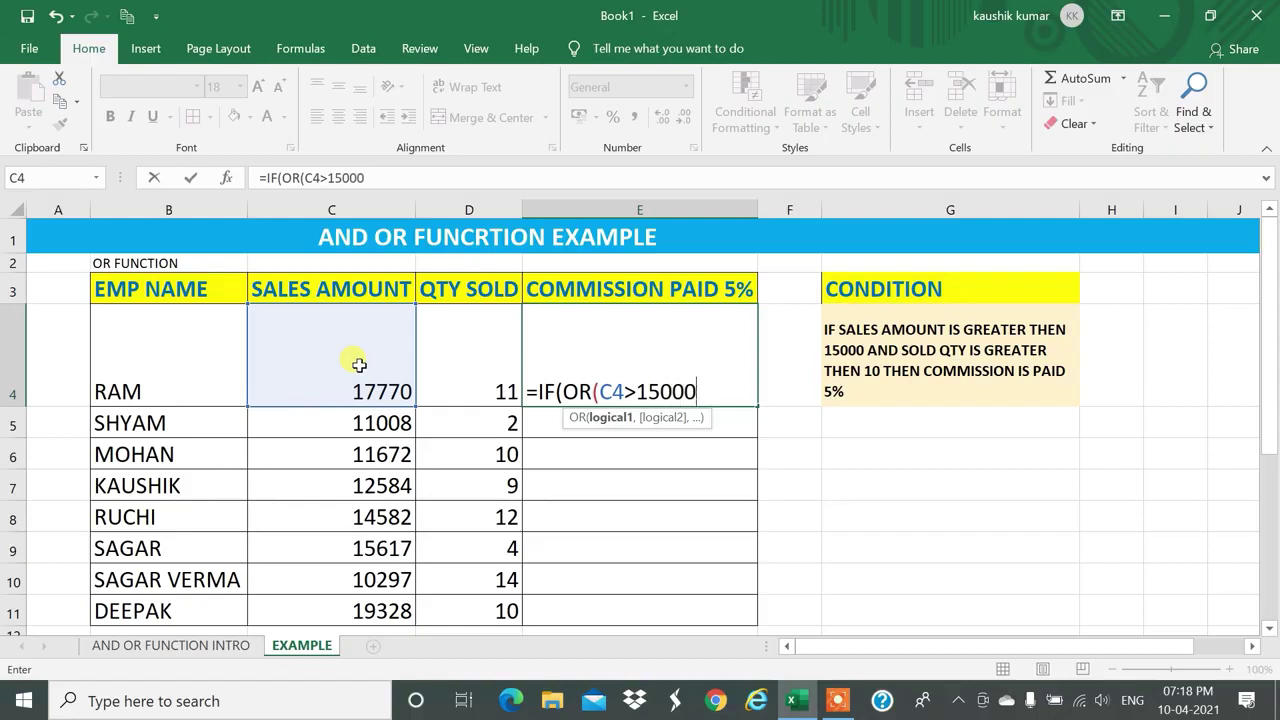
text(,)
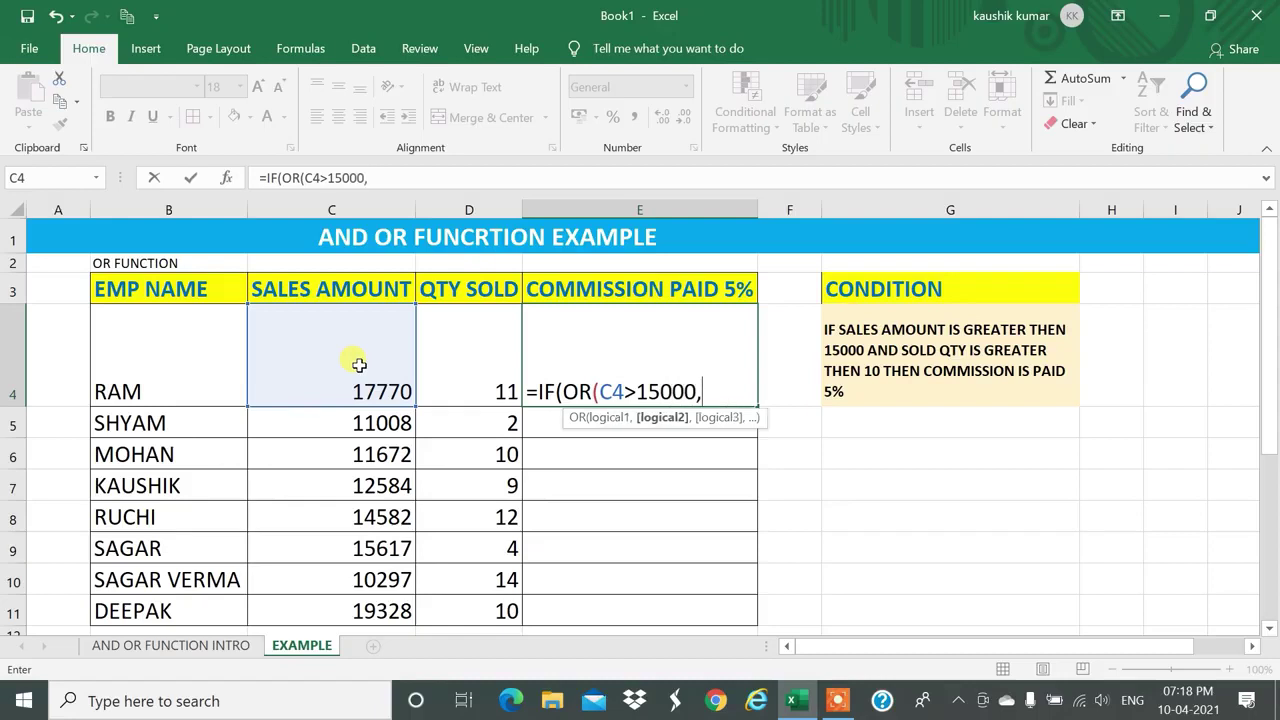
click(494, 373)
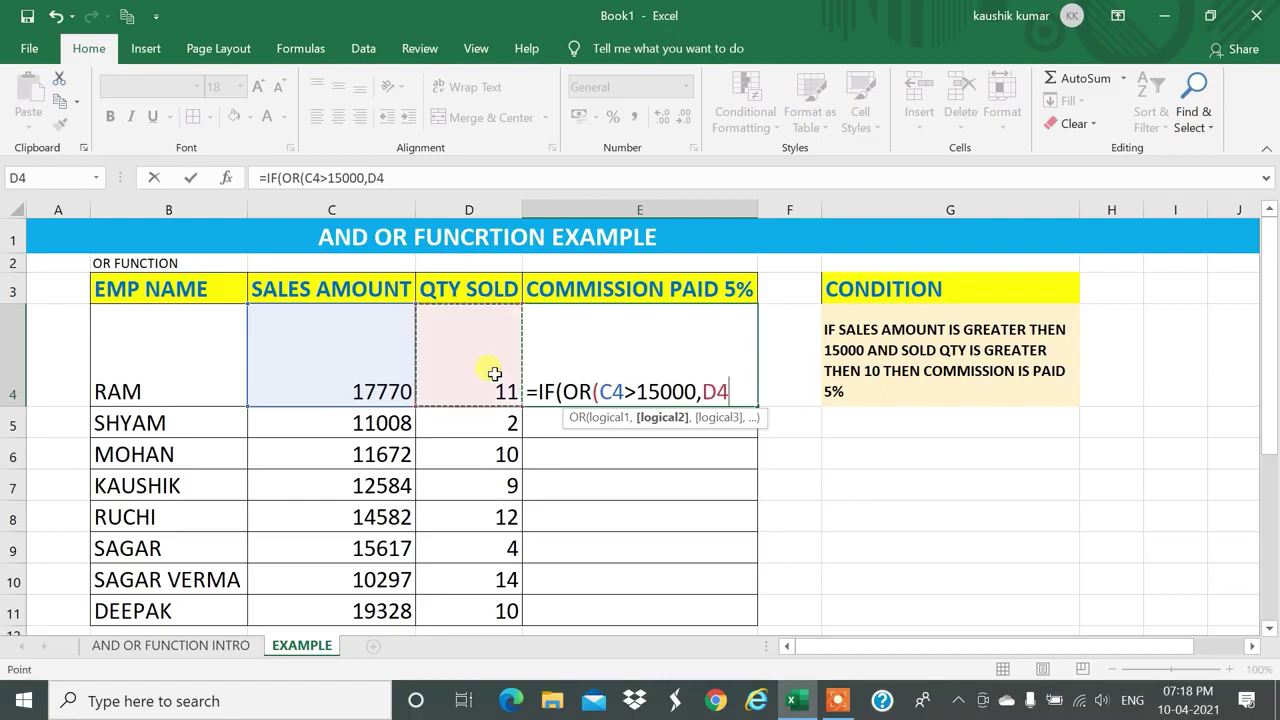
text(>10)
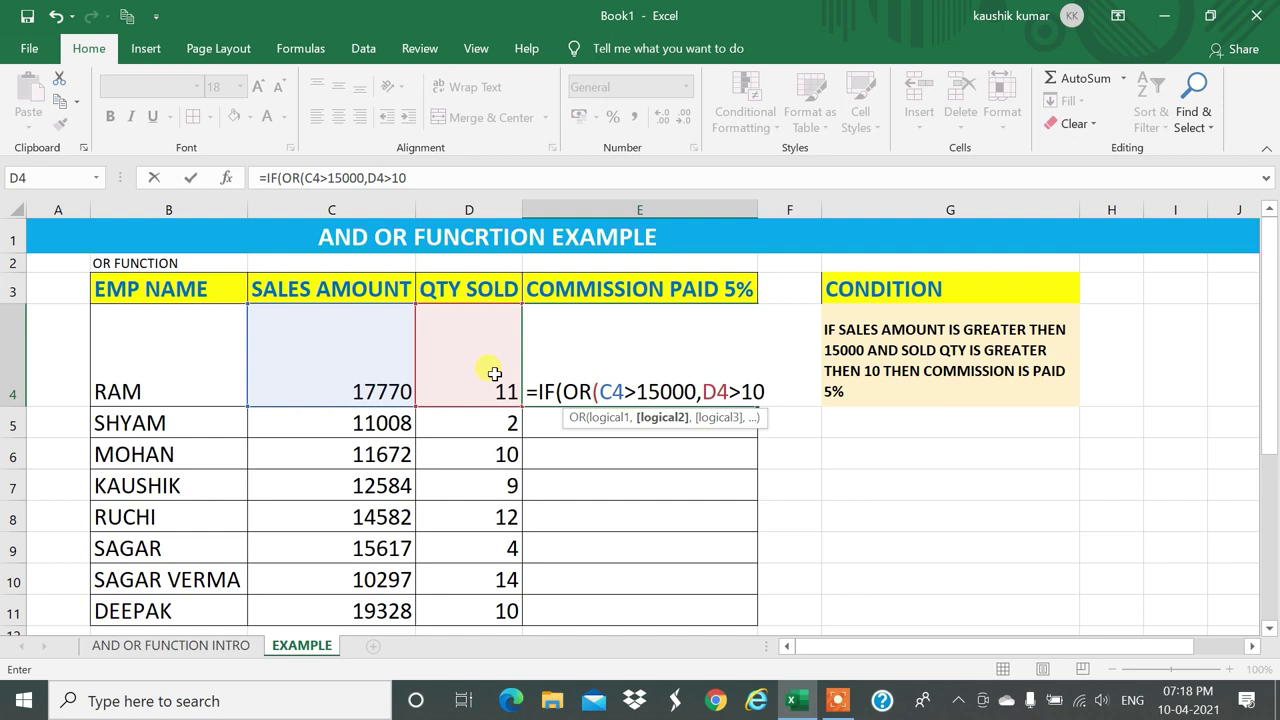
text())
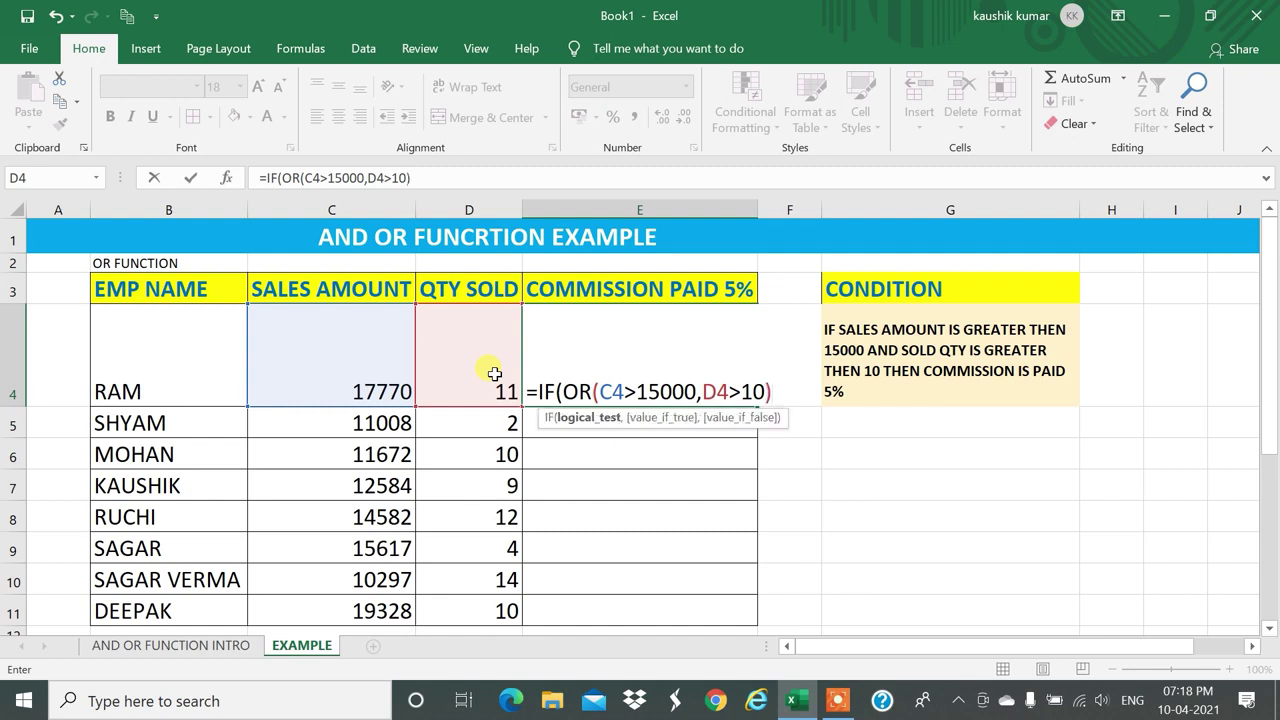
Complete E4's IF formula with 5% as the value if true and 0% as the value if false.
text(,)
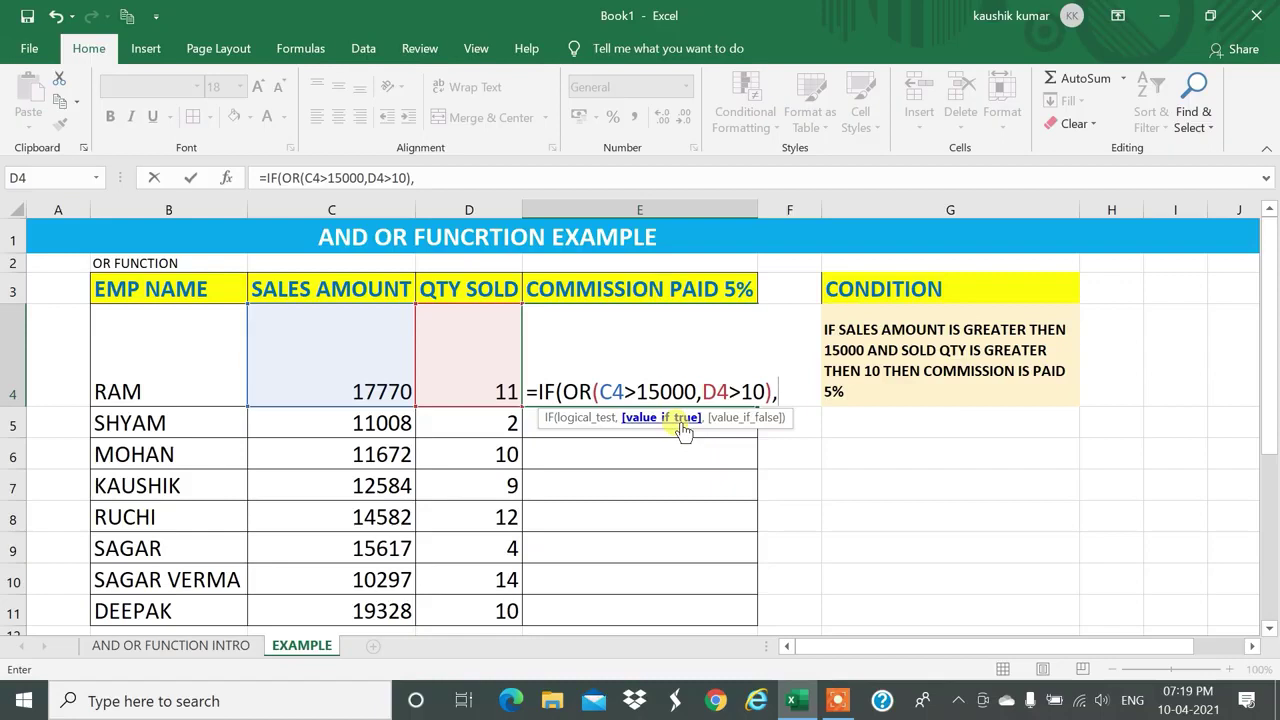
text(5%,)
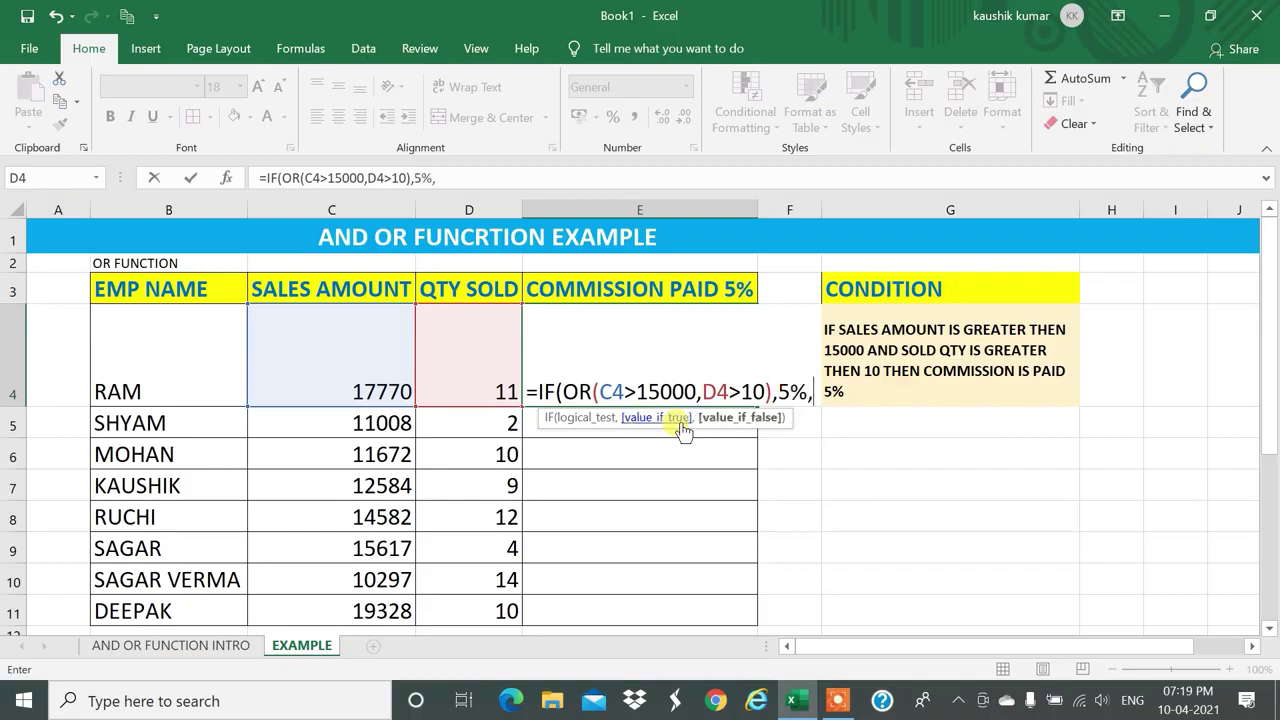
text(0%)
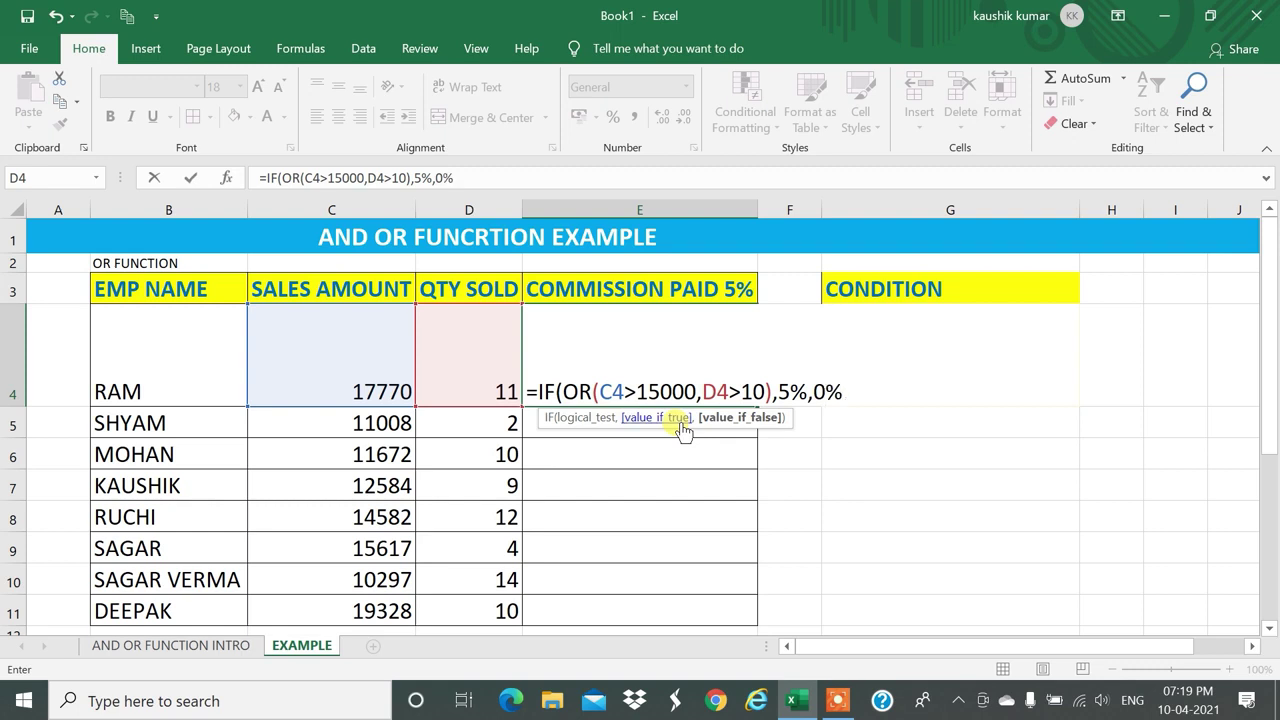
text())
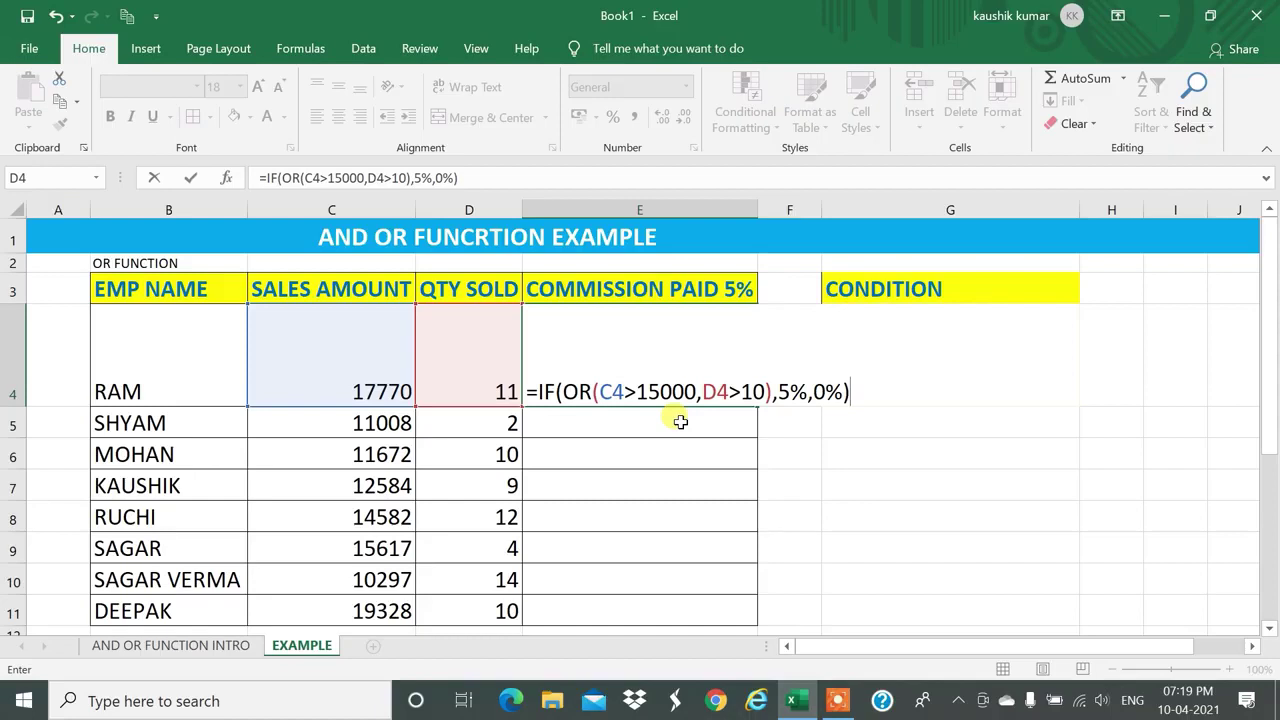
key(ctrl+Return)
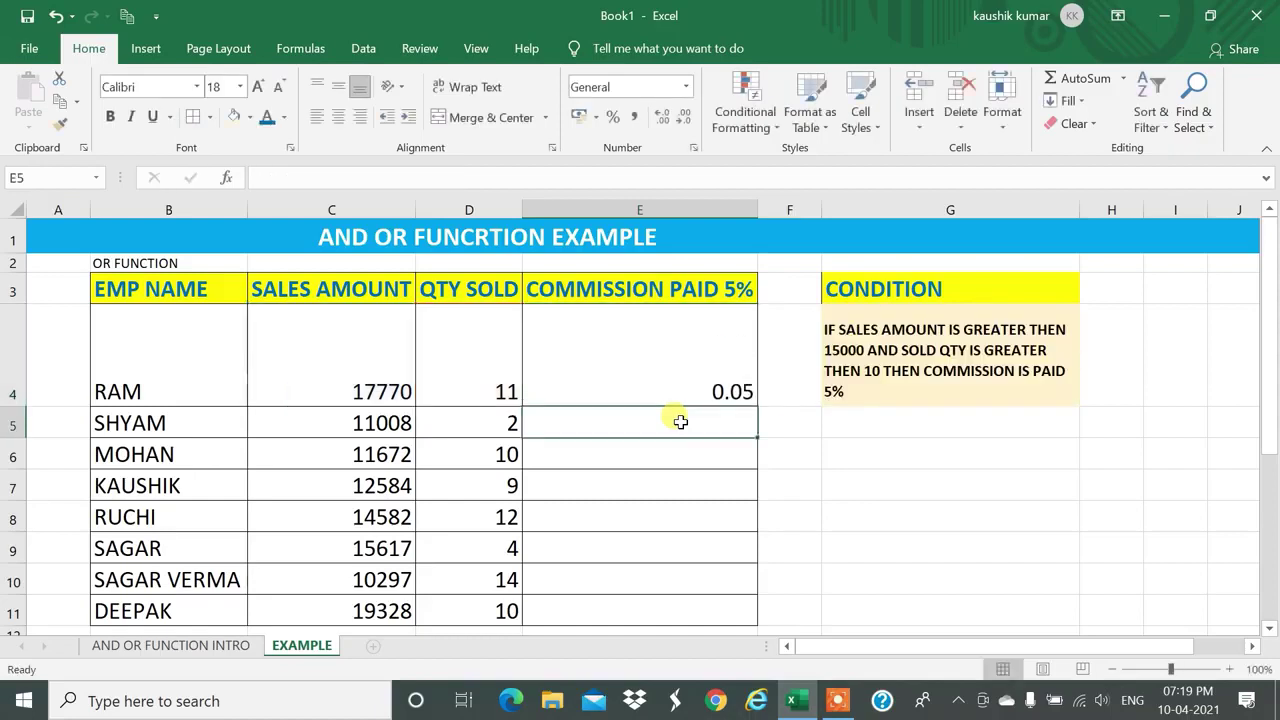
Format the commission cells E4:E11 as percentages.
scroll(690, 418, down, 1)
click(574, 253)
drag(566, 369, 547, 522)
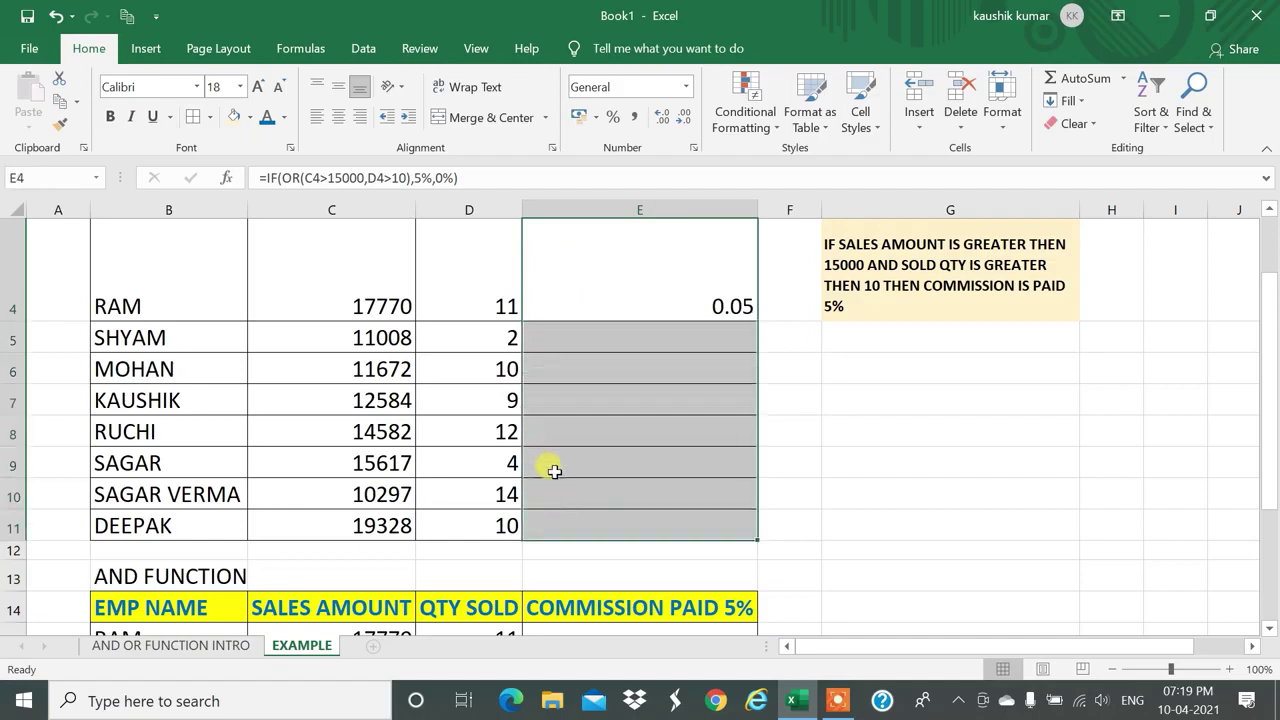
click(612, 120)
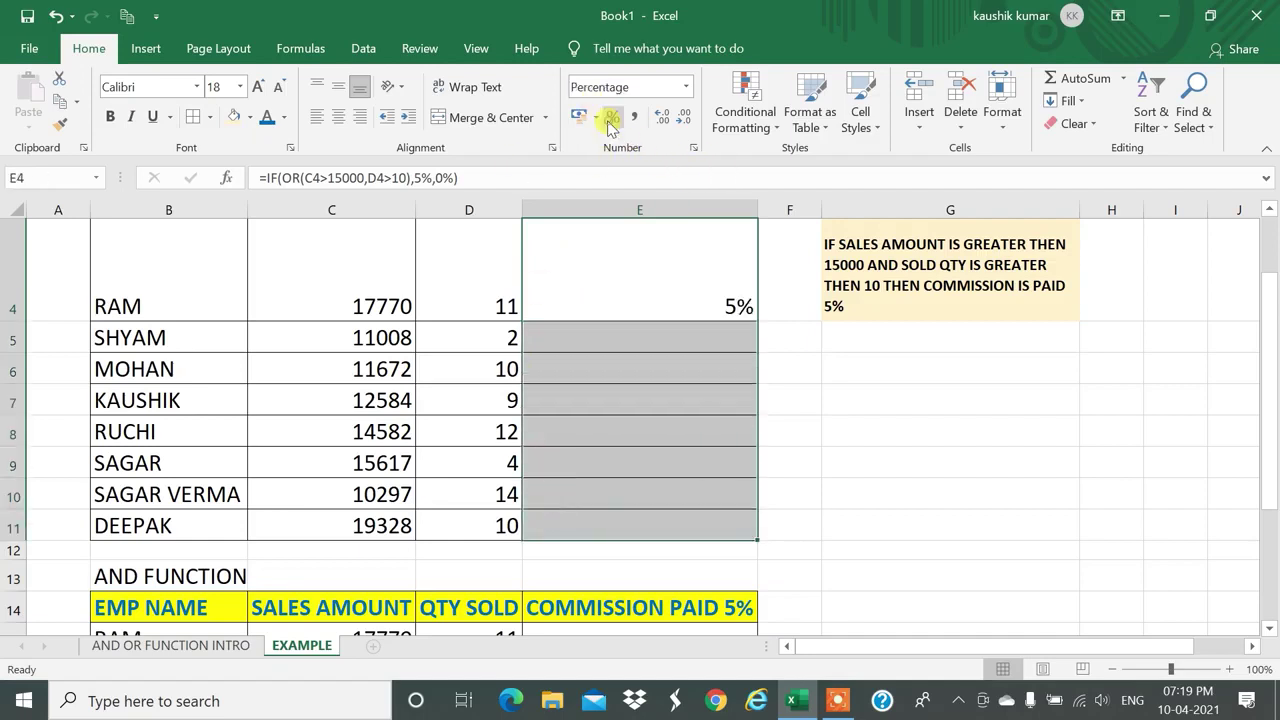
Check E4's commission against the sales amount in C4 and fill its formula down through E11.
scroll(620, 560, up, 1)
click(646, 384)
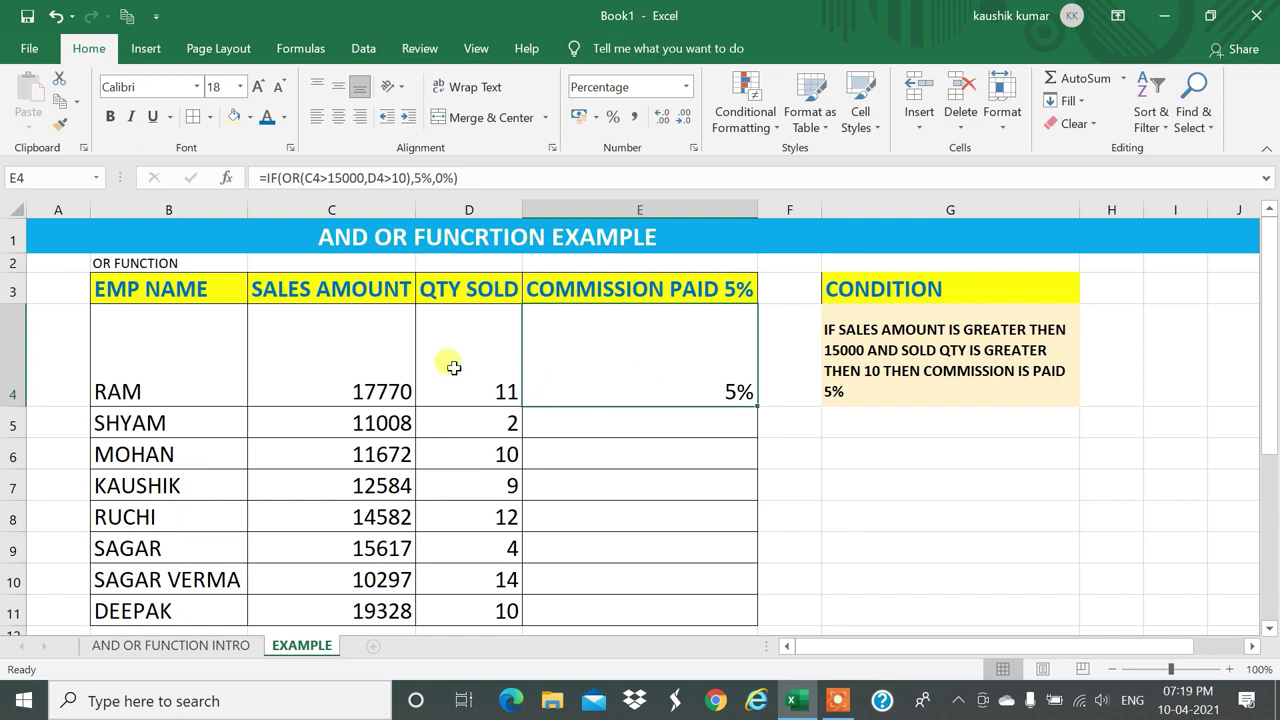
click(341, 346)
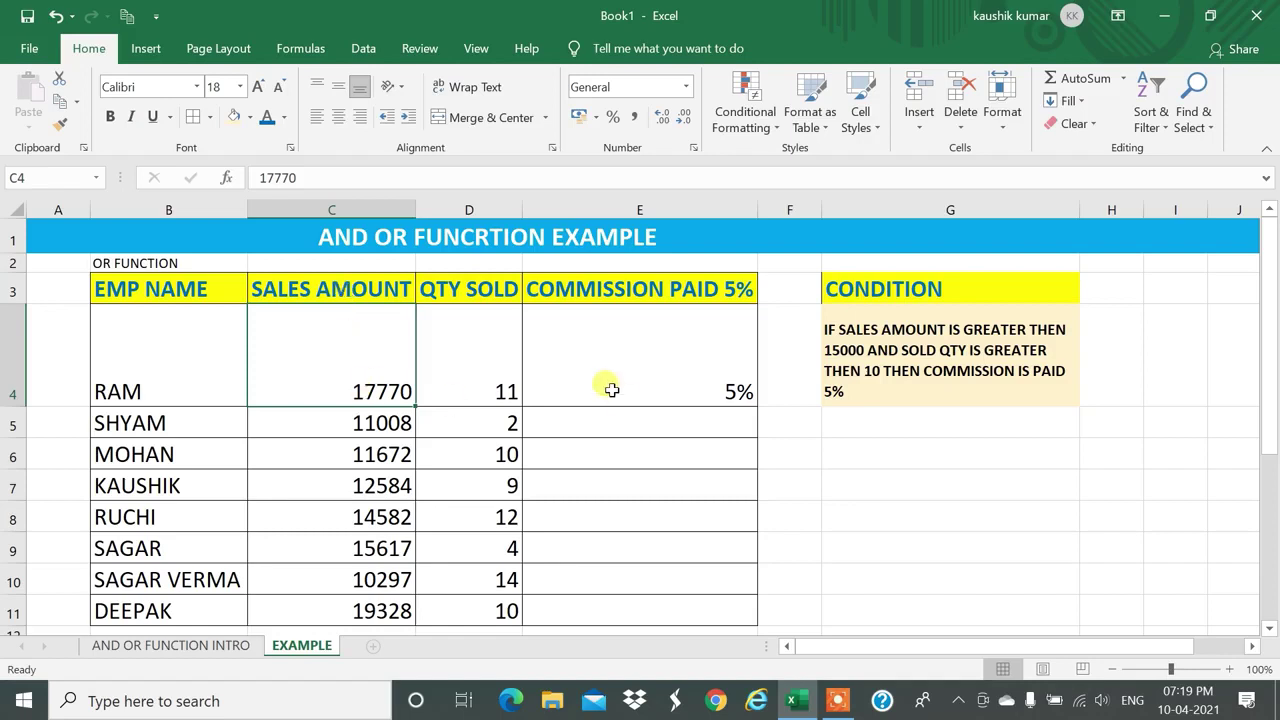
click(725, 385)
drag(756, 405, 714, 614)
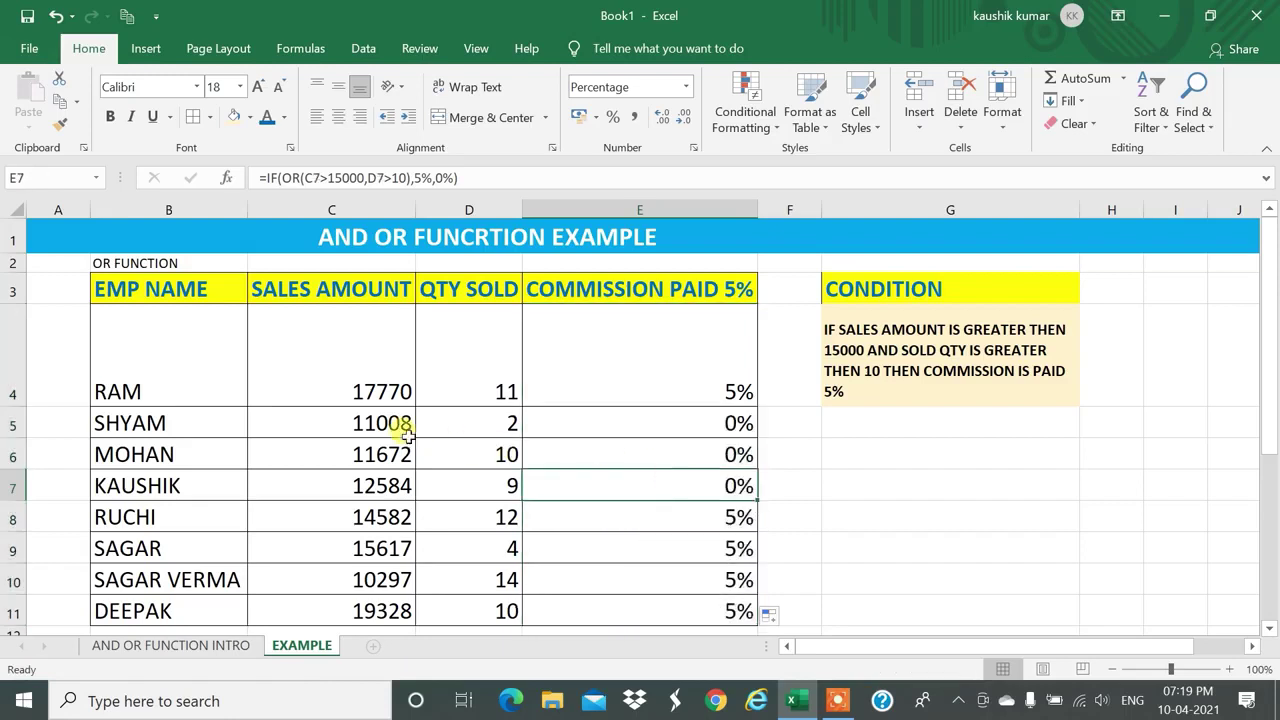
Review E4's IF formula with OR and check its commission against the sales amount in C4 and quantity in D4.
click(576, 356)
double_click(573, 353)
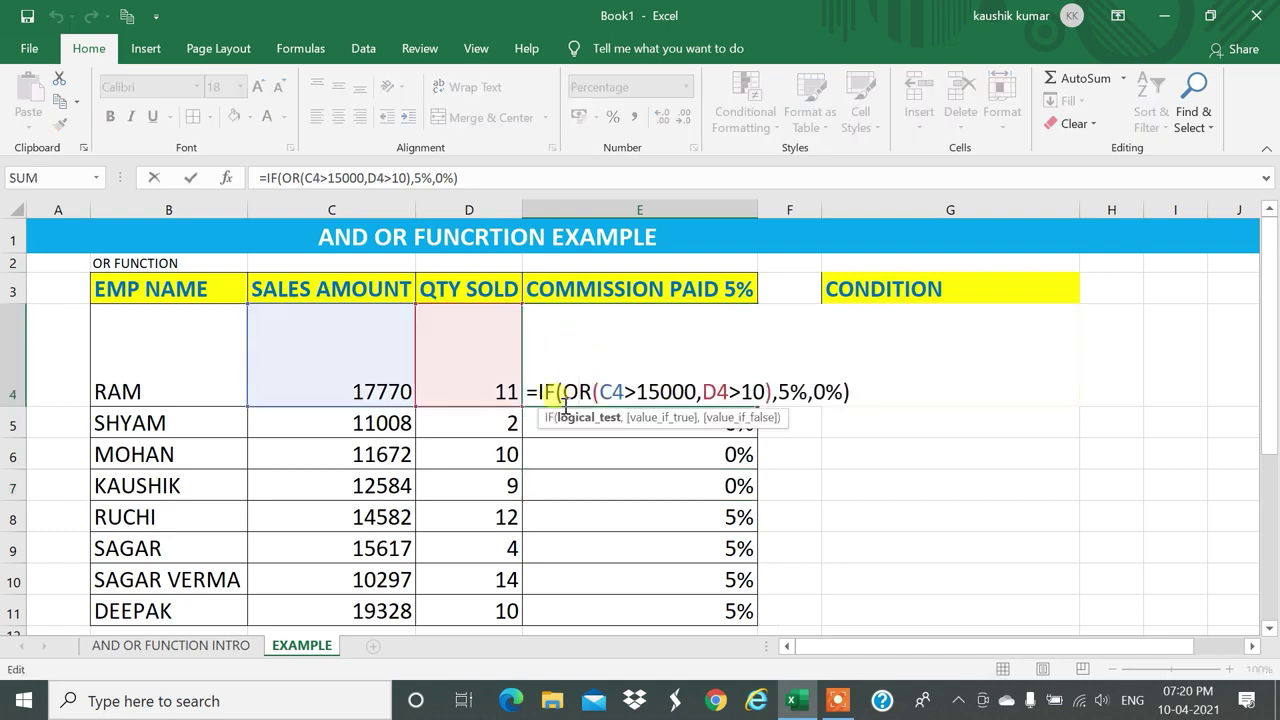
key(Return)
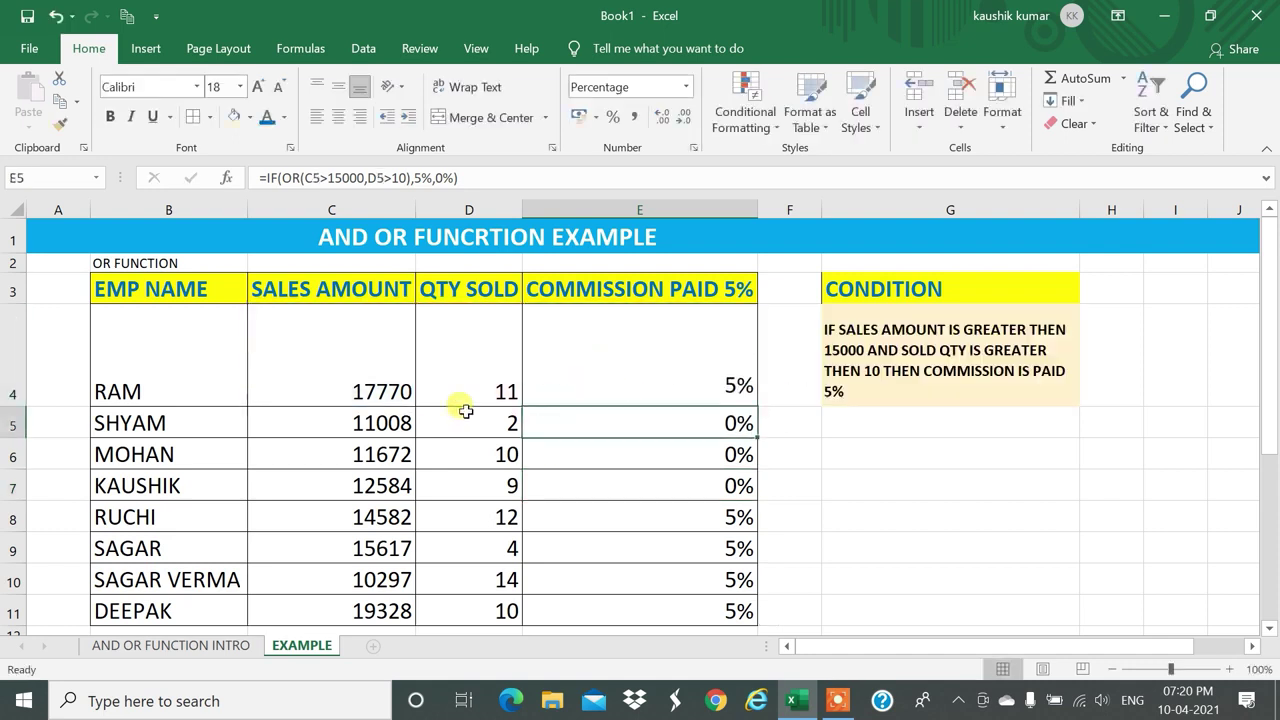
click(356, 366)
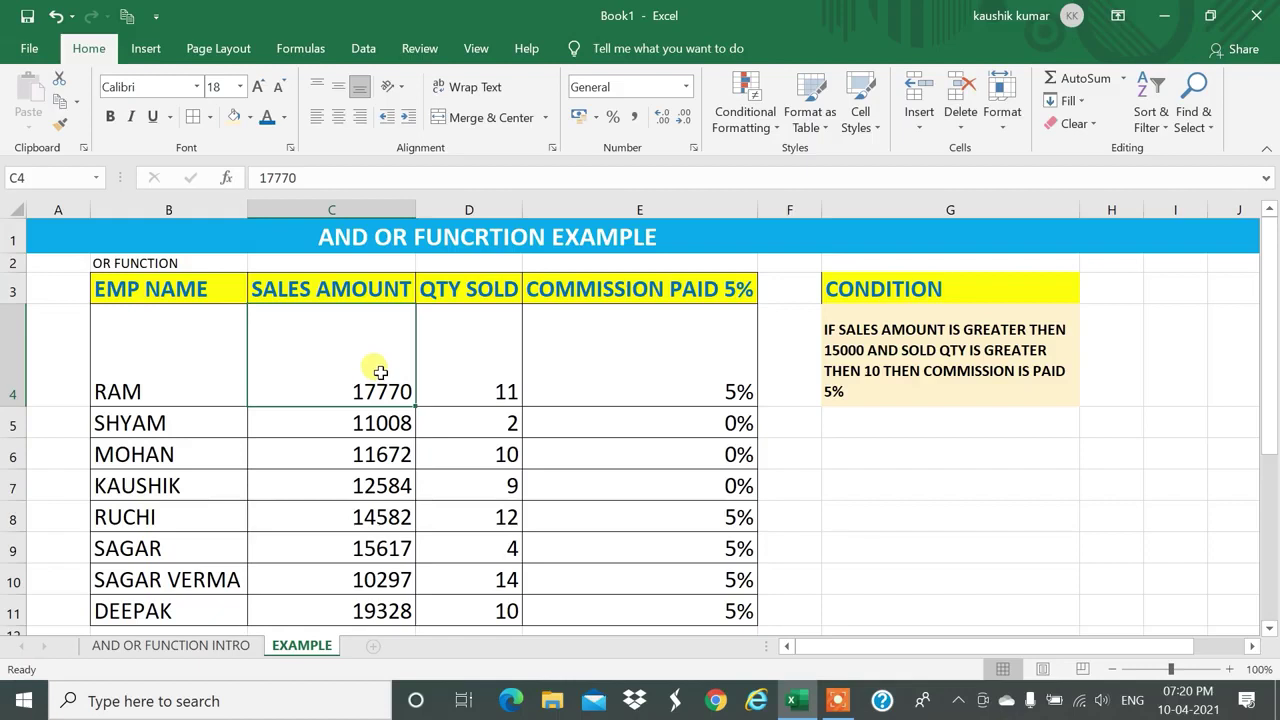
click(465, 375)
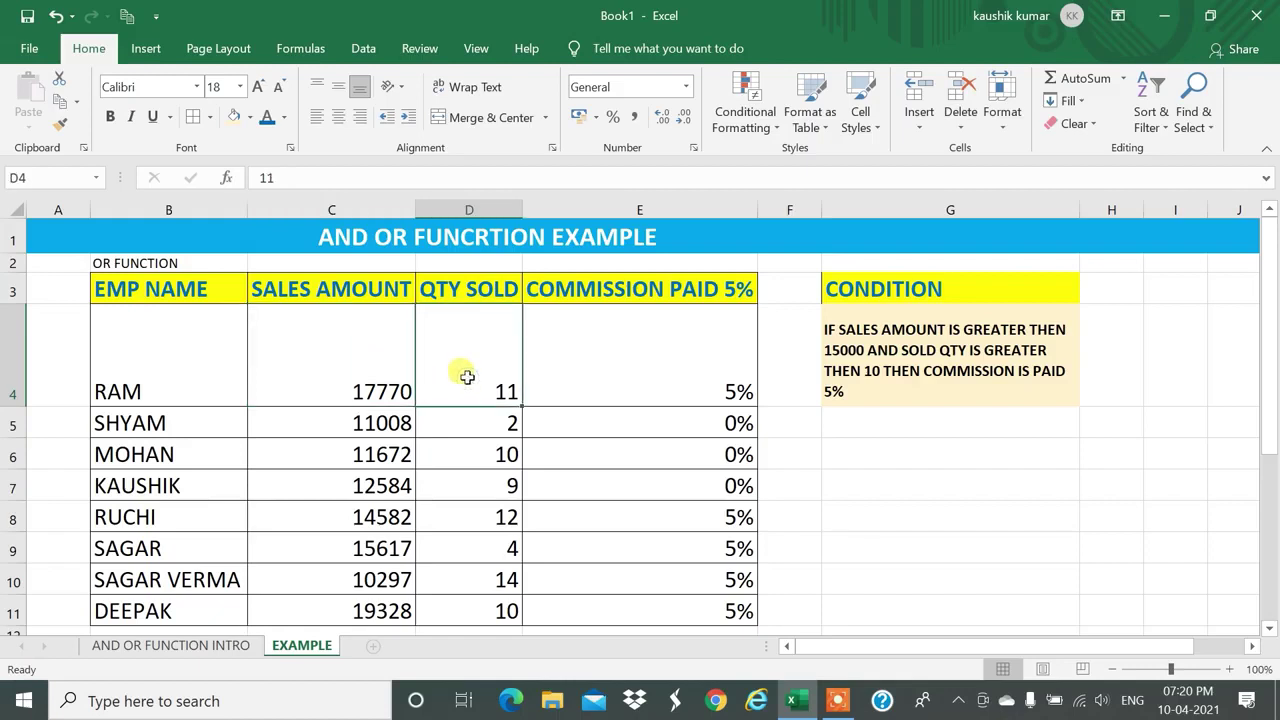
click(675, 376)
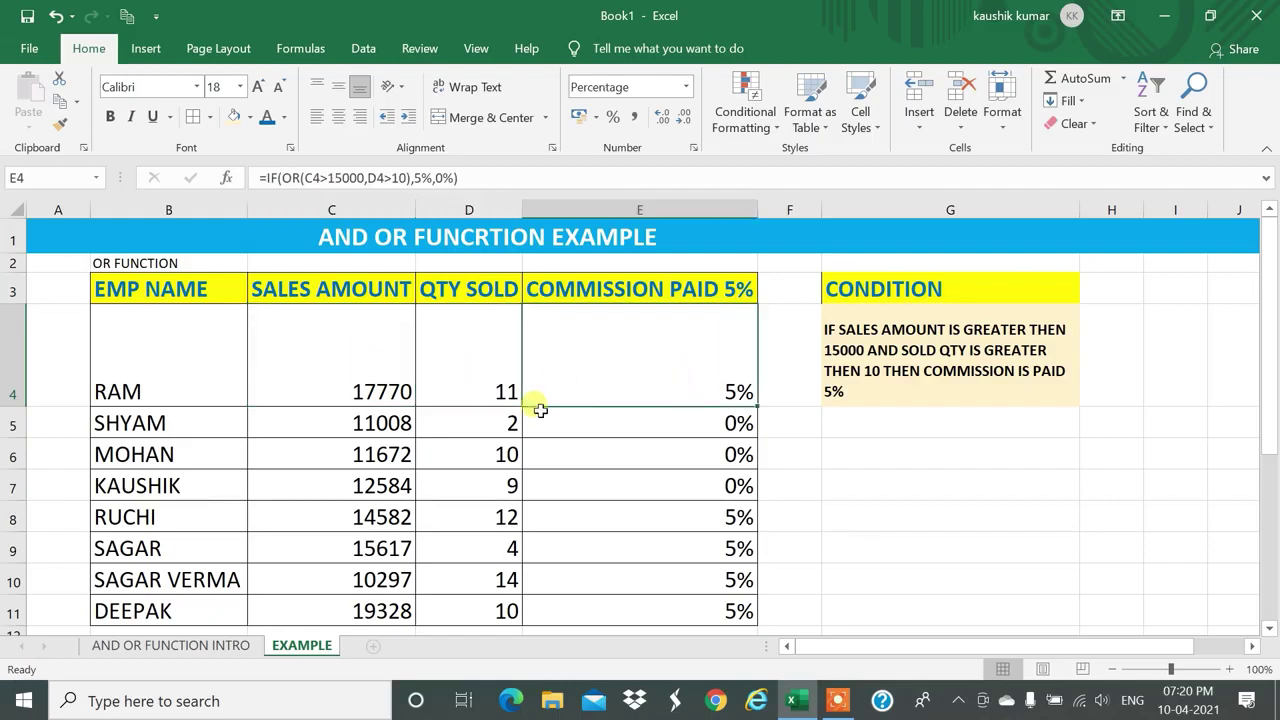
Check the commissions in E5 and E9 against the sales amounts and quantities sold in their rows.
click(362, 420)
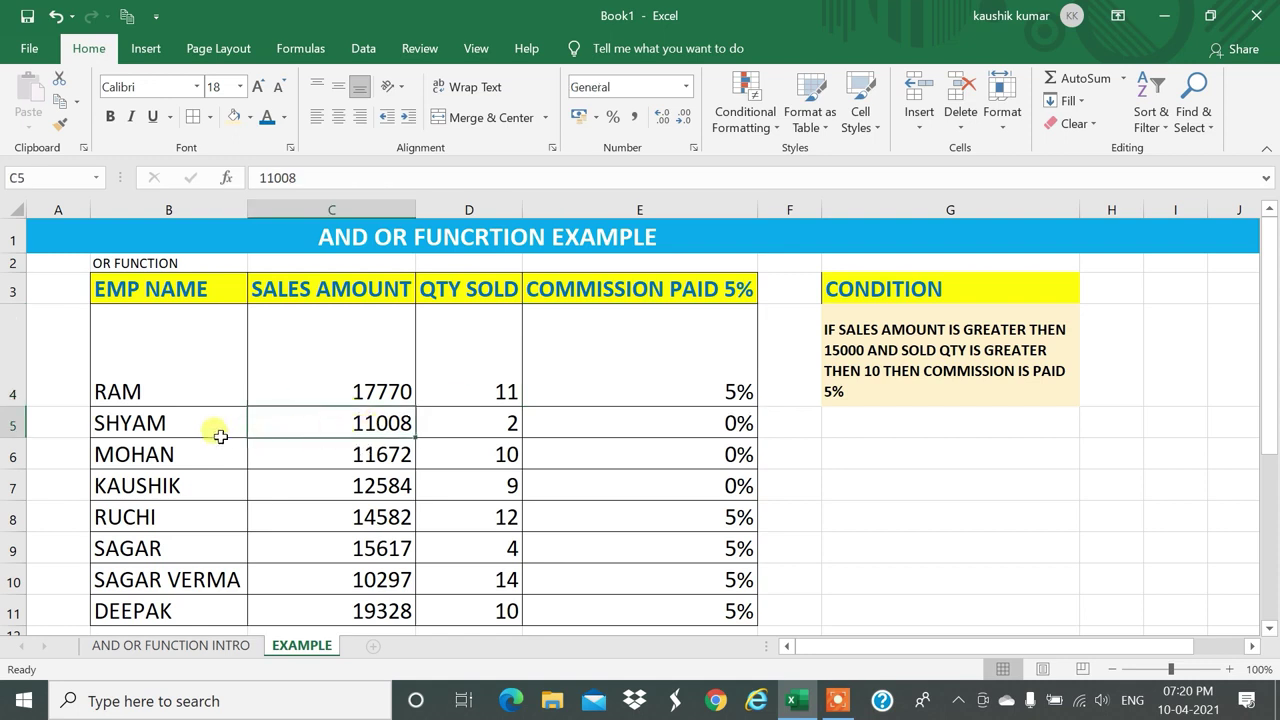
click(451, 421)
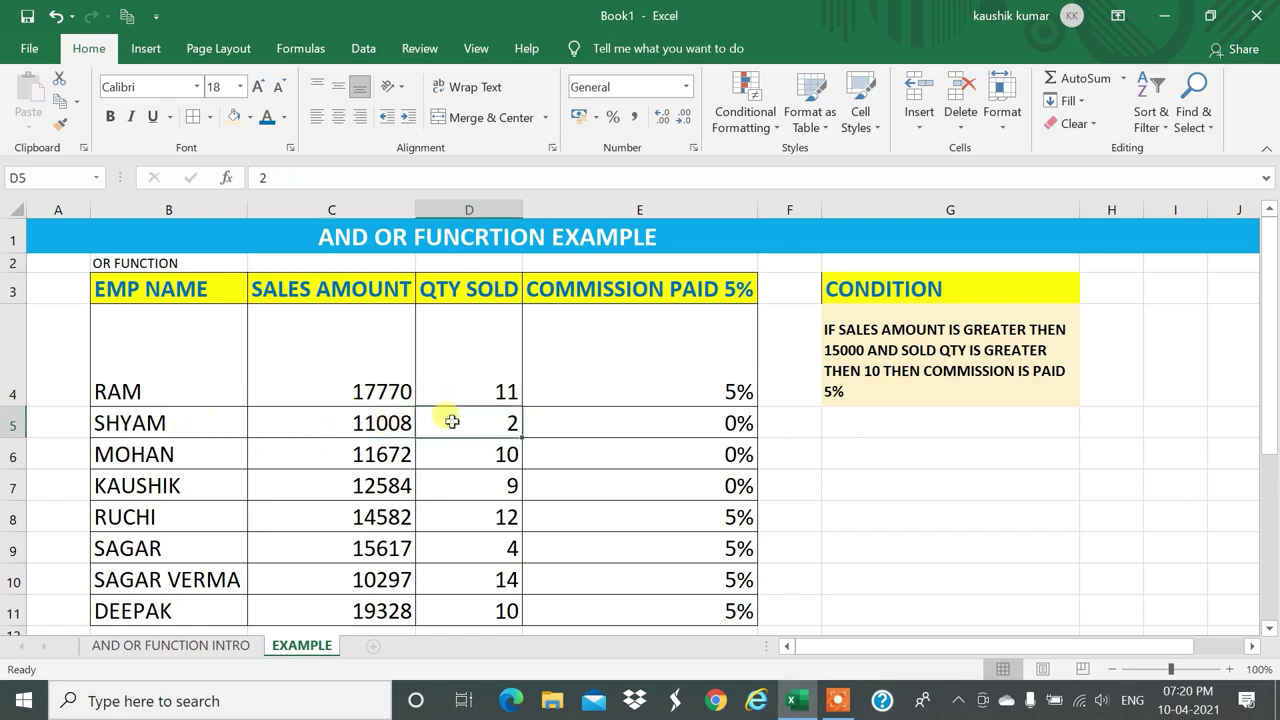
click(356, 421)
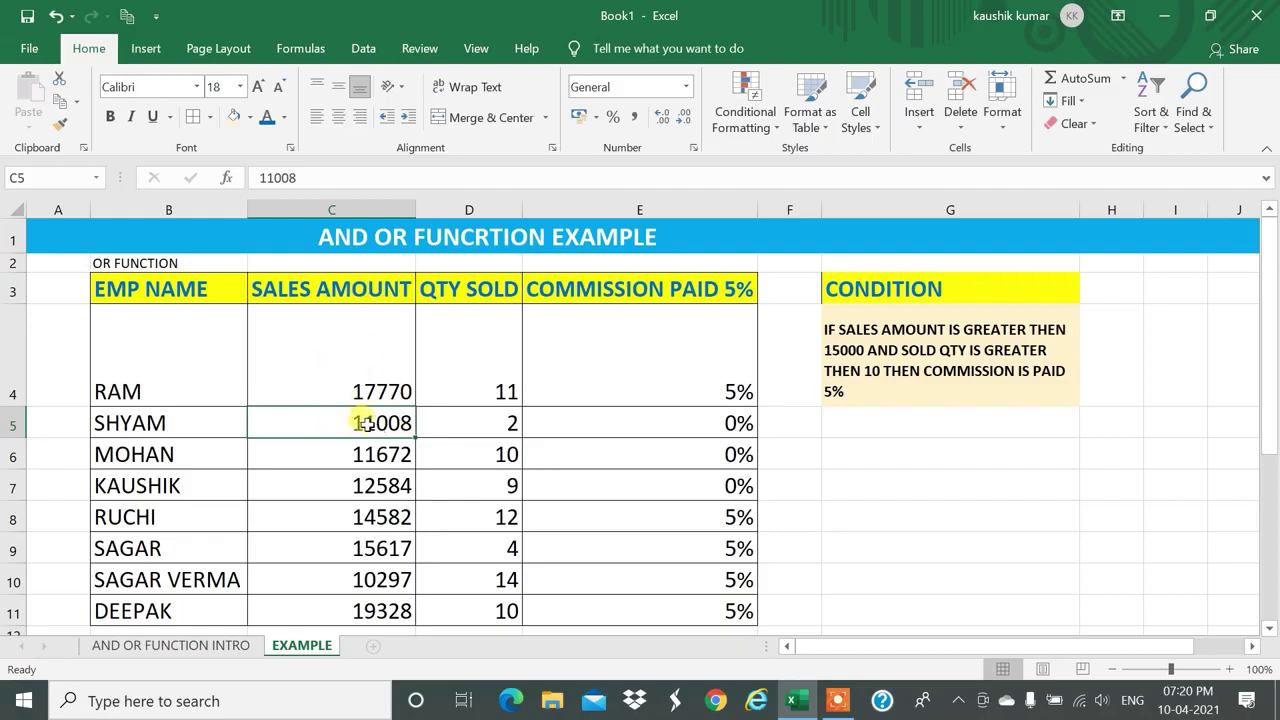
click(662, 418)
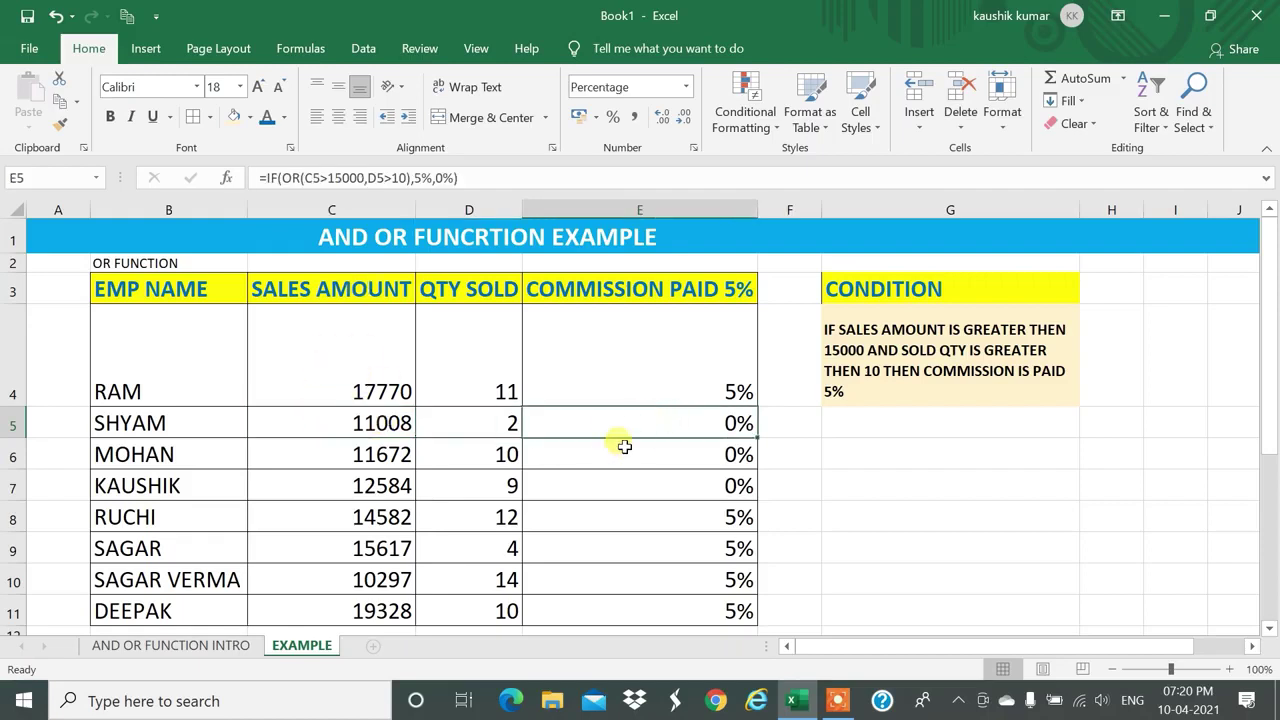
click(380, 547)
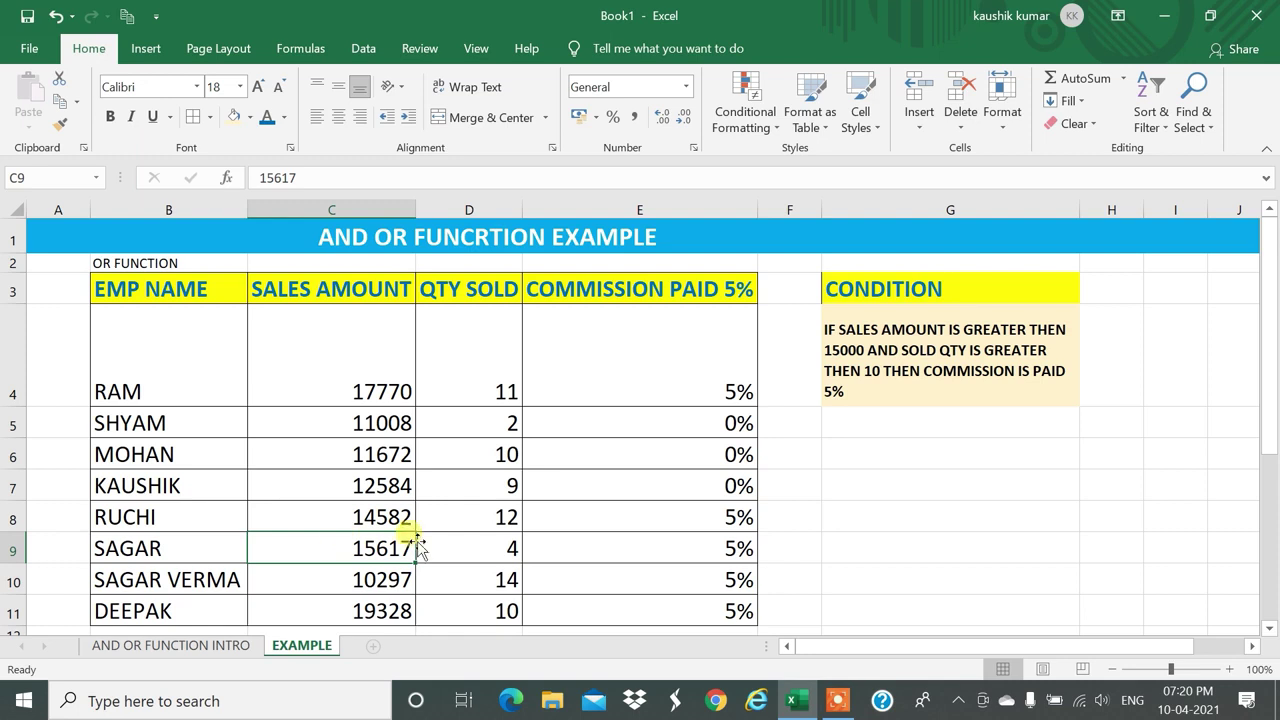
click(492, 541)
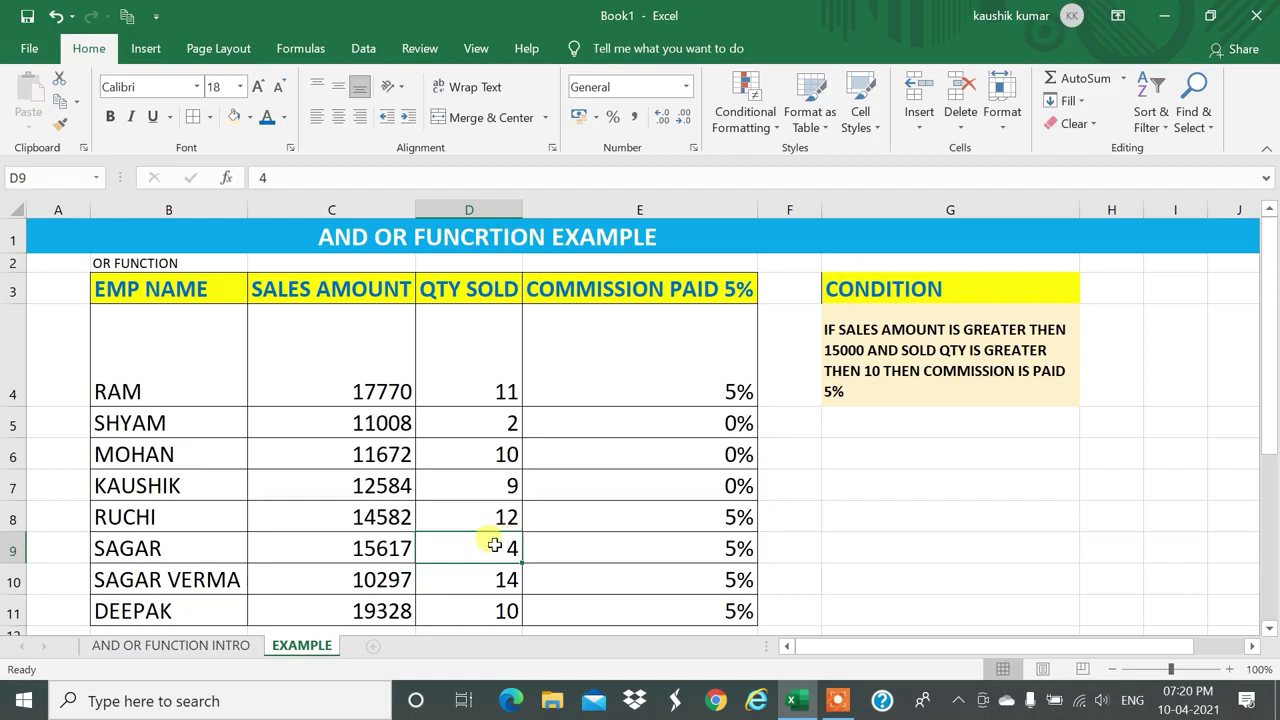
click(680, 552)
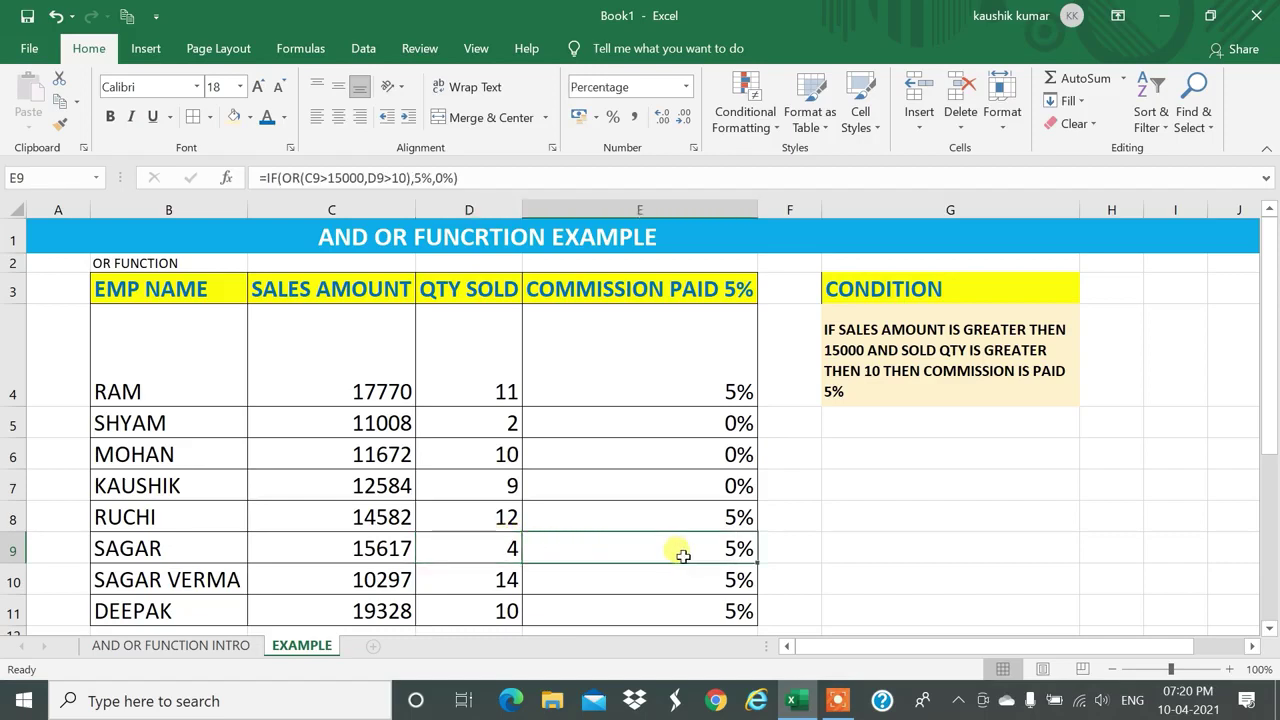
click(368, 552)
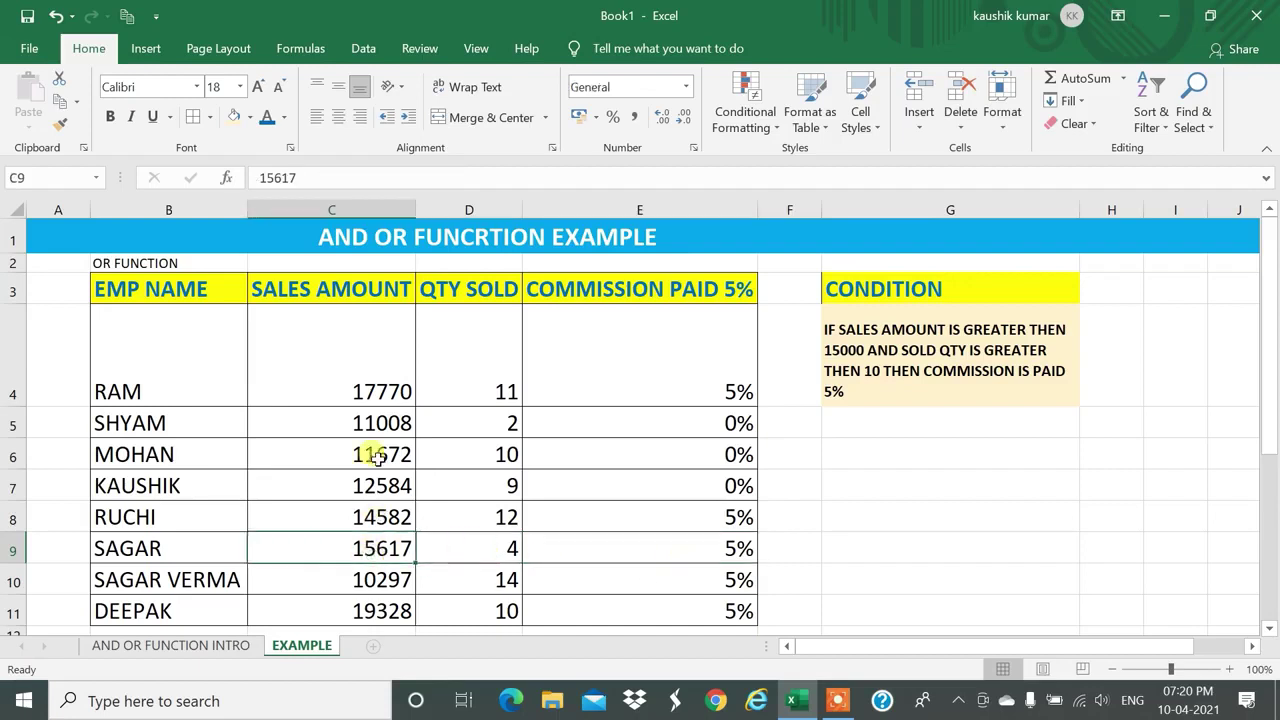
click(684, 551)
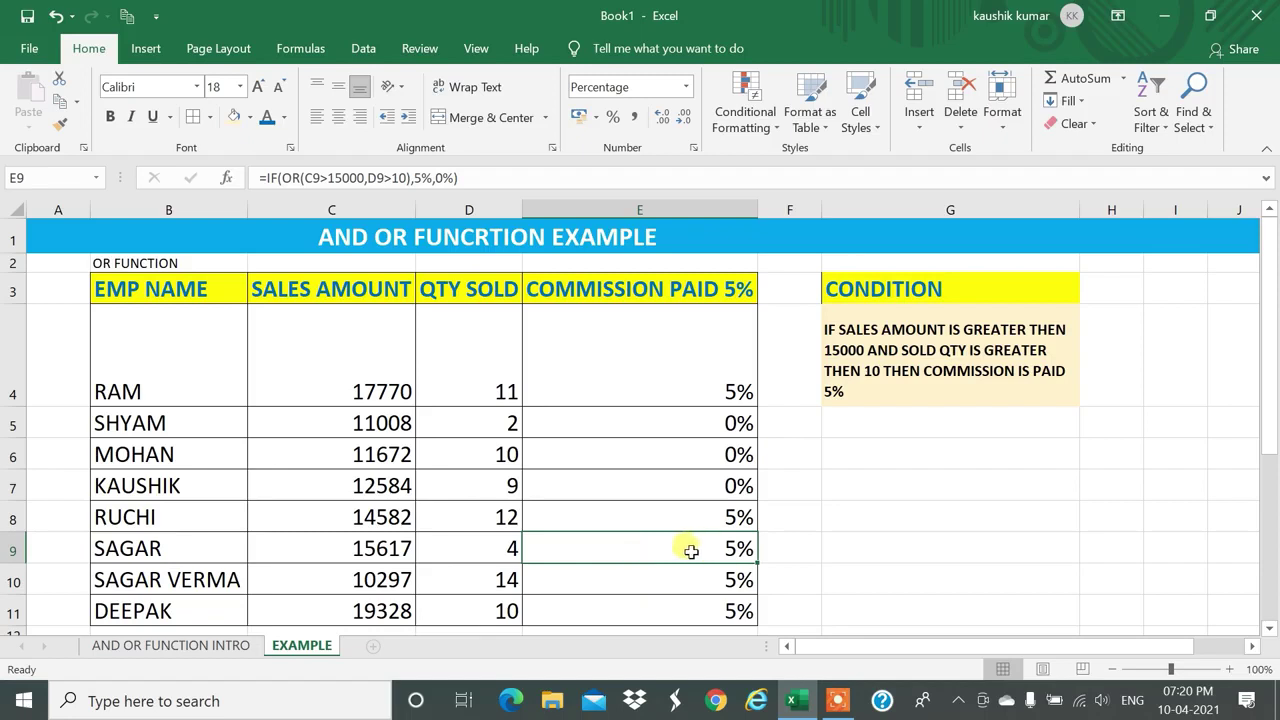
Start an IF formula in E15 of the AND FUNCTION table with AND(C15>15000,D15>10) as its logical test.
scroll(650, 560, down, 2)
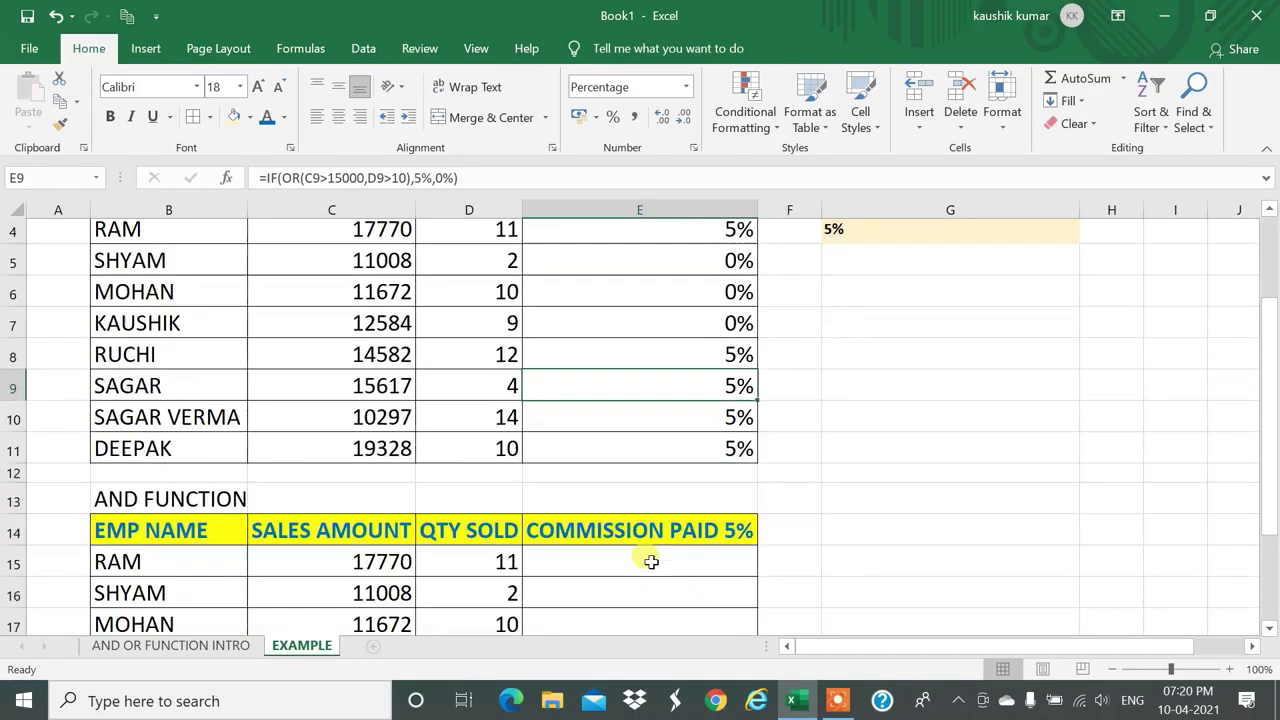
click(670, 473)
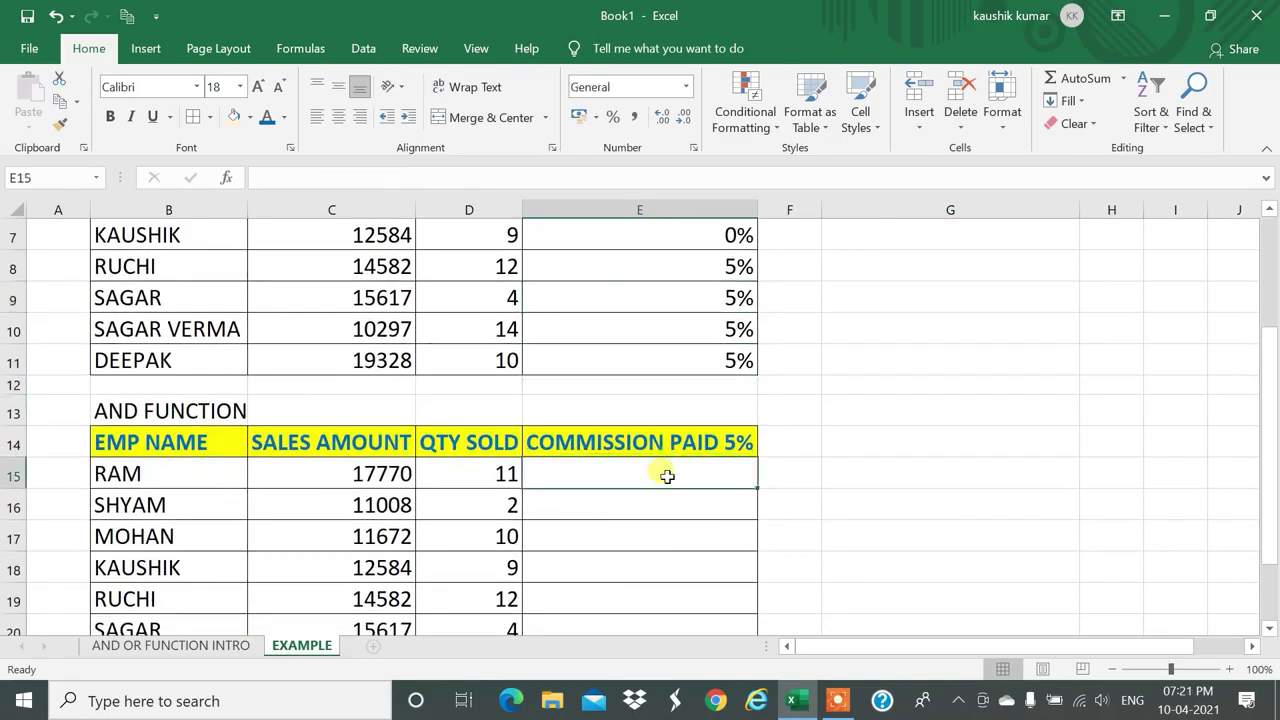
text(=IF)
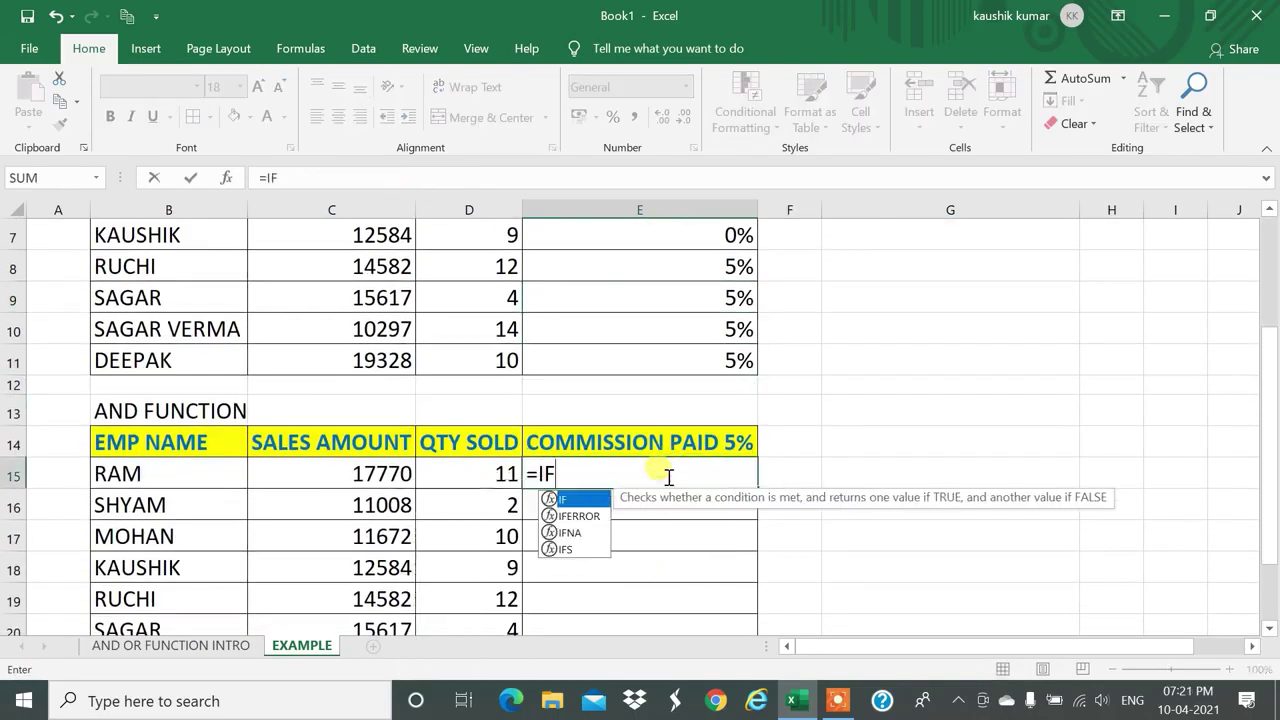
text((AND()
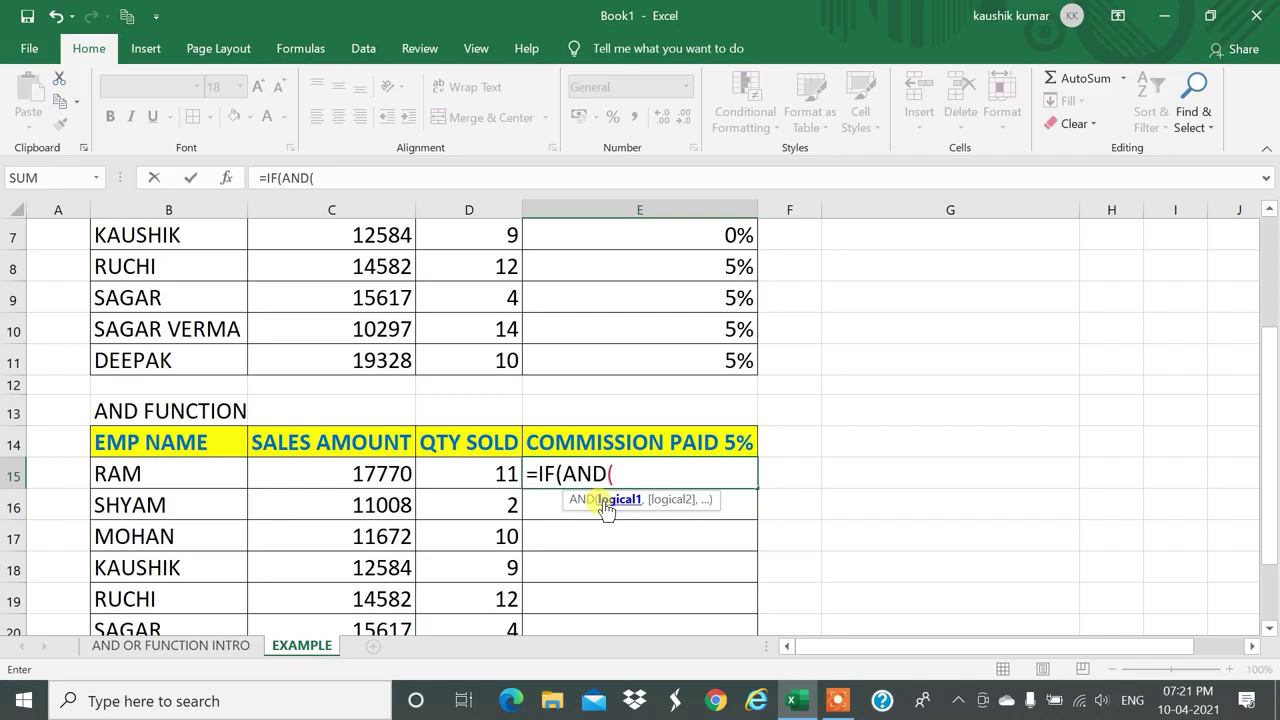
click(336, 476)
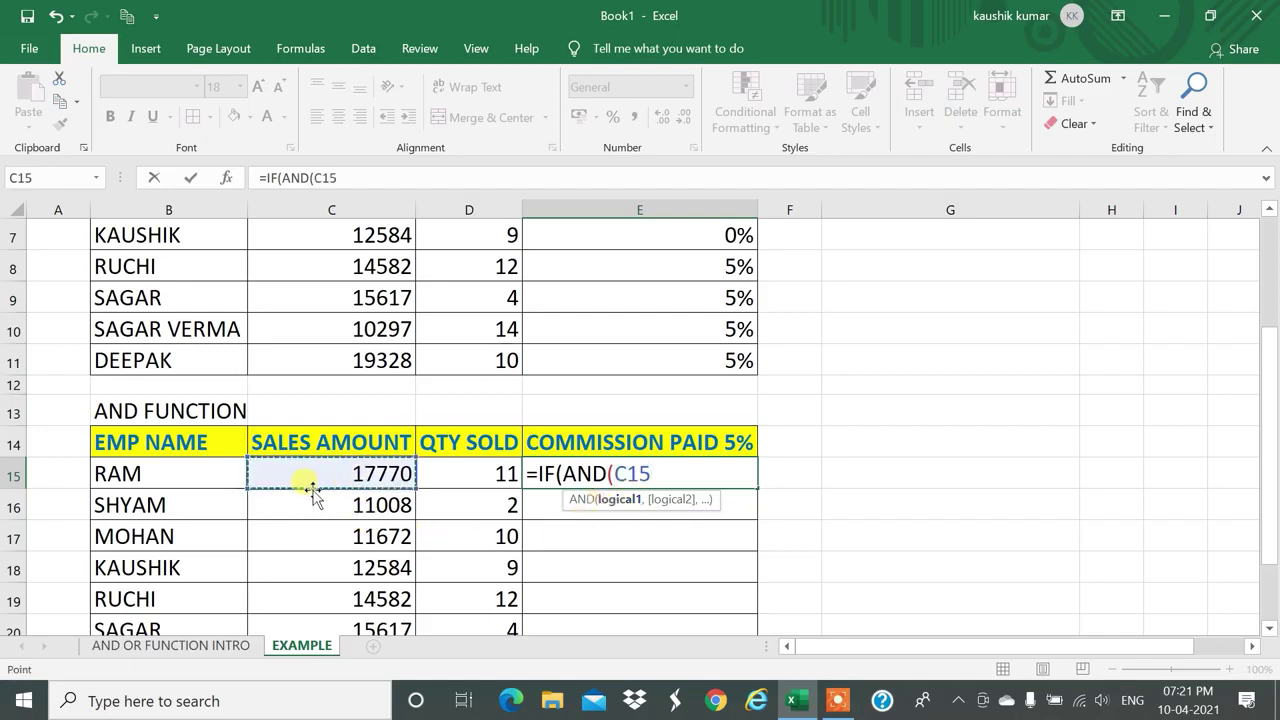
text(>100)
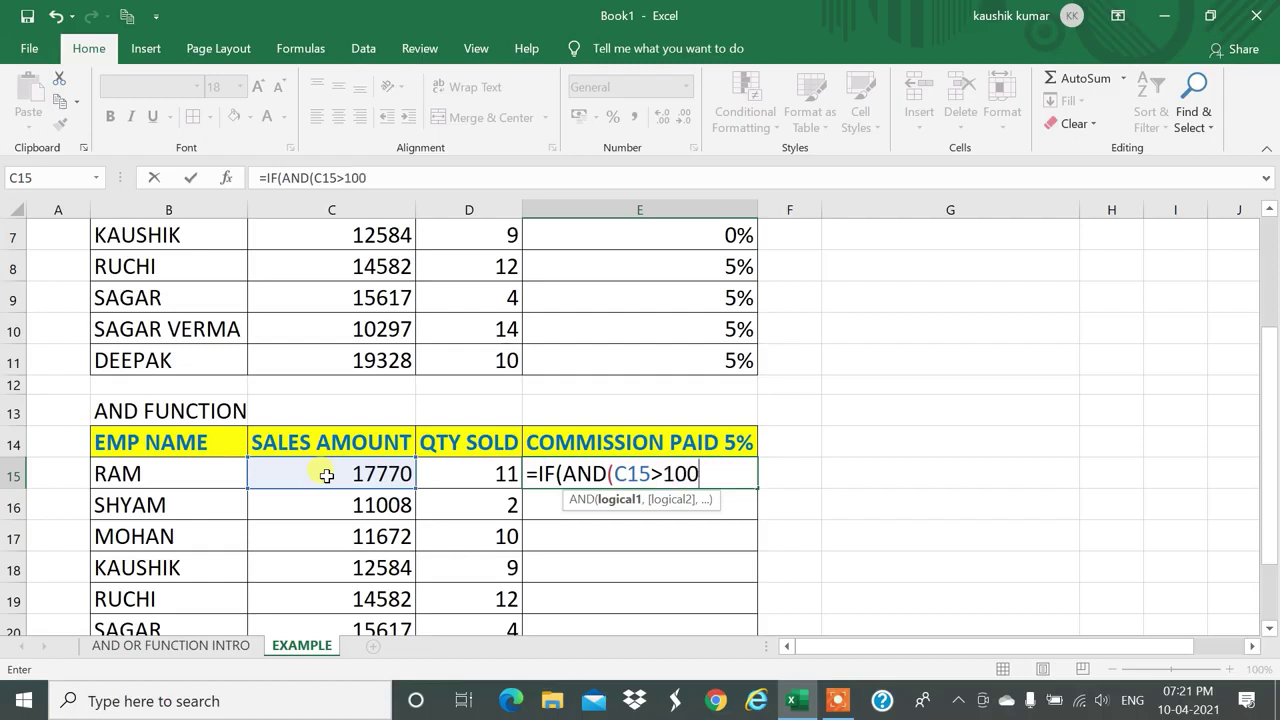
key(BackSpace)
key(BackSpace)
text(5000,)
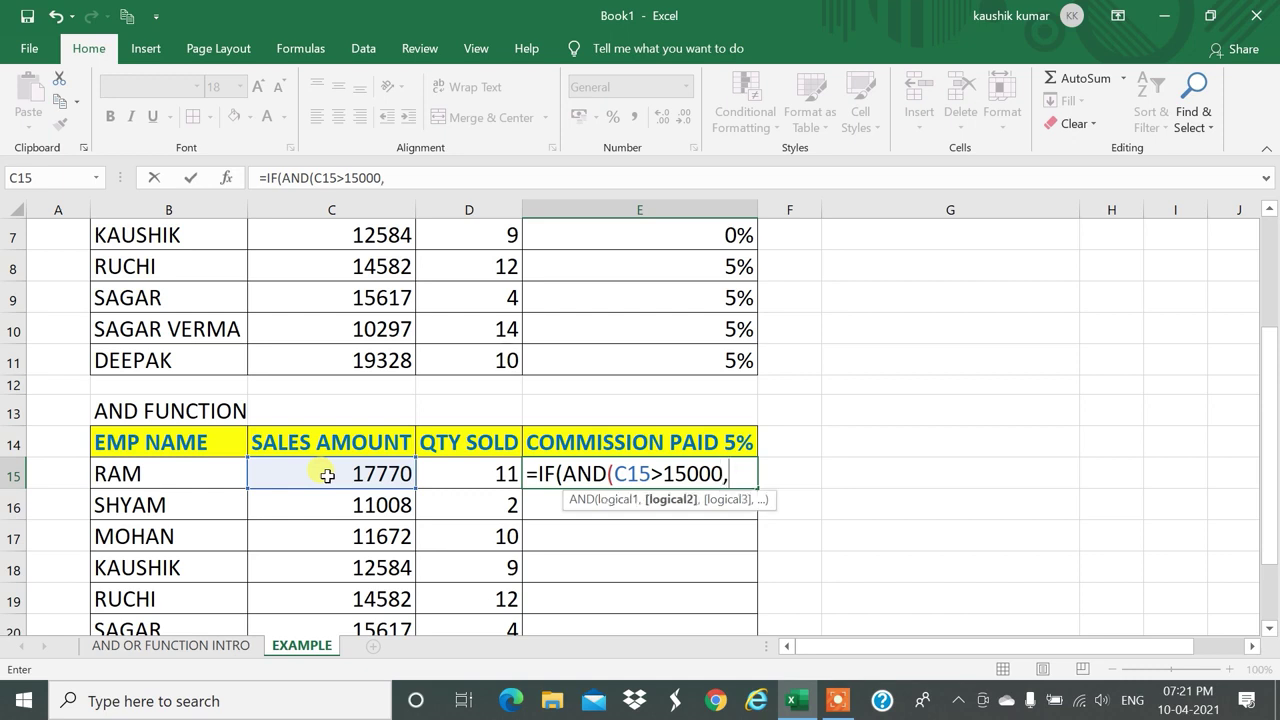
click(445, 483)
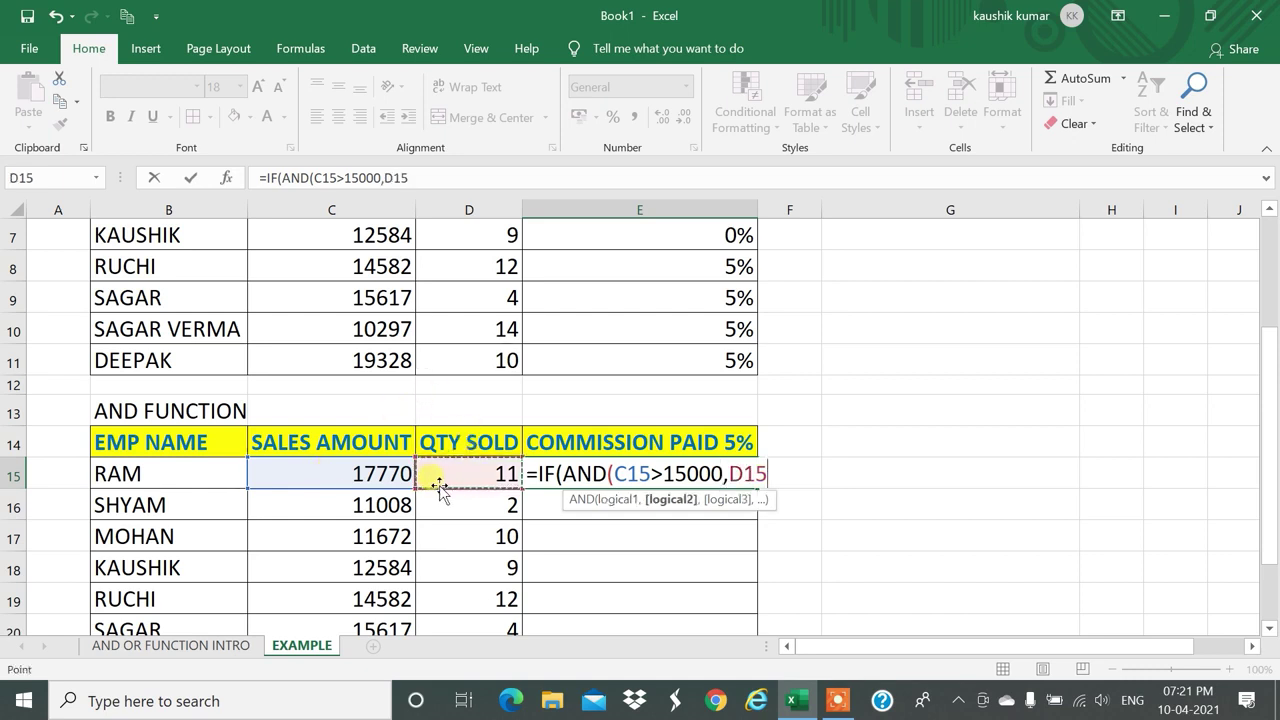
text(>10)
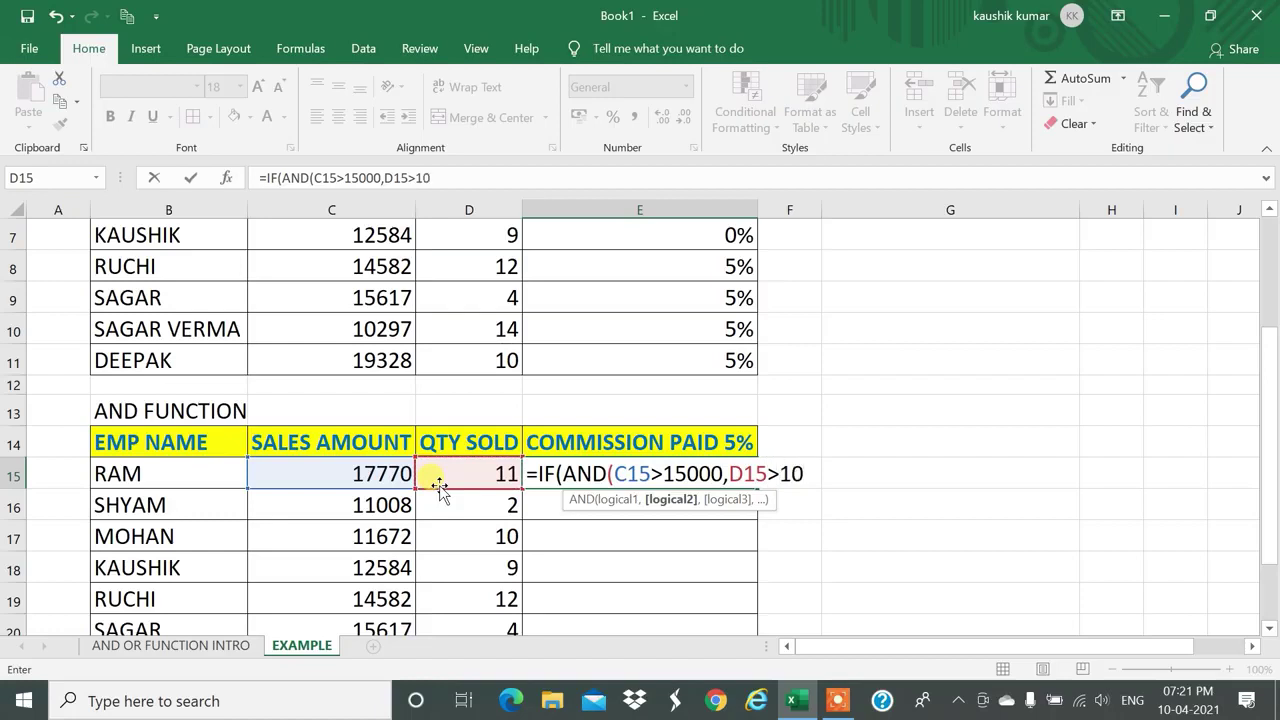
text())
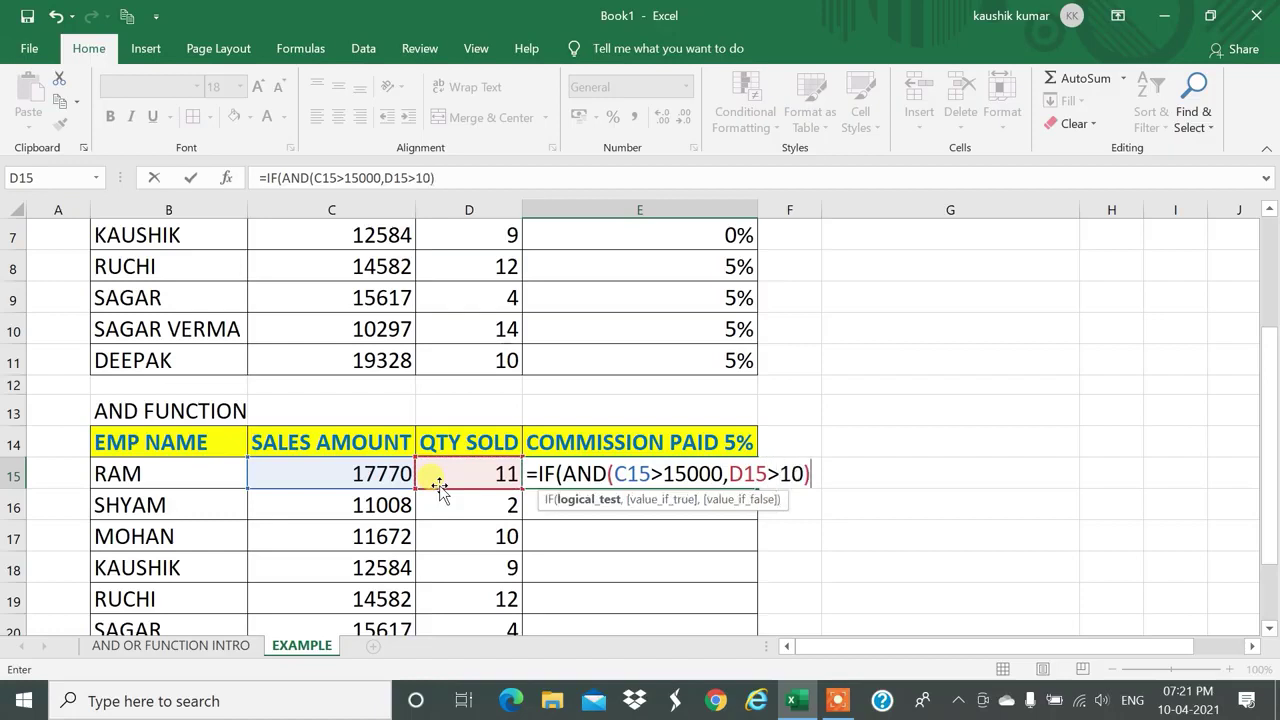
Complete E15's IF formula with 5% as the value if true and 0% as the value if false.
text(,)
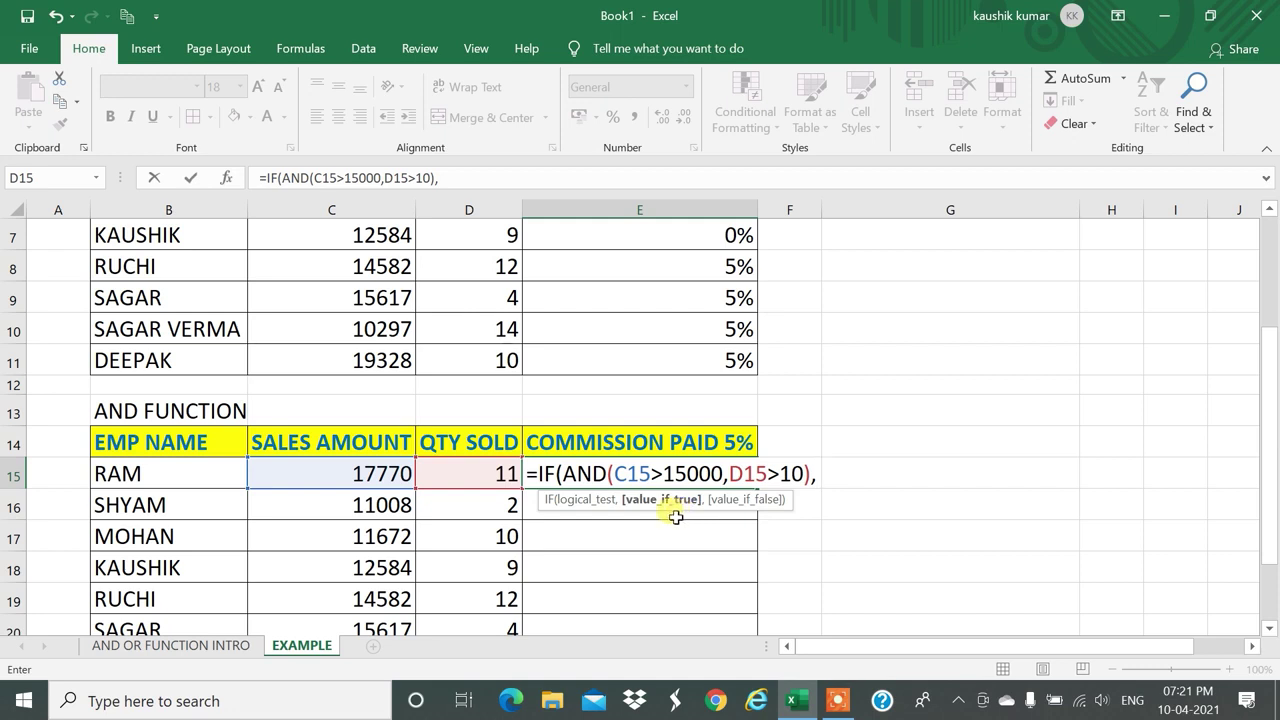
text(5%,0)
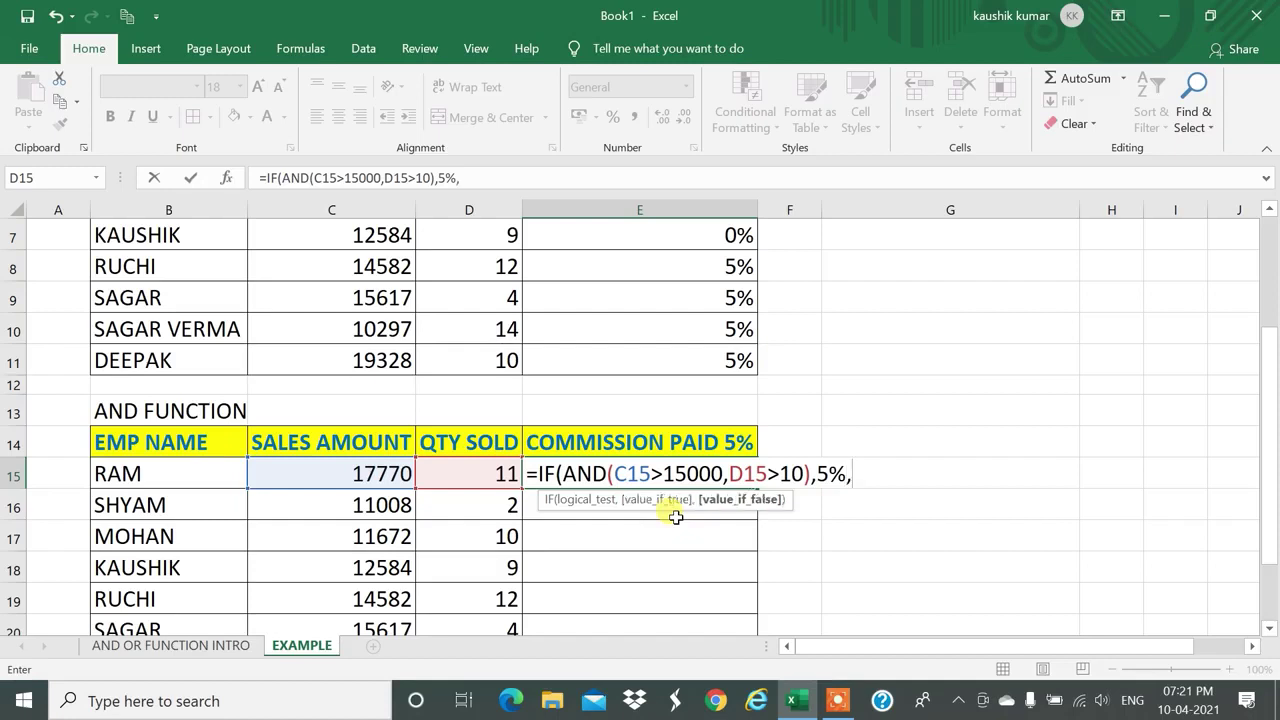
text(%))
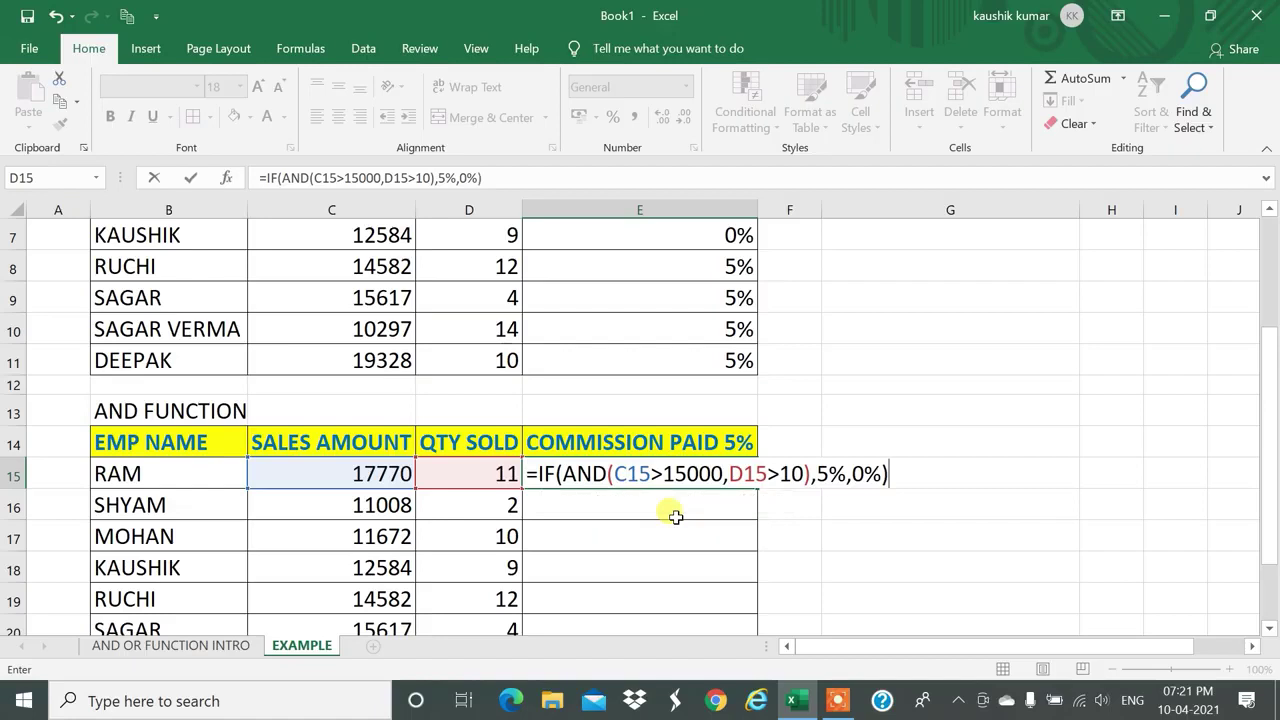
key(Return)
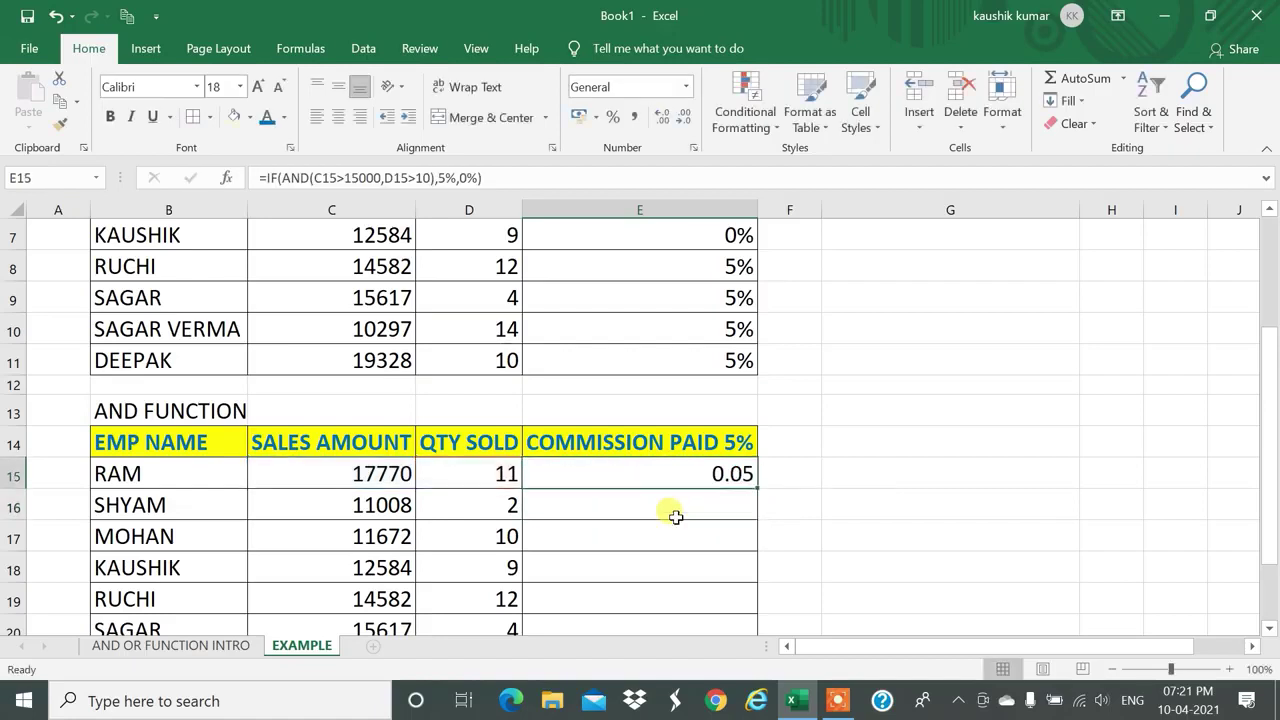
Format the commission cells of the AND FUNCTION table, starting at E15, as percentages.
drag(654, 474, 626, 594)
click(613, 117)
click(629, 540)
Fill E15's commission formula down through E22.
click(643, 385)
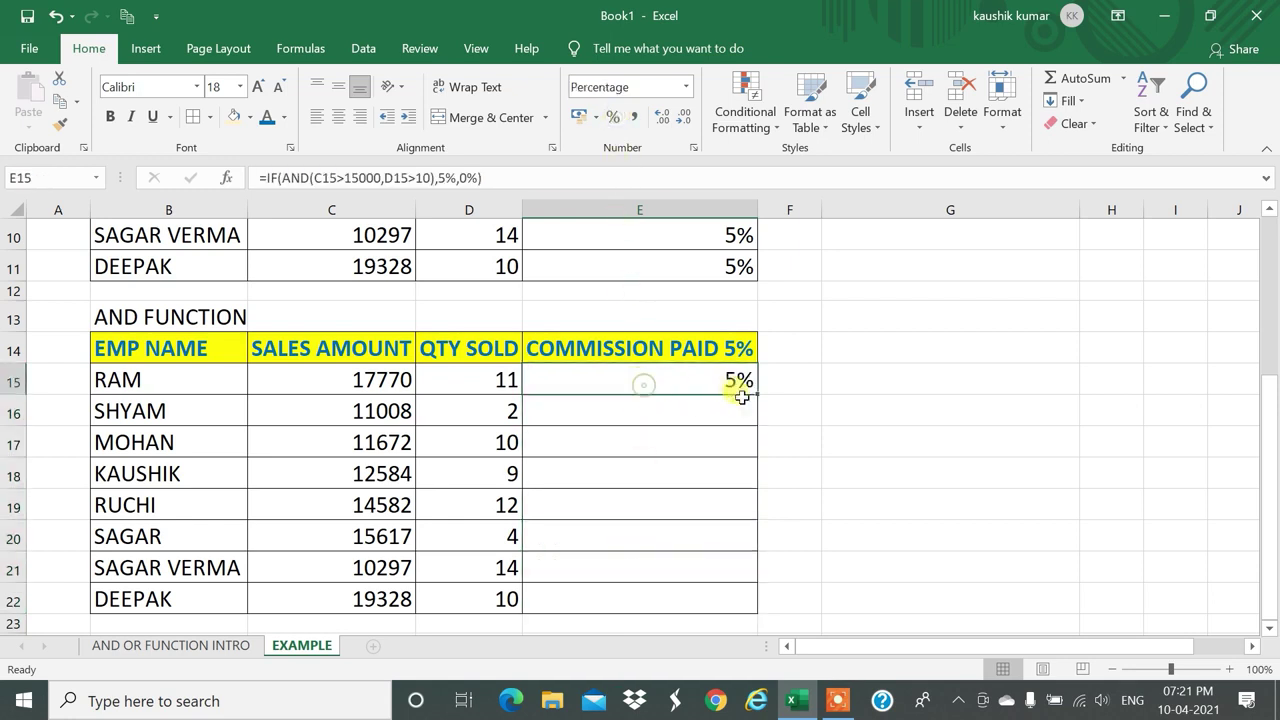
drag(756, 395, 735, 604)
click(646, 467)
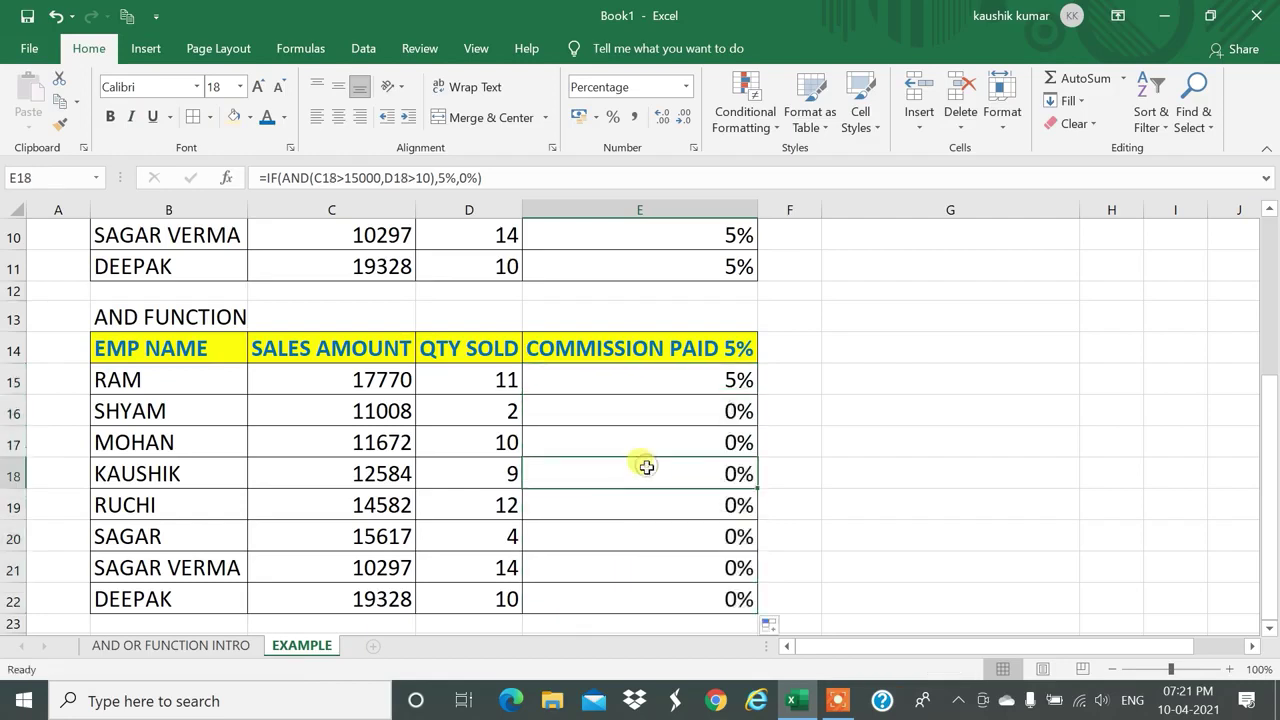
Compare the sales amounts and quantities in rows 15, 16 and 20 of the AND FUNCTION table with their commission results.
click(358, 380)
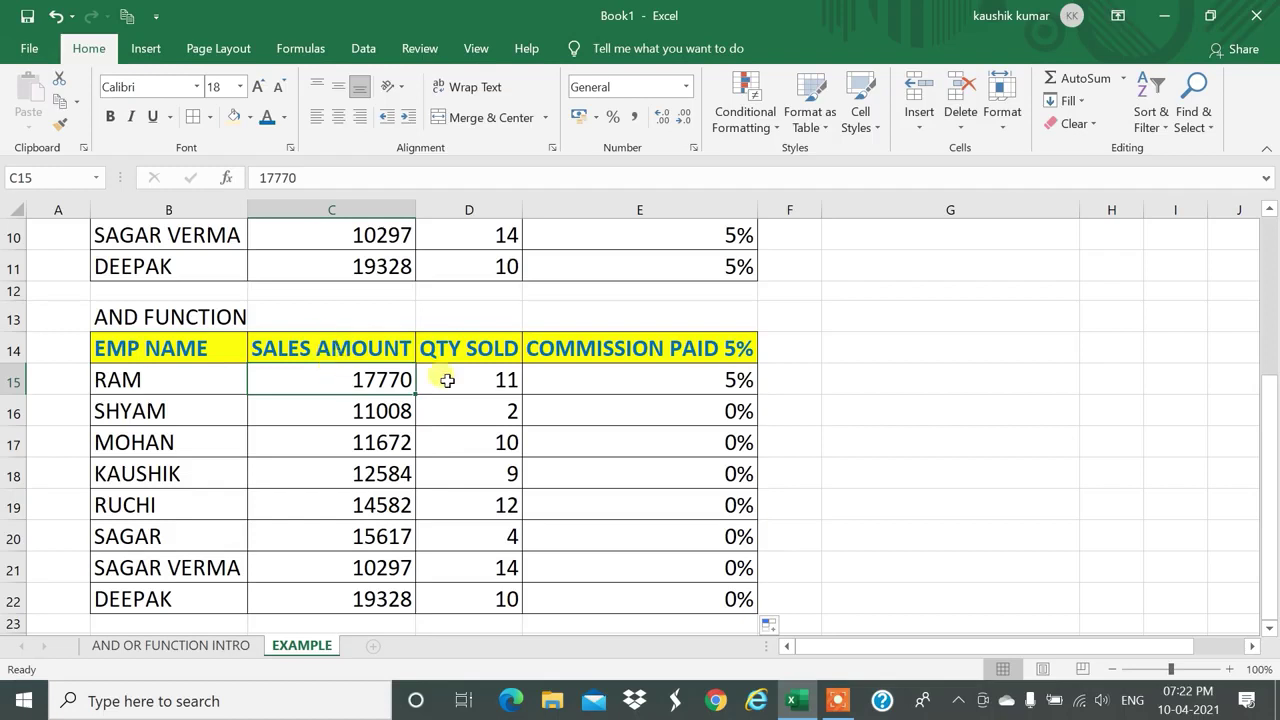
click(480, 350)
click(499, 379)
drag(363, 380, 417, 374)
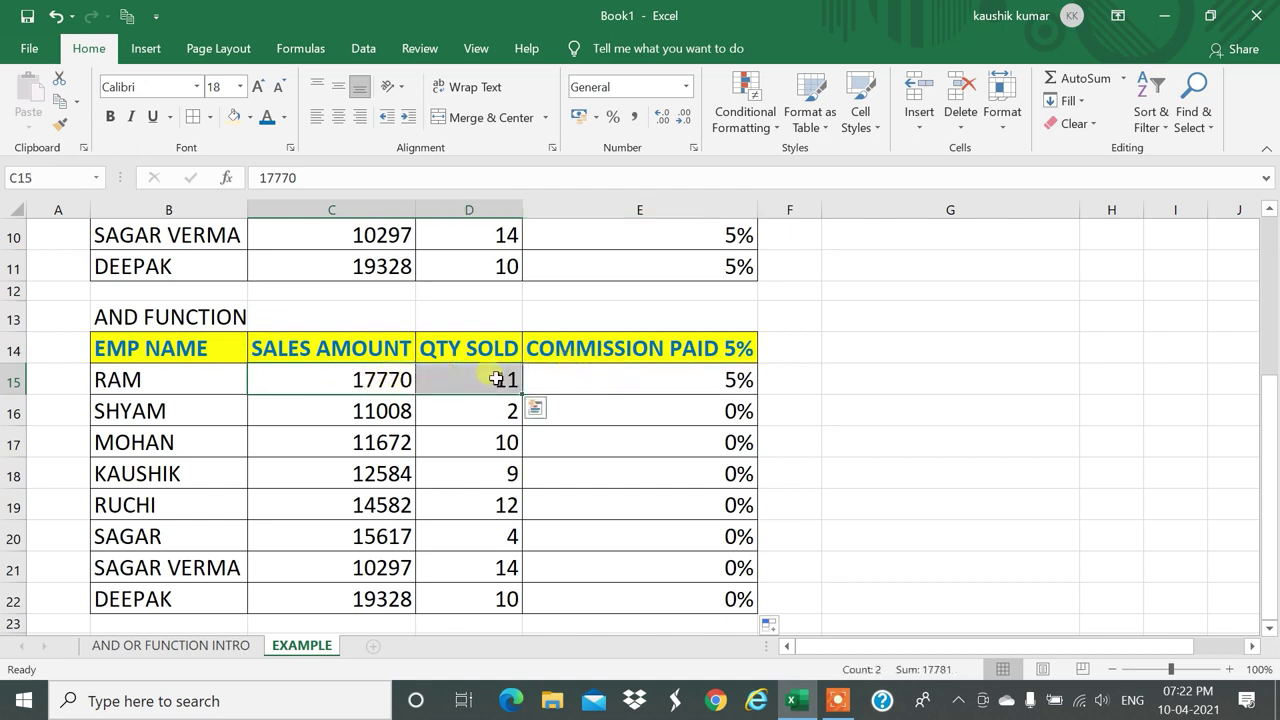
click(587, 388)
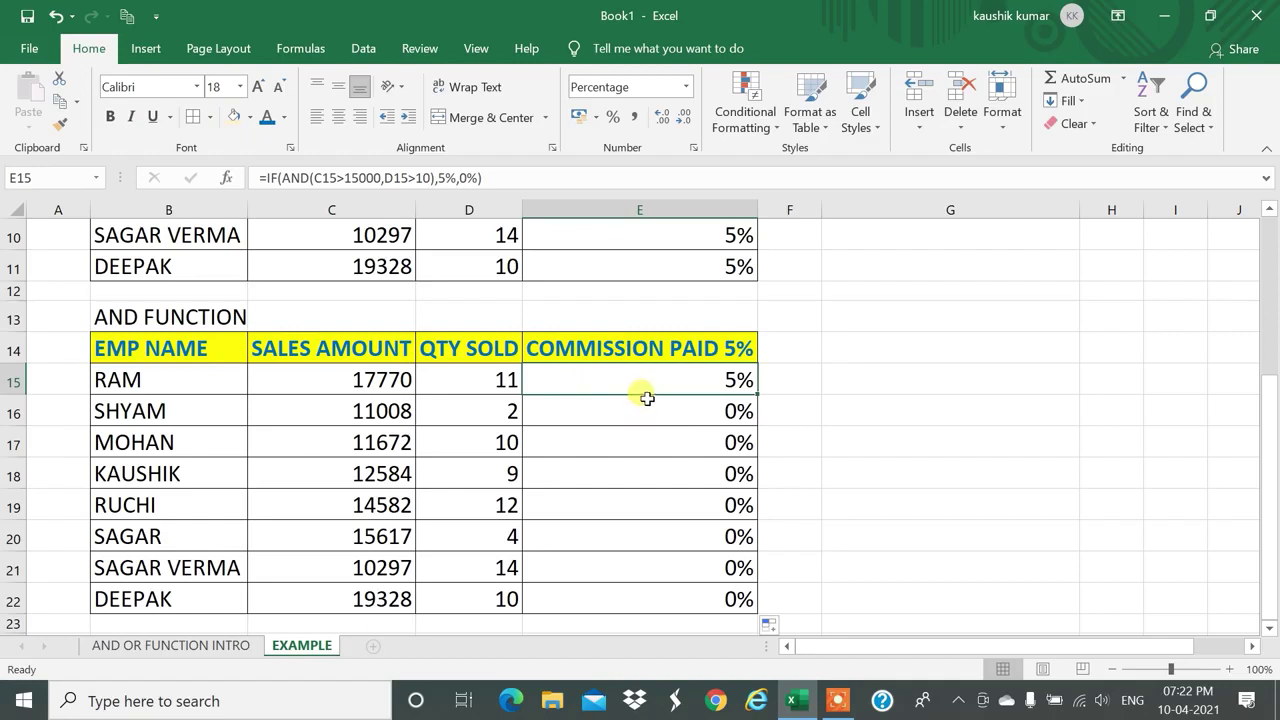
click(362, 411)
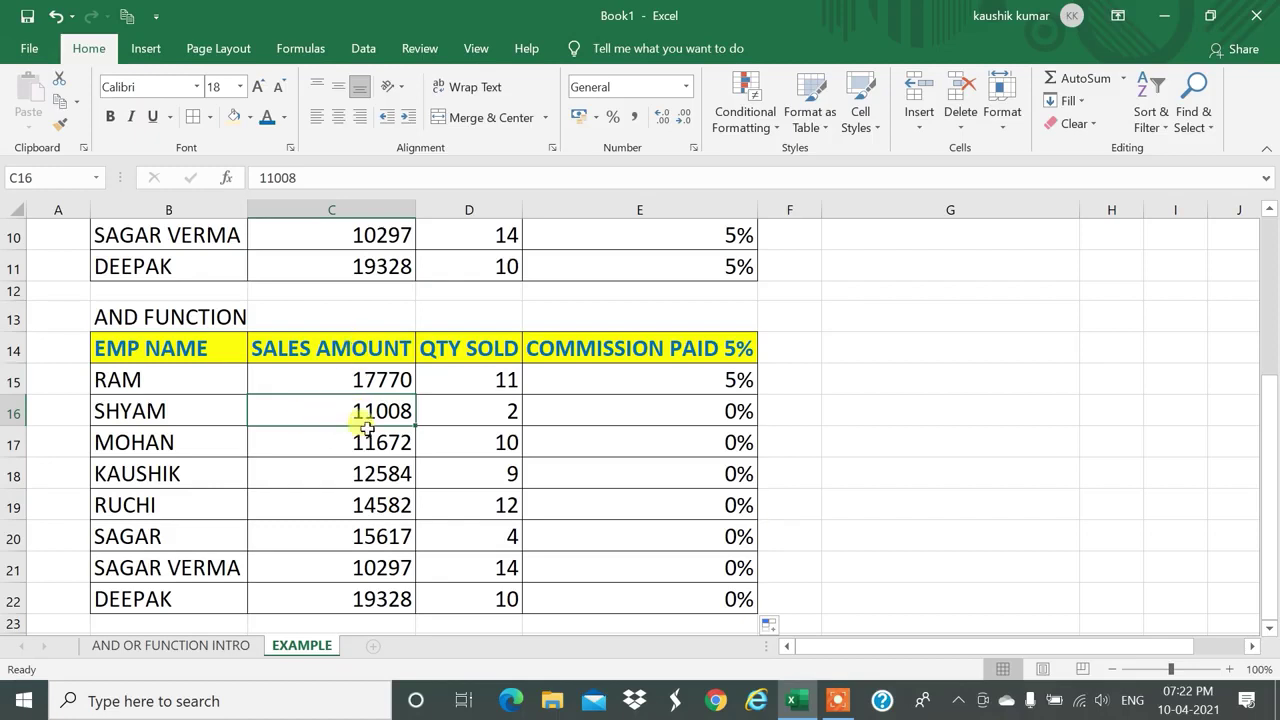
click(470, 407)
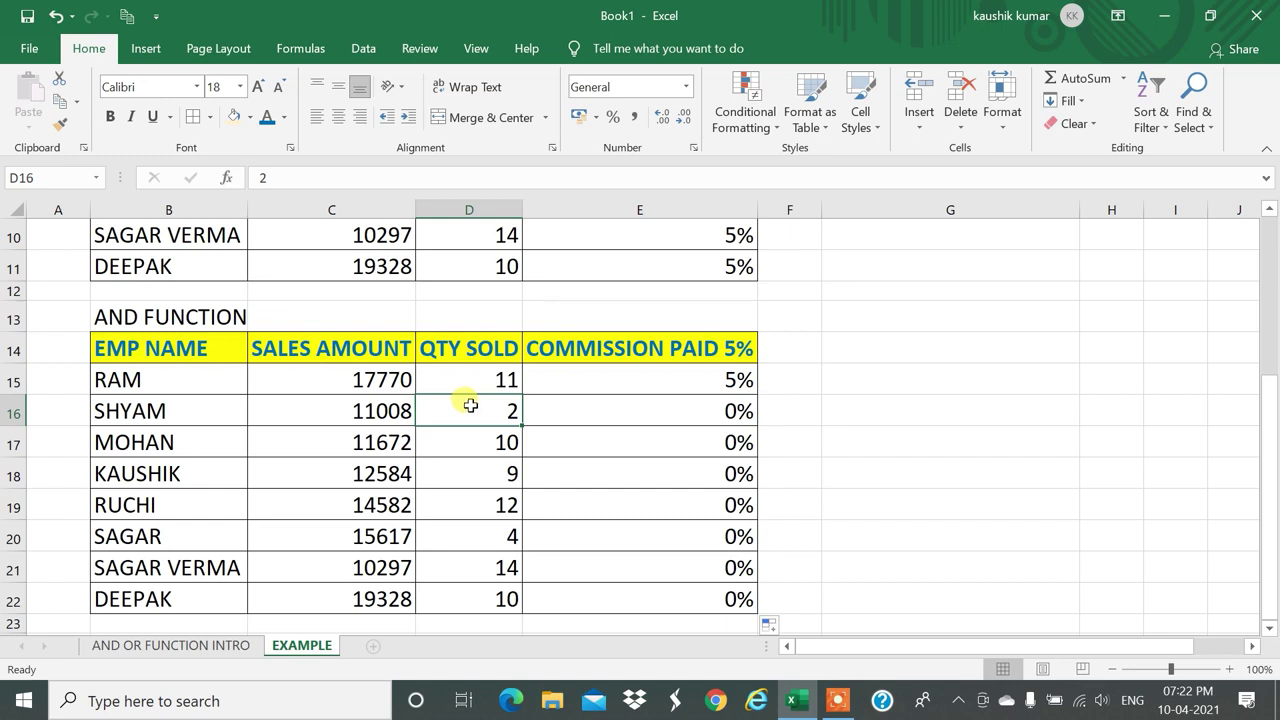
click(371, 535)
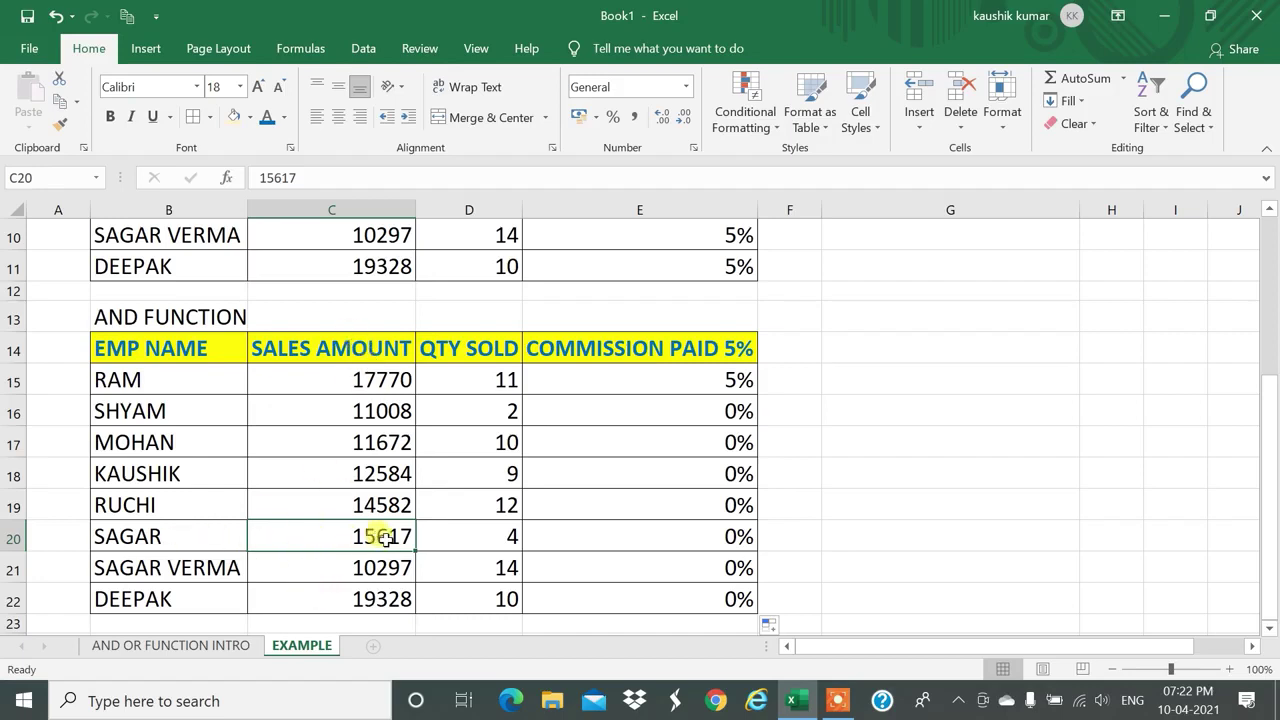
click(496, 537)
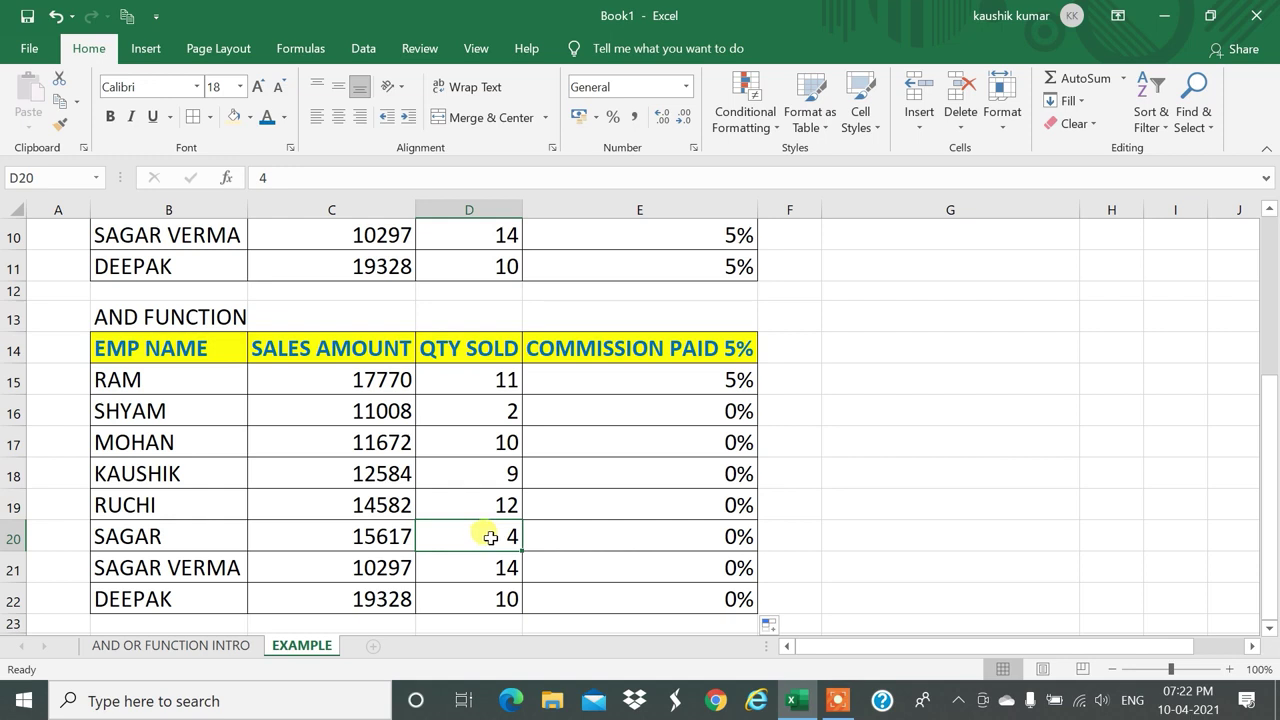
click(655, 528)
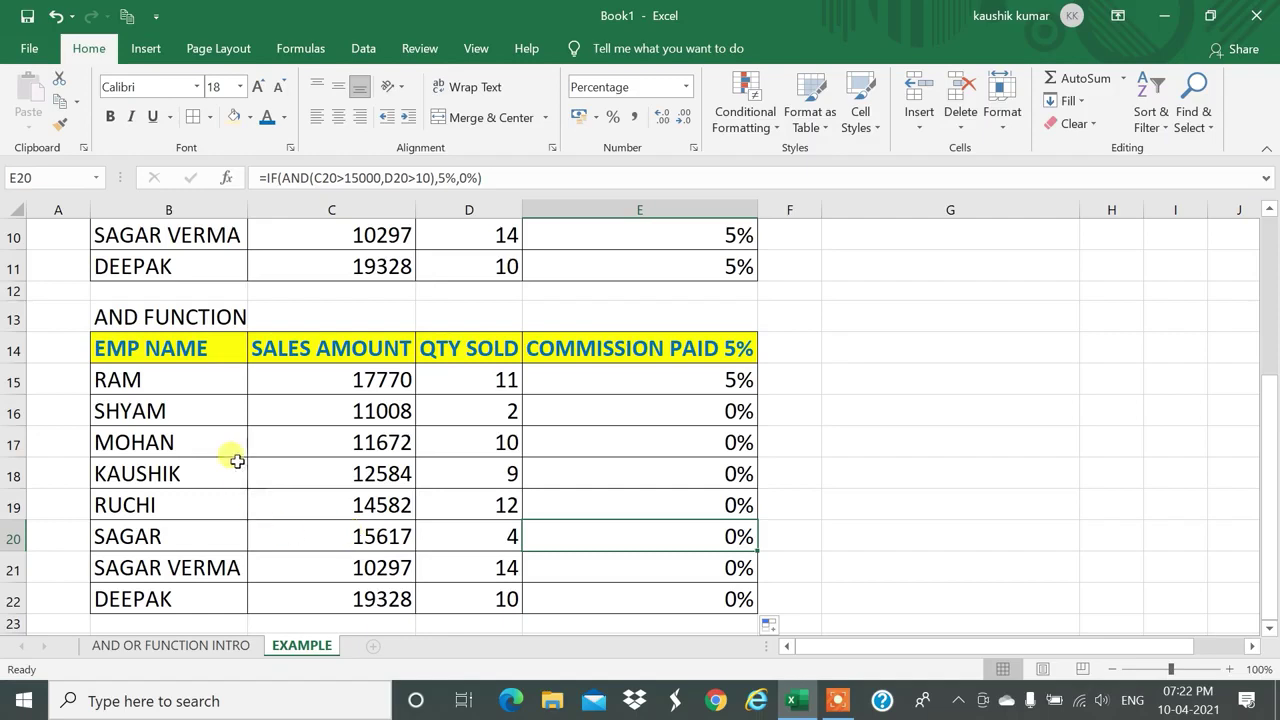
click(160, 310)
drag(340, 533, 498, 531)
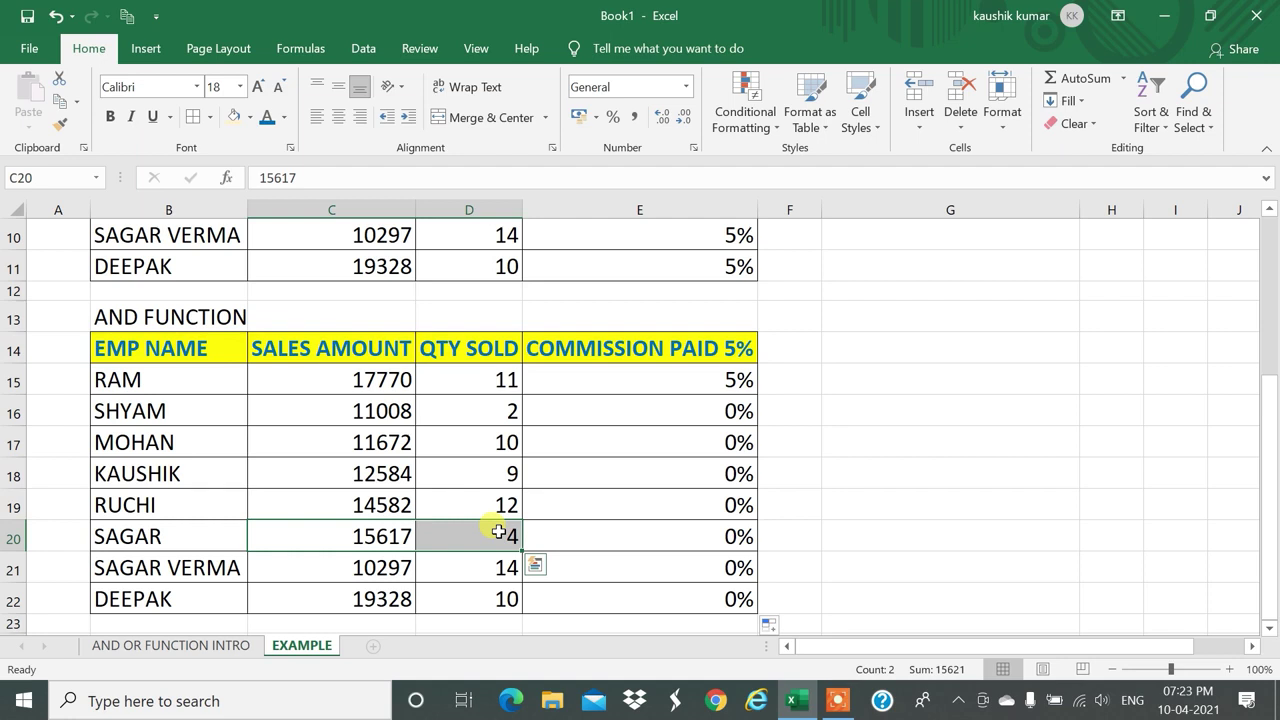
Clear the commission formulas in E4:E11 of the OR FUNCTION table.
scroll(499, 528, up, 3)
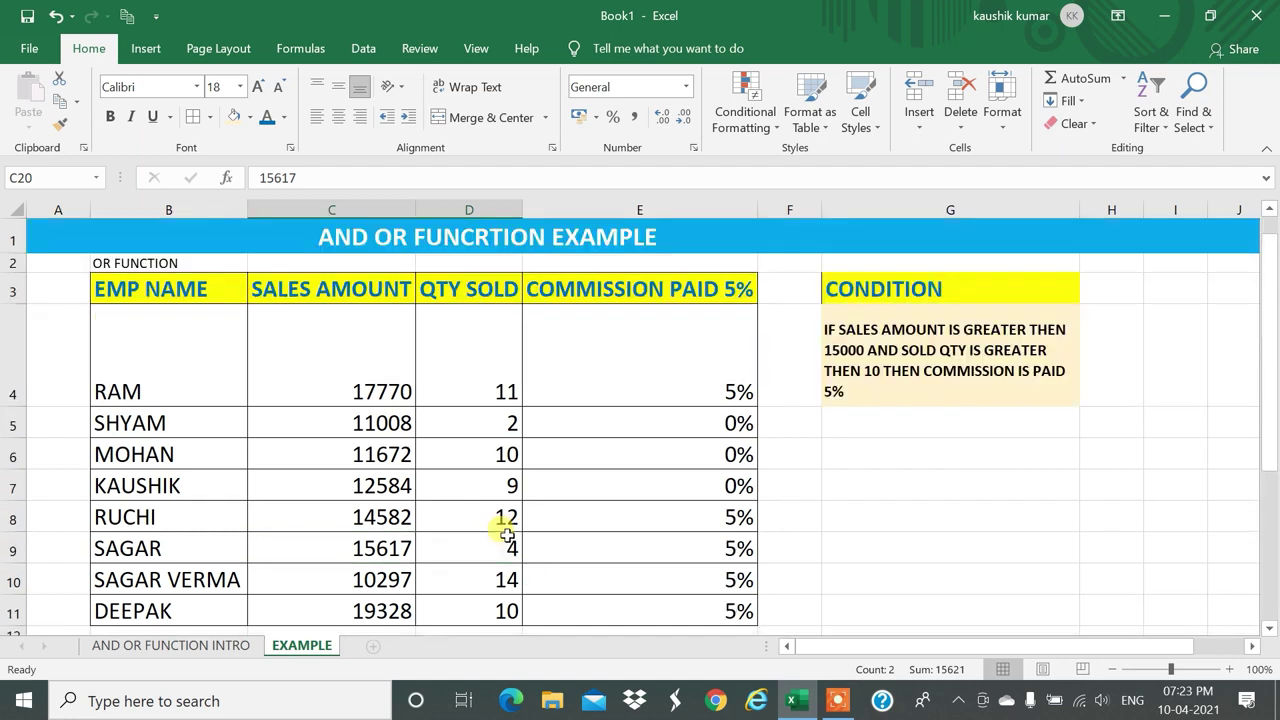
click(680, 351)
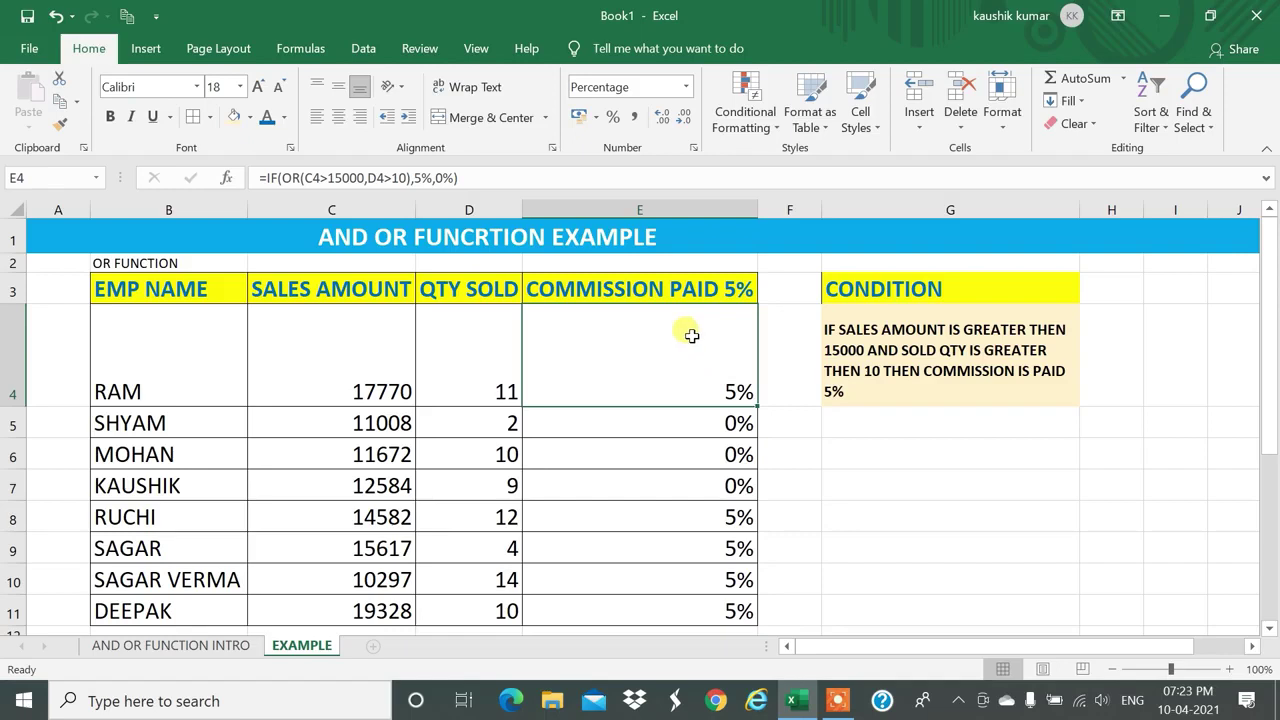
drag(690, 332, 686, 620)
scroll(385, 378, up, 2)
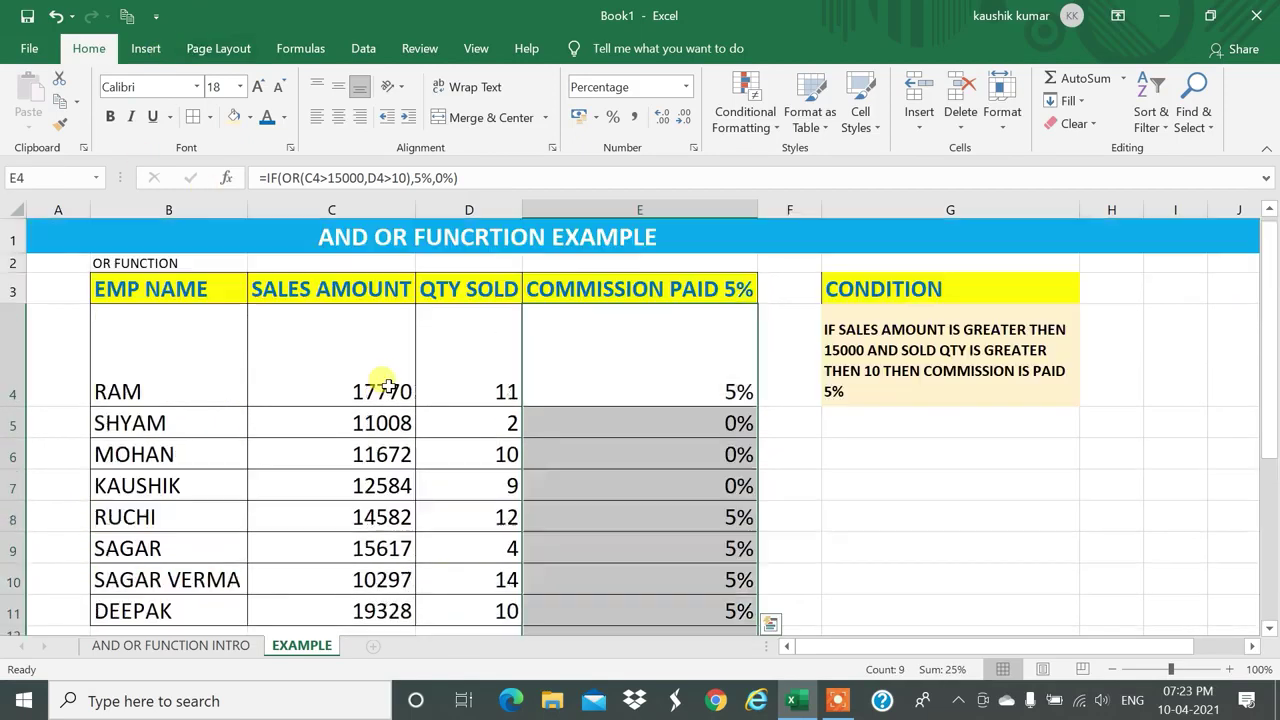
click(369, 372)
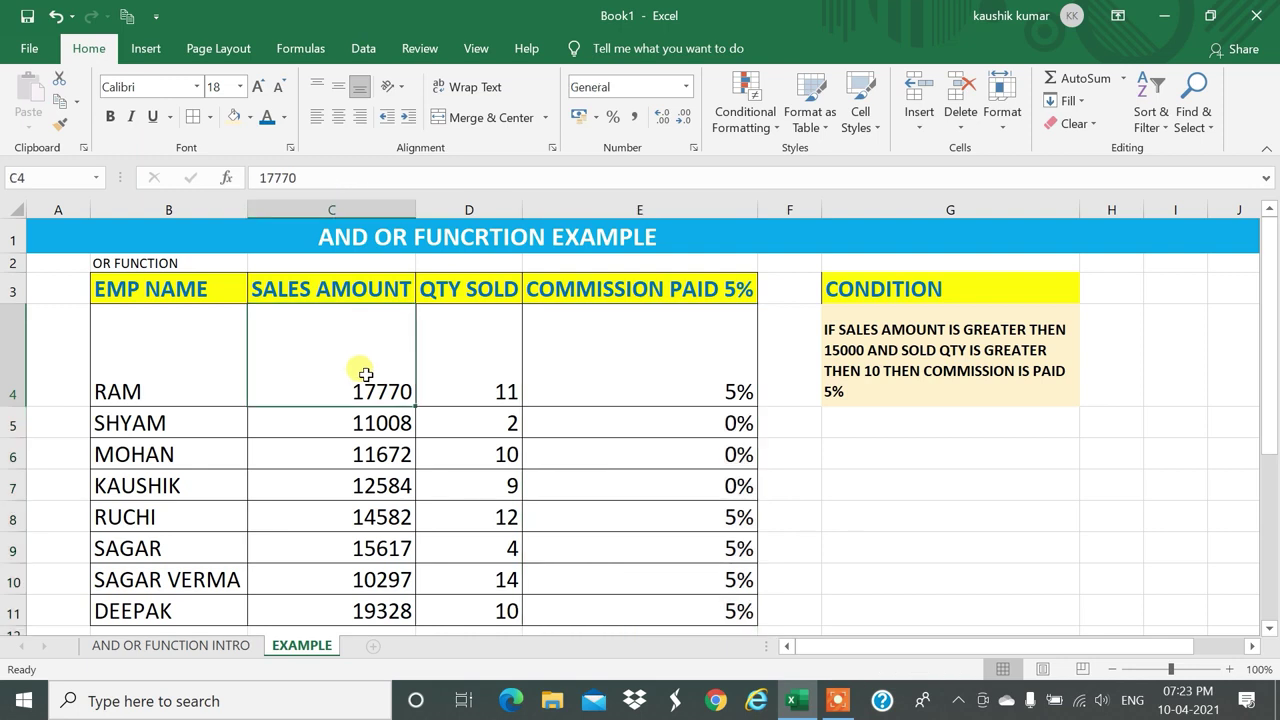
click(722, 390)
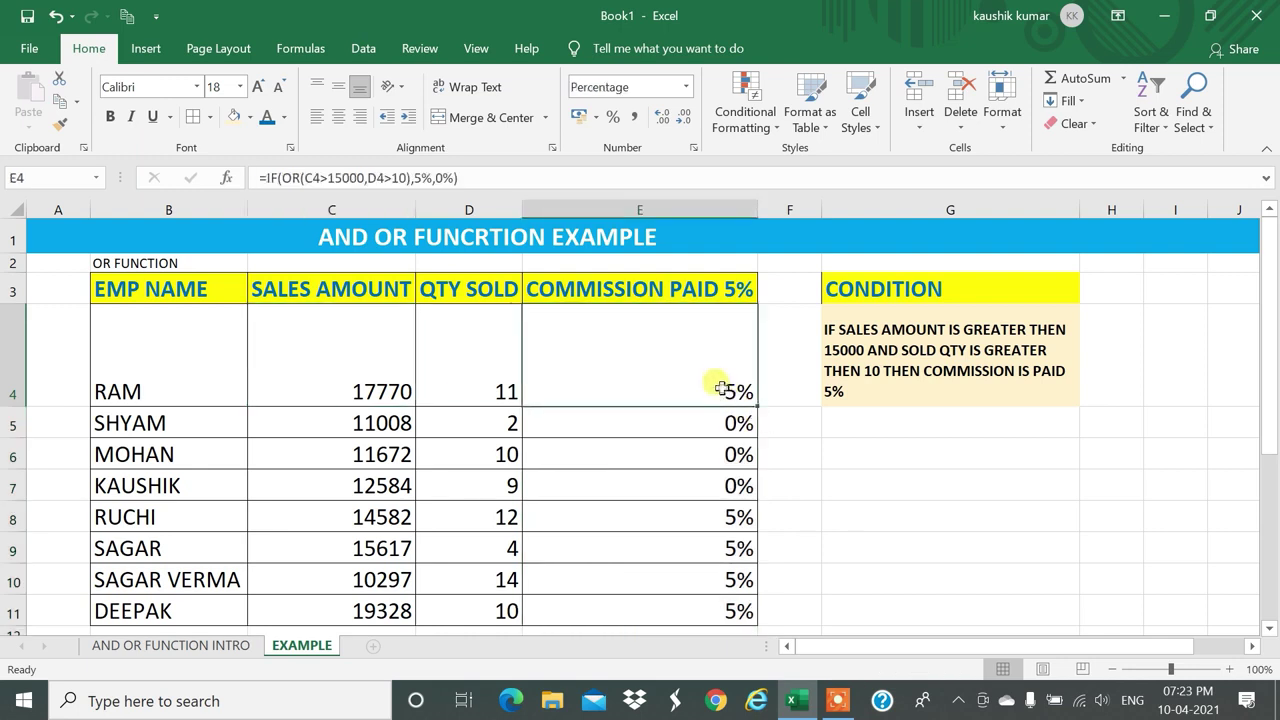
drag(701, 357, 695, 600)
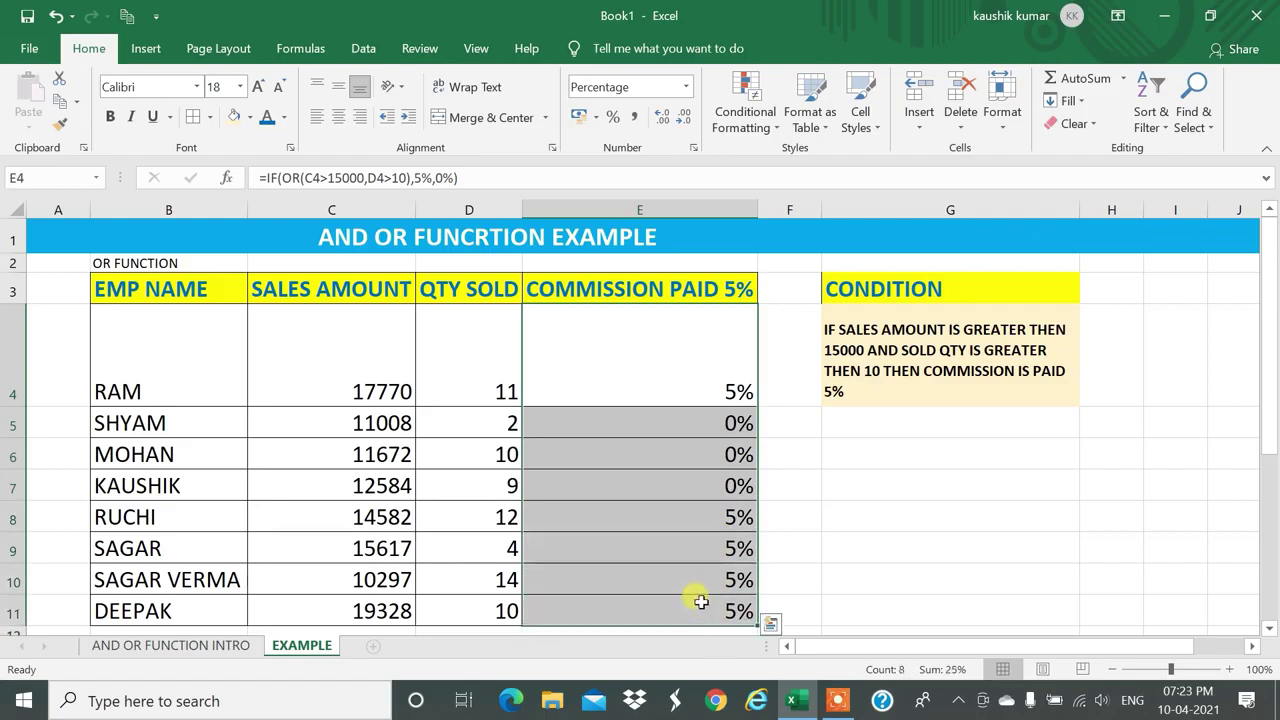
key(Delete)
Start an IF formula in E4 of the OR FUNCTION table with OR(C4>15000,D4>10) as its logical test.
click(591, 400)
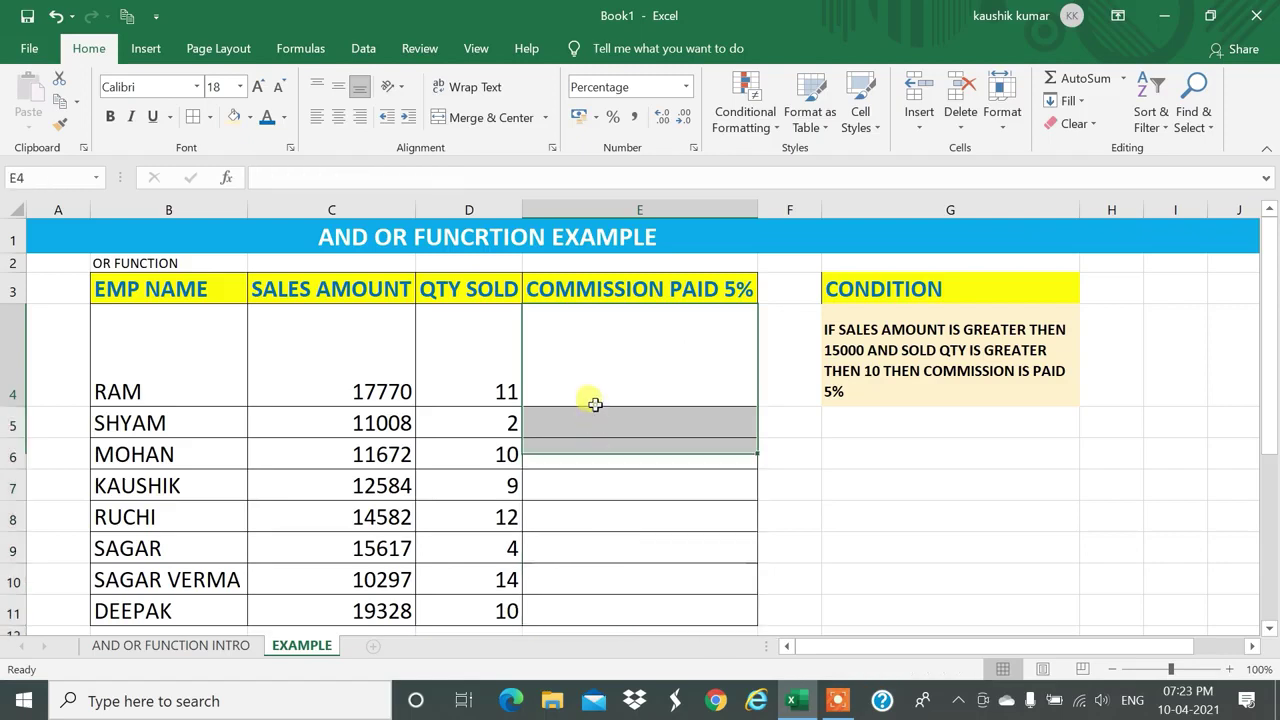
text(=IF)
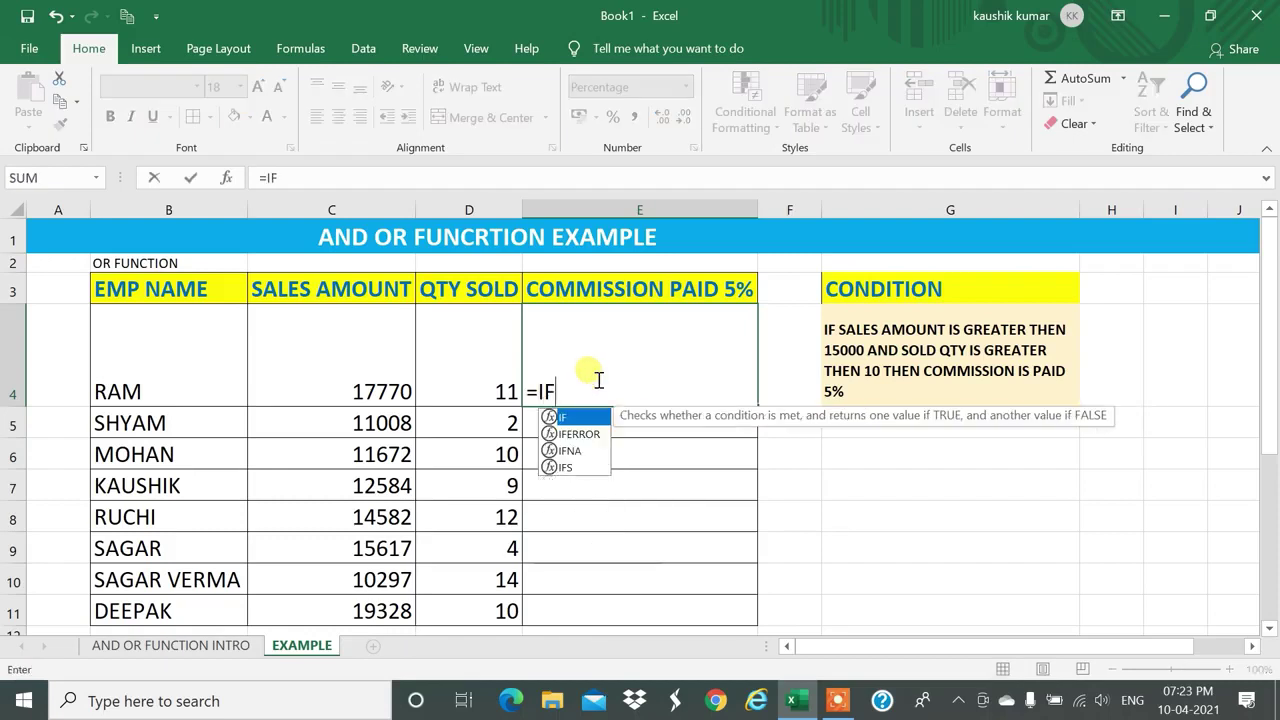
text((OR)
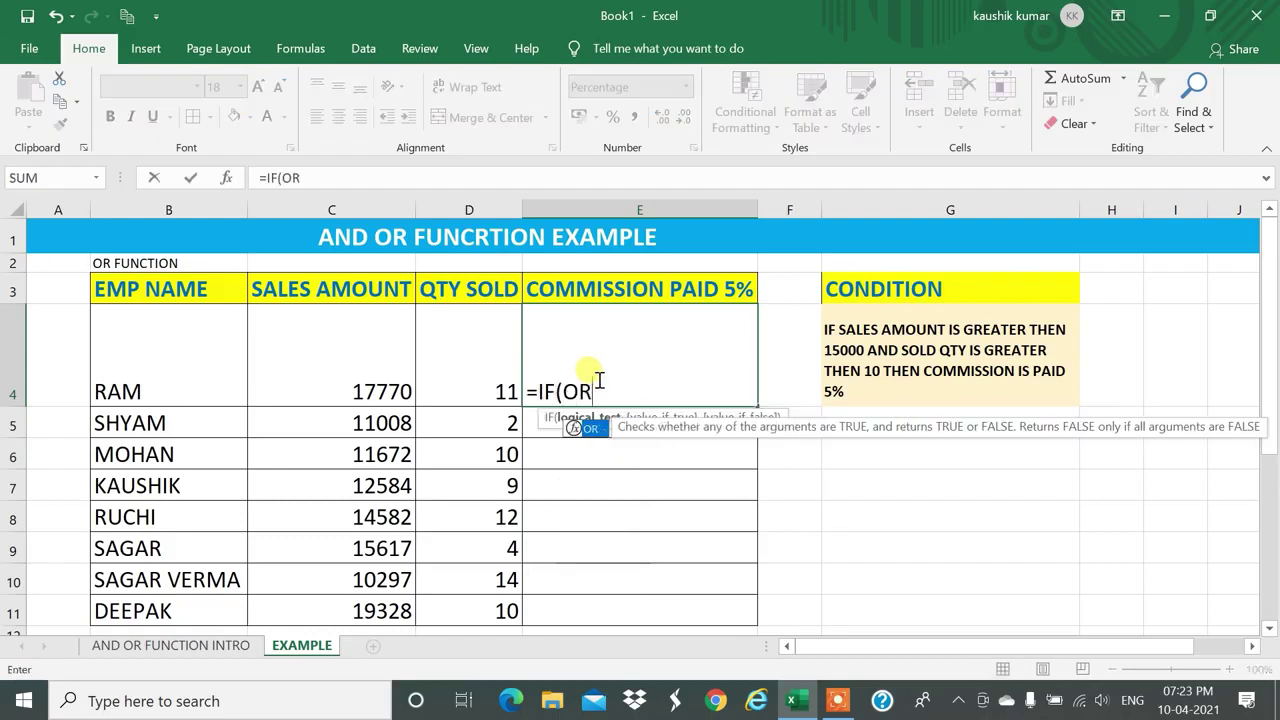
text(()
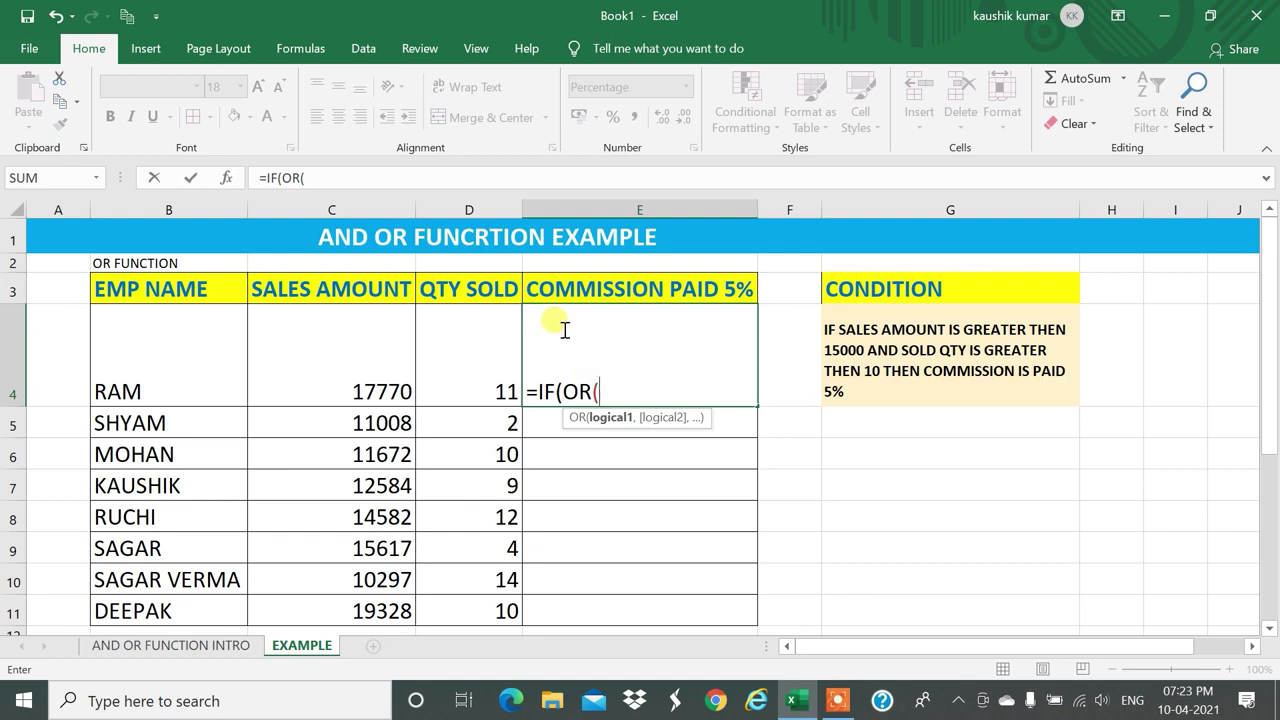
click(323, 361)
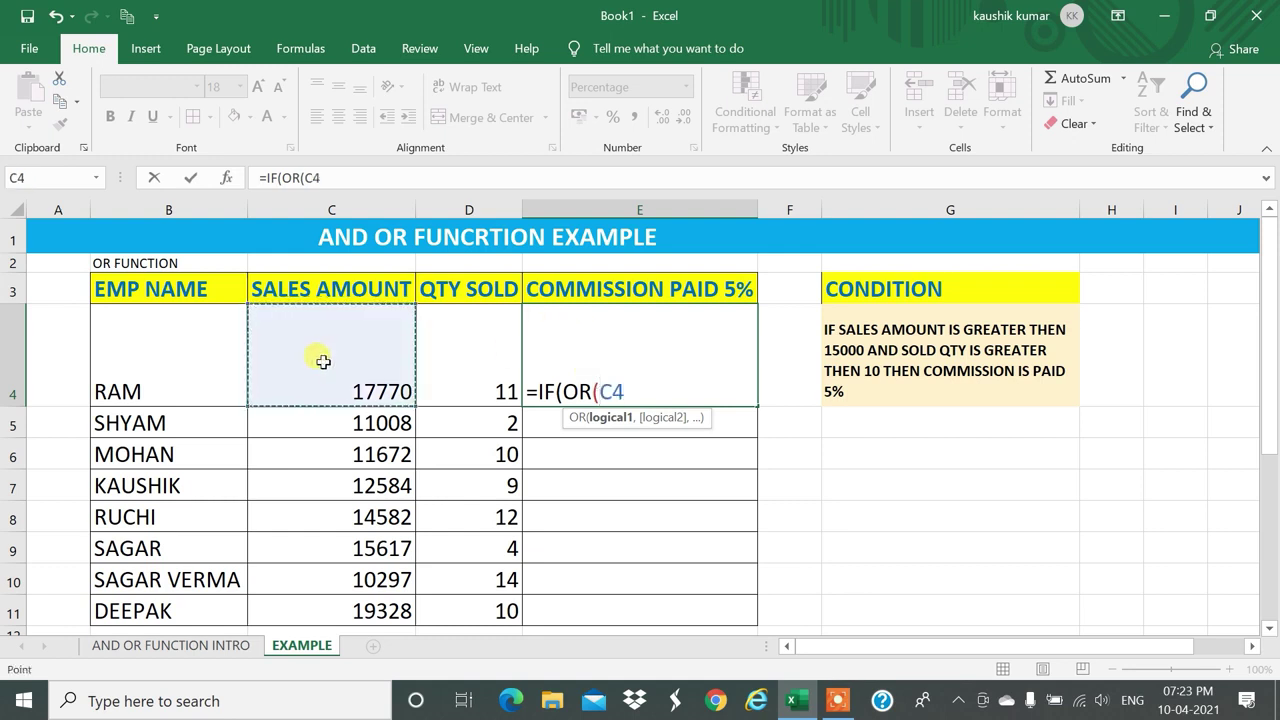
text(>15)
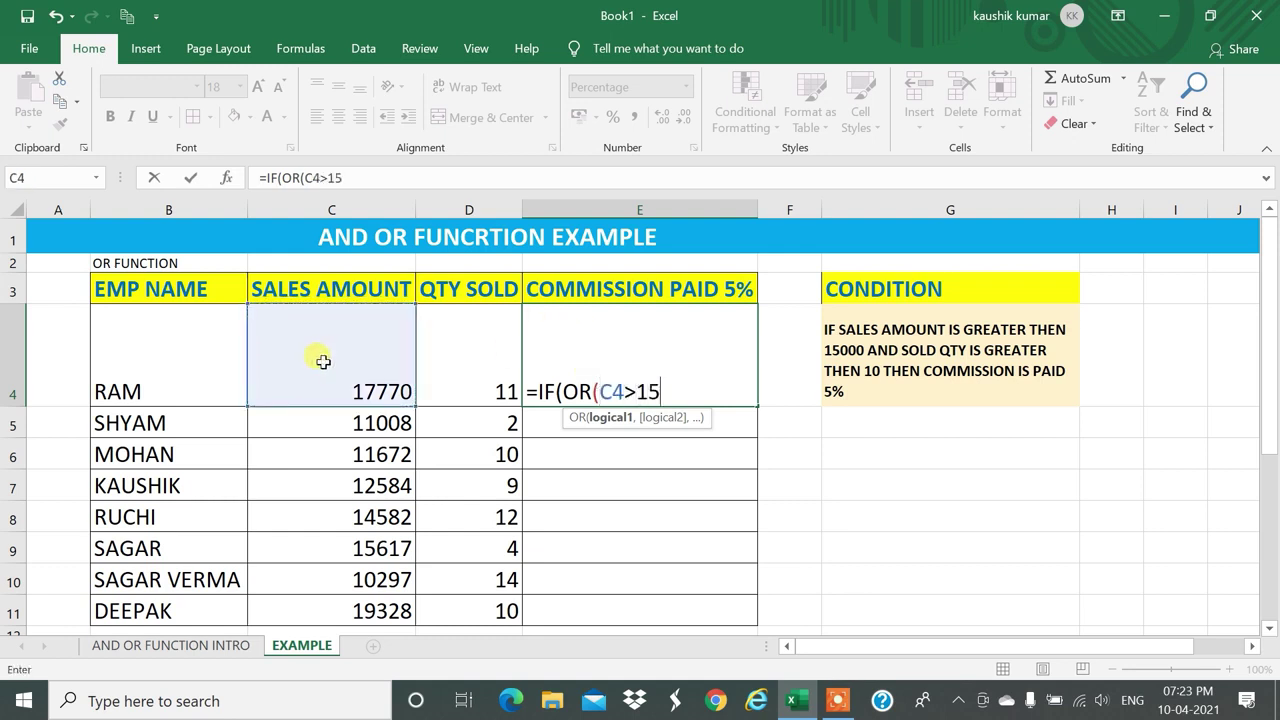
text(000,)
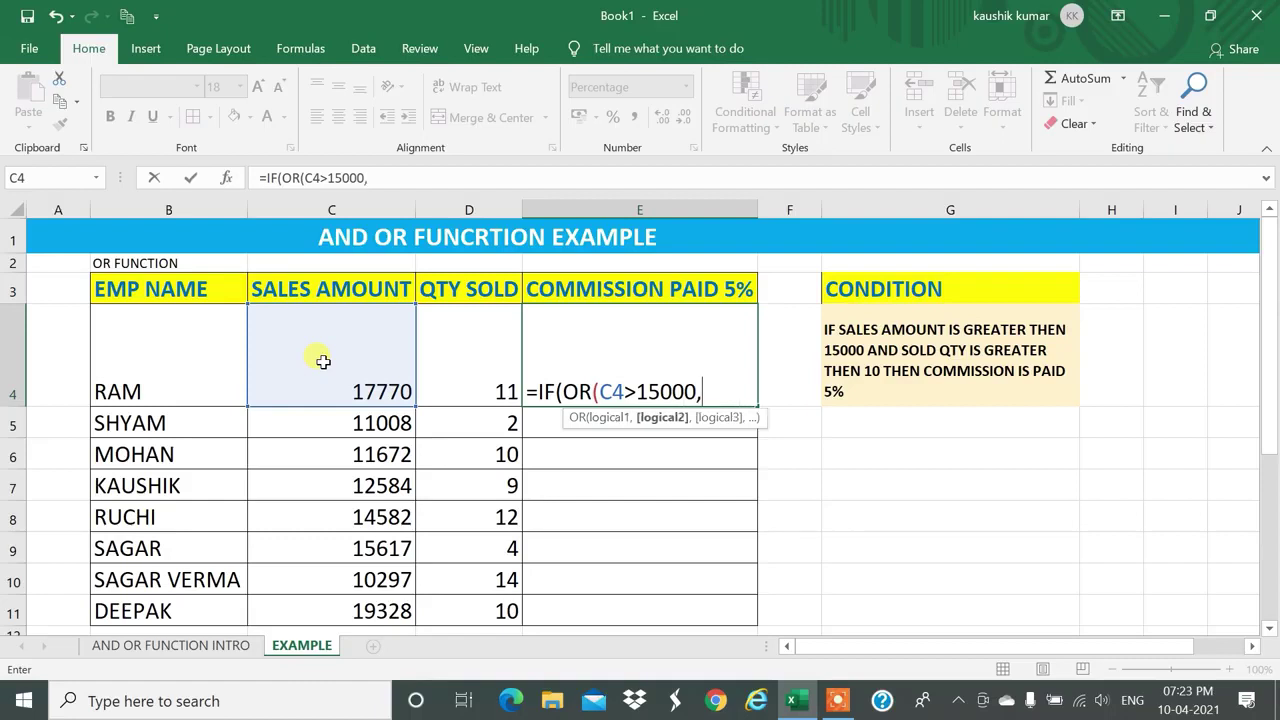
click(472, 354)
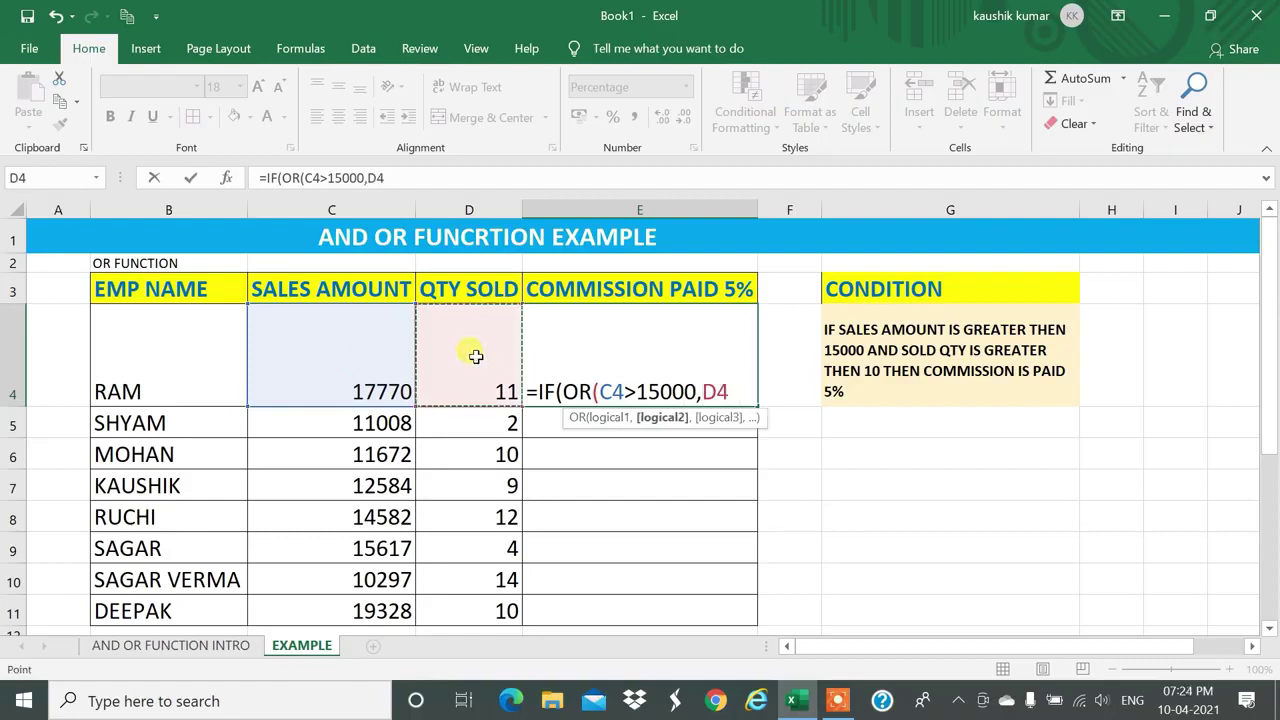
text(>)
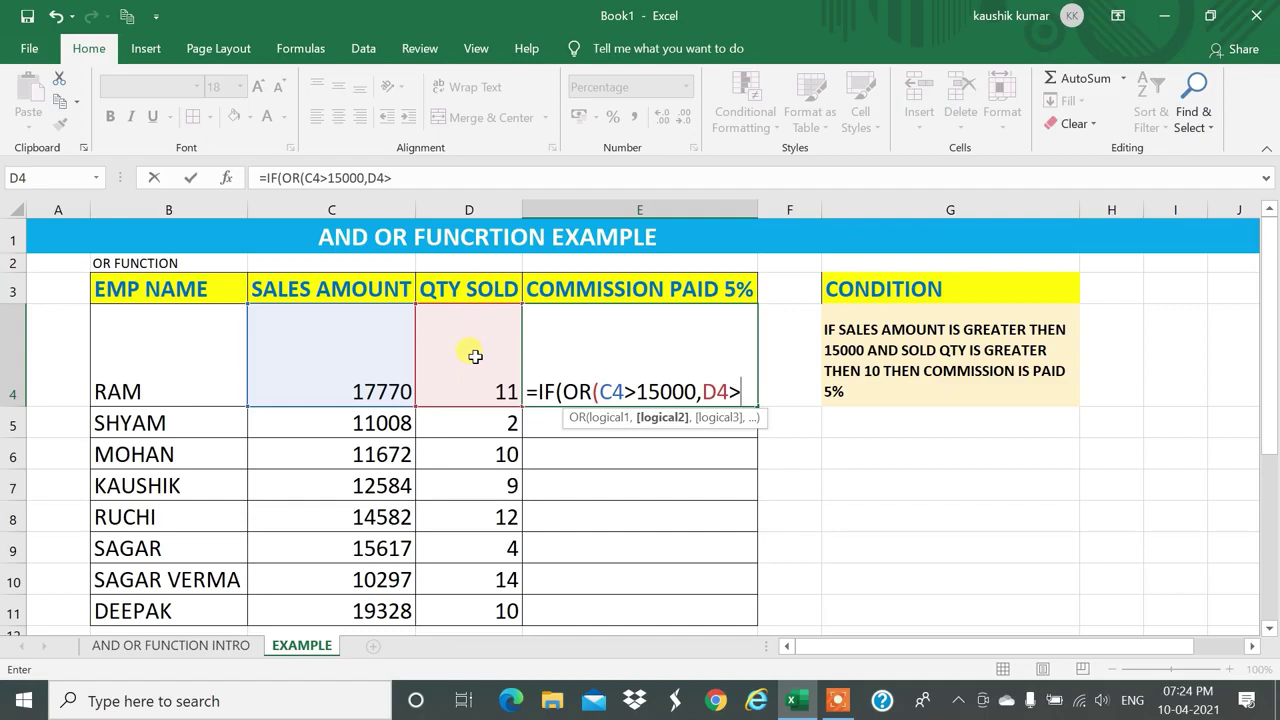
text(10),)
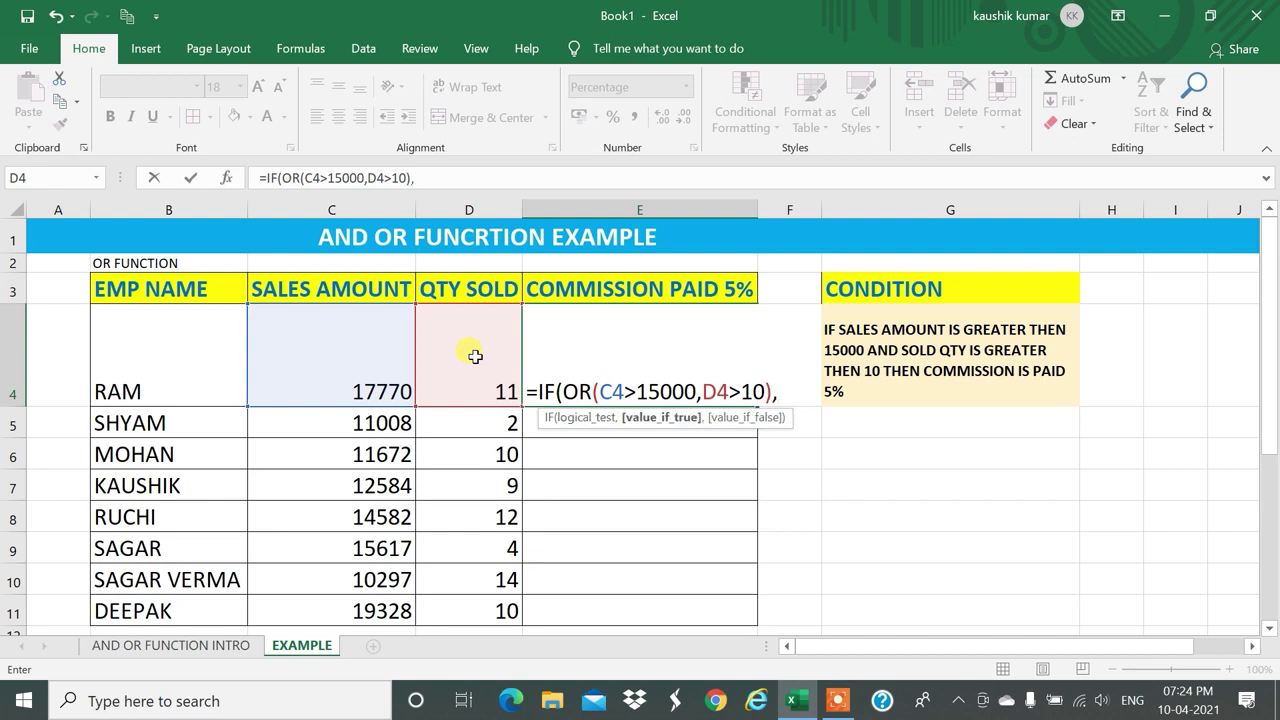
Complete E4's IF formula with C4*5% as the value if true and 0% as the value if false.
click(363, 338)
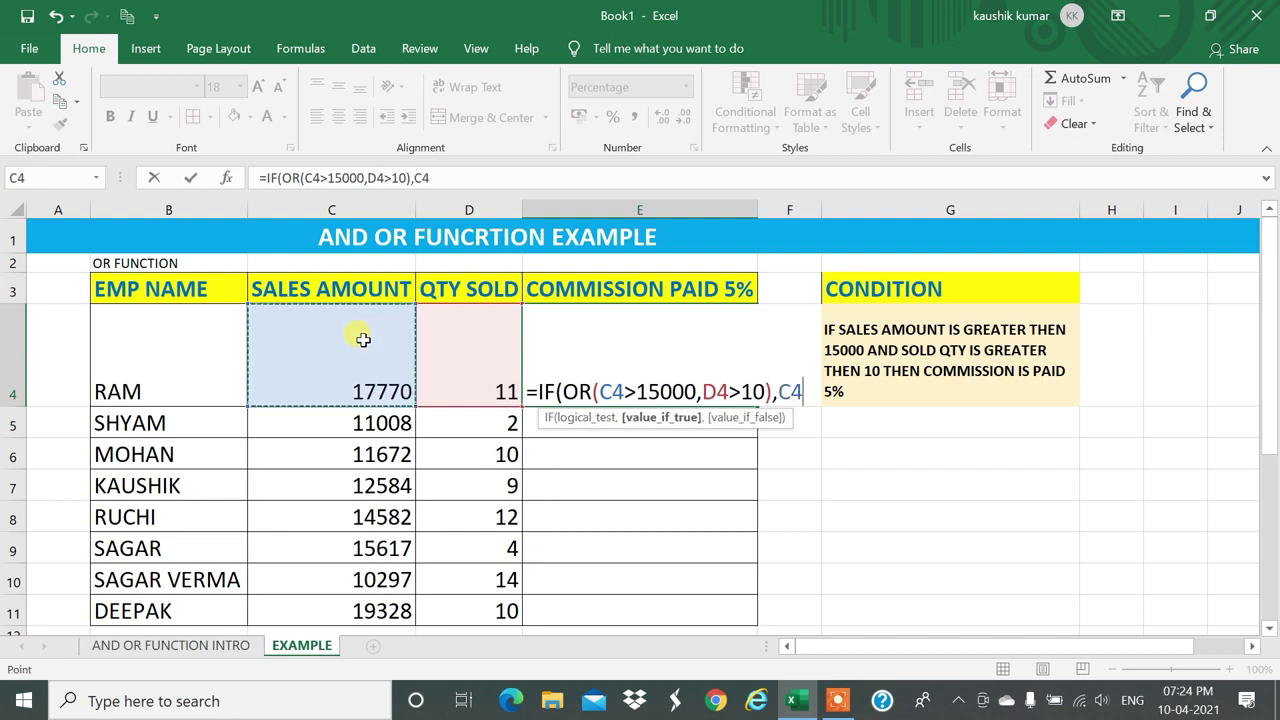
text(*)
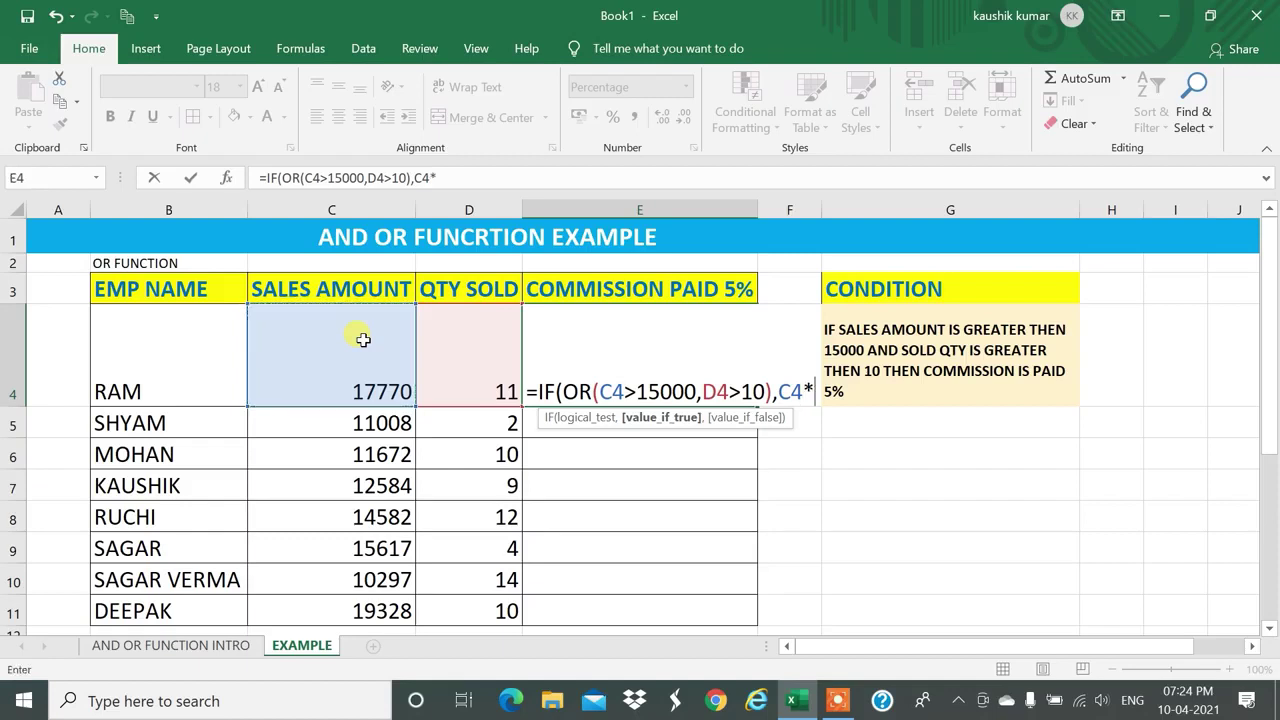
text(%)
key(BackSpace)
text(5%)
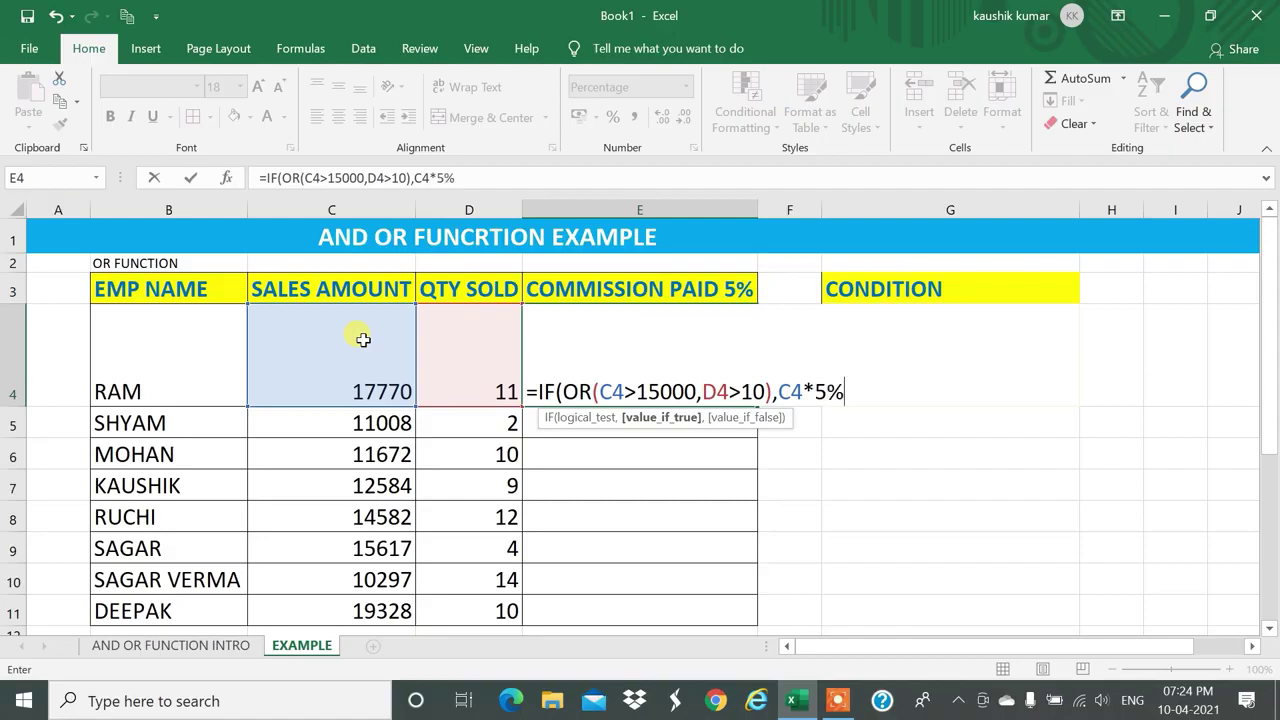
text(,)
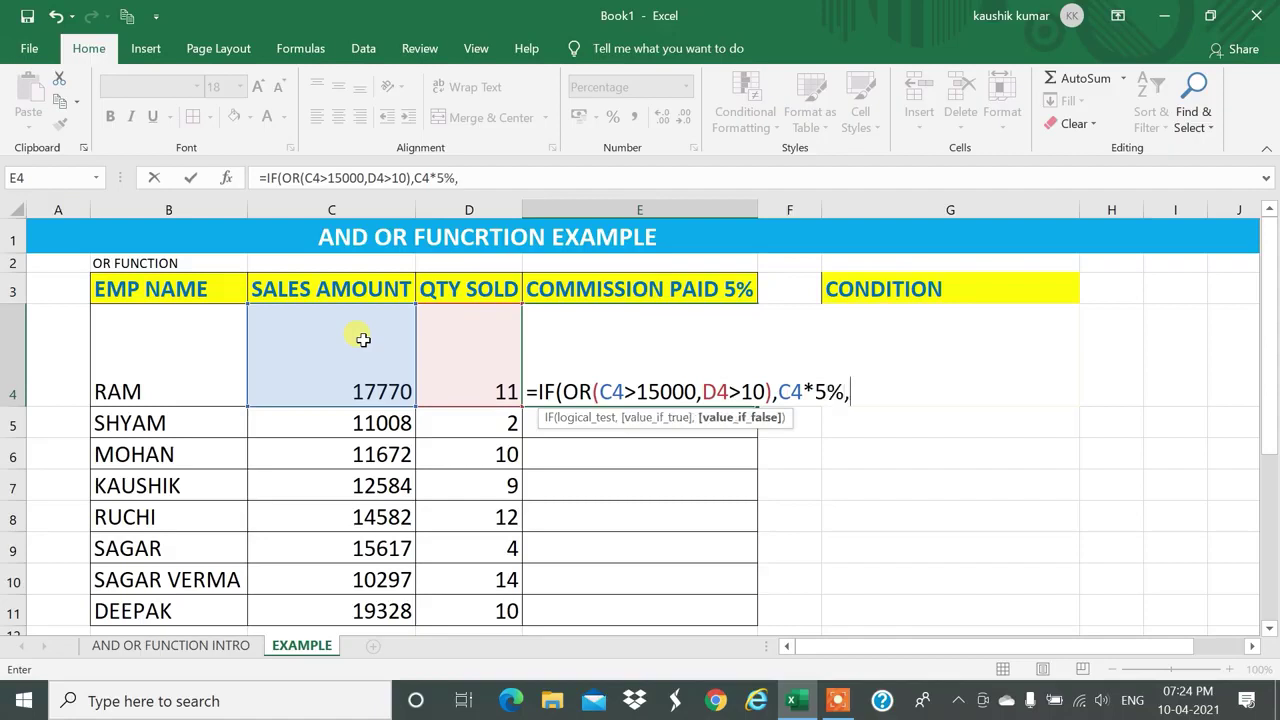
text(0%))
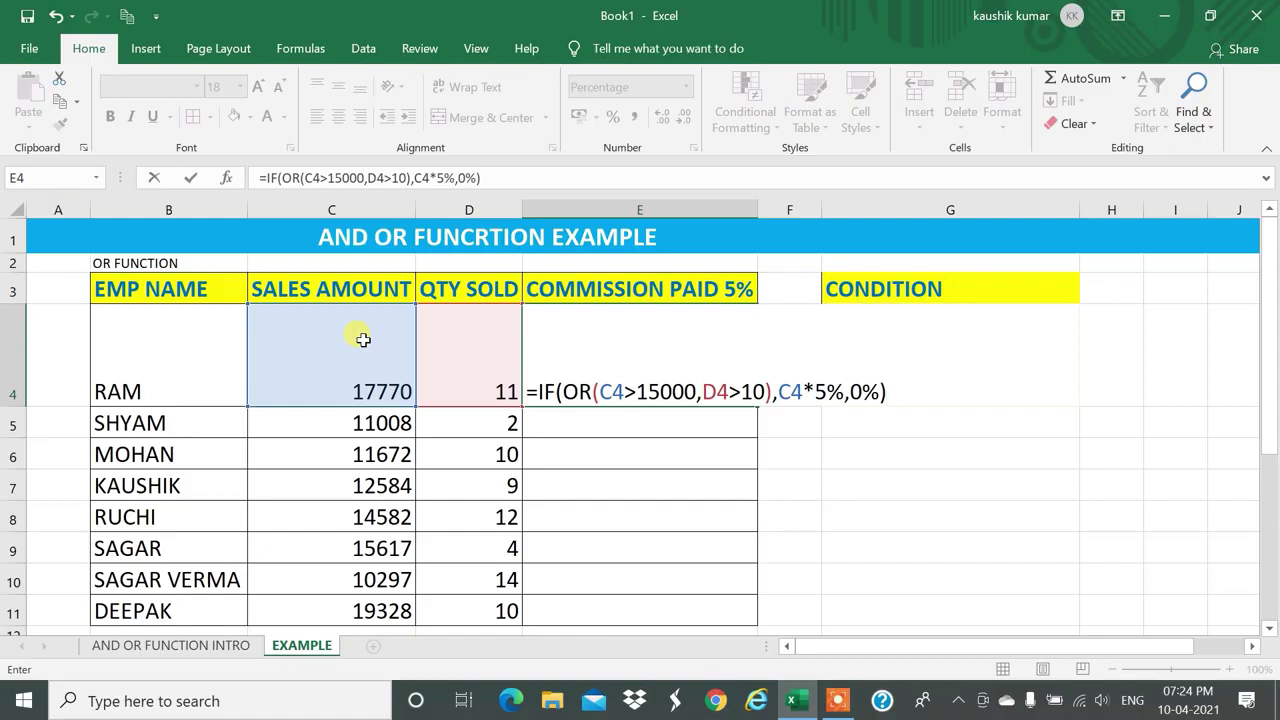
click(874, 392)
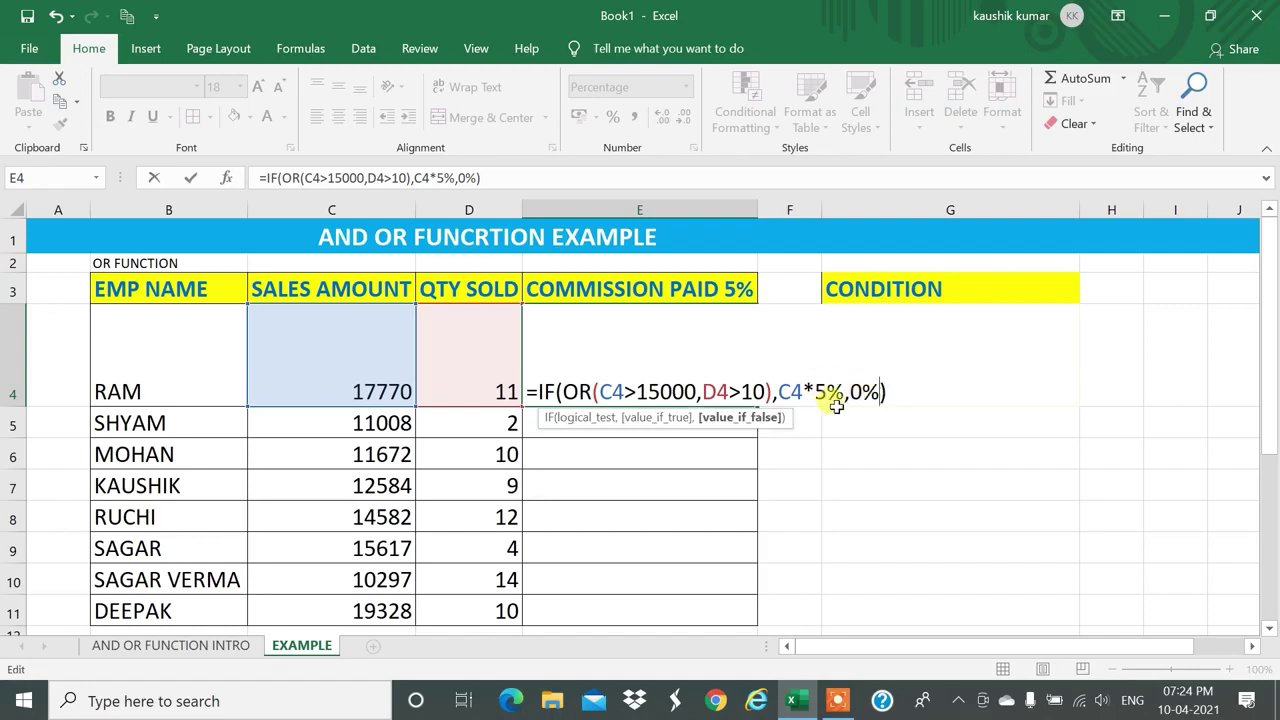
key(Return)
Examine the value-if-true argument in E4's commission formula, leaving the formula as entered.
click(722, 358)
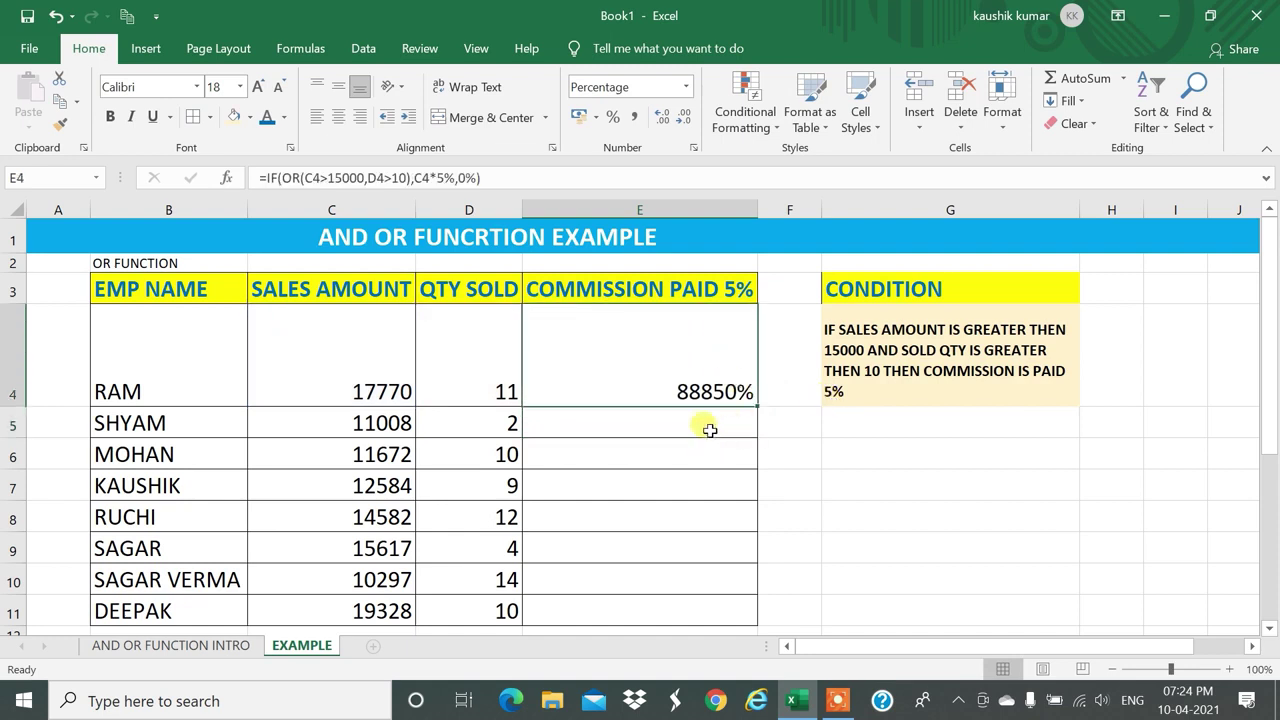
double_click(702, 385)
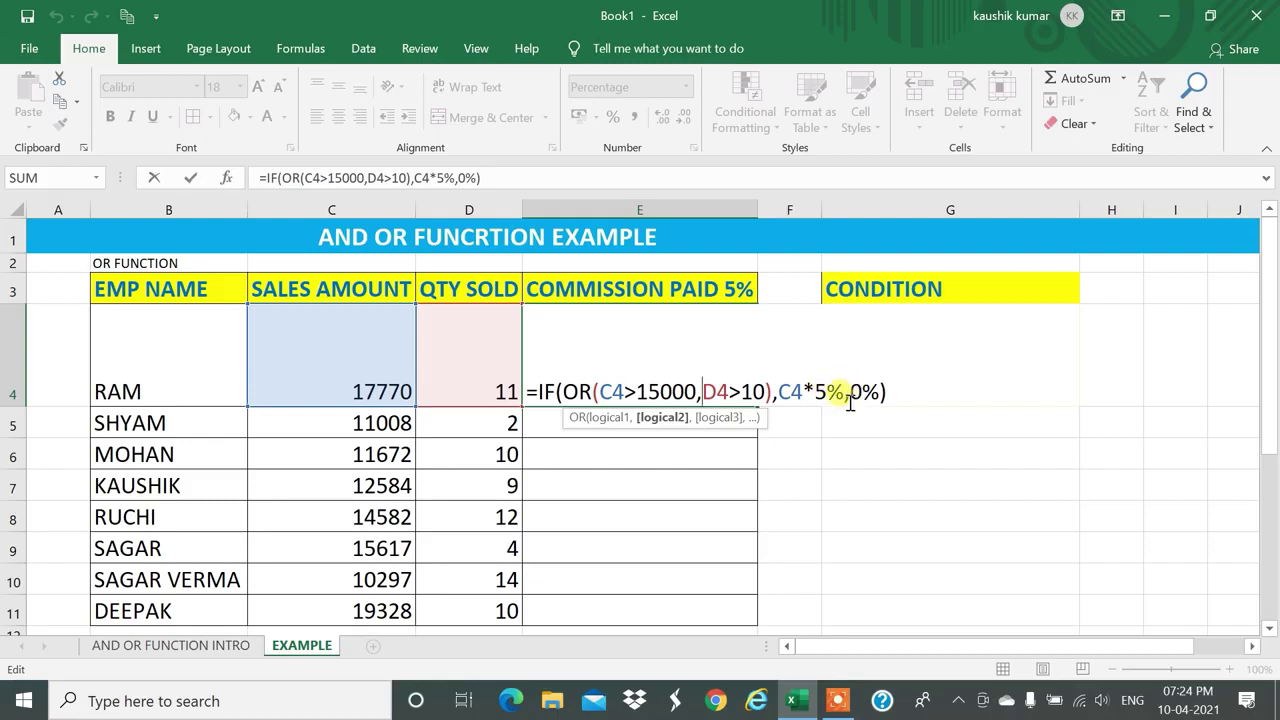
click(790, 391)
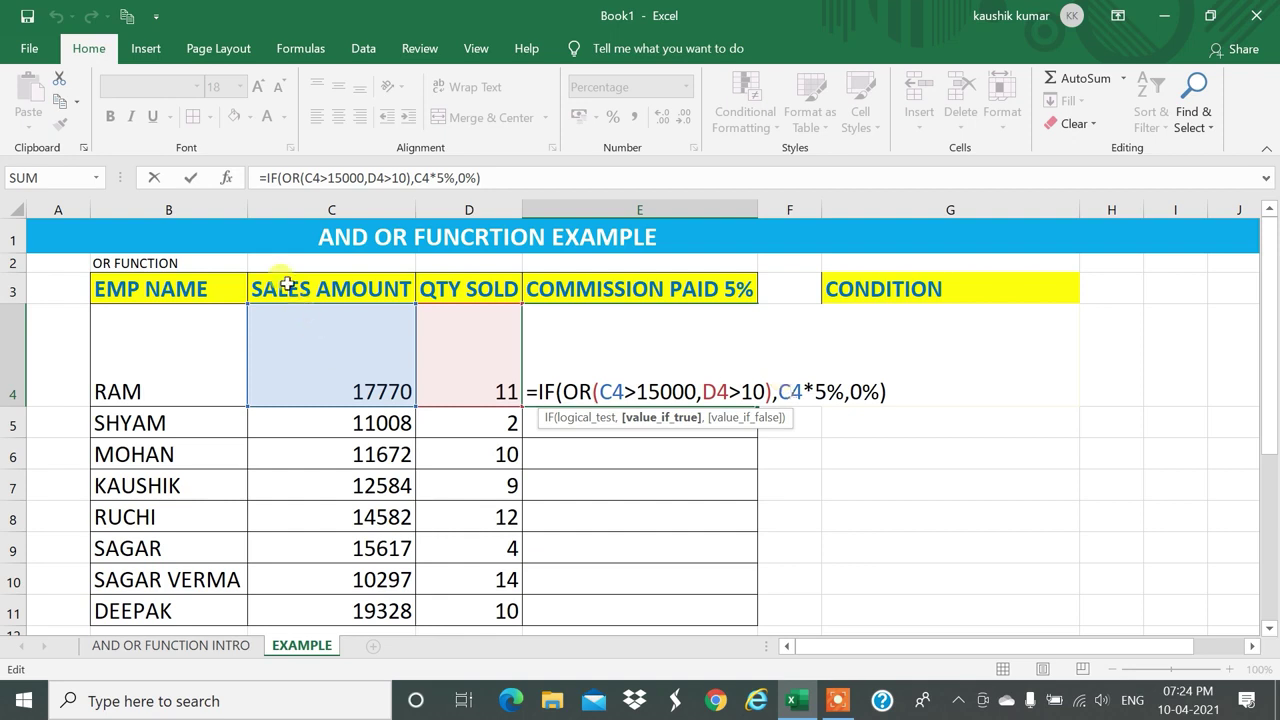
key(Return)
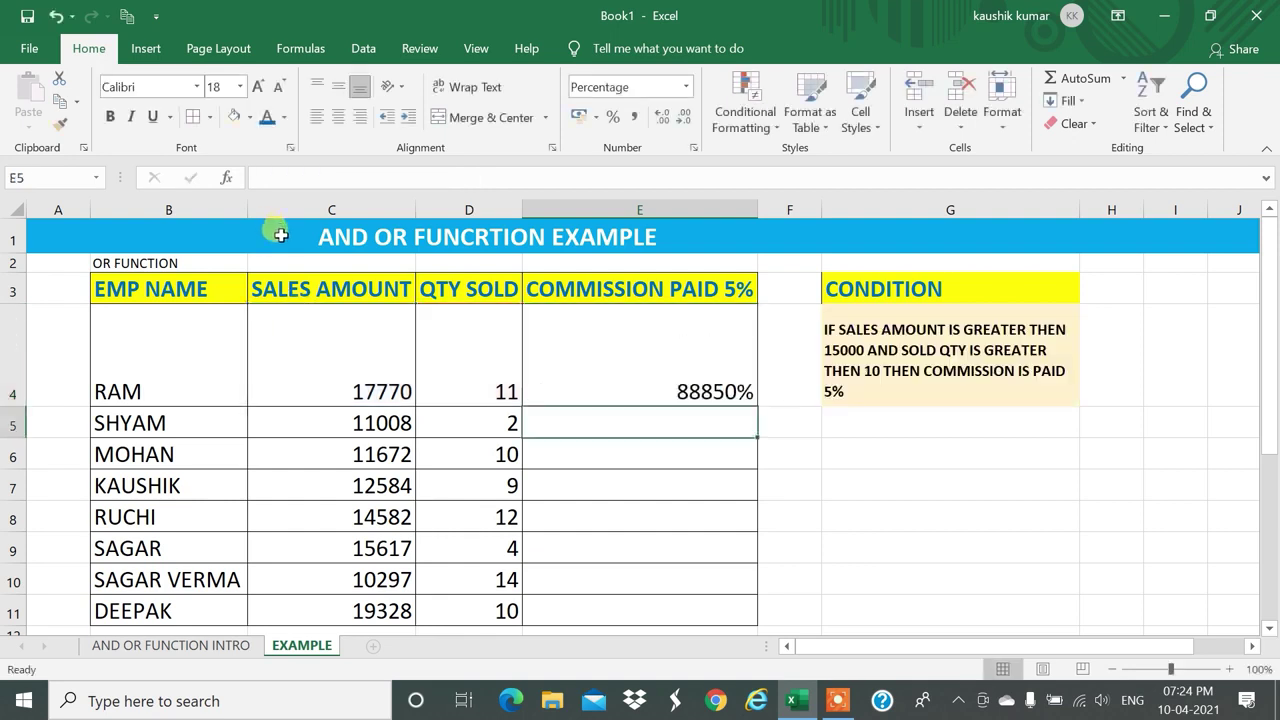
Set the number format of the OR FUNCTION table's commission cells E4:E11 to General.
click(616, 367)
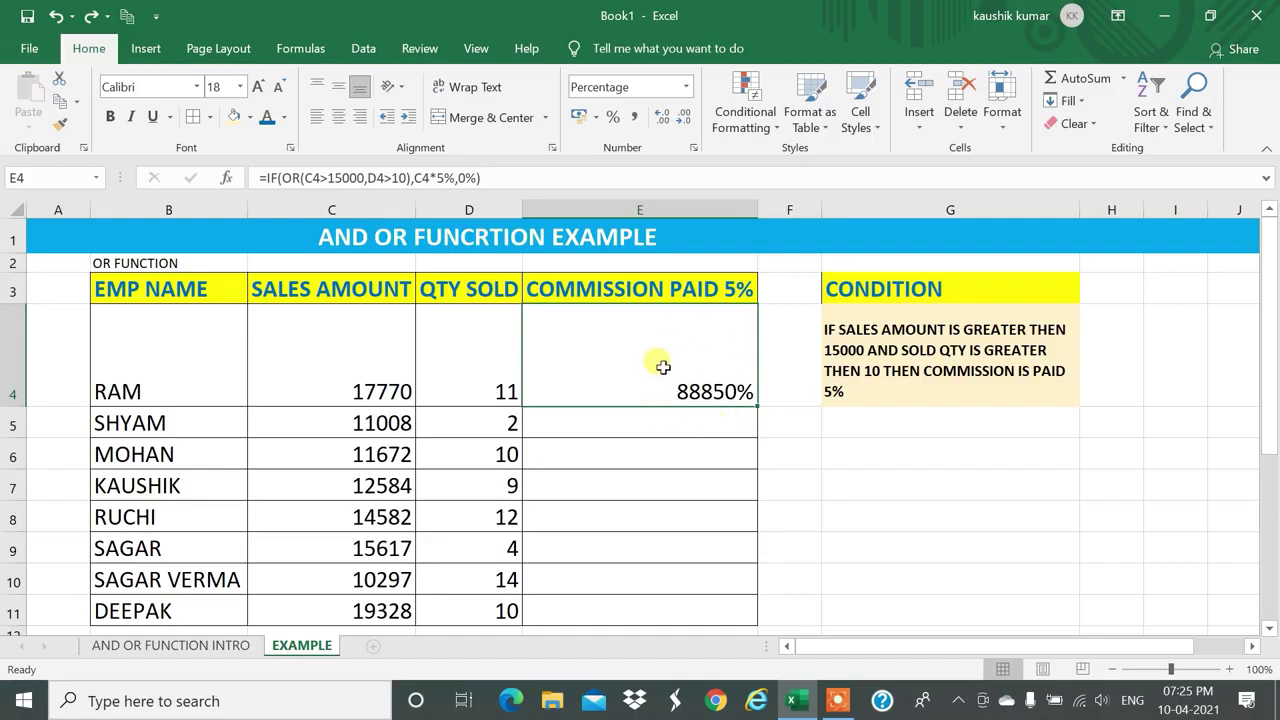
drag(657, 356, 649, 598)
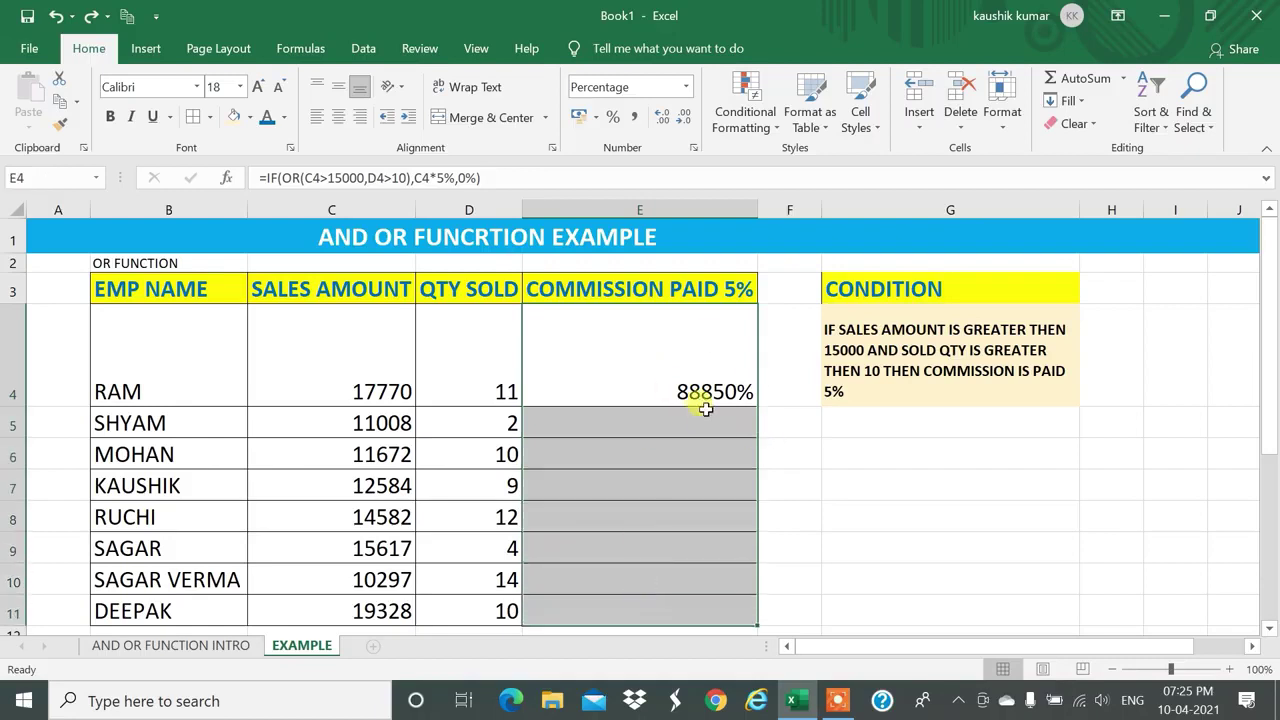
click(686, 88)
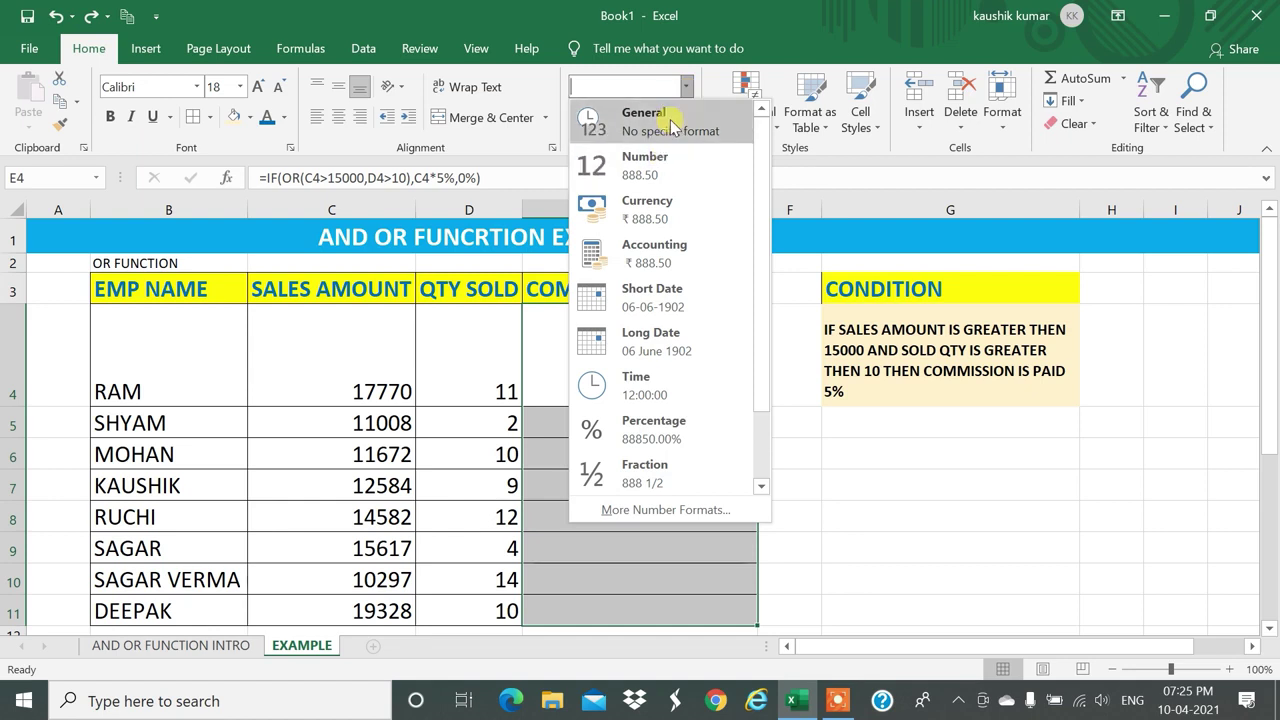
click(670, 118)
click(684, 88)
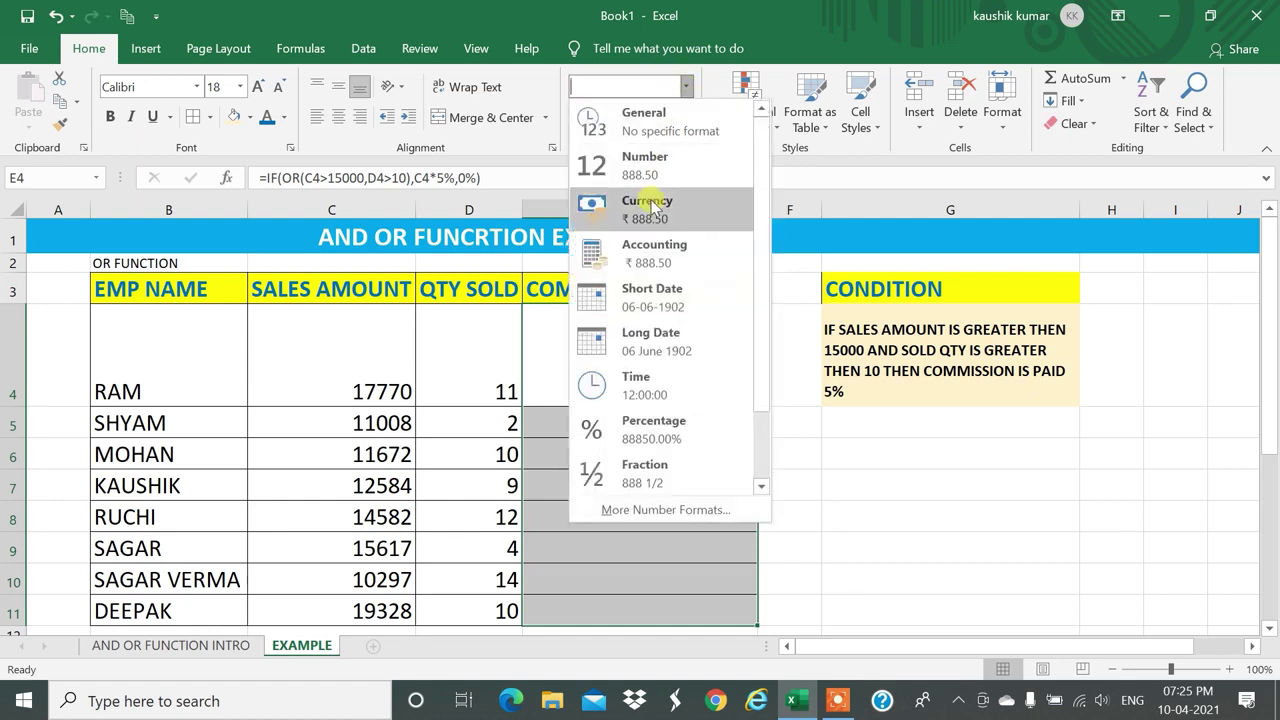
click(657, 140)
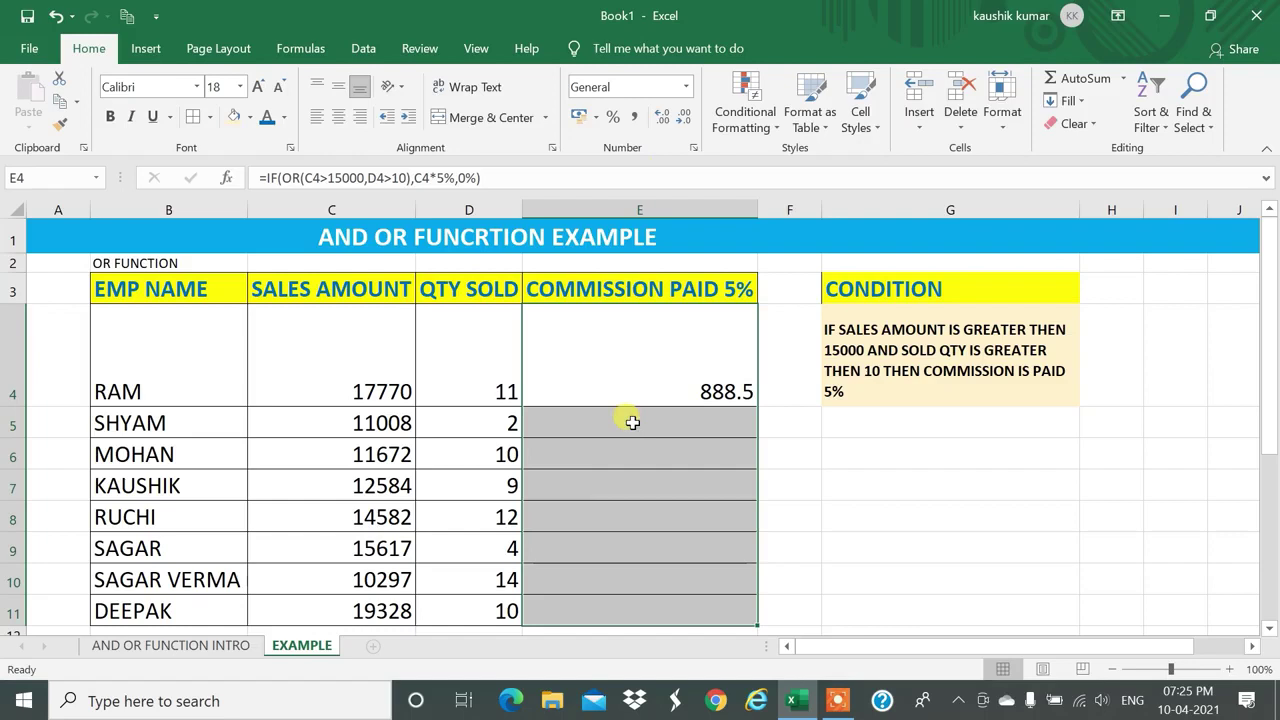
Fill E4's commission formula down through E11 in the OR FUNCTION table.
click(708, 390)
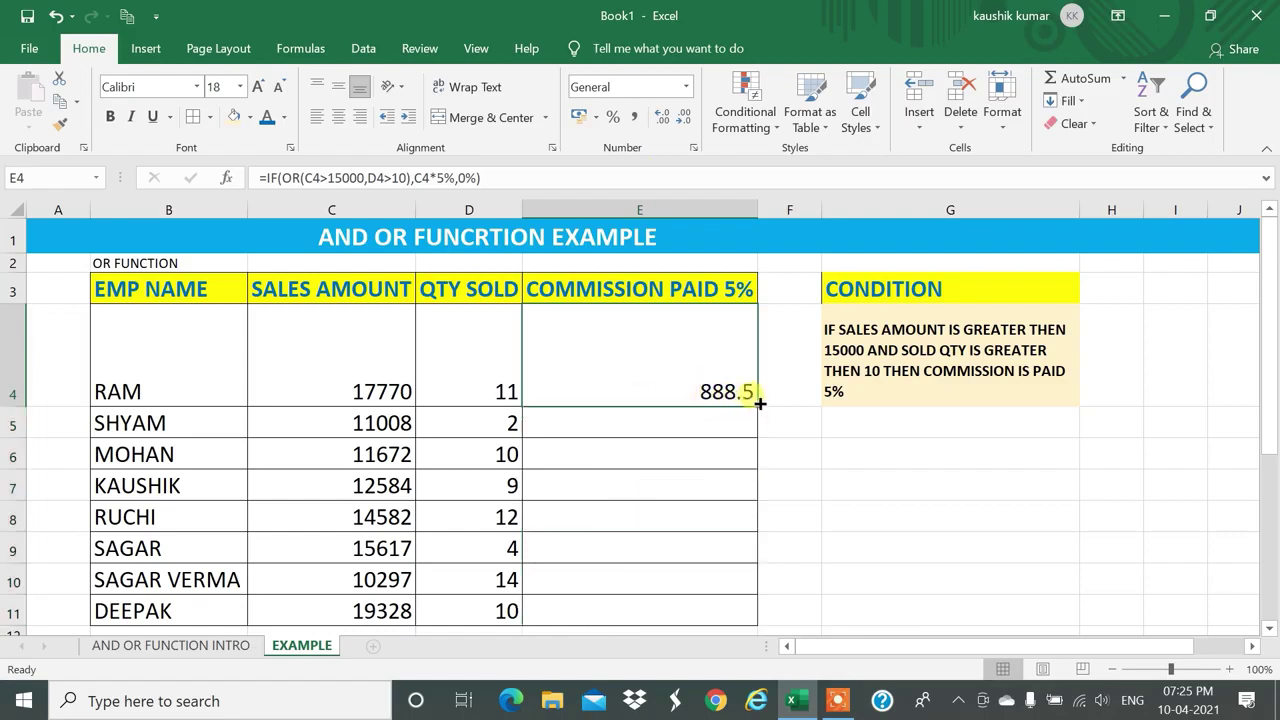
drag(760, 402, 731, 614)
click(686, 512)
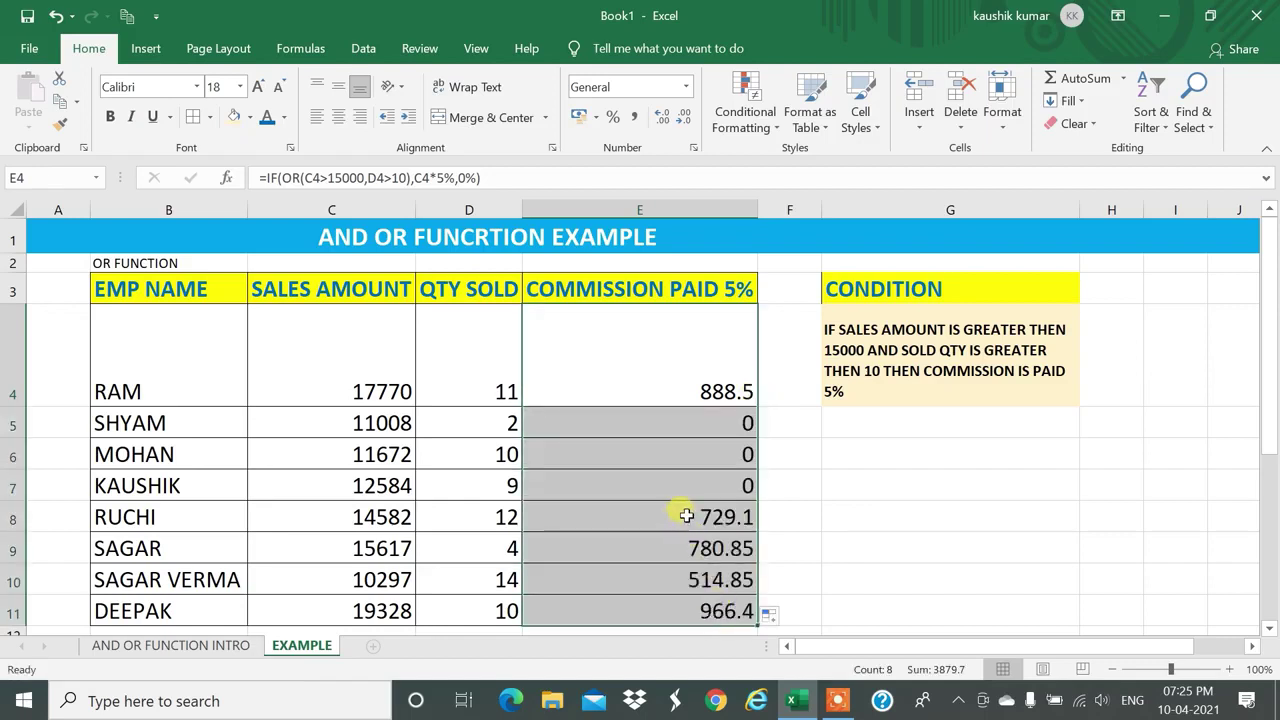
Check the sales amounts and quantities in rows 5 and 9 of the OR FUNCTION table, including row 9's commission formula.
click(397, 422)
drag(397, 422, 491, 420)
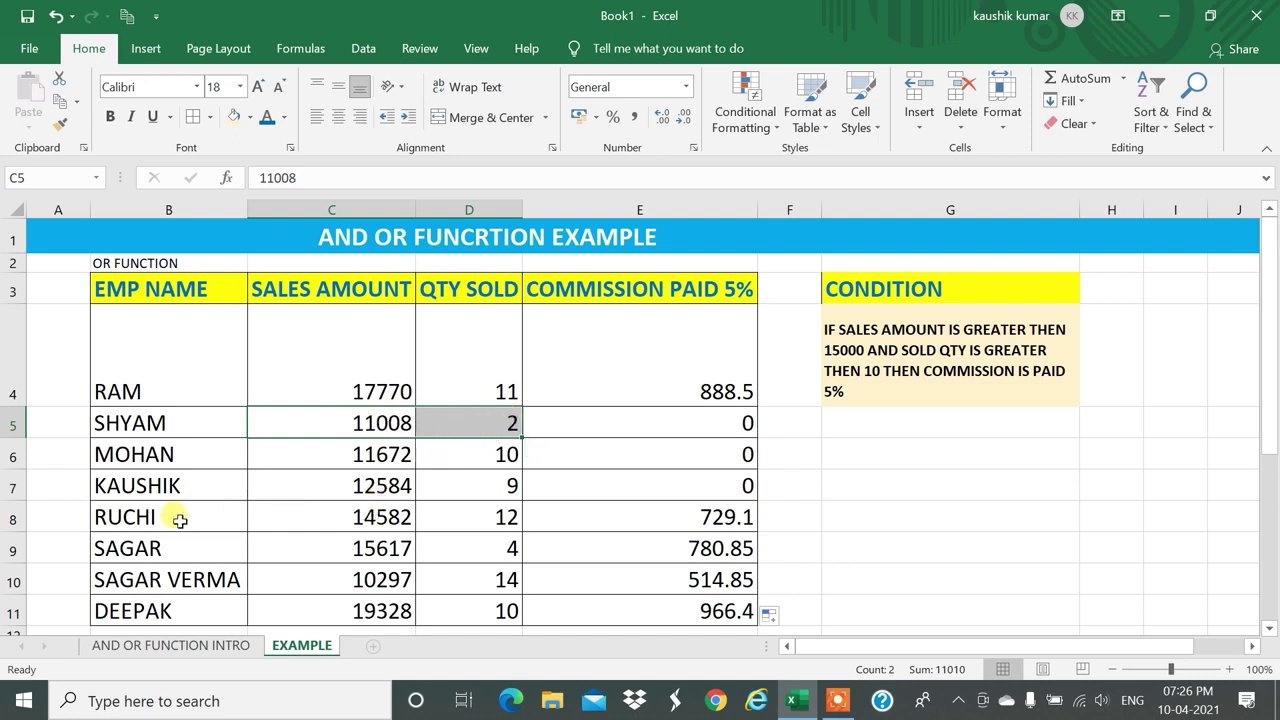
click(362, 547)
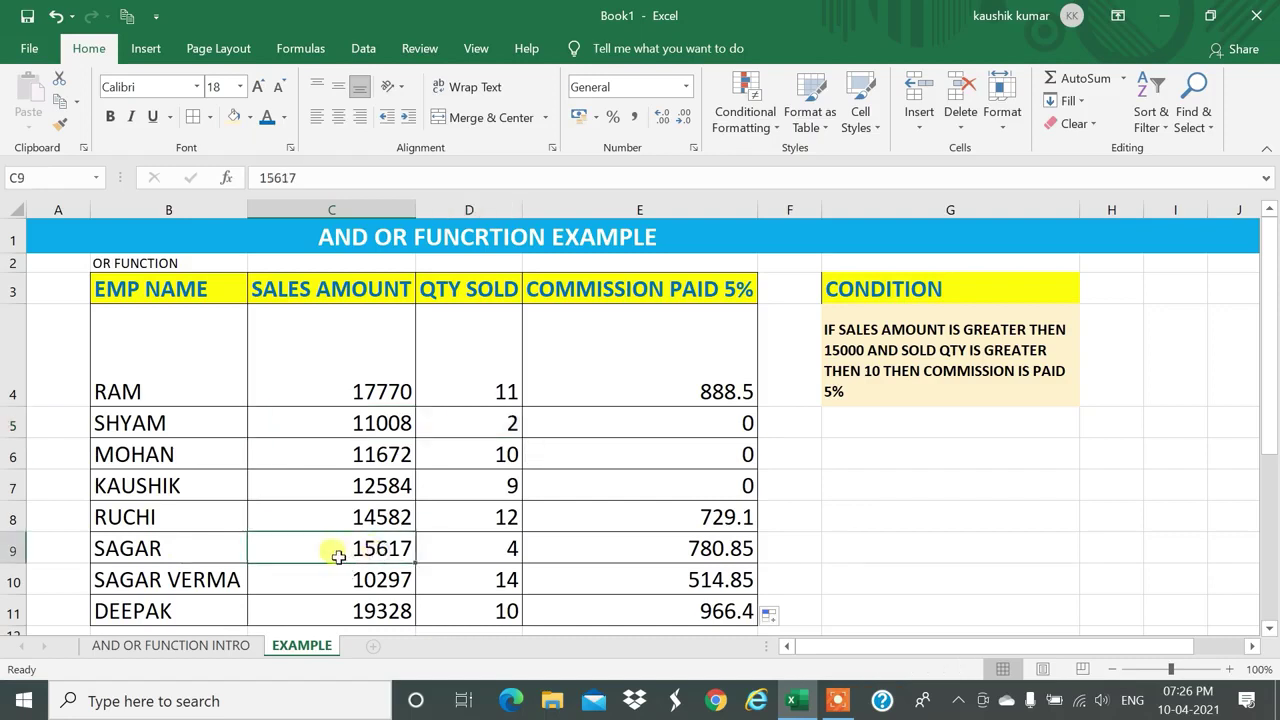
click(491, 544)
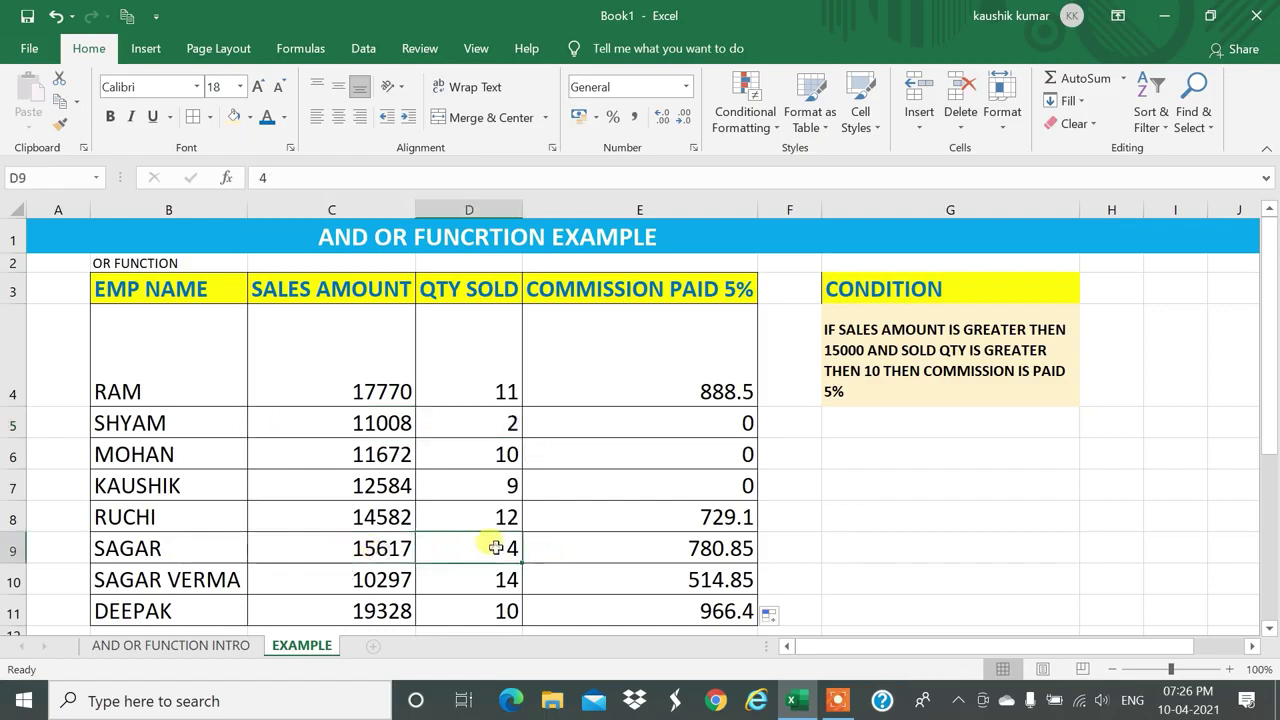
click(365, 548)
click(473, 549)
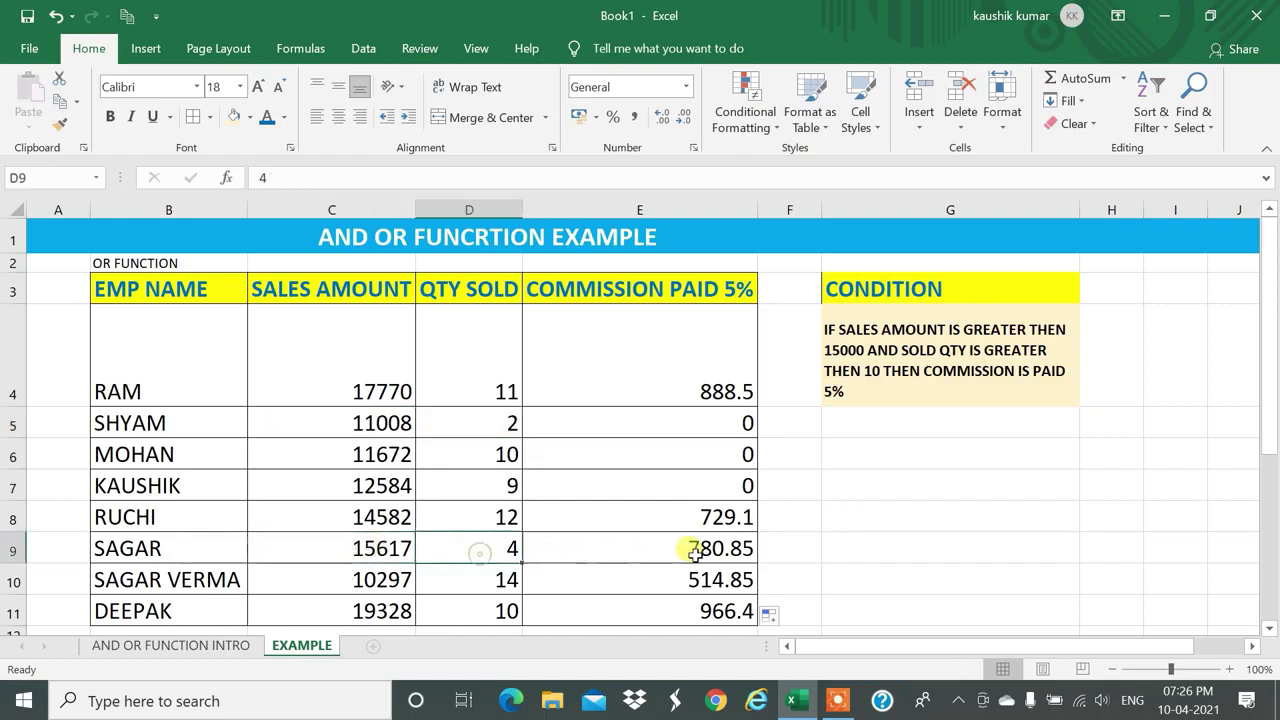
click(700, 549)
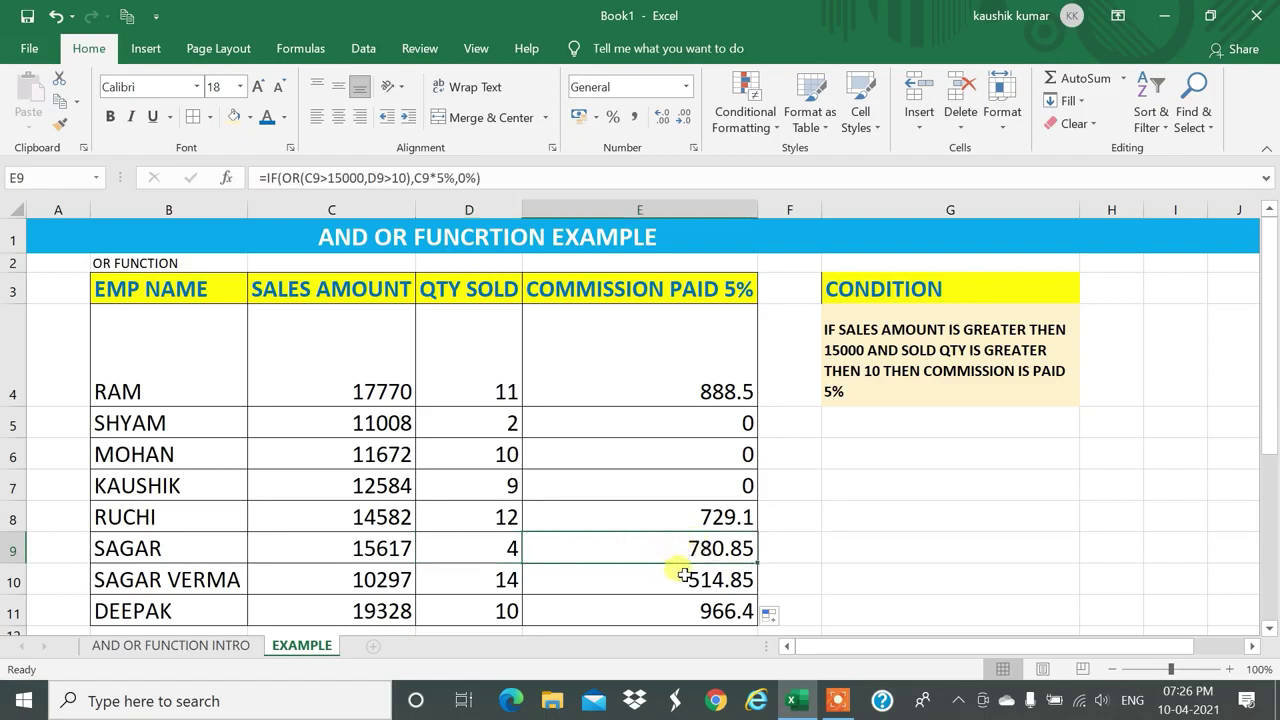
Clear the commission cells E15:E22 in the AND FUNCTION table and set their number format to General.
scroll(683, 575, down, 2)
drag(680, 477, 677, 675)
key(Delete)
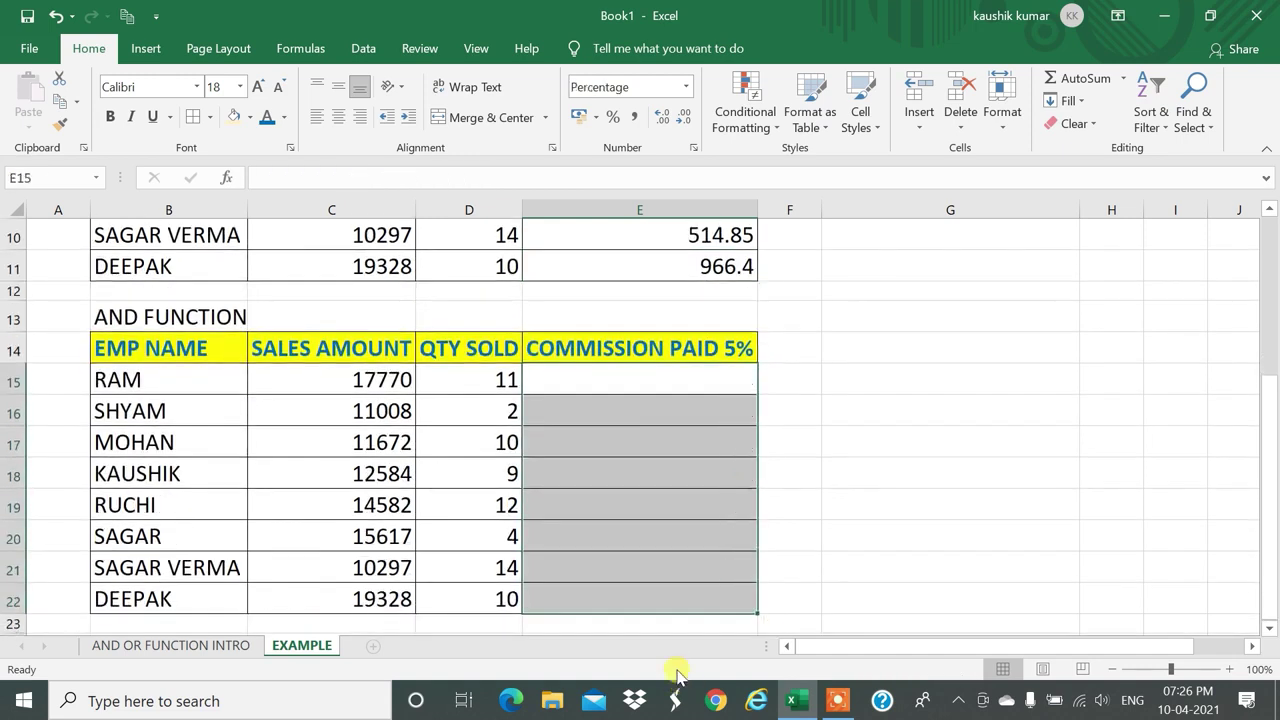
click(685, 88)
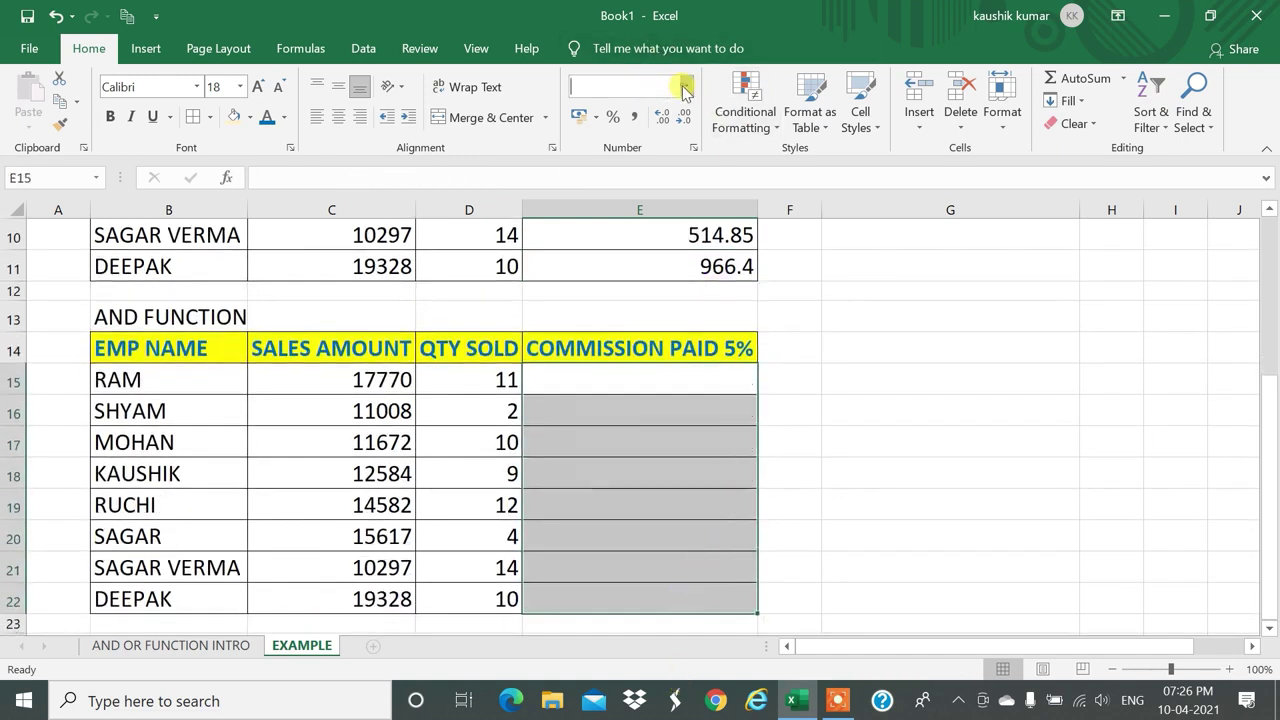
click(655, 122)
Start an IF formula in E15 of the AND FUNCTION table with AND(C15>15000,D15>10) as its logical test.
click(598, 375)
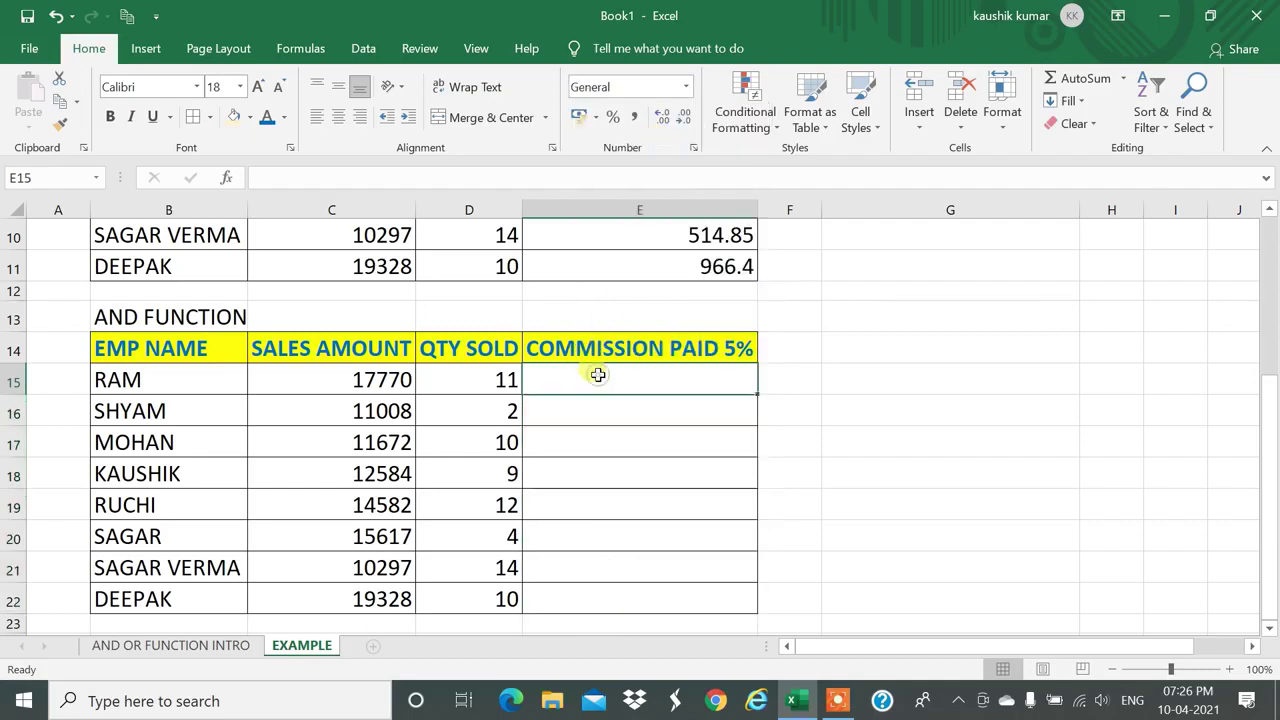
text(=IF)
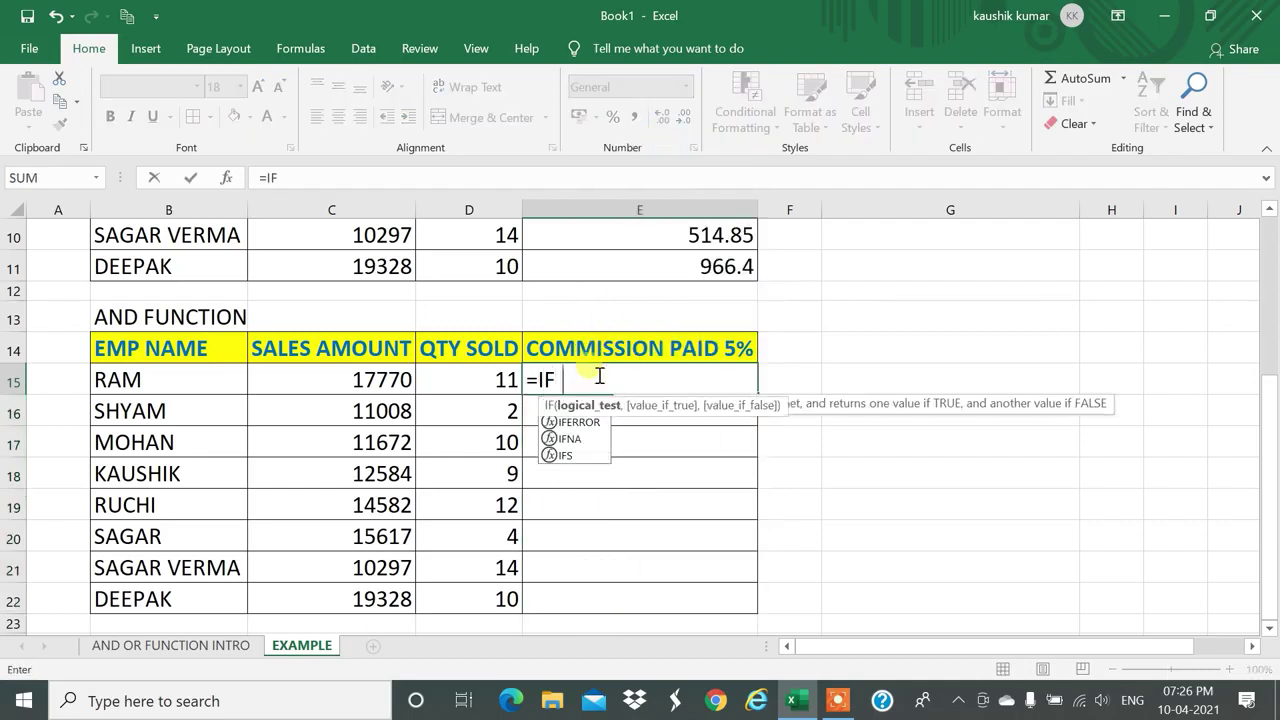
text(()
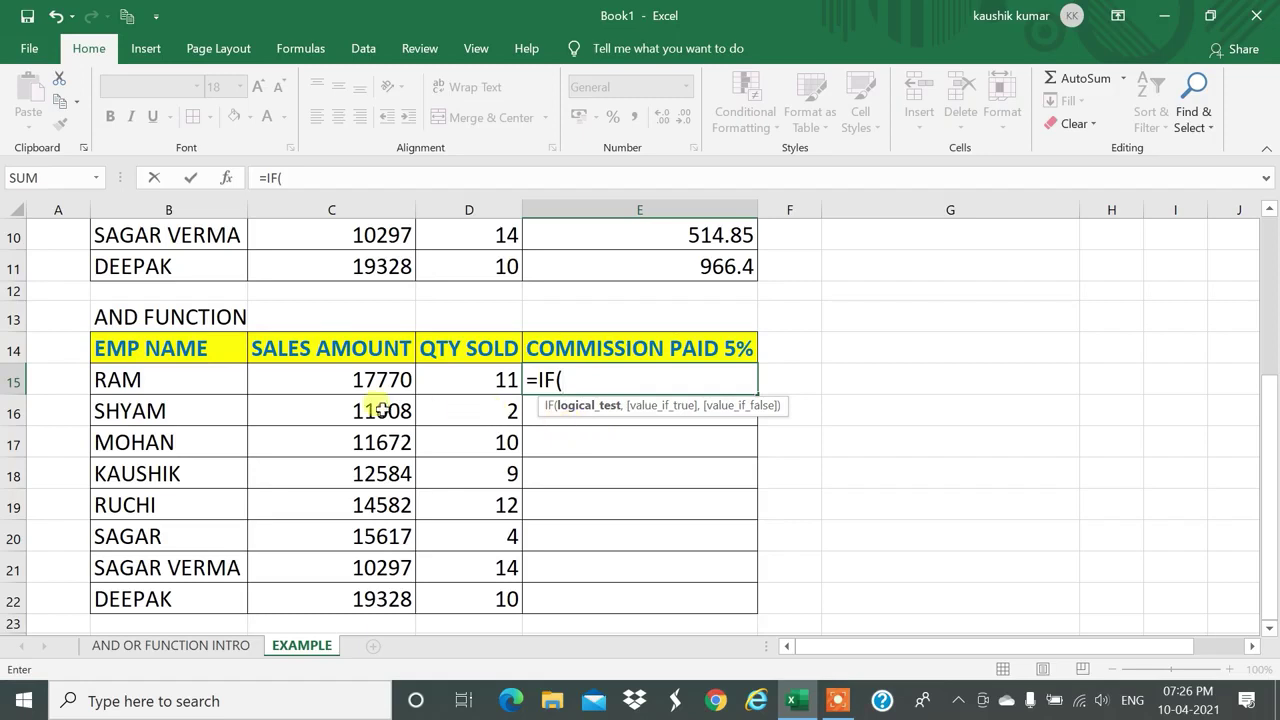
text(AND()
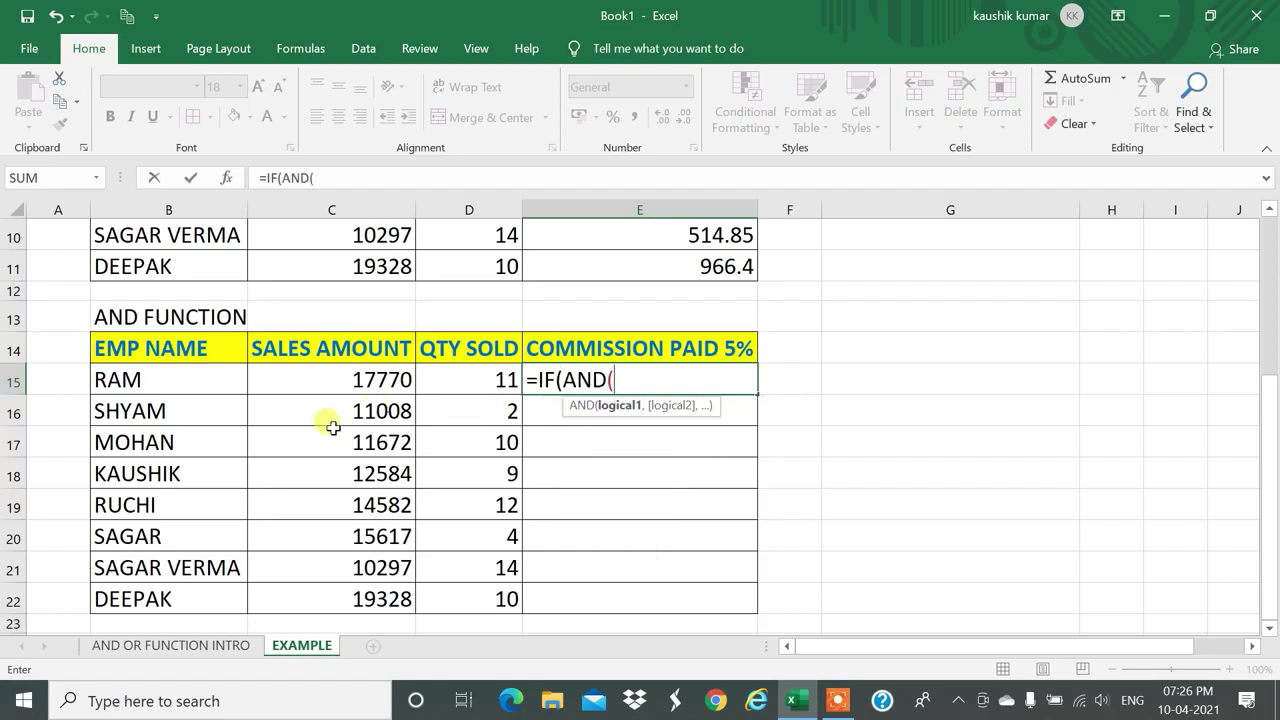
click(372, 371)
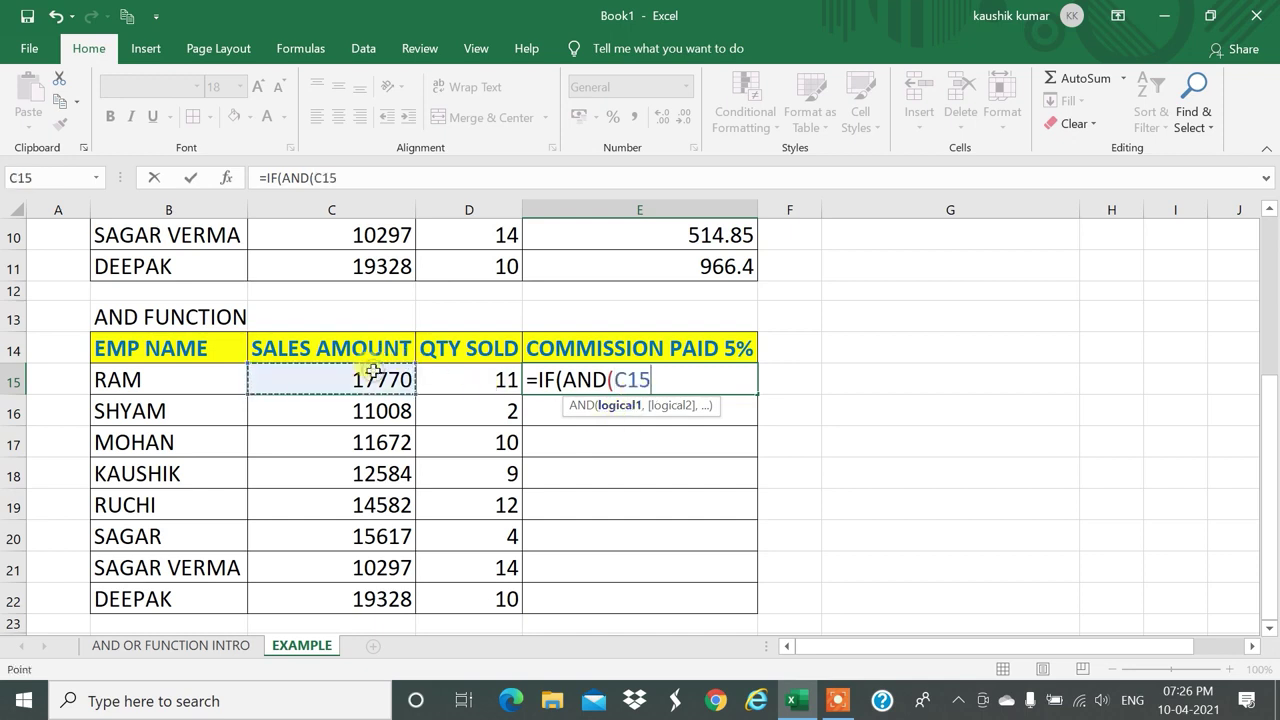
text(>15000,)
click(460, 380)
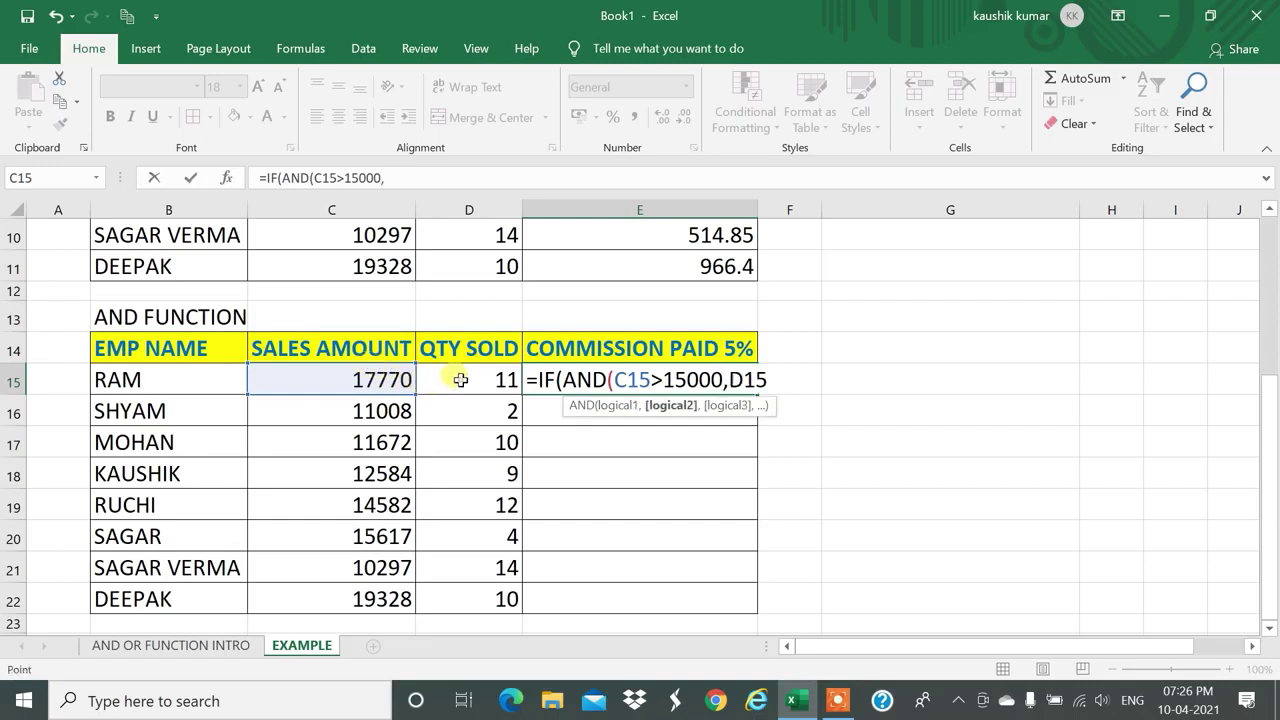
text(>10)
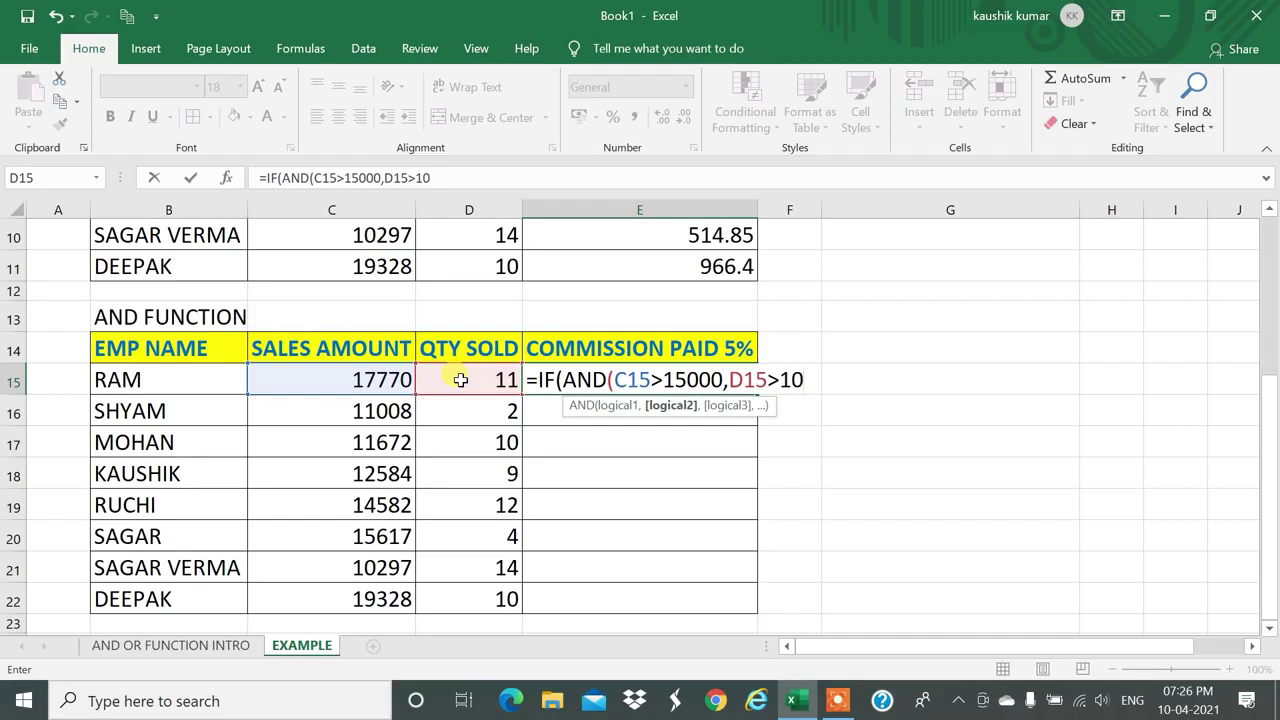
text(),)
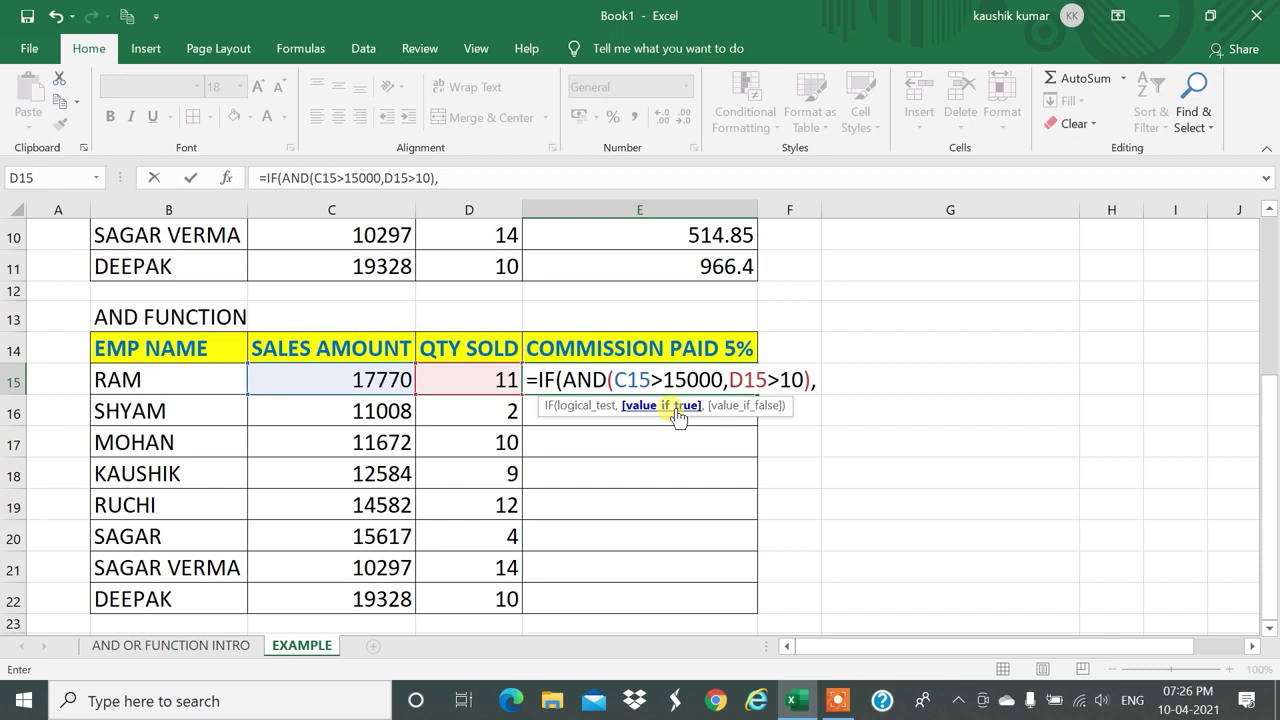
Complete E15's IF formula with C15*5% if true and 0% if false, and fill it down through E22.
click(382, 382)
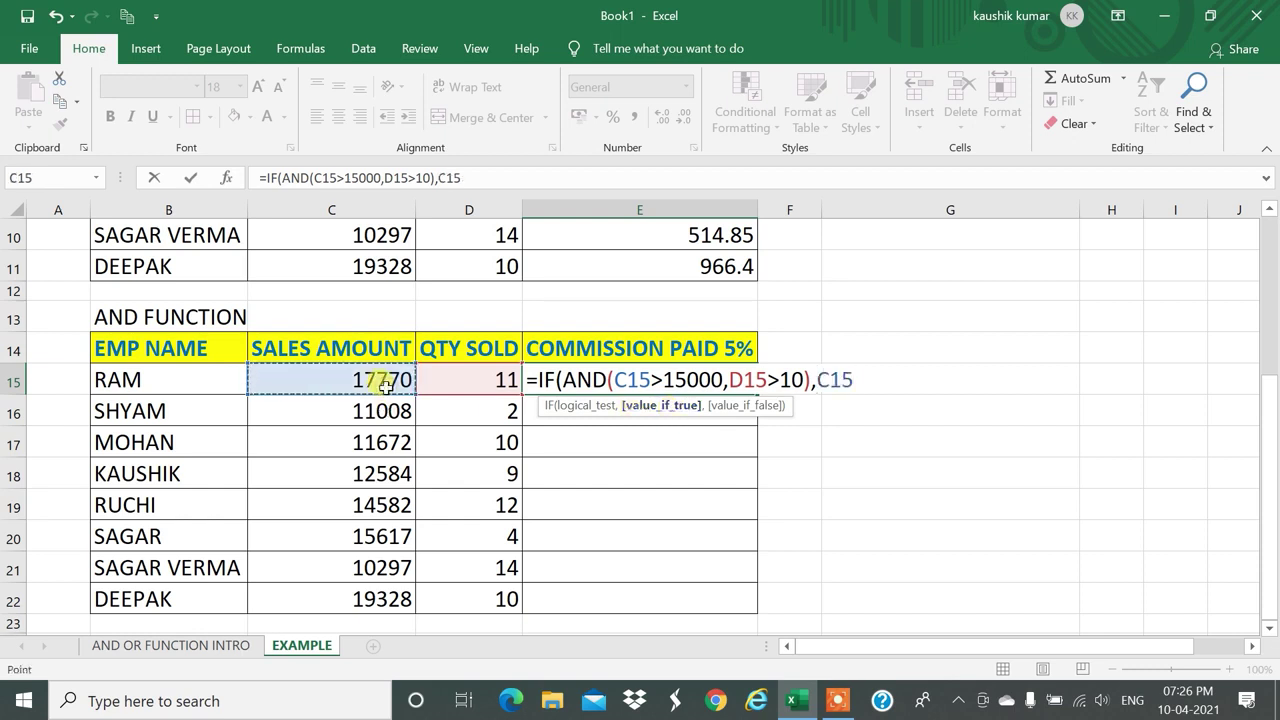
text(*5%)
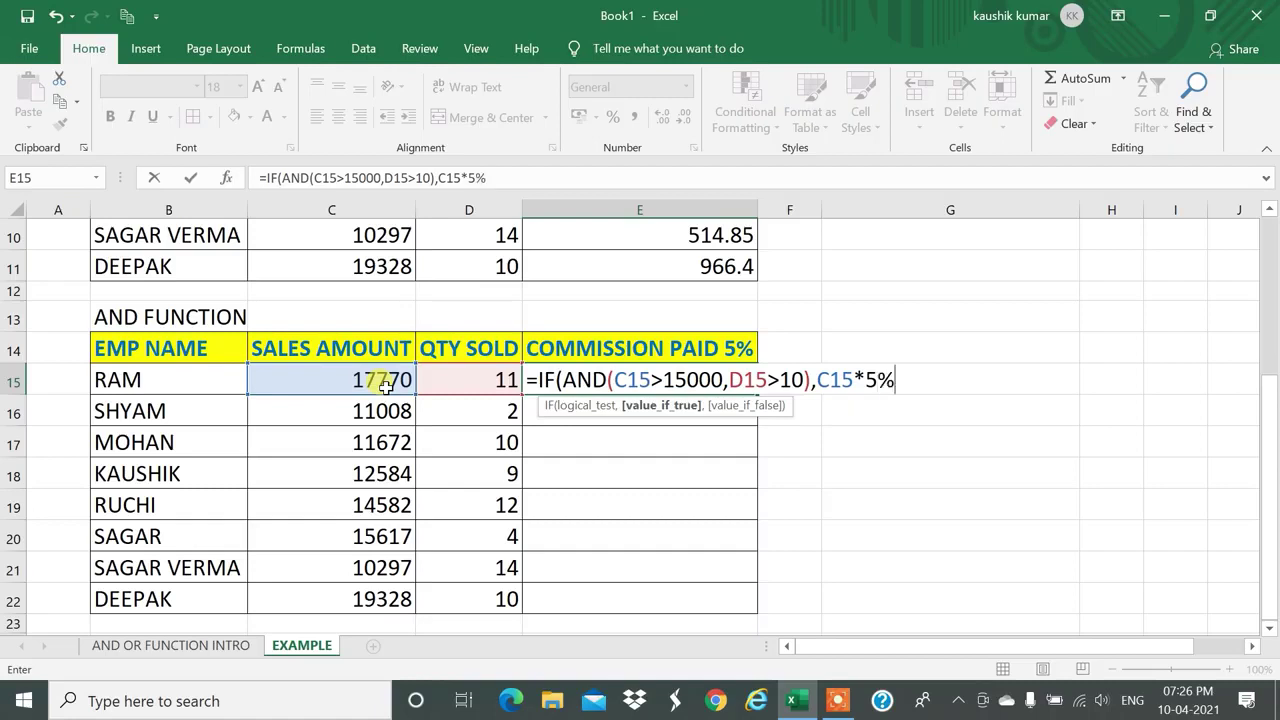
text(,)
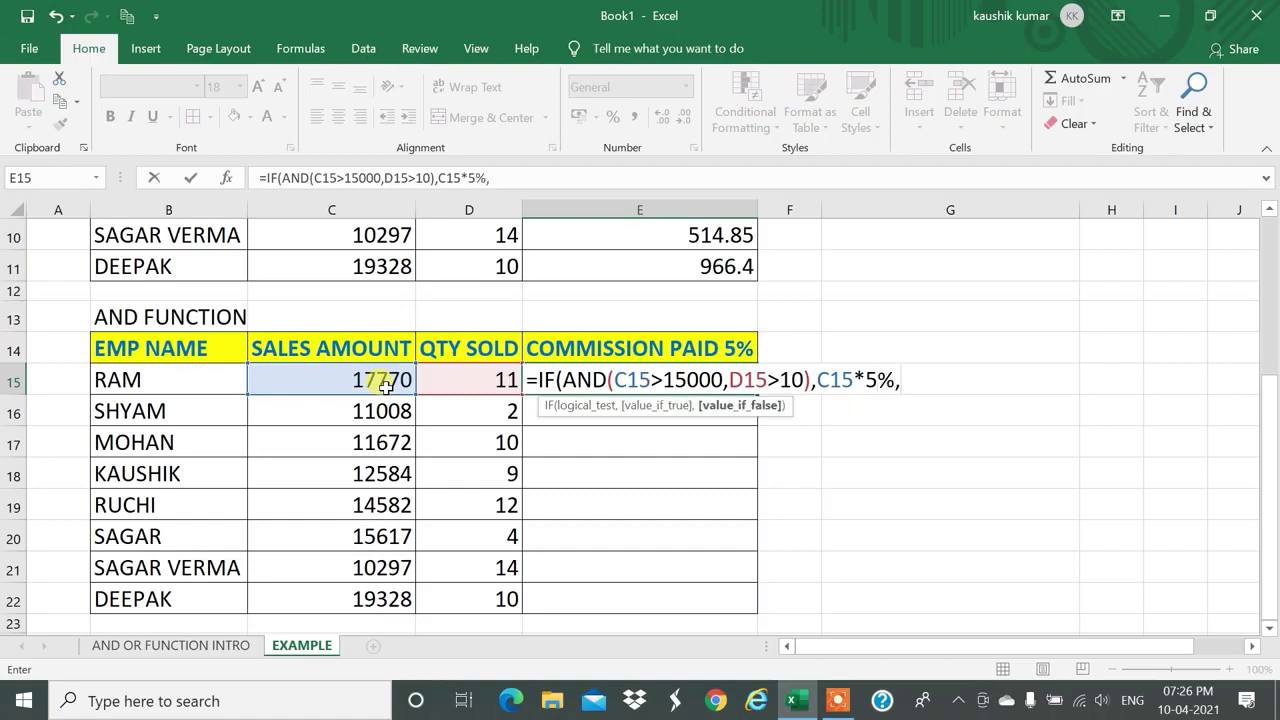
text(0%))
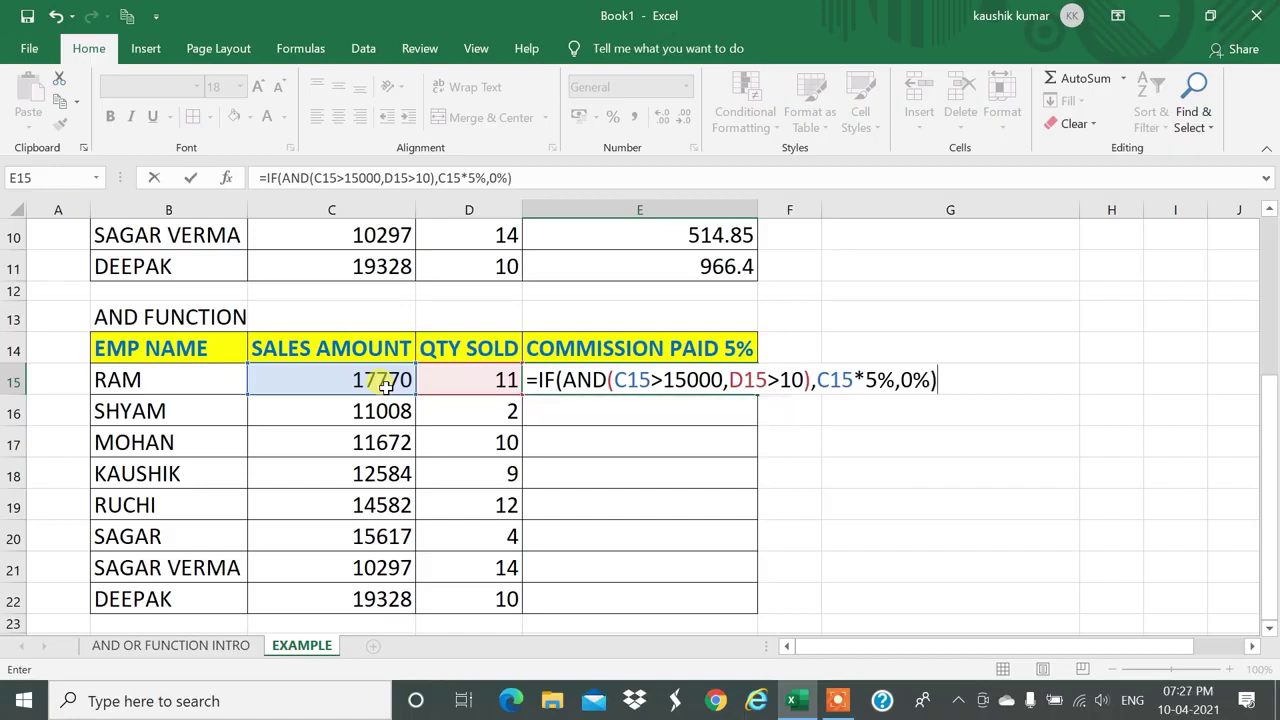
key(ctrl+Return)
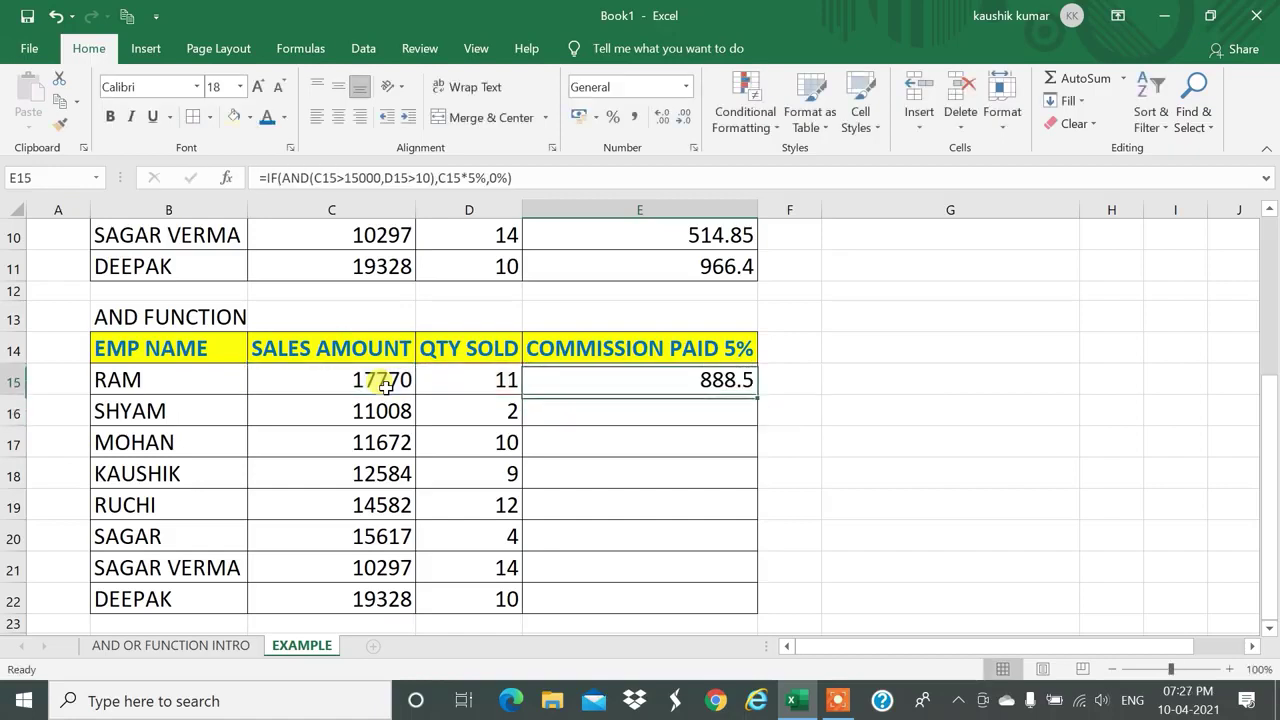
drag(757, 394, 723, 617)
click(629, 434)
Examine the sales amounts, quantities and commissions in the AND FUNCTION table and compare them with the OR FUNCTION table.
click(357, 390)
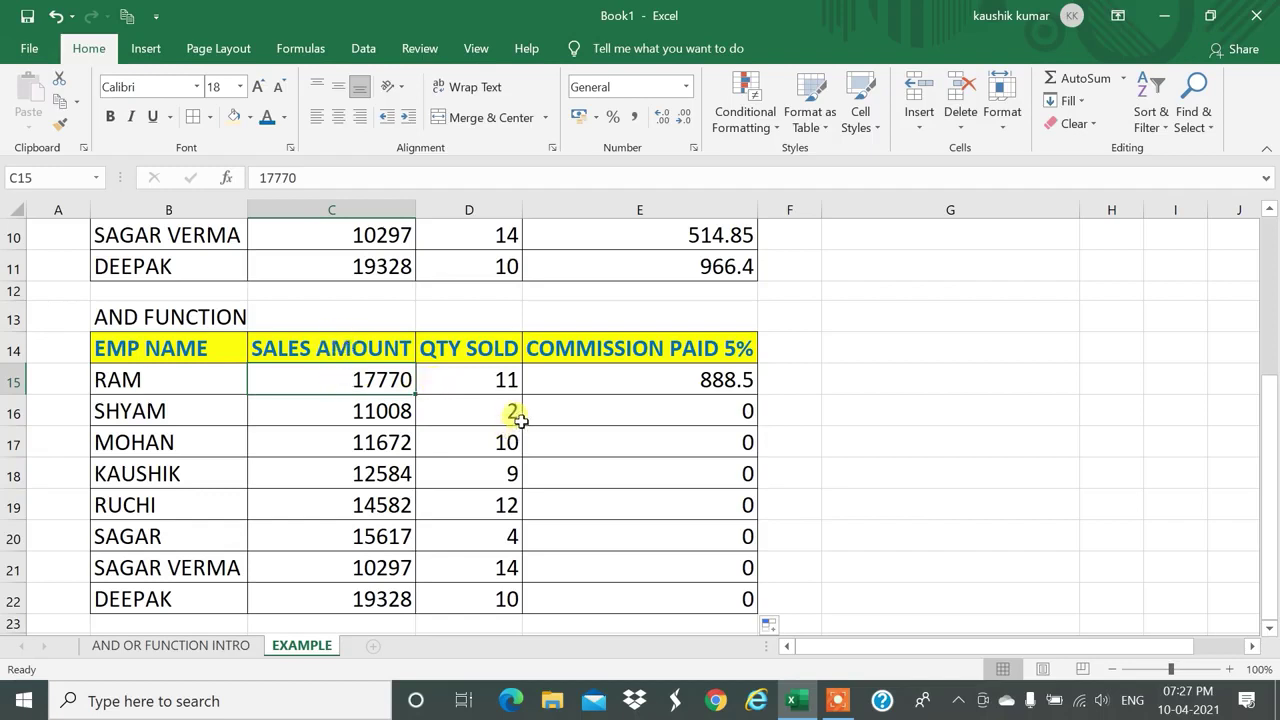
click(491, 384)
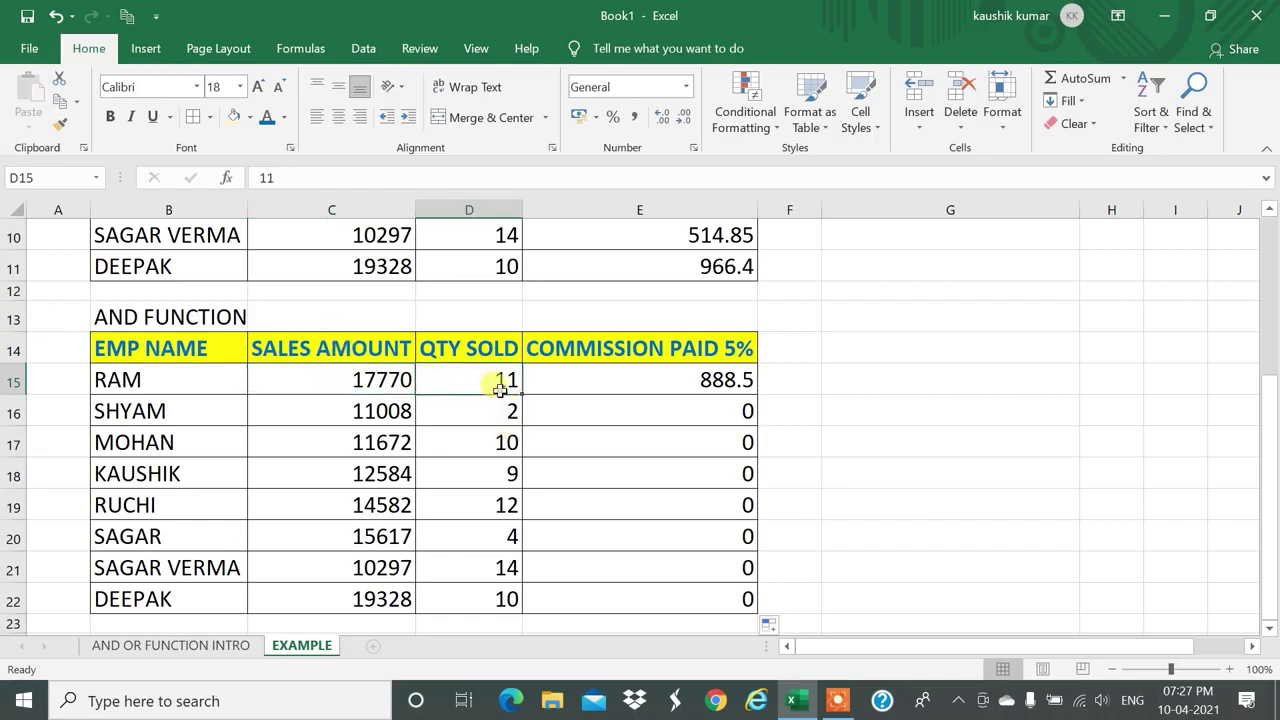
click(672, 380)
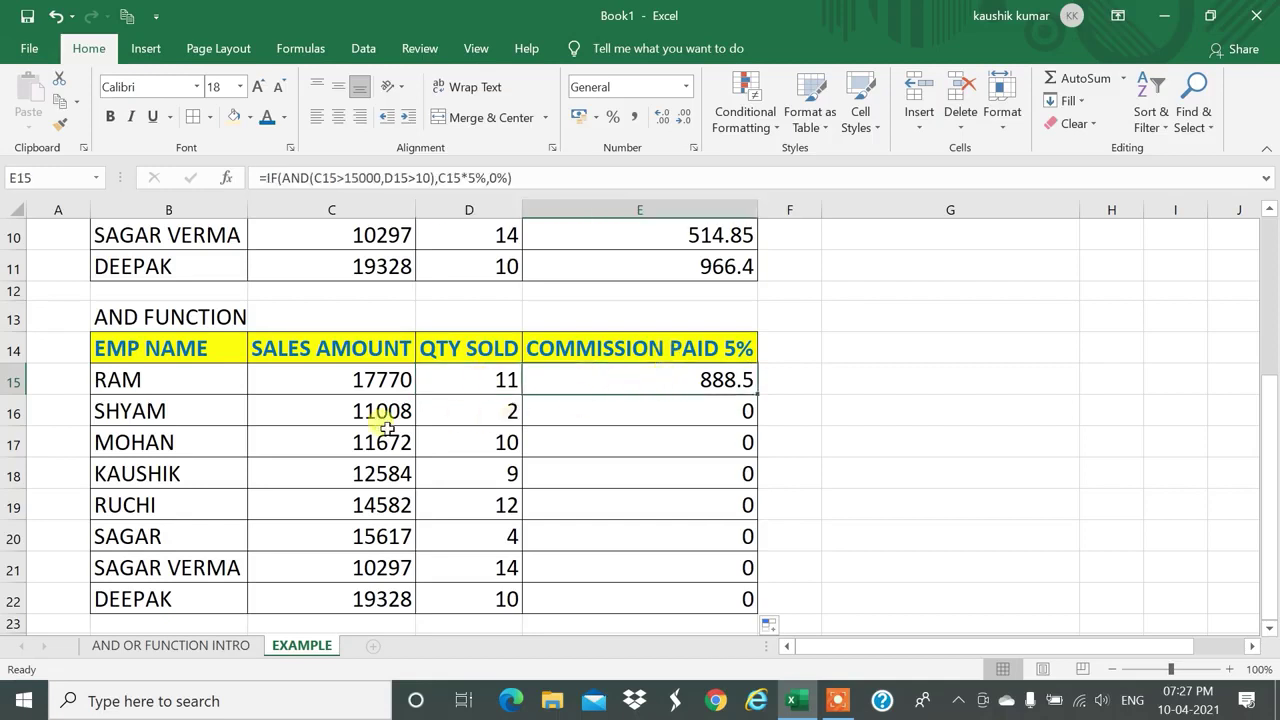
drag(362, 413, 471, 597)
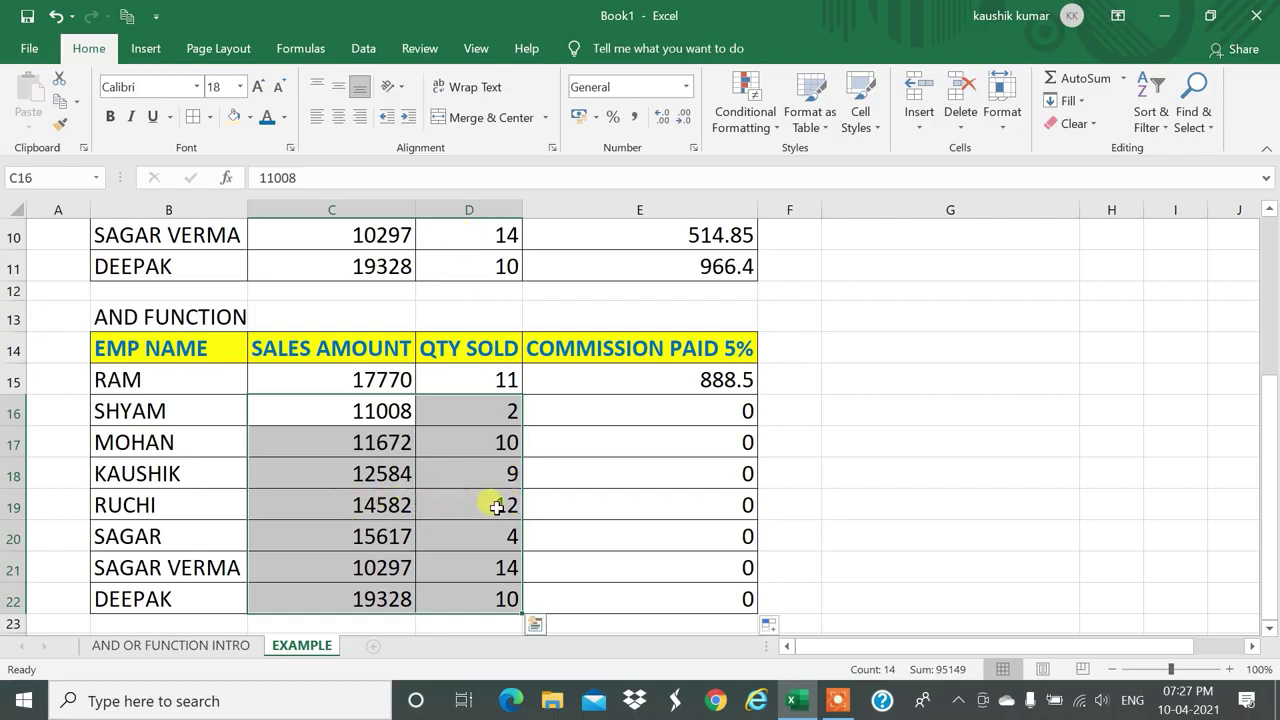
drag(337, 531, 471, 543)
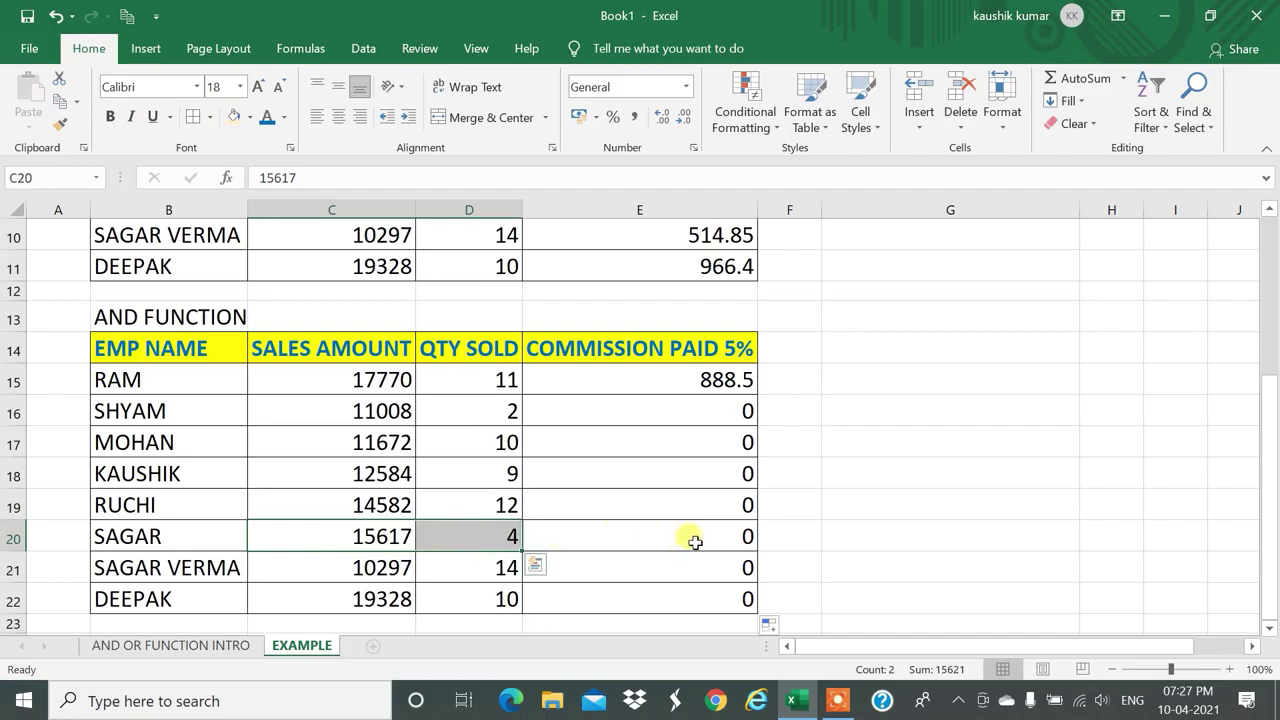
scroll(690, 540, up, 1)
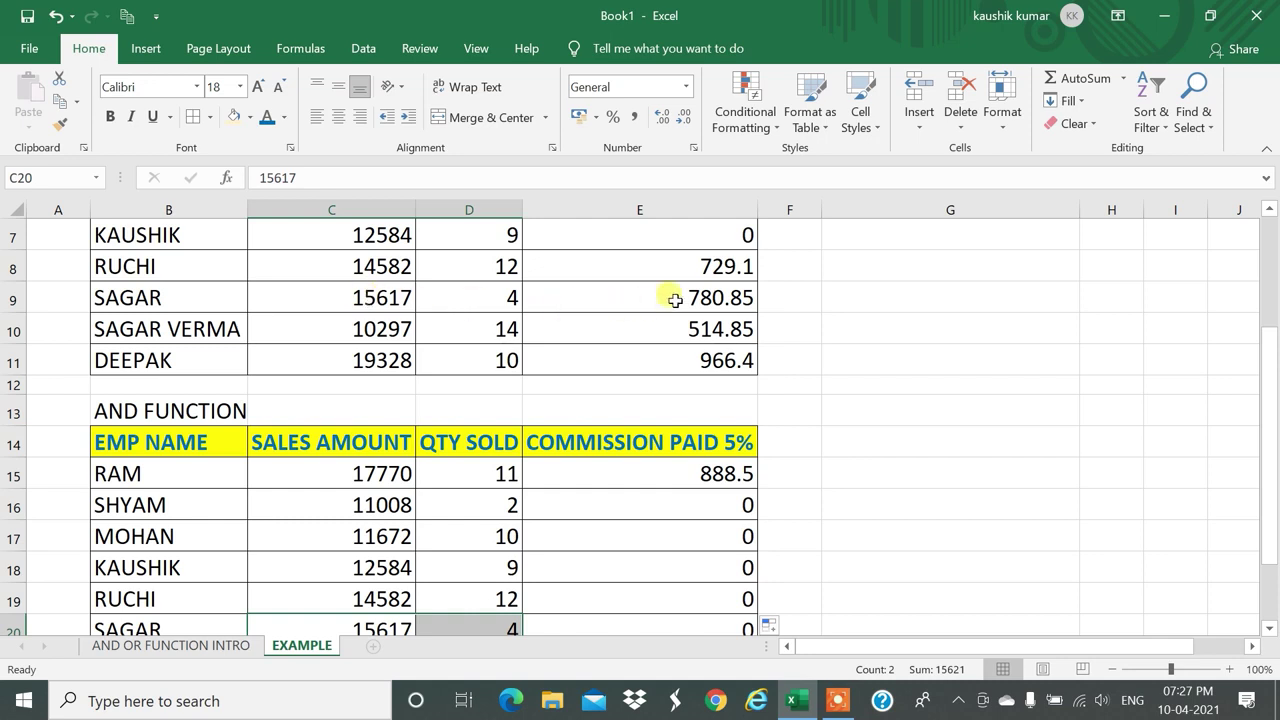
scroll(678, 299, down, 2)
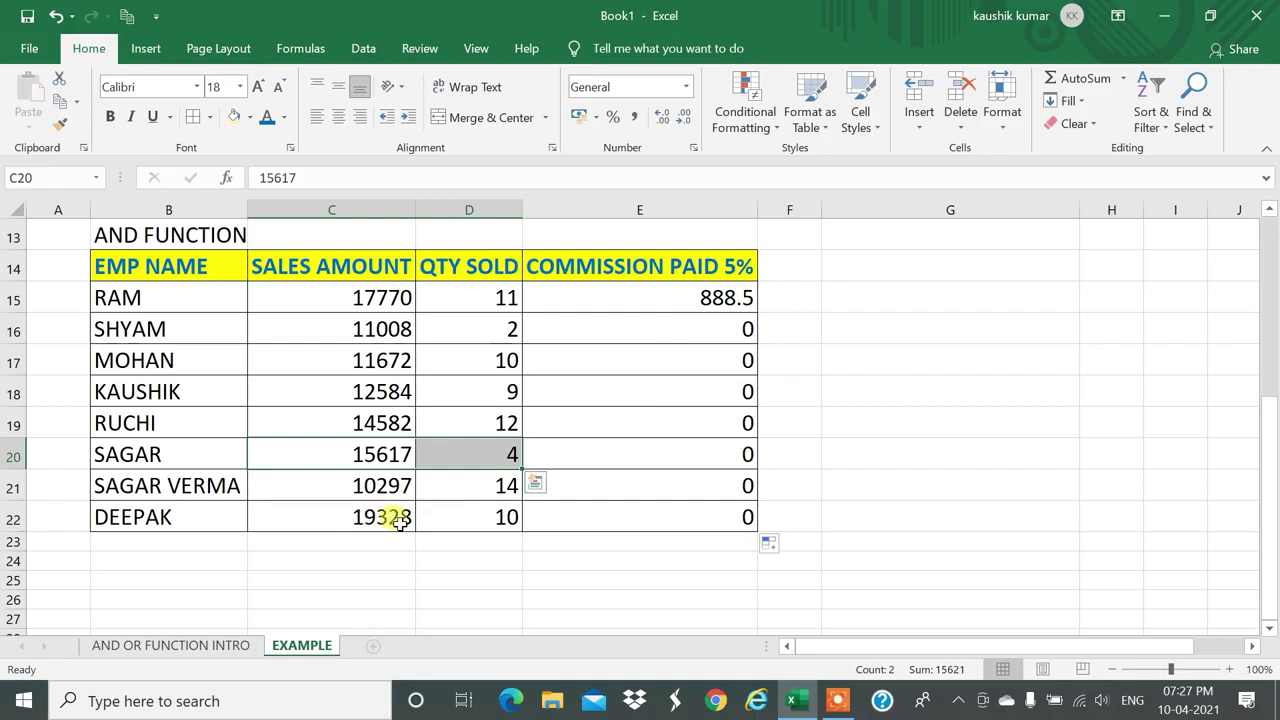
scroll(395, 522, up, 1)
scroll(400, 524, up, 4)
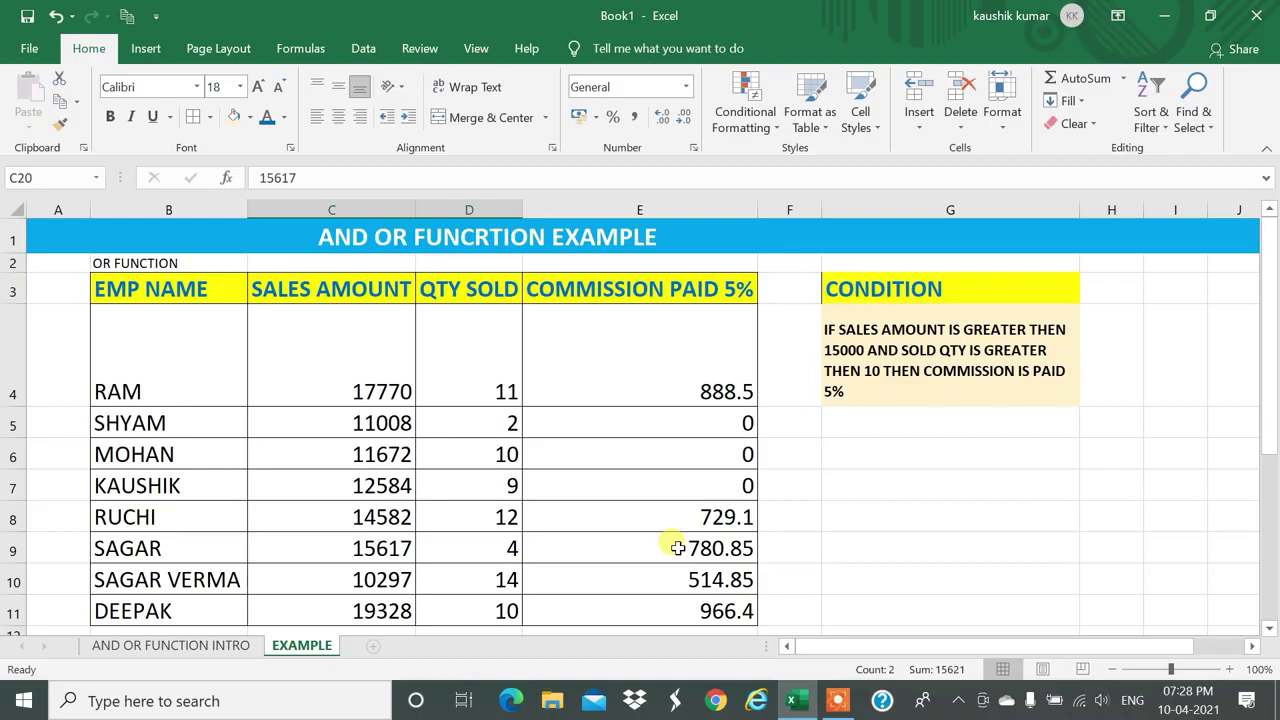
drag(603, 392, 601, 614)
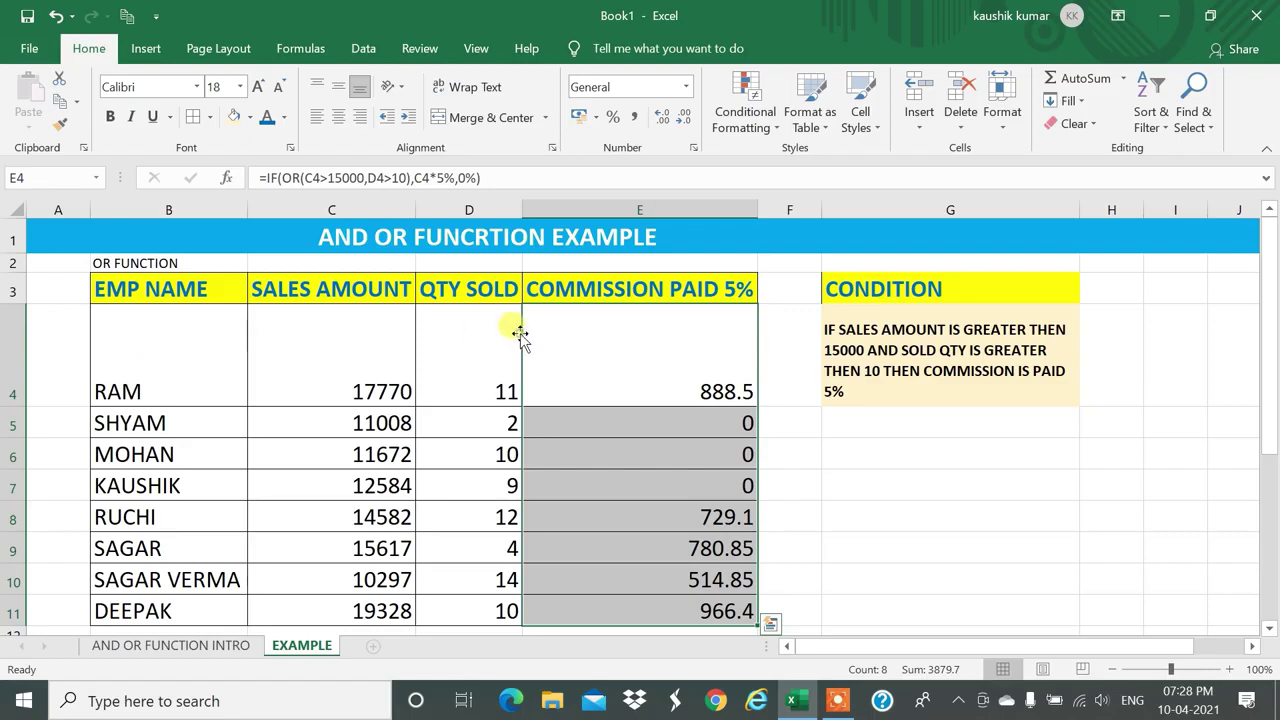
click(345, 347)
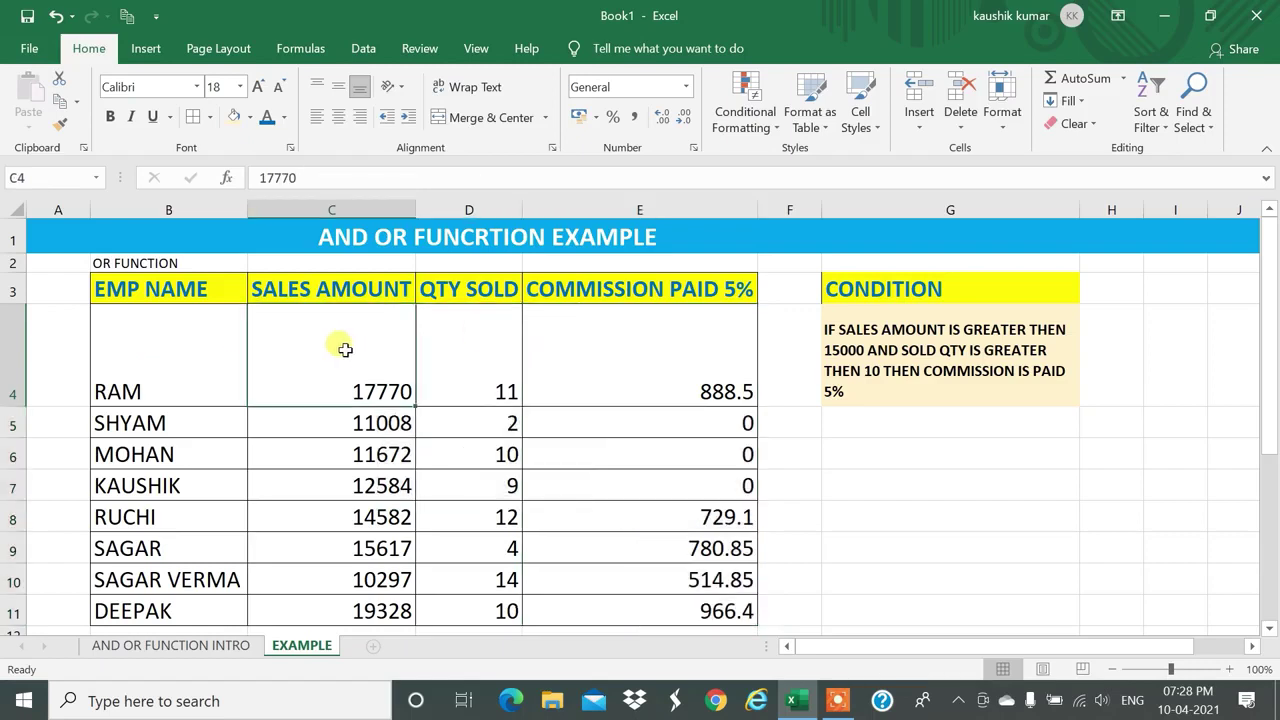